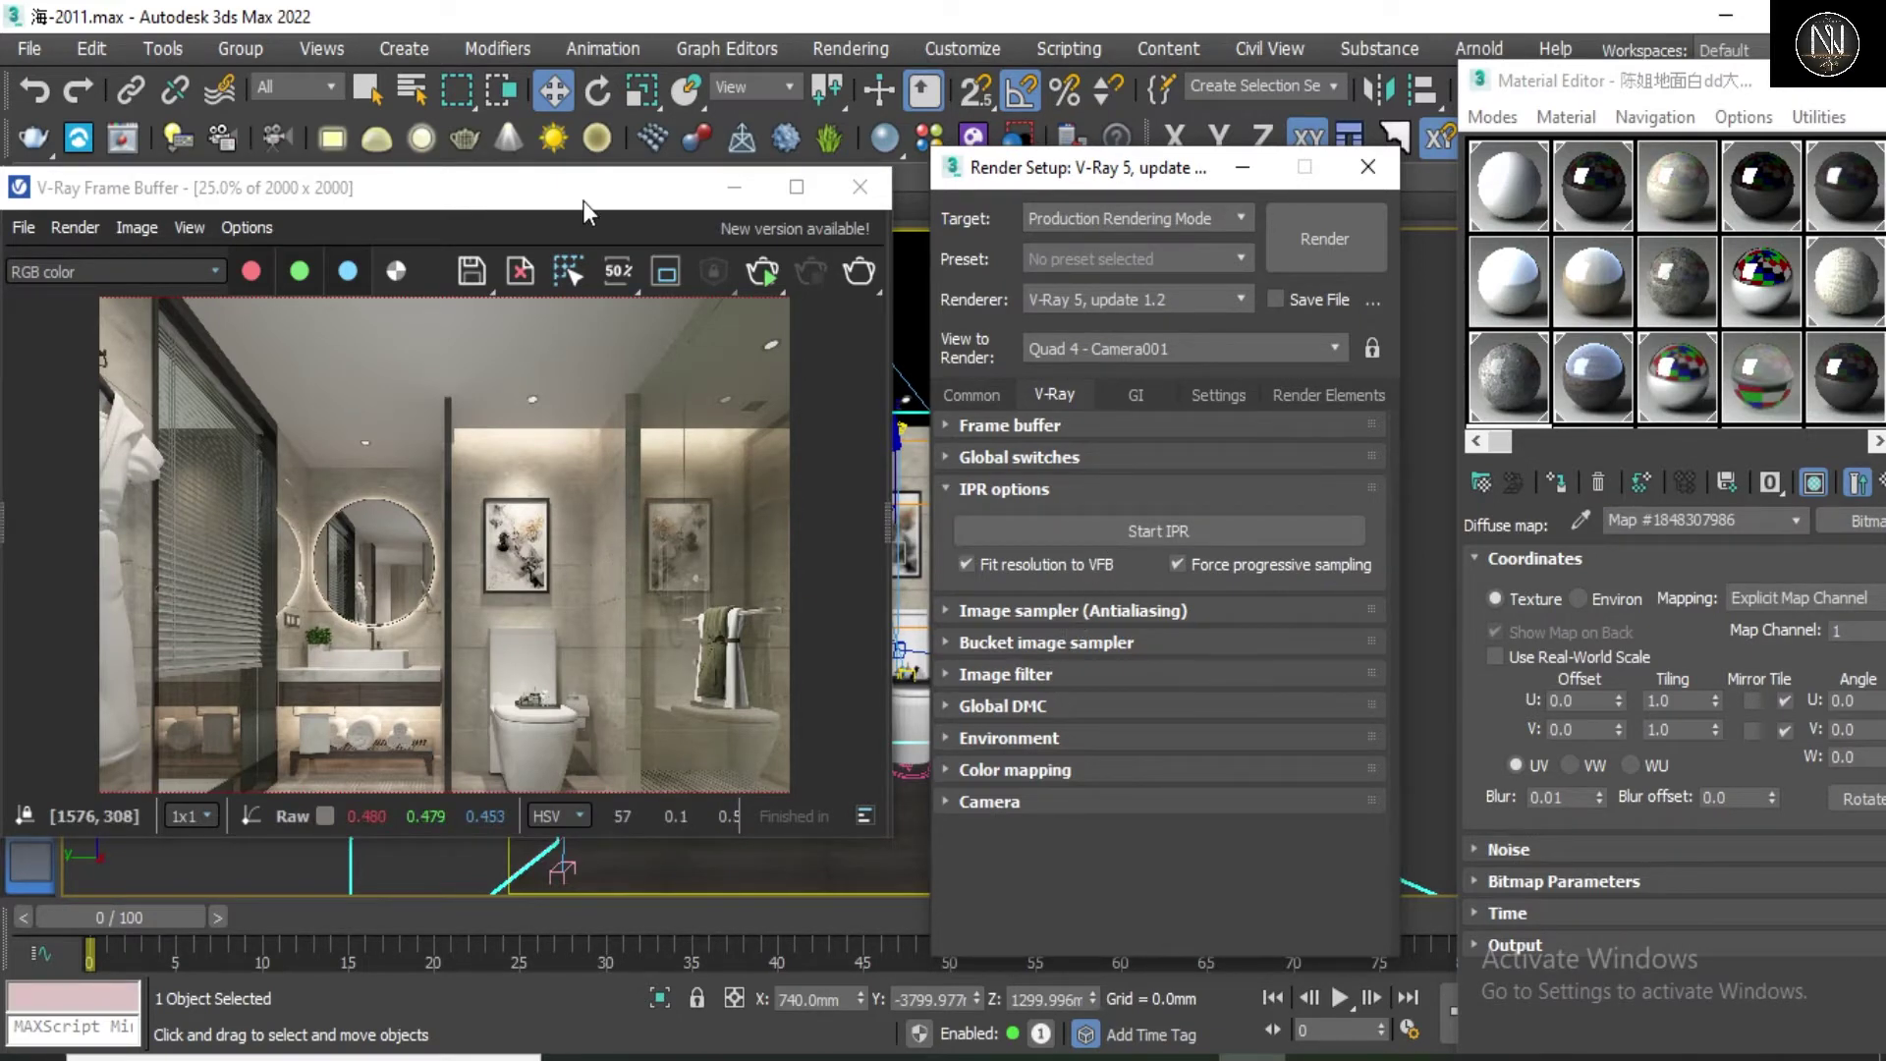
Step: Start a V-Ray IPR of the Camera001 bathroom view, with the frame buffer and Render Setup moved aside
mouse_move(581, 200)
mouse_down()
mouse_move(134, 835)
mouse_move(554, 334)
mouse_move(573, 245)
mouse_move(601, 232)
mouse_up()
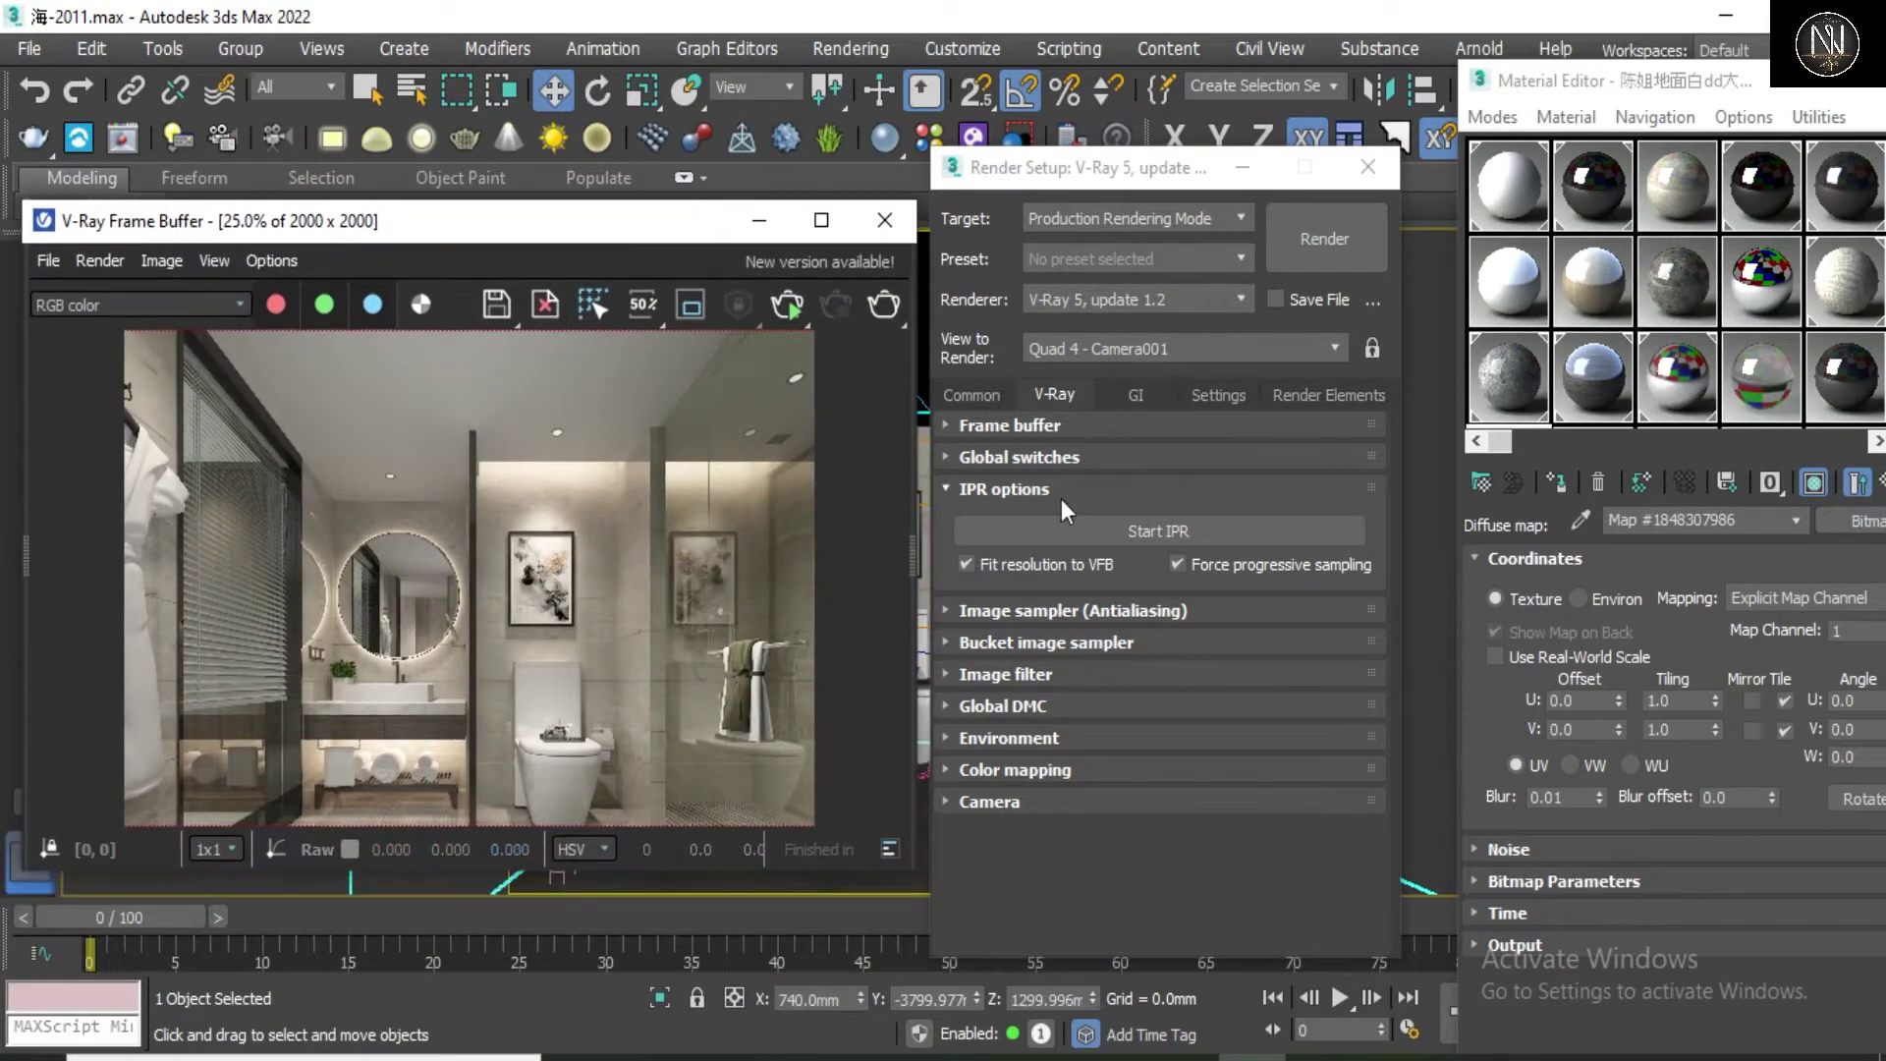
click(1102, 531)
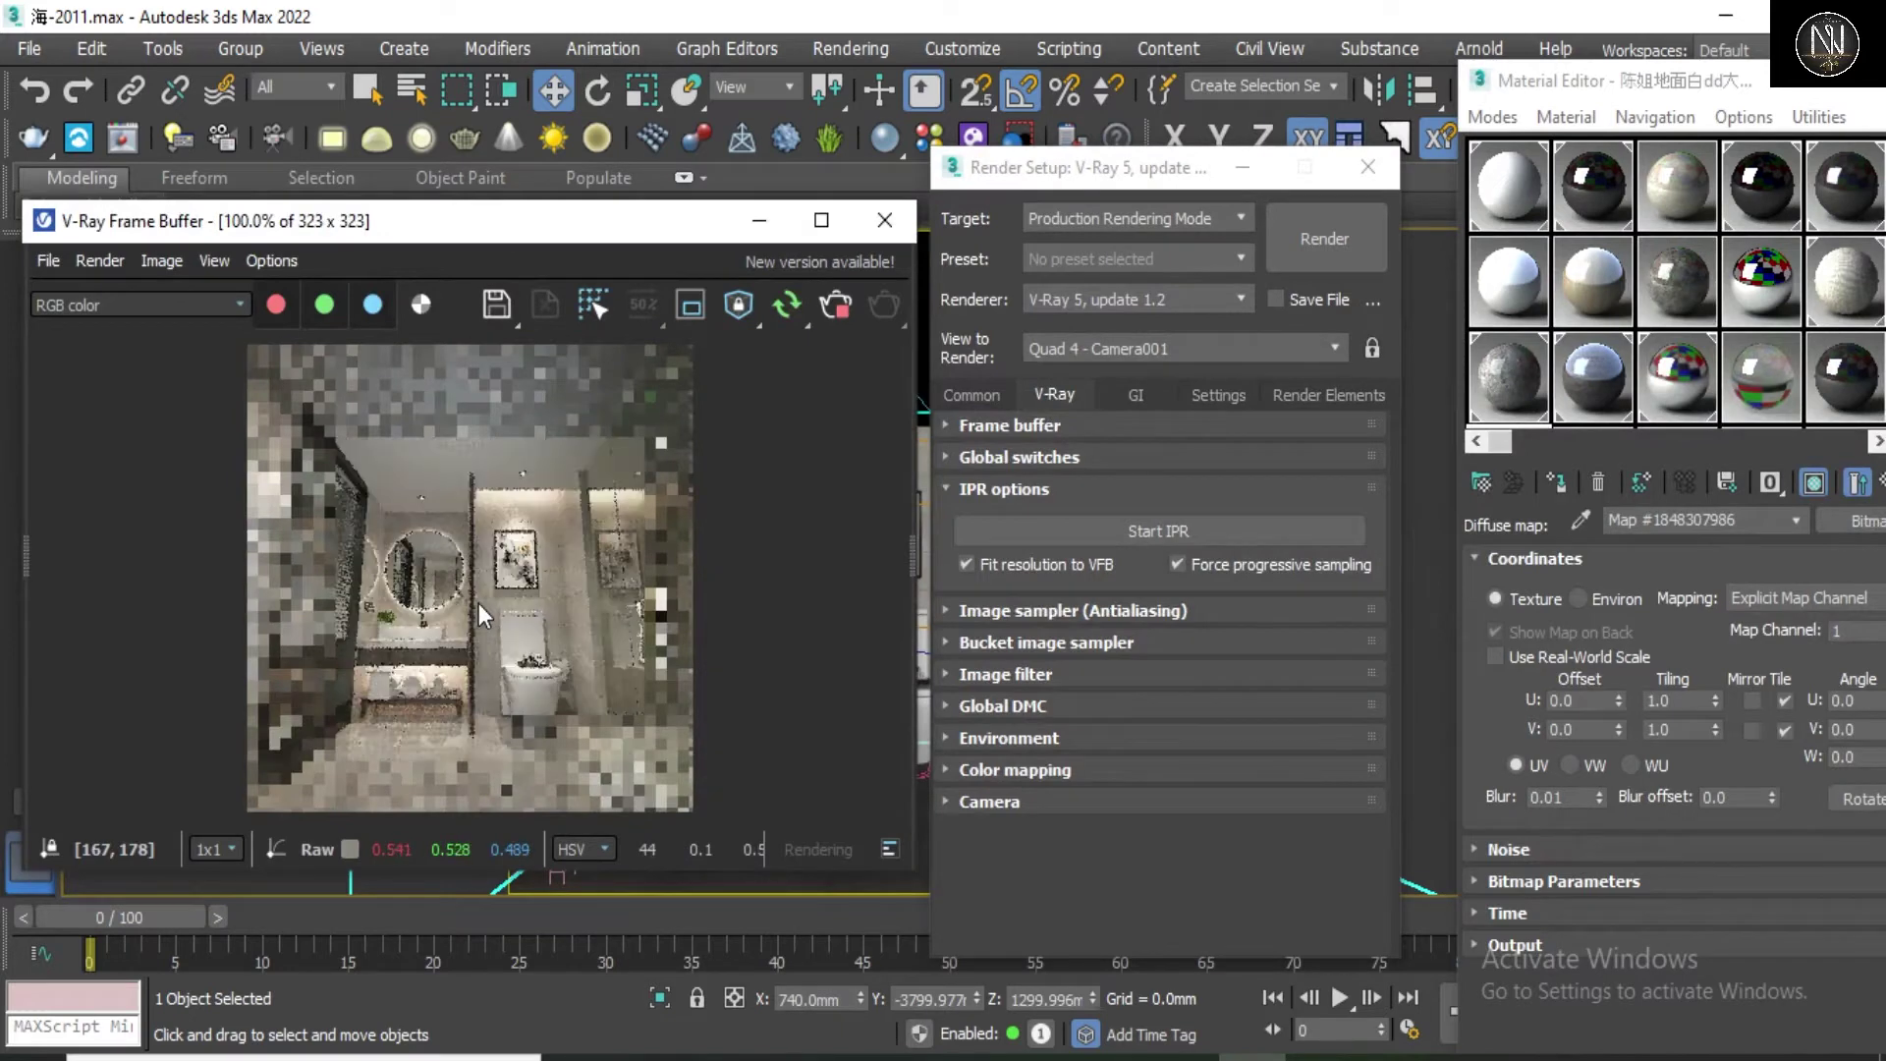
drag(1090, 199, 1386, 179)
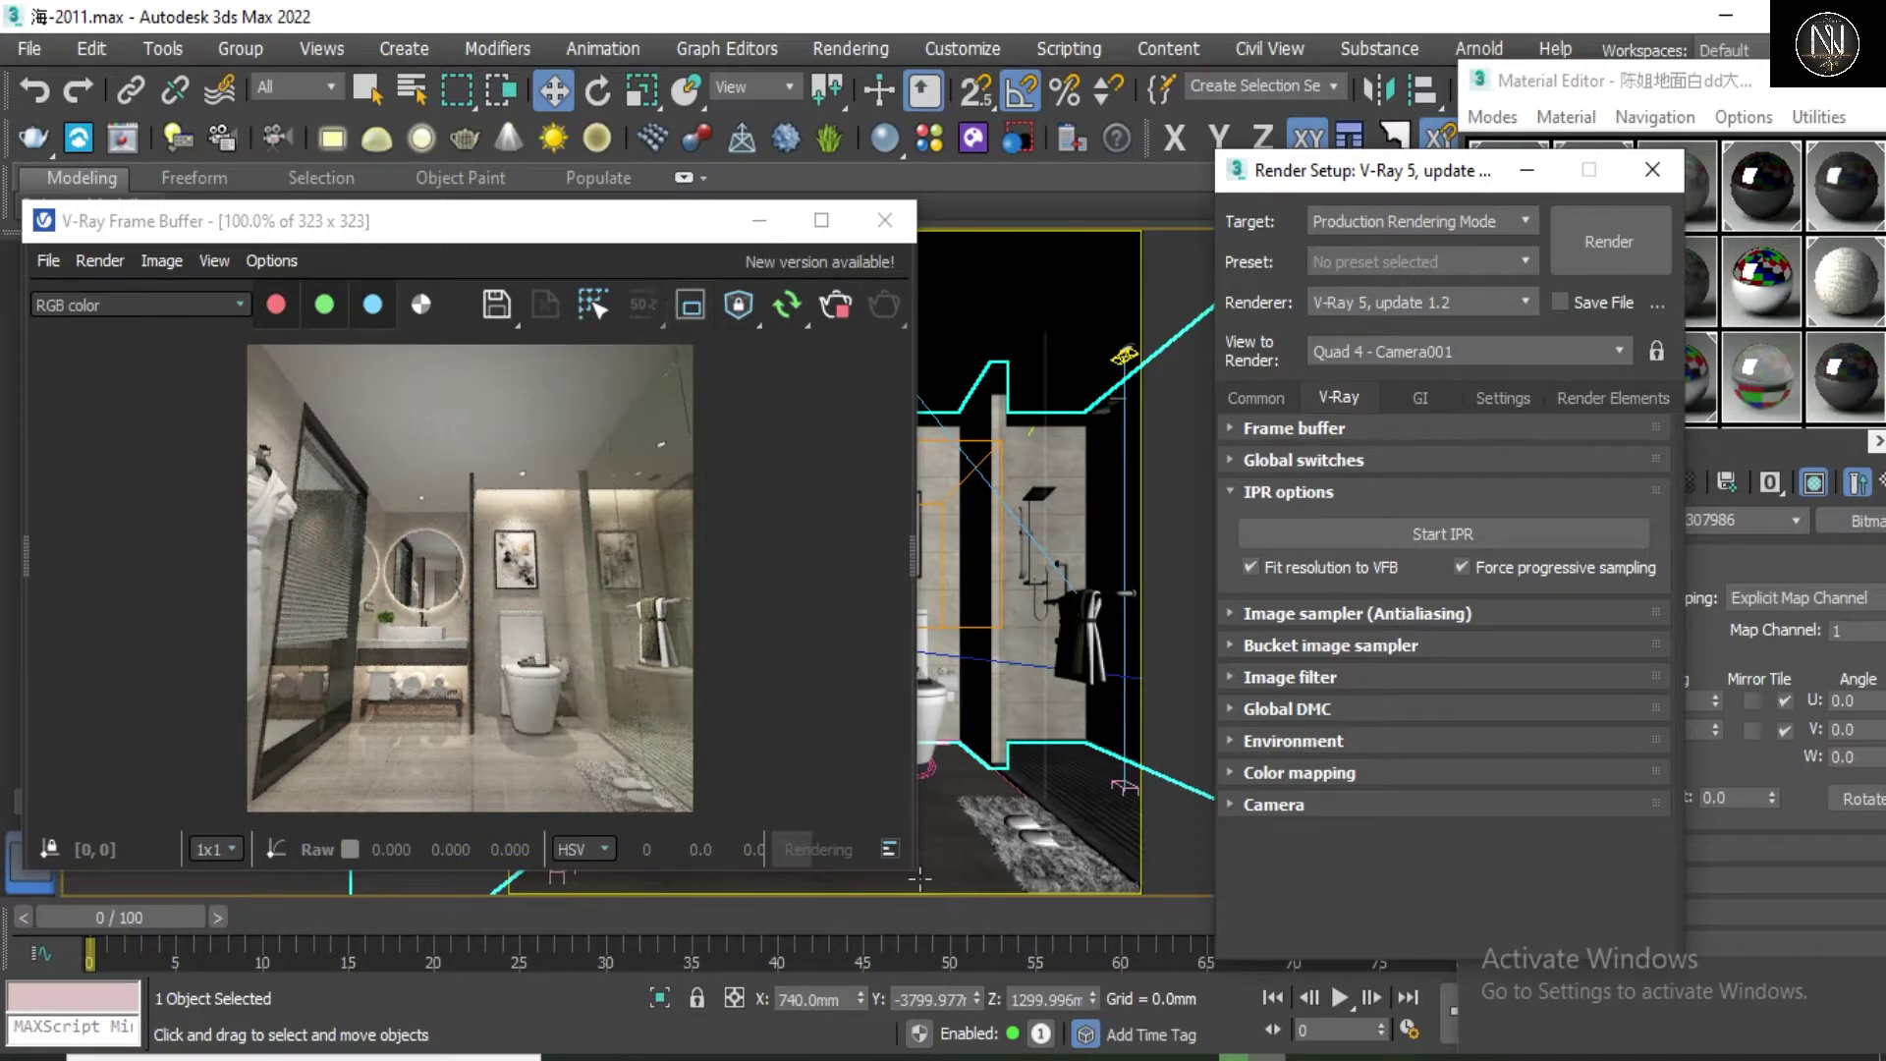
Step: Shrink and shift the frame buffer, then frame the selected toilet group in a perspective view
drag(912, 877, 913, 835)
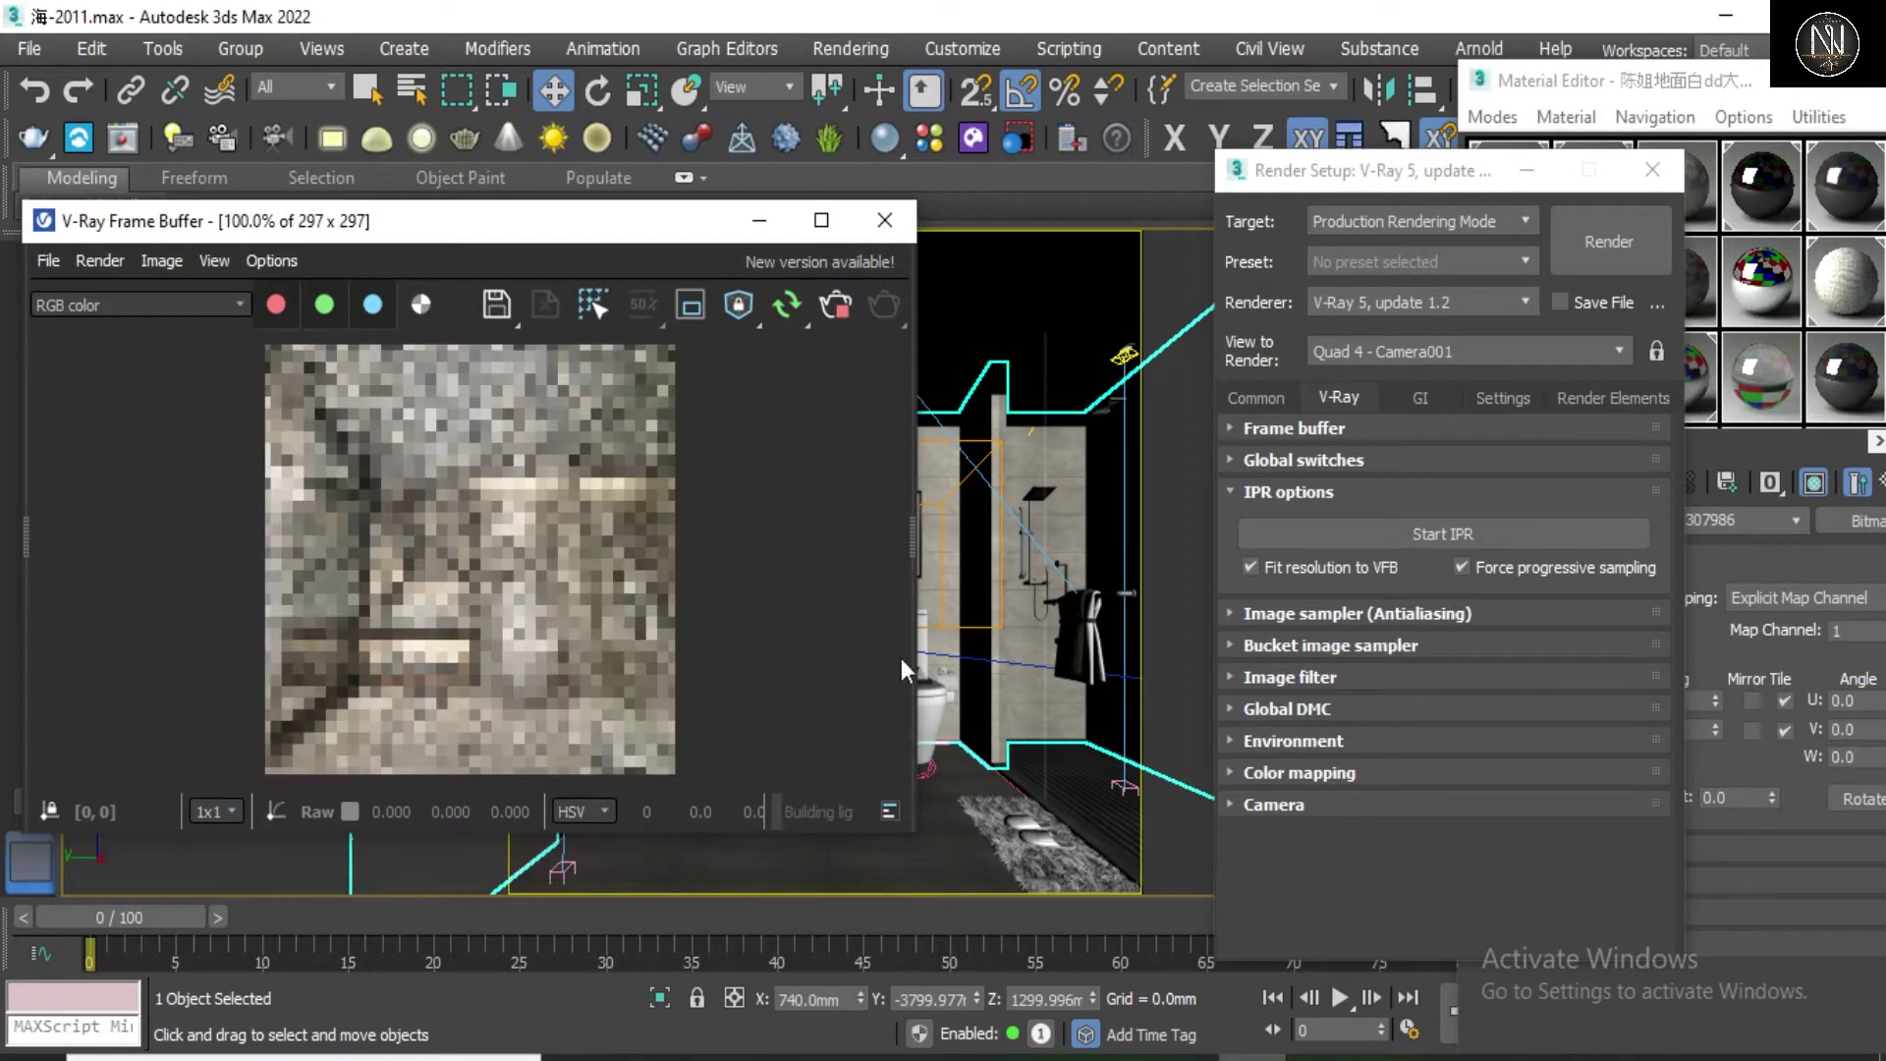
drag(594, 237, 359, 246)
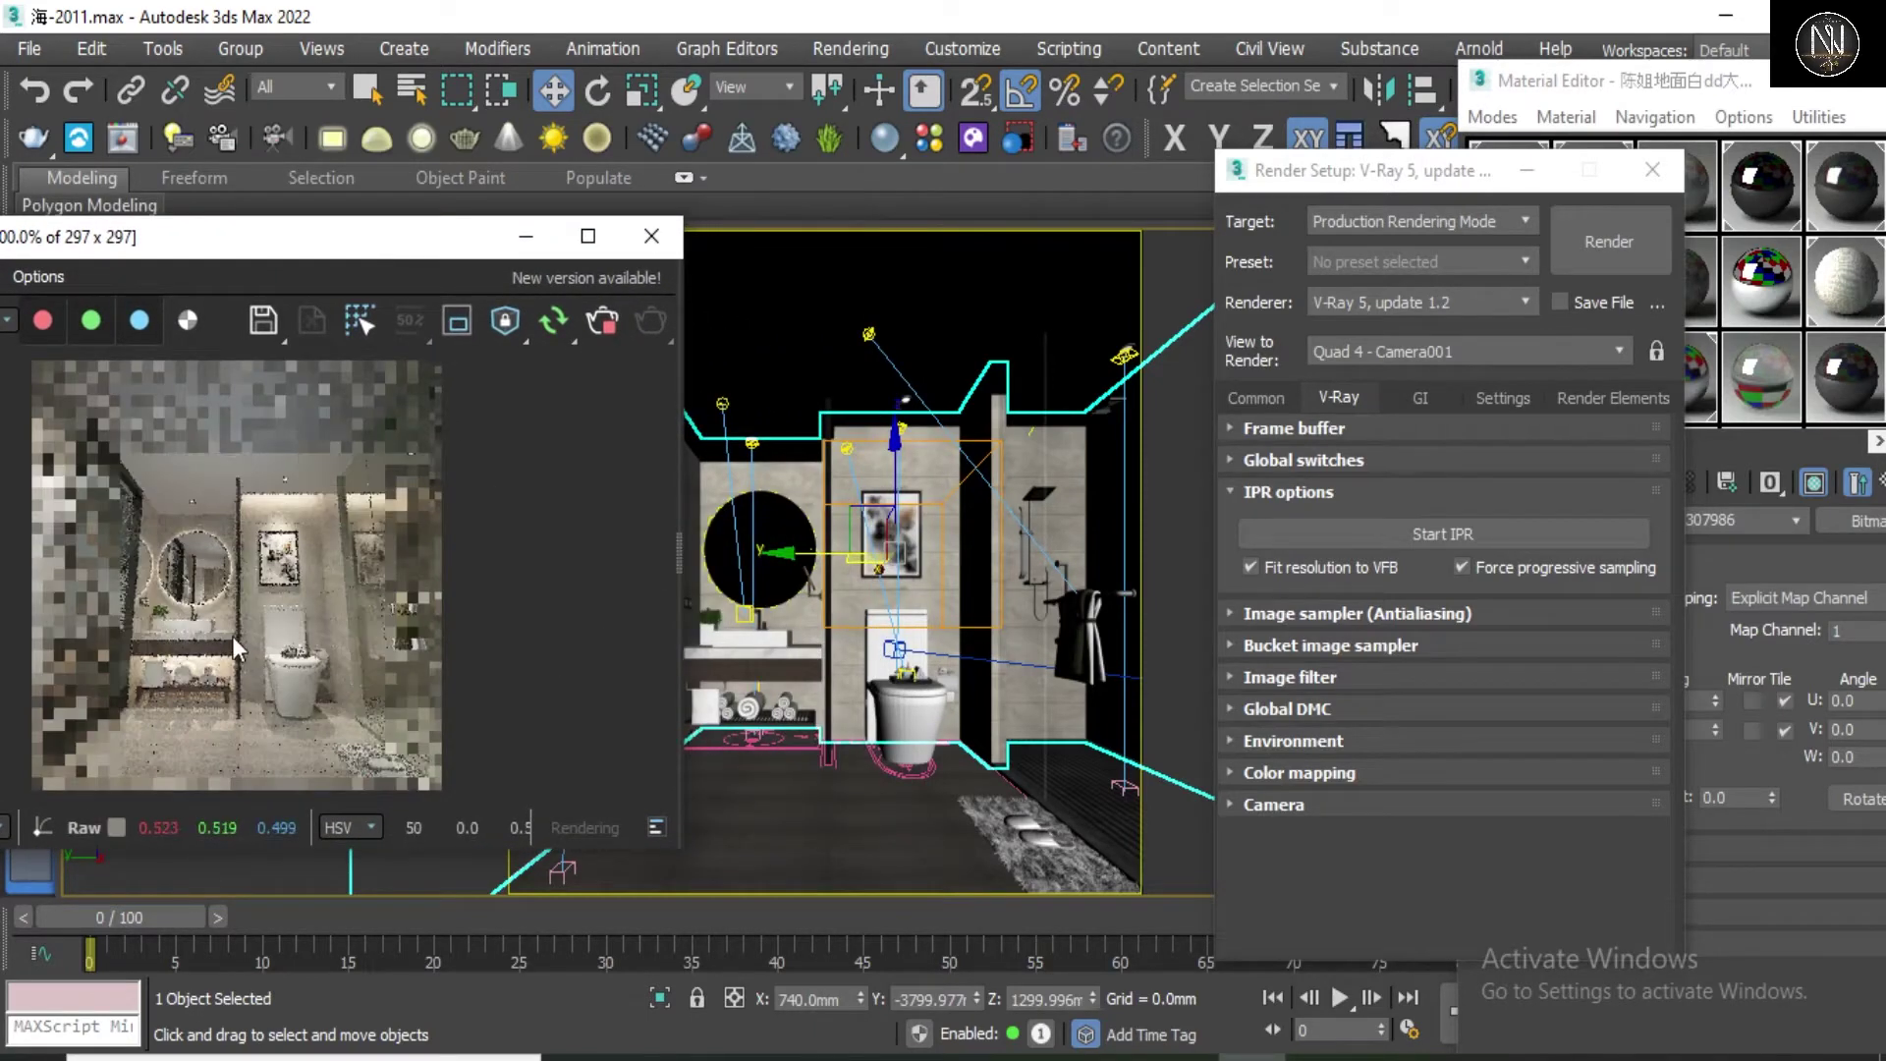
scroll(231, 634, up, 2)
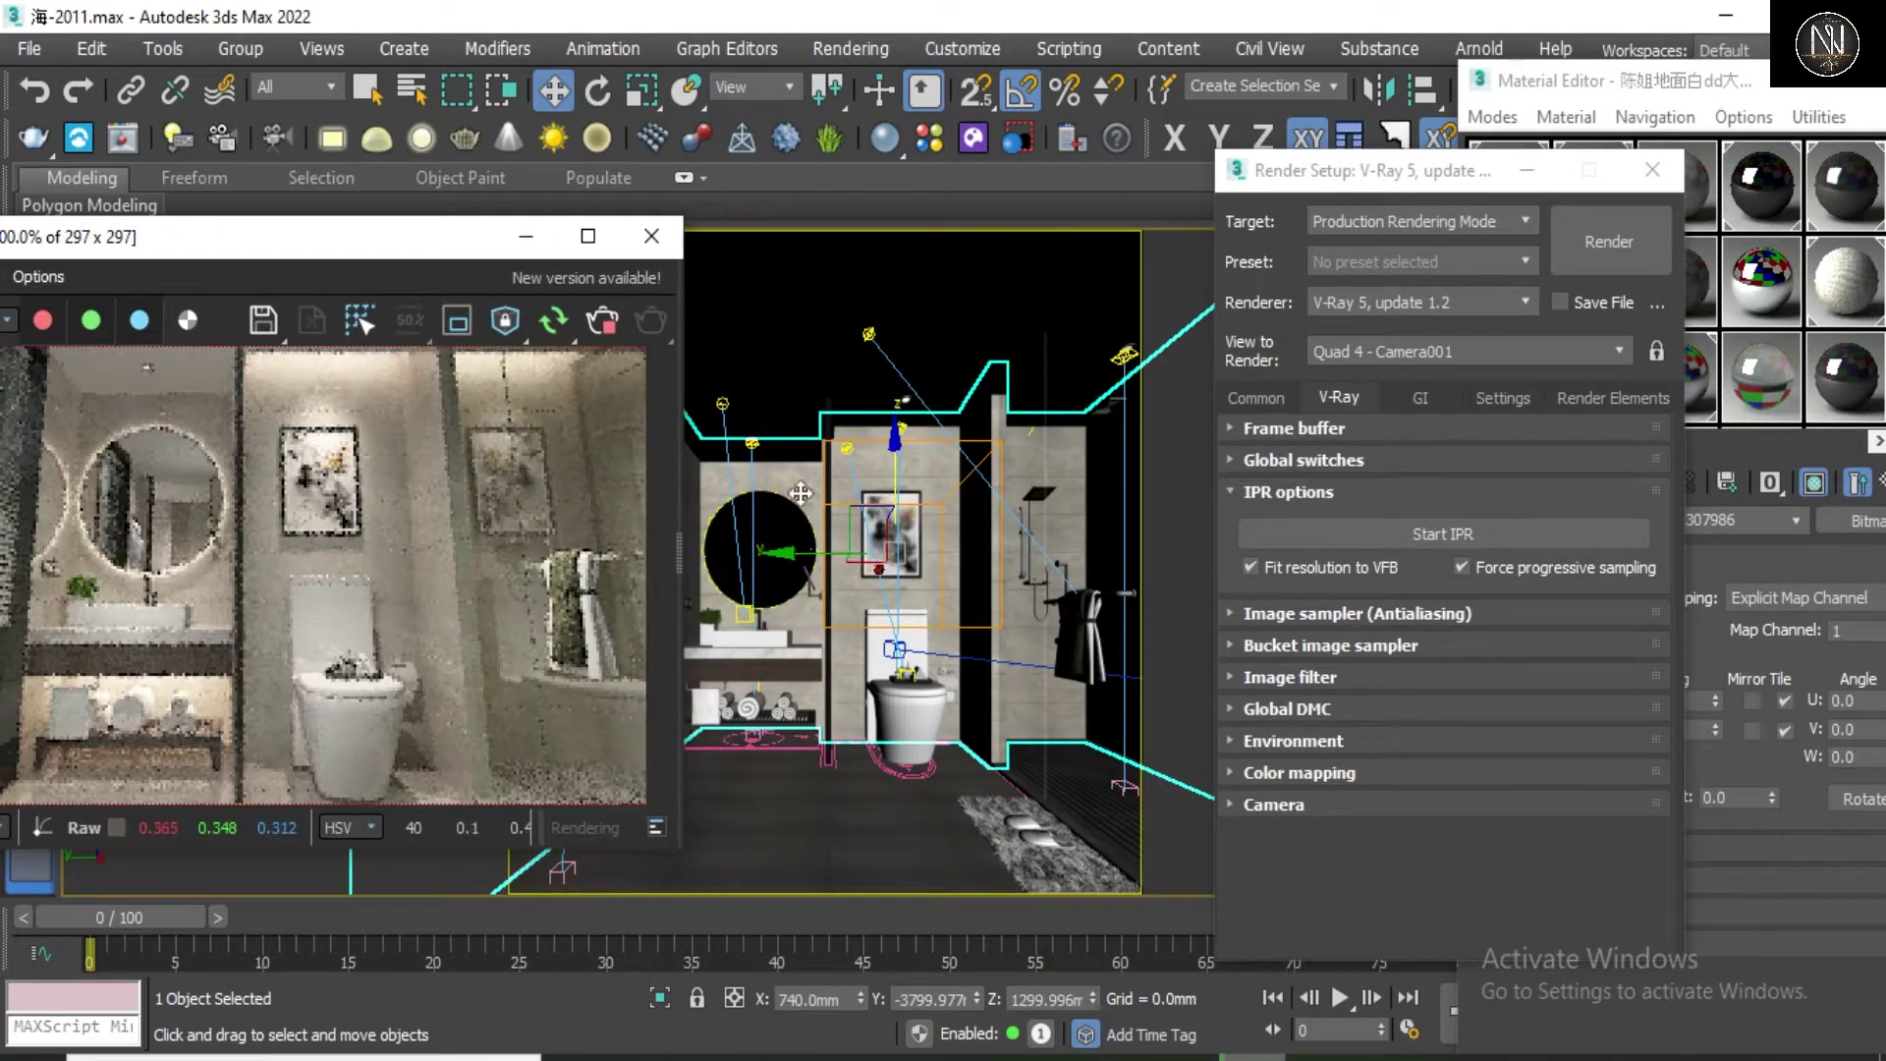
click(912, 687)
key(p)
key(z)
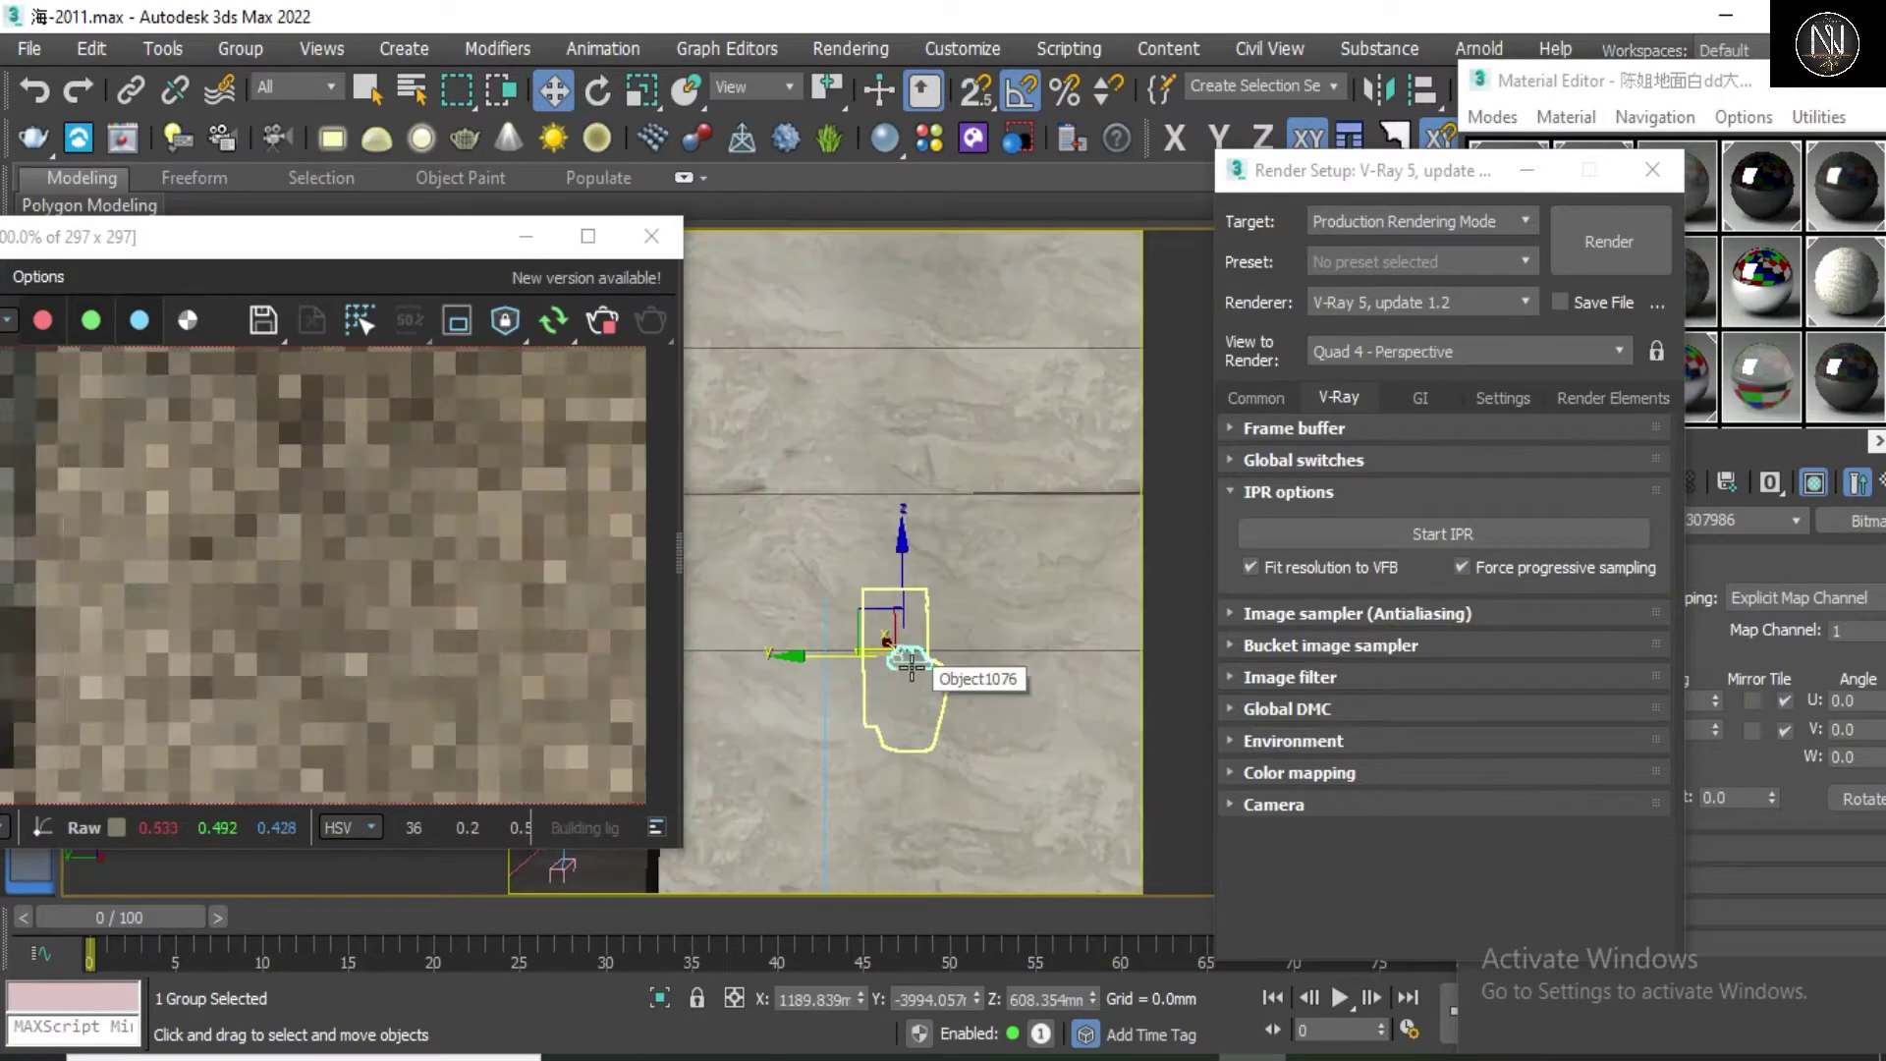
Step: Zoom and orbit around the toilet to inspect its tray close up
scroll(828, 610, down, 2)
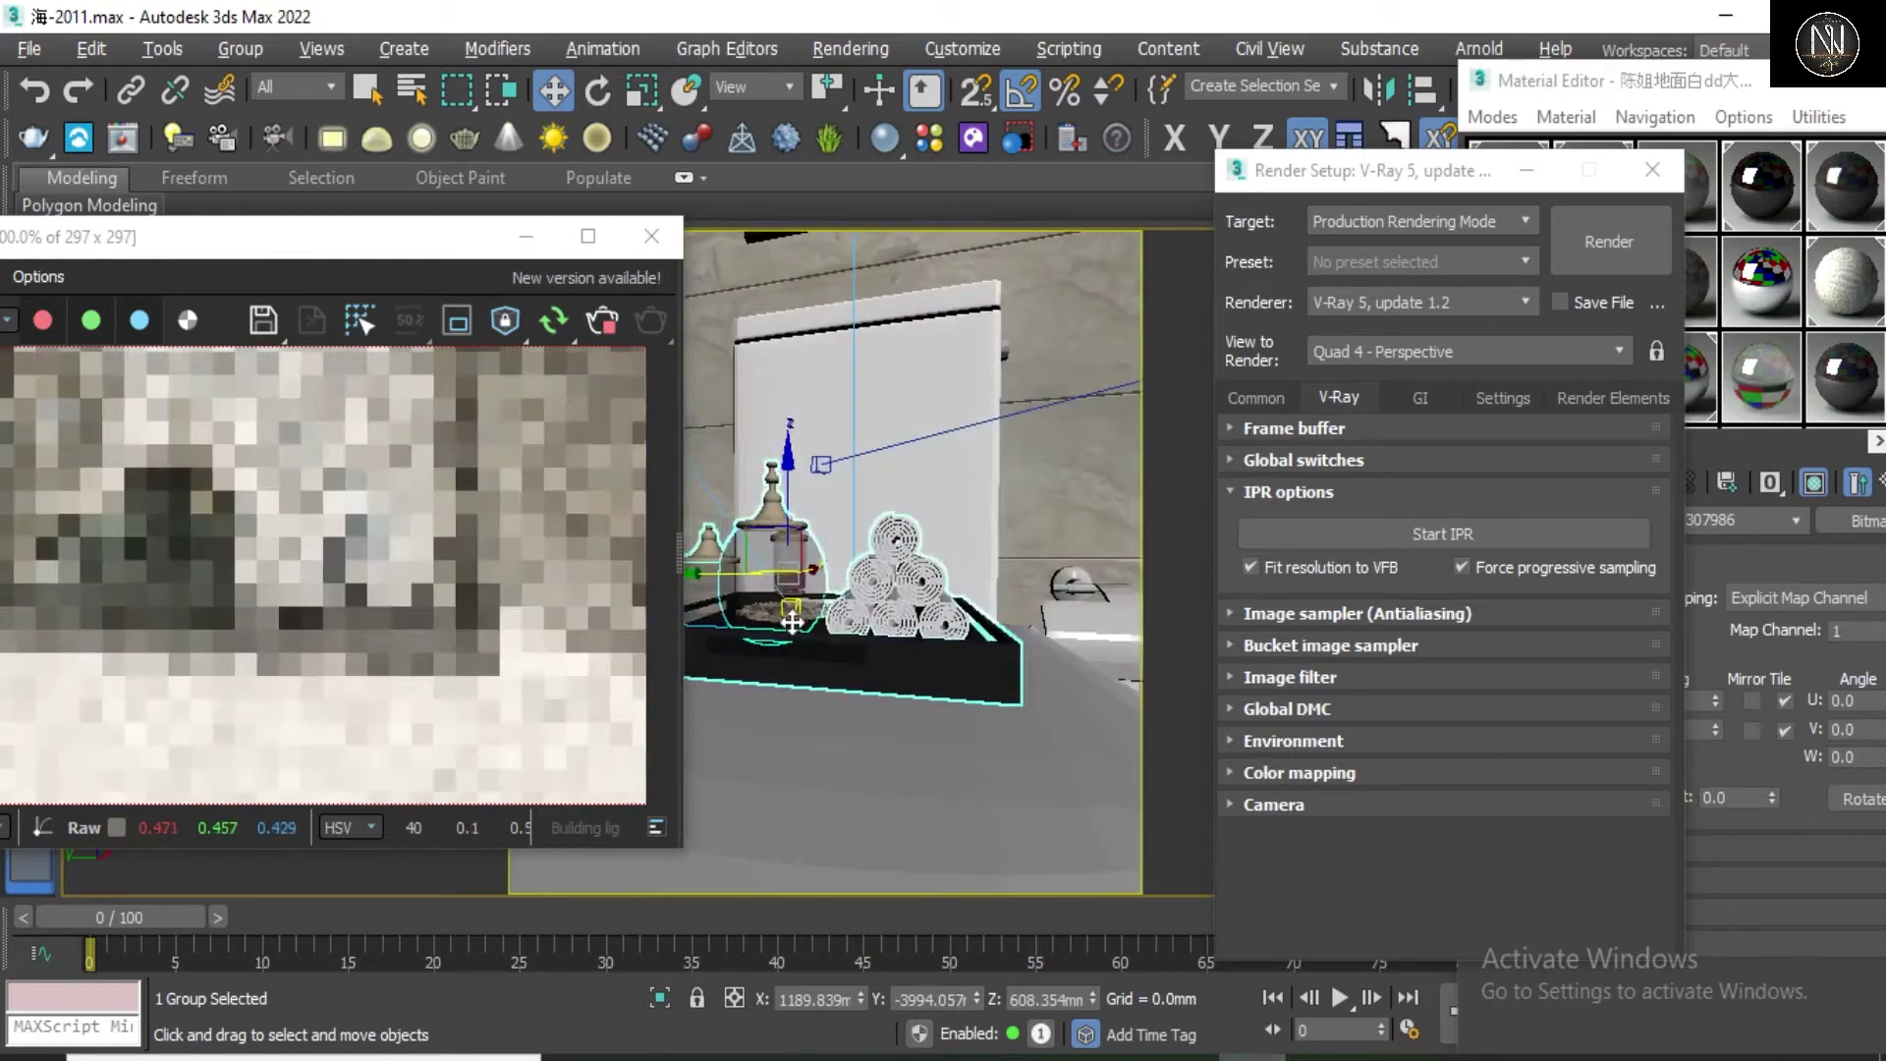
scroll(815, 614, down, 2)
scroll(795, 619, down, 2)
alt+middle_drag(792, 621, 953, 597)
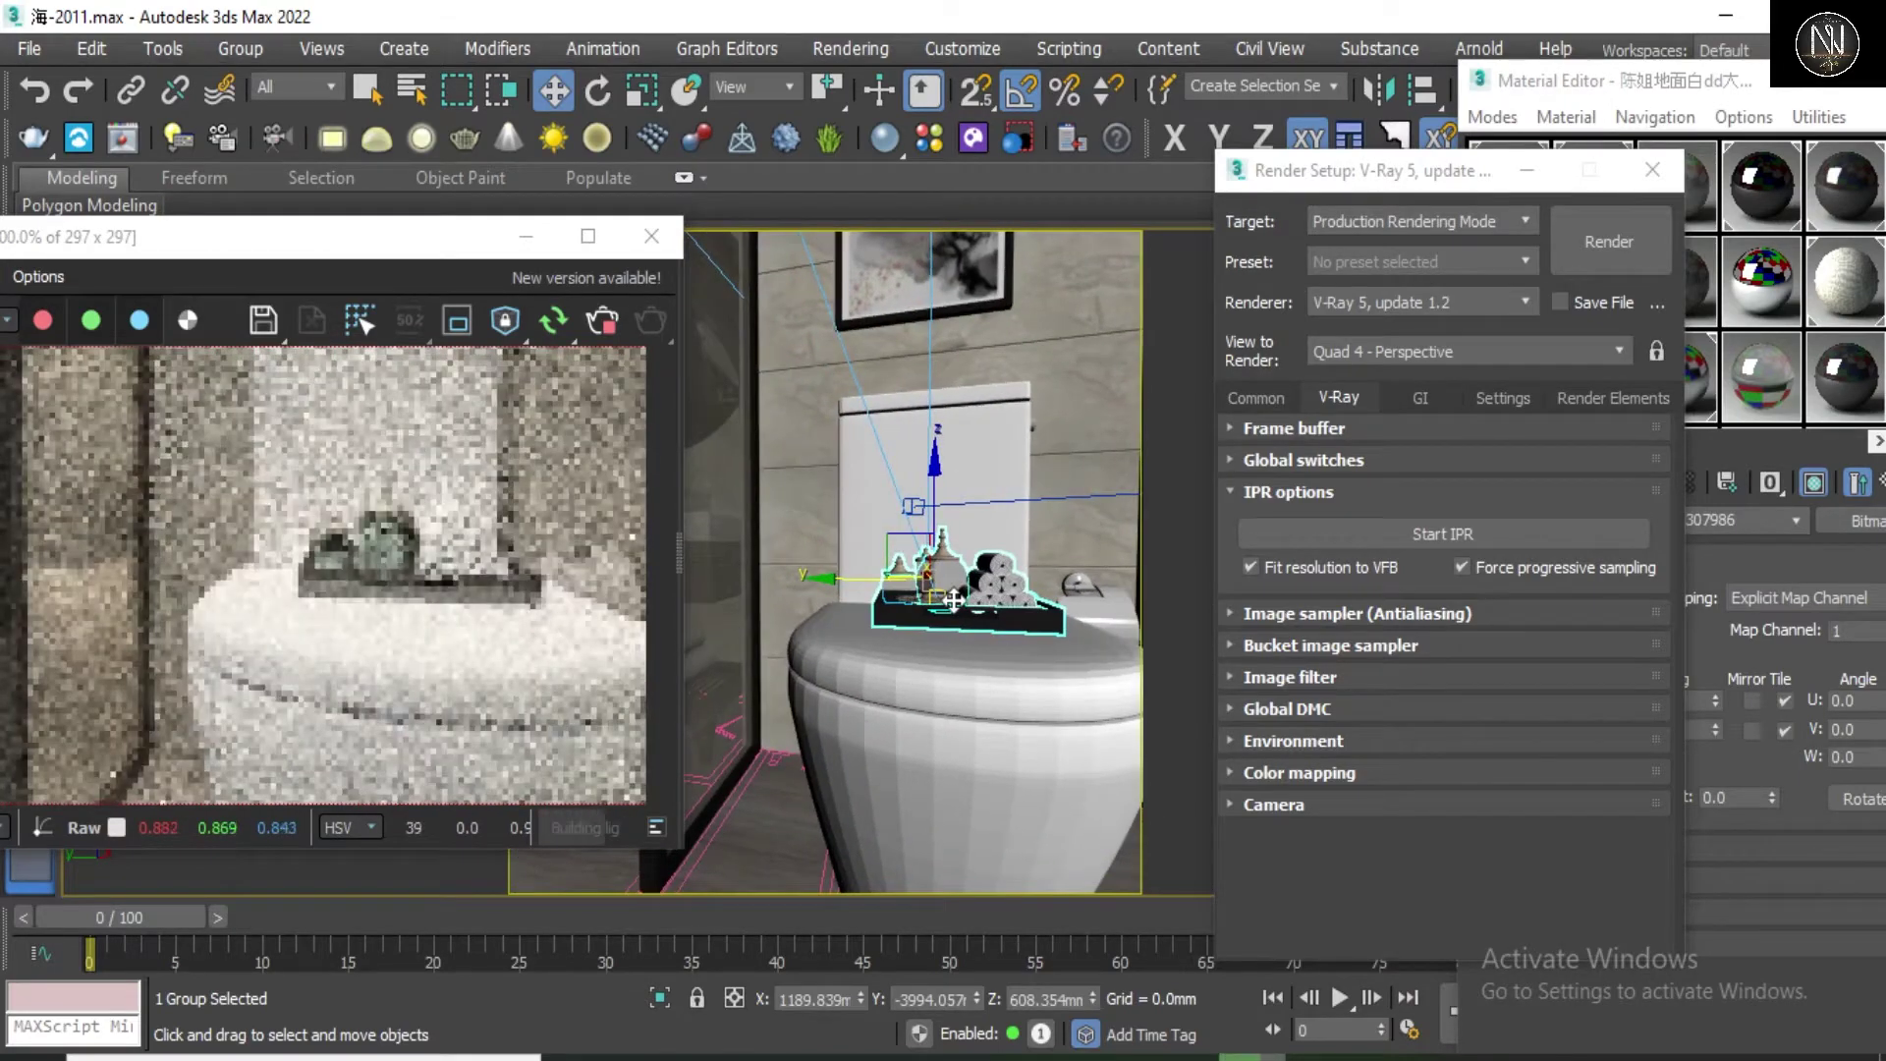
scroll(962, 545, up, 2)
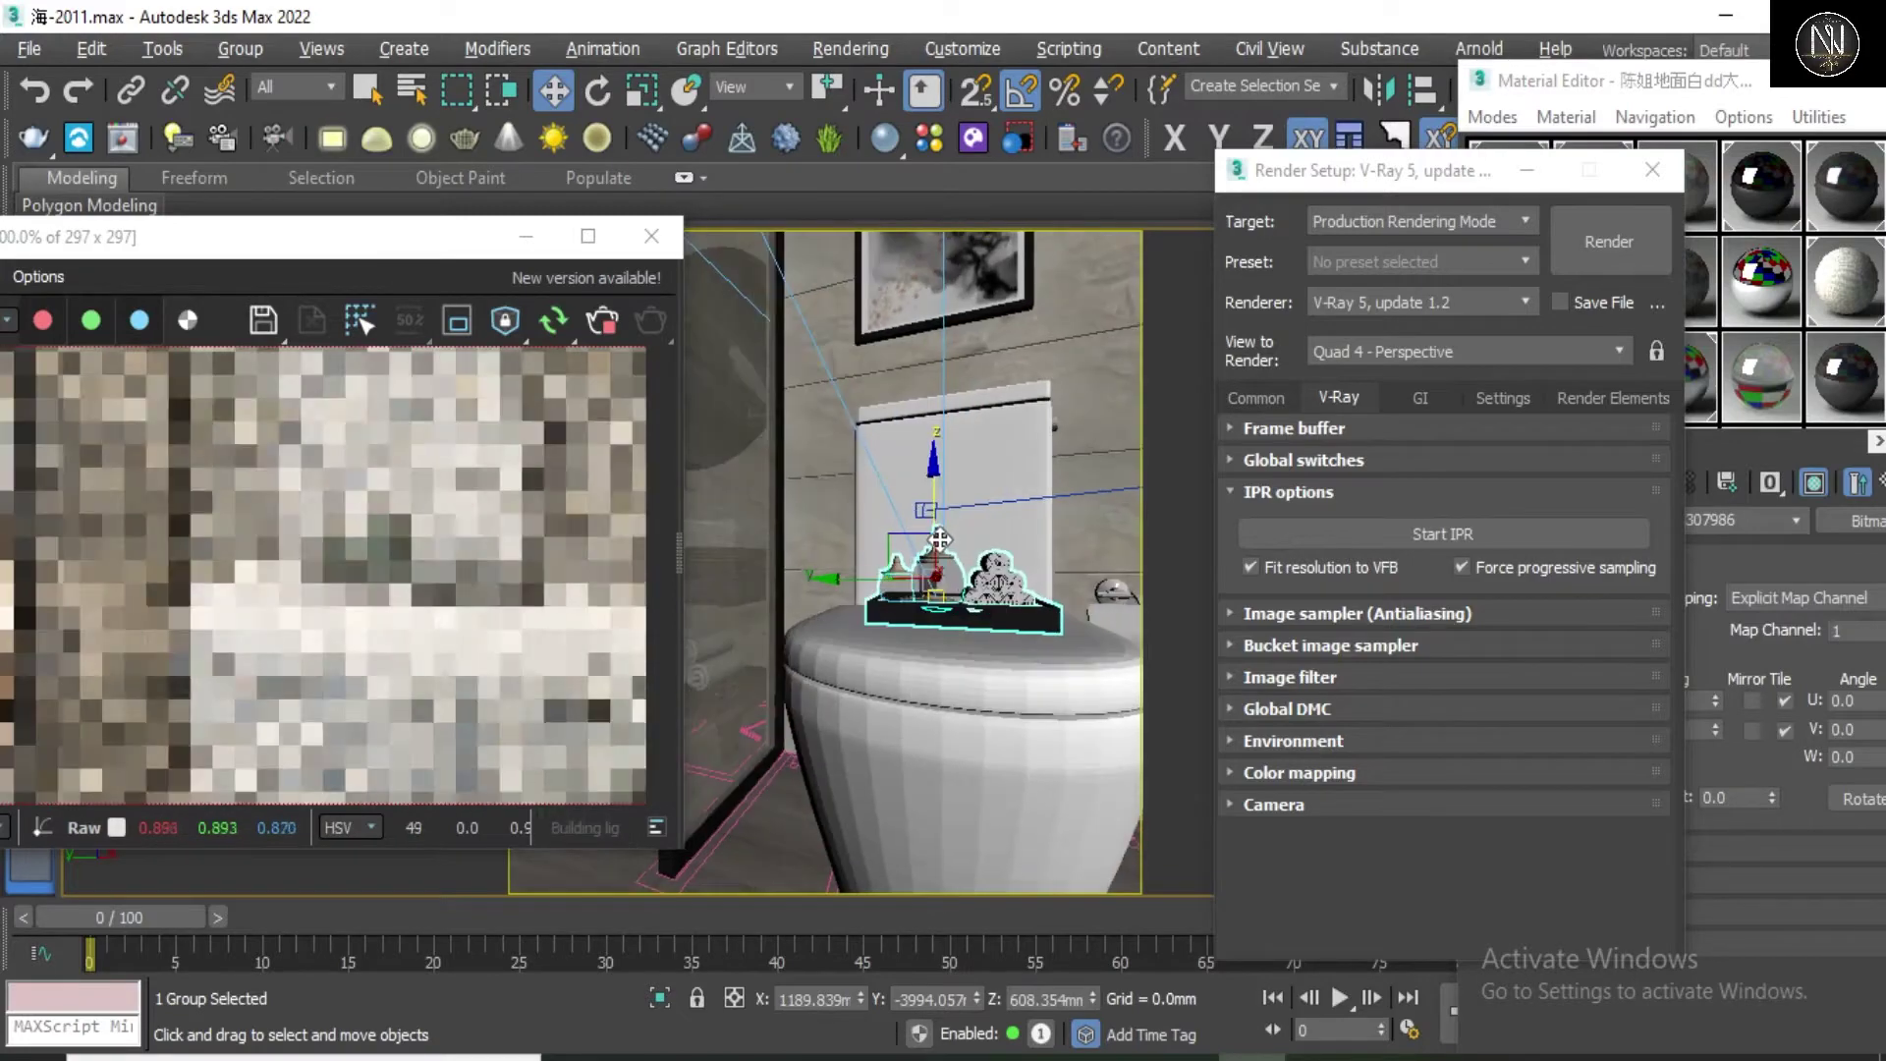
scroll(939, 530, up, 2)
Step: Return the viewport to Camera001 and show the IPR Debug Shading options
key(c)
click(884, 349)
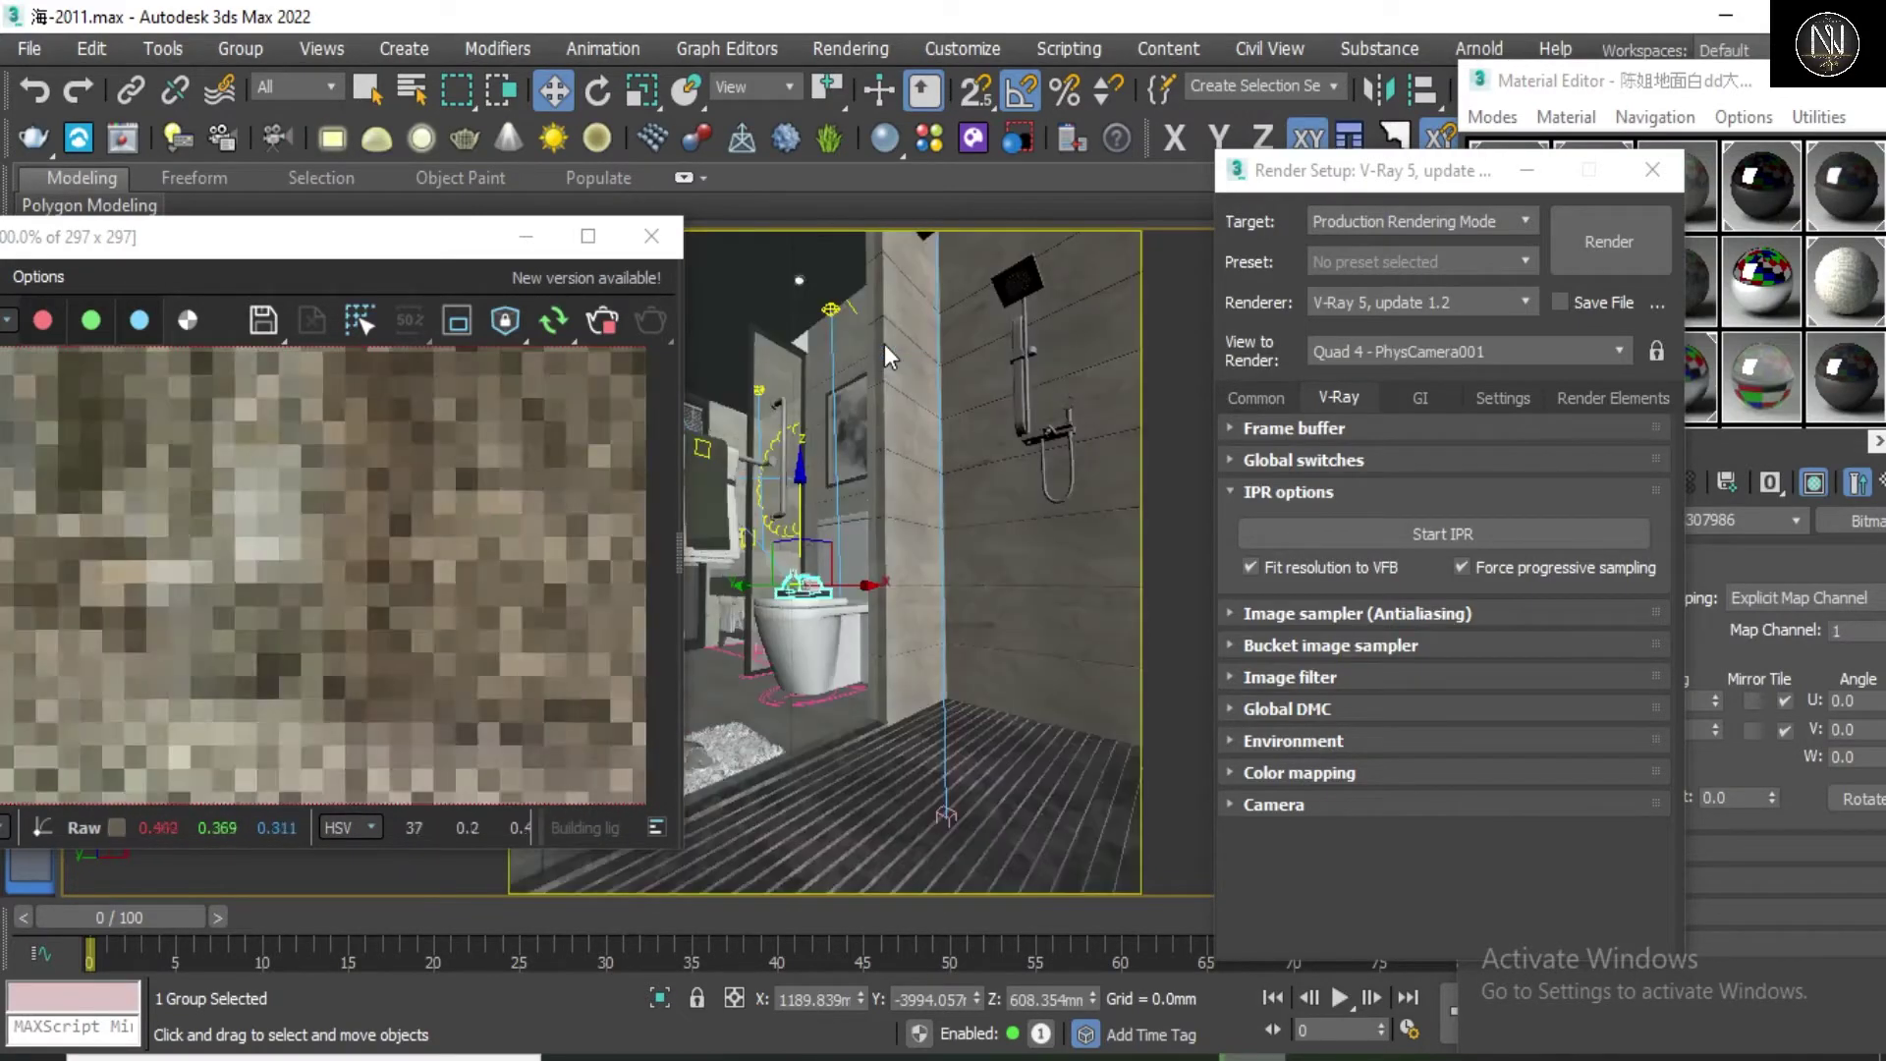
click(864, 332)
double_click(862, 331)
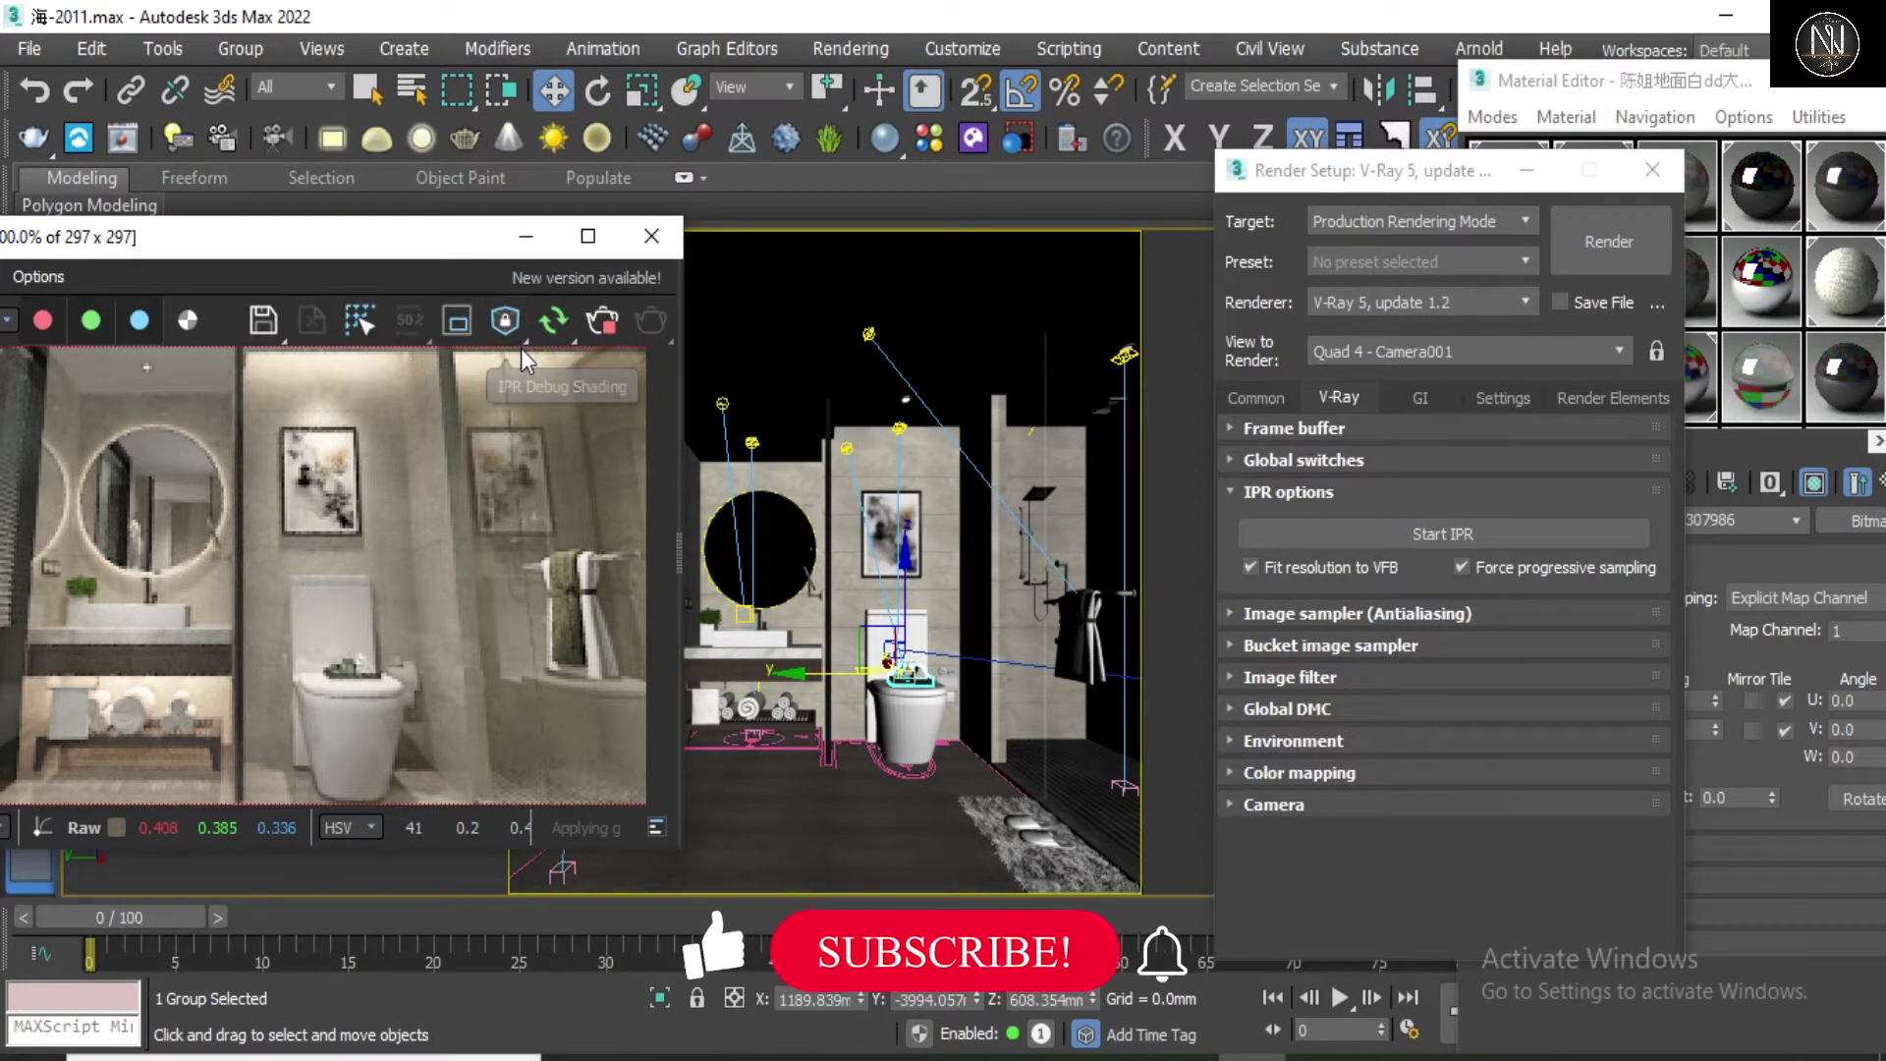
click(521, 338)
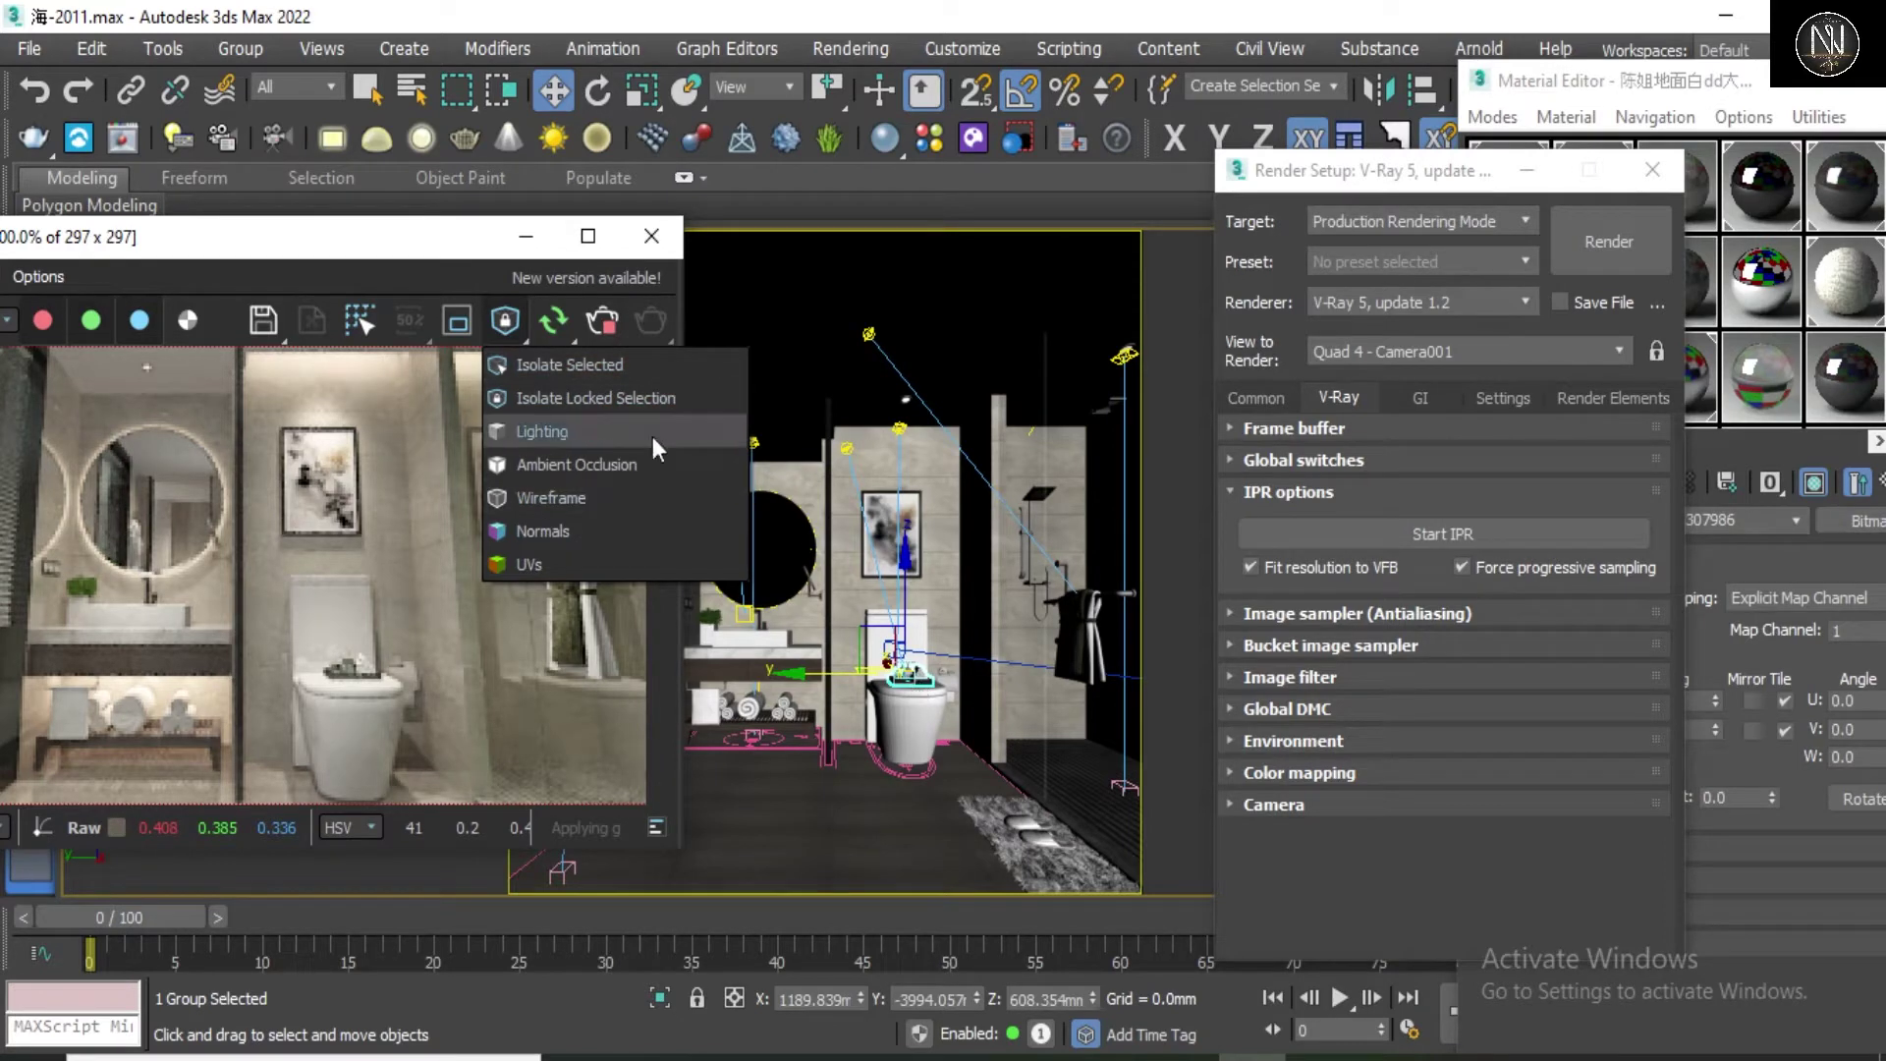
Step: Switch the IPR to Isolate Selected and render the picture wall, mirror and its surround alone
click(581, 369)
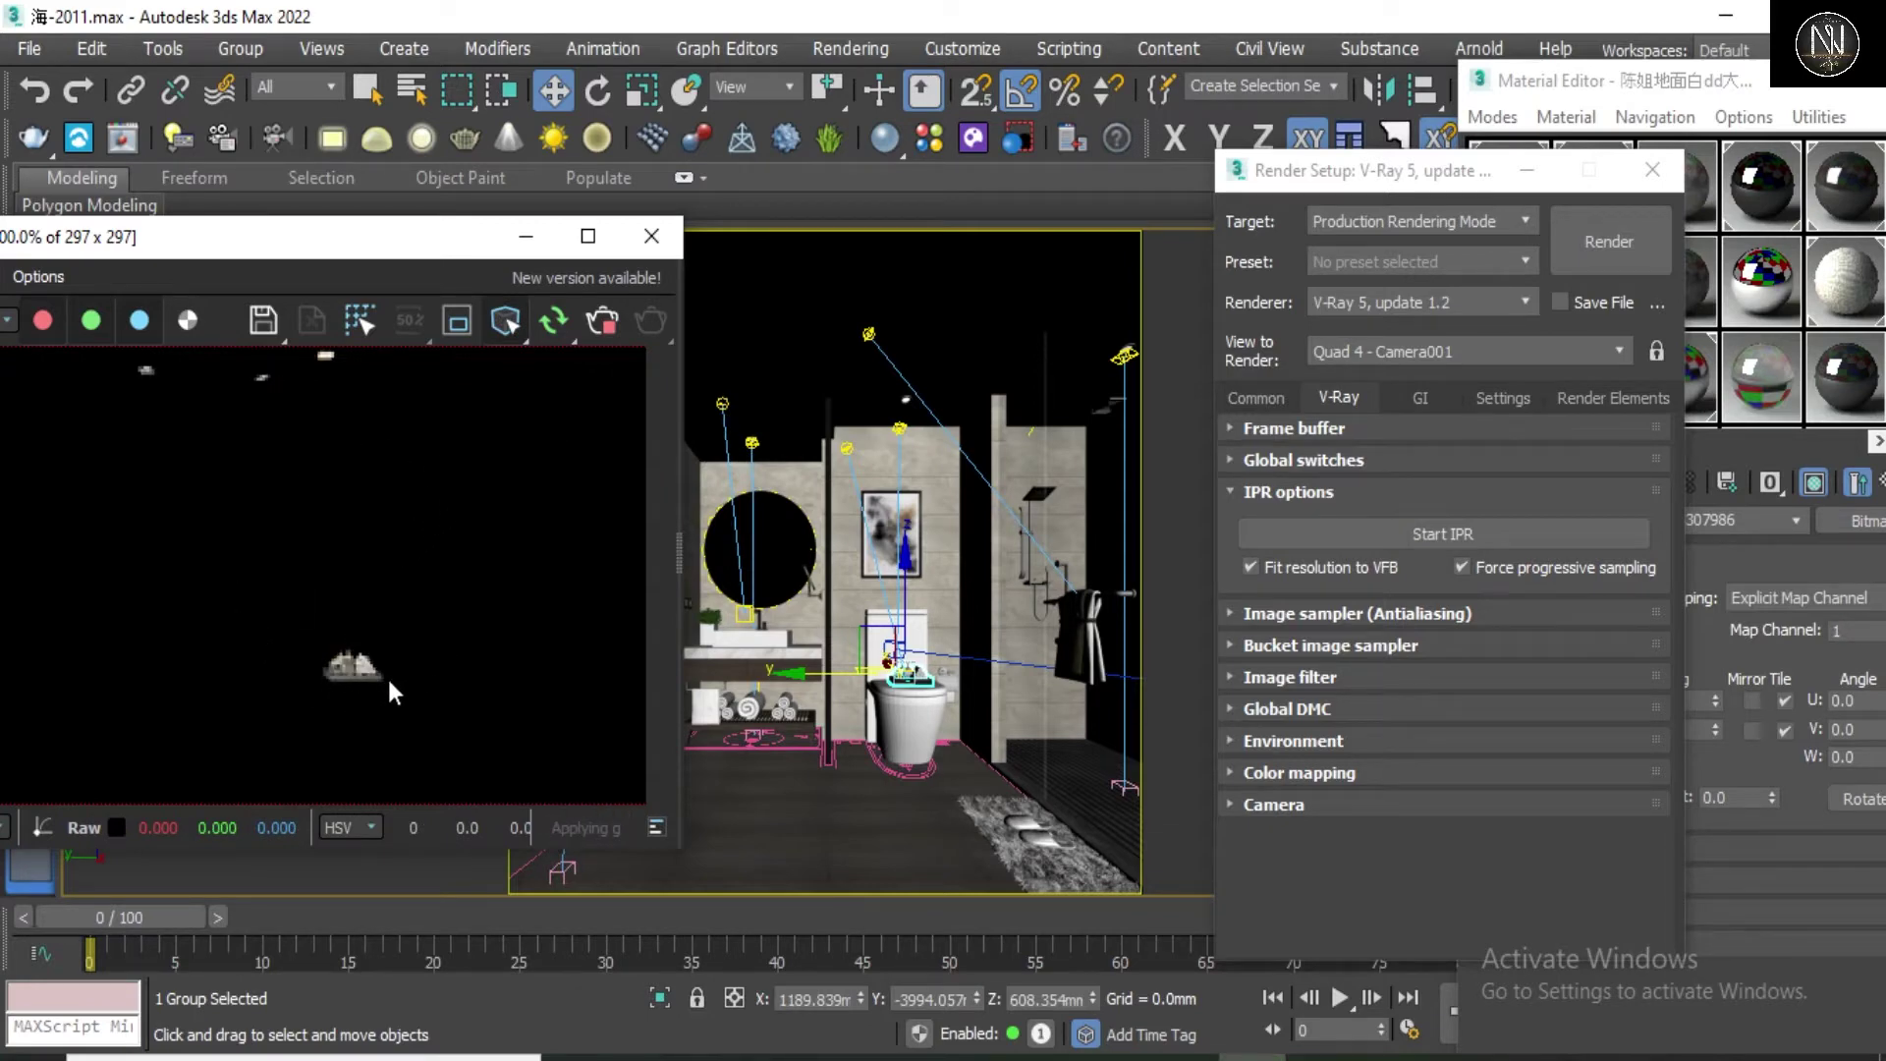
click(888, 460)
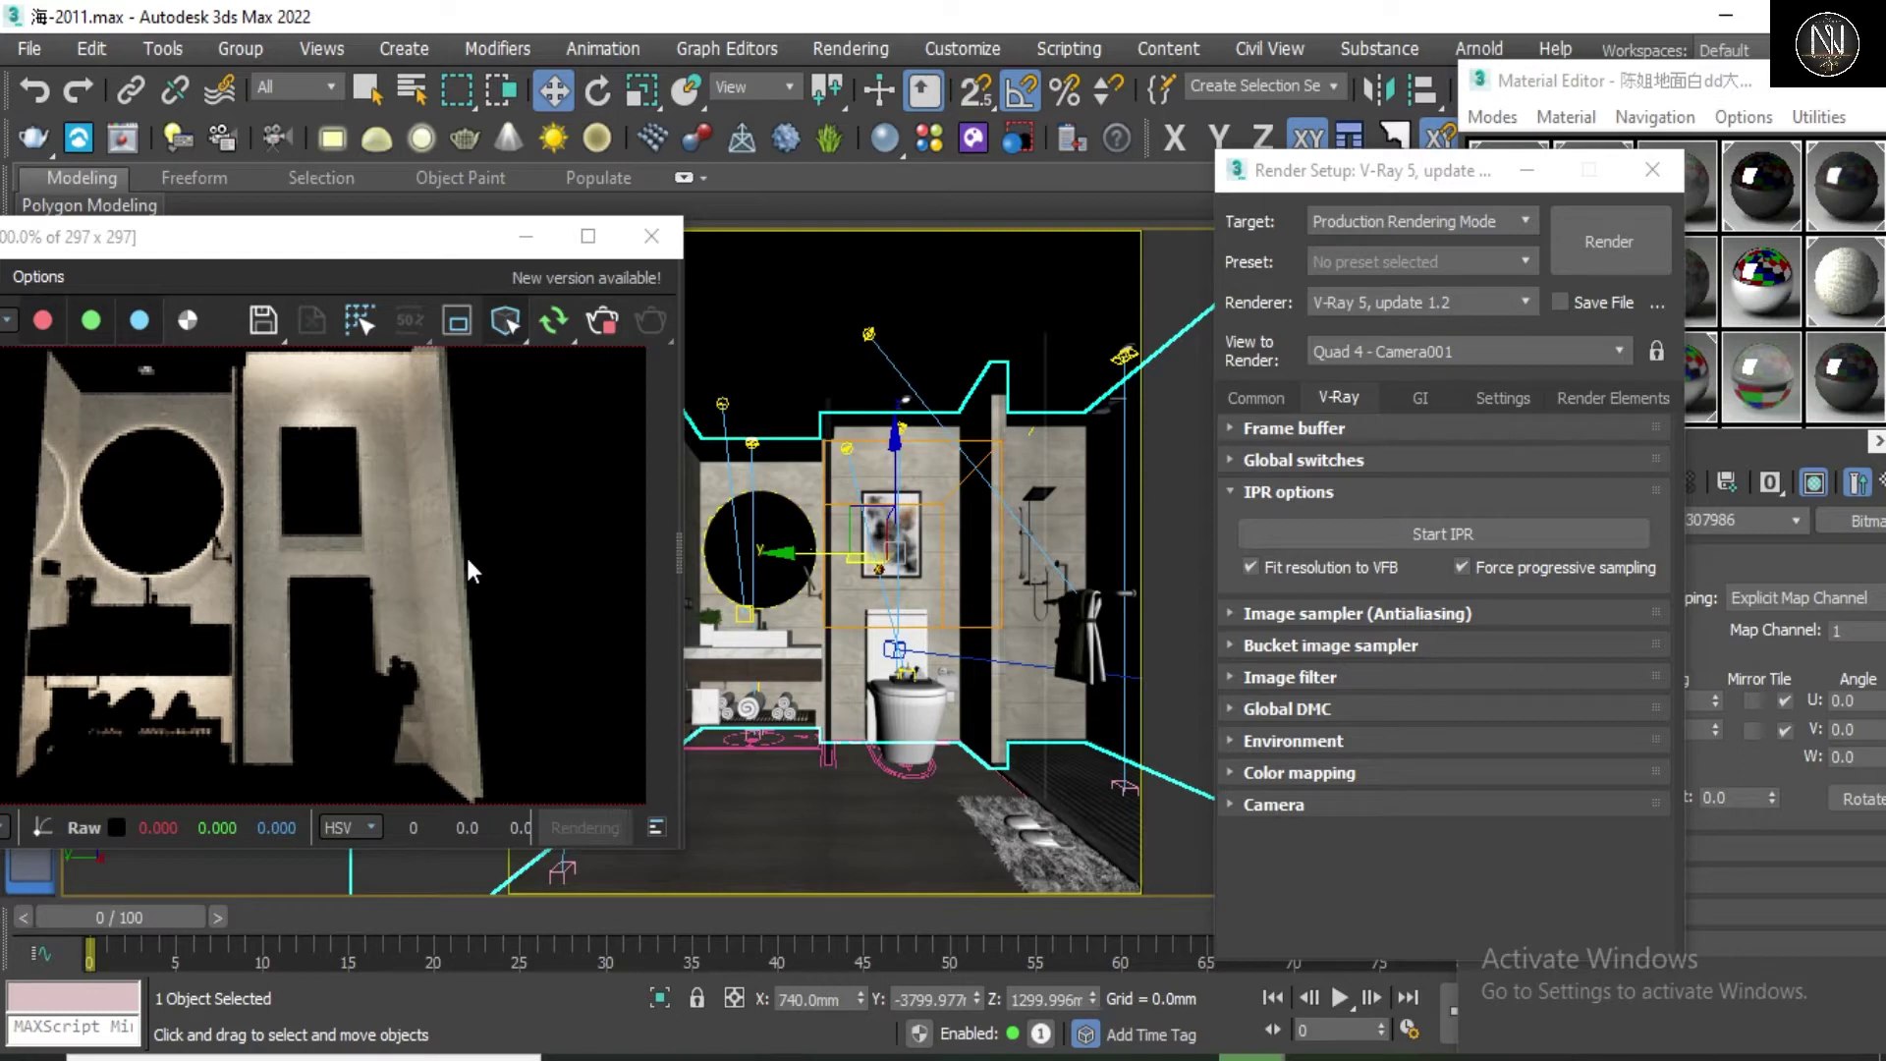
click(783, 524)
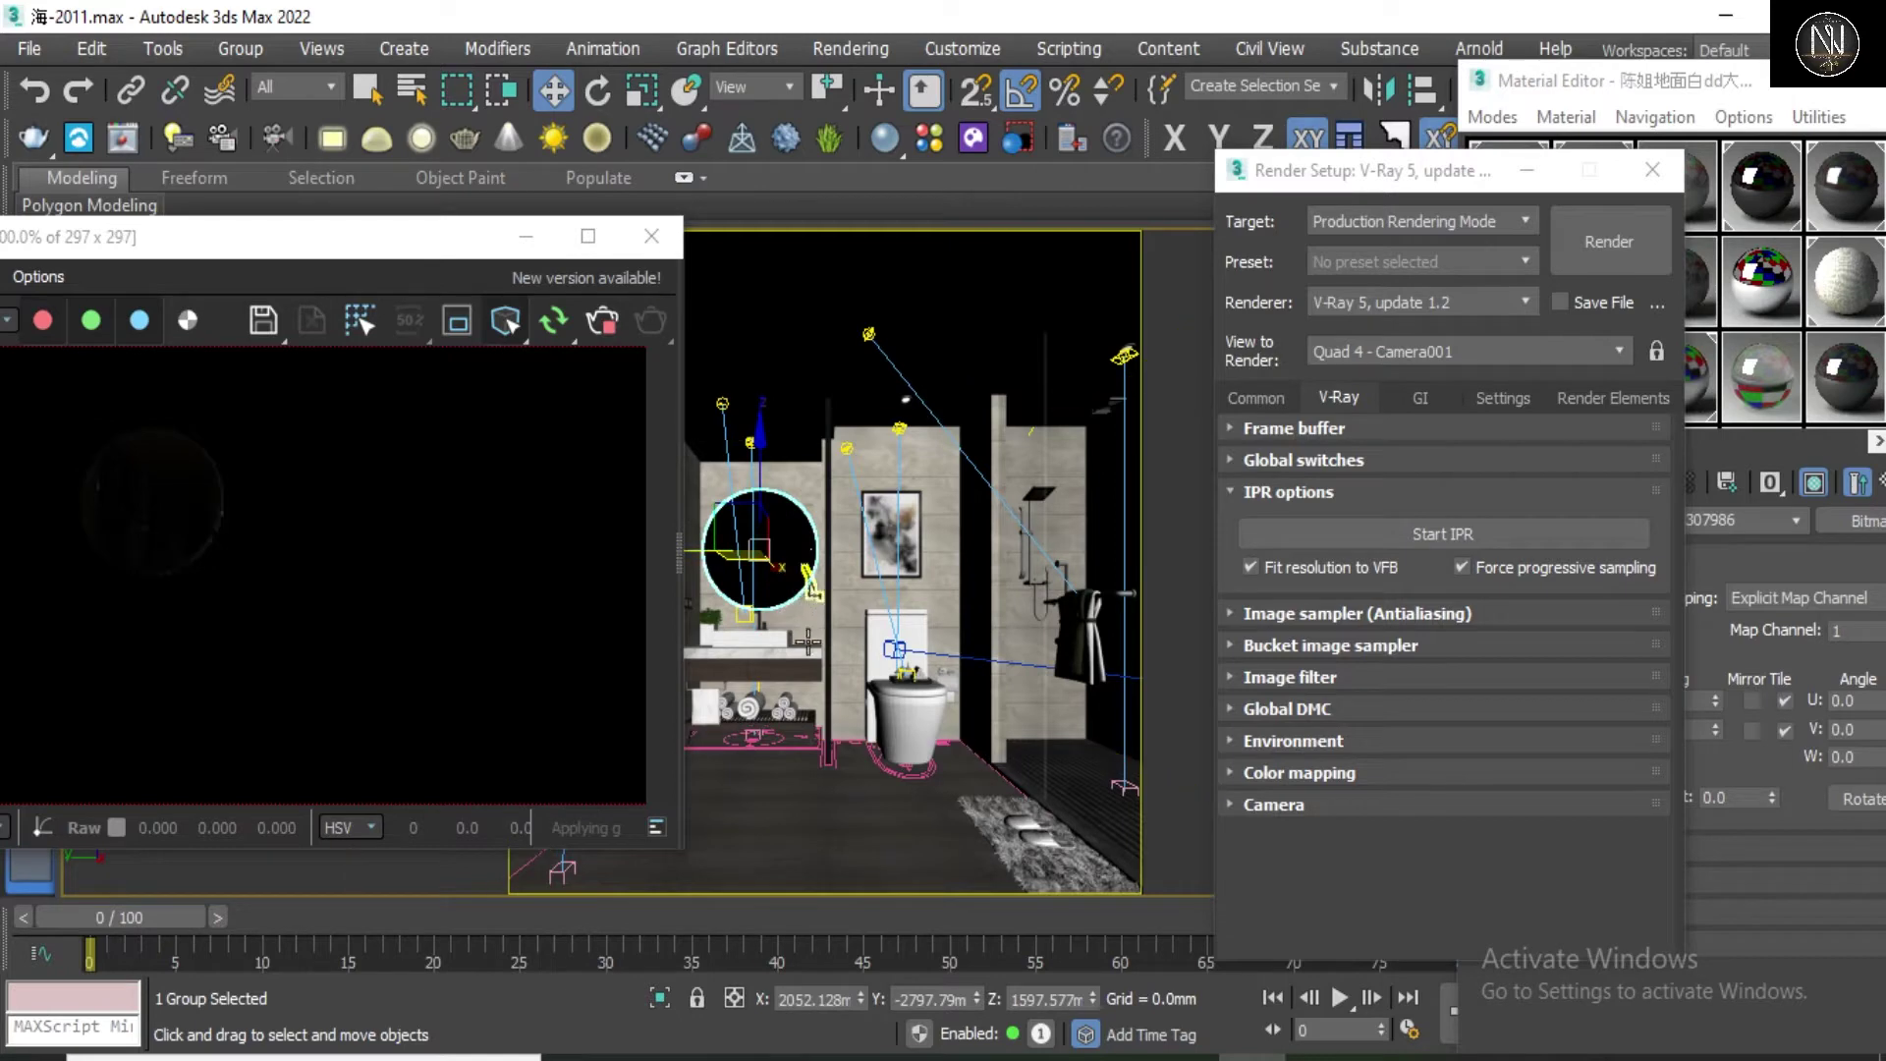
click(768, 668)
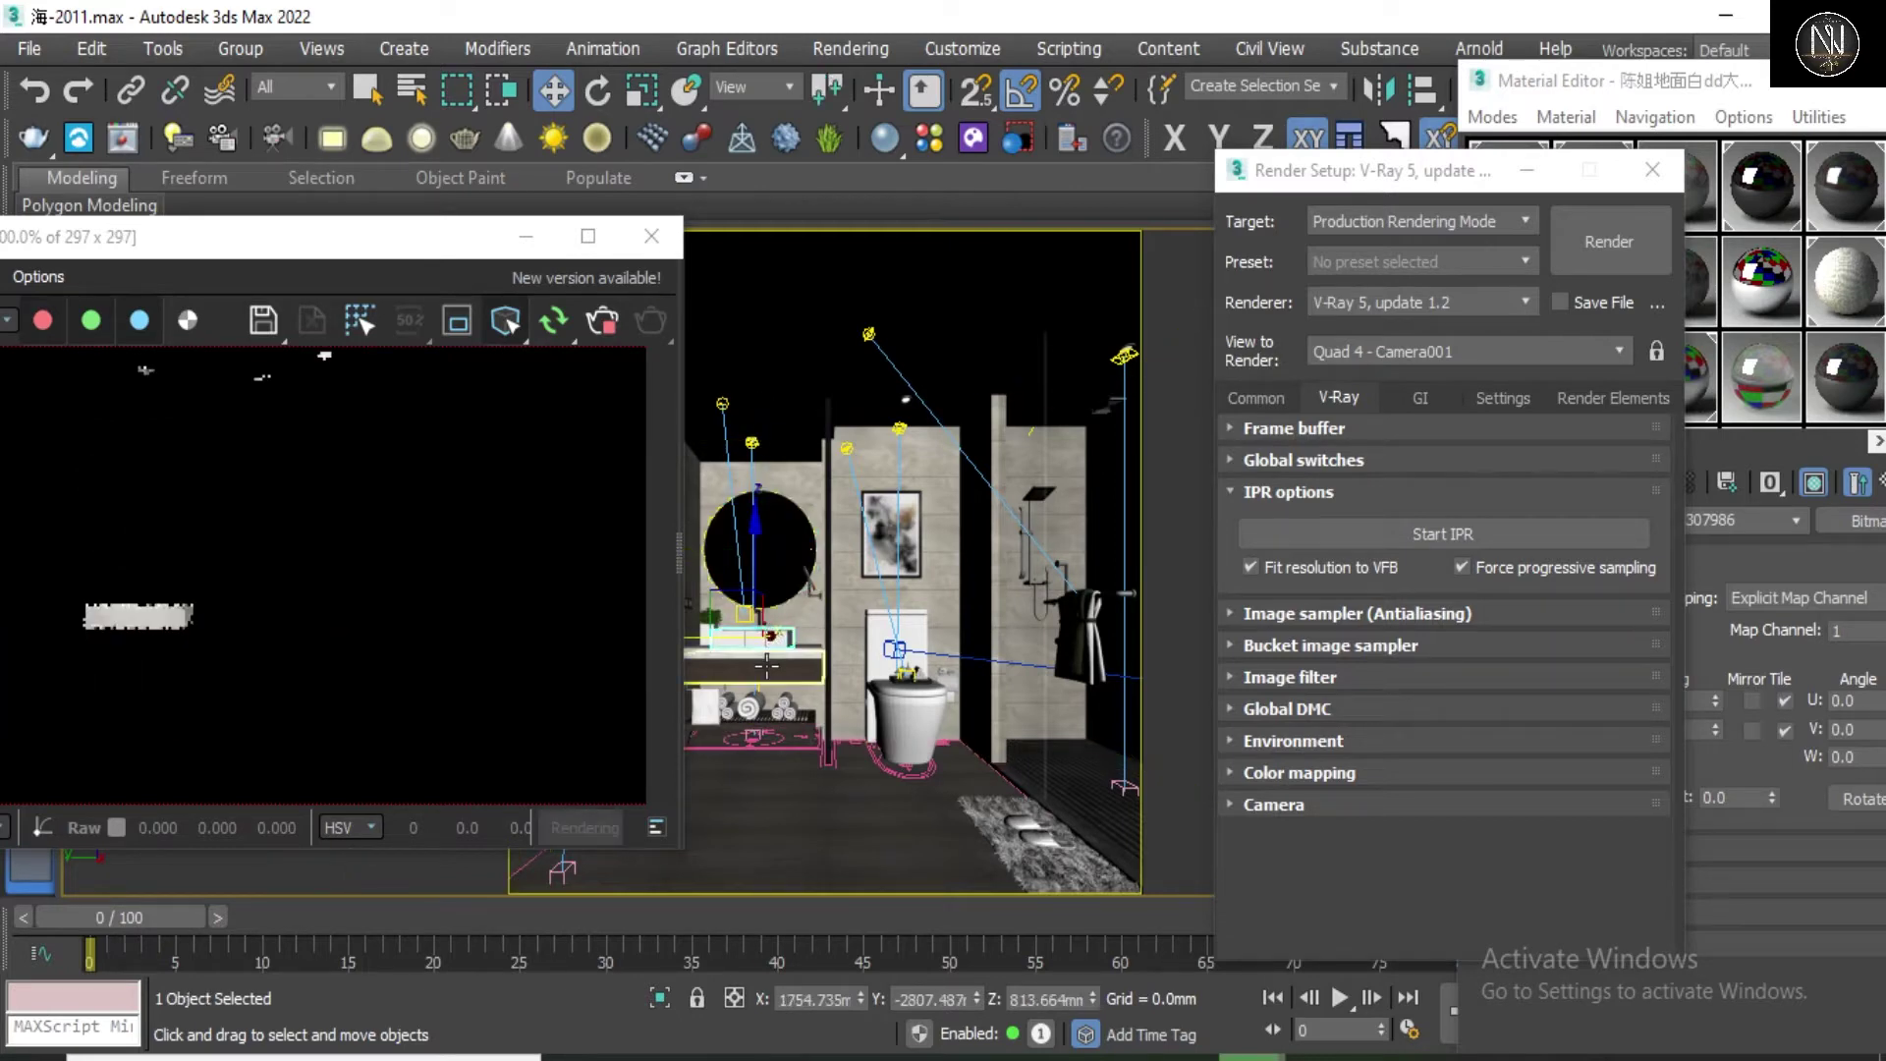
Step: Isolate the vanity shelf, toilet, shower glass and ceiling in turn, then the picture wall again
click(764, 674)
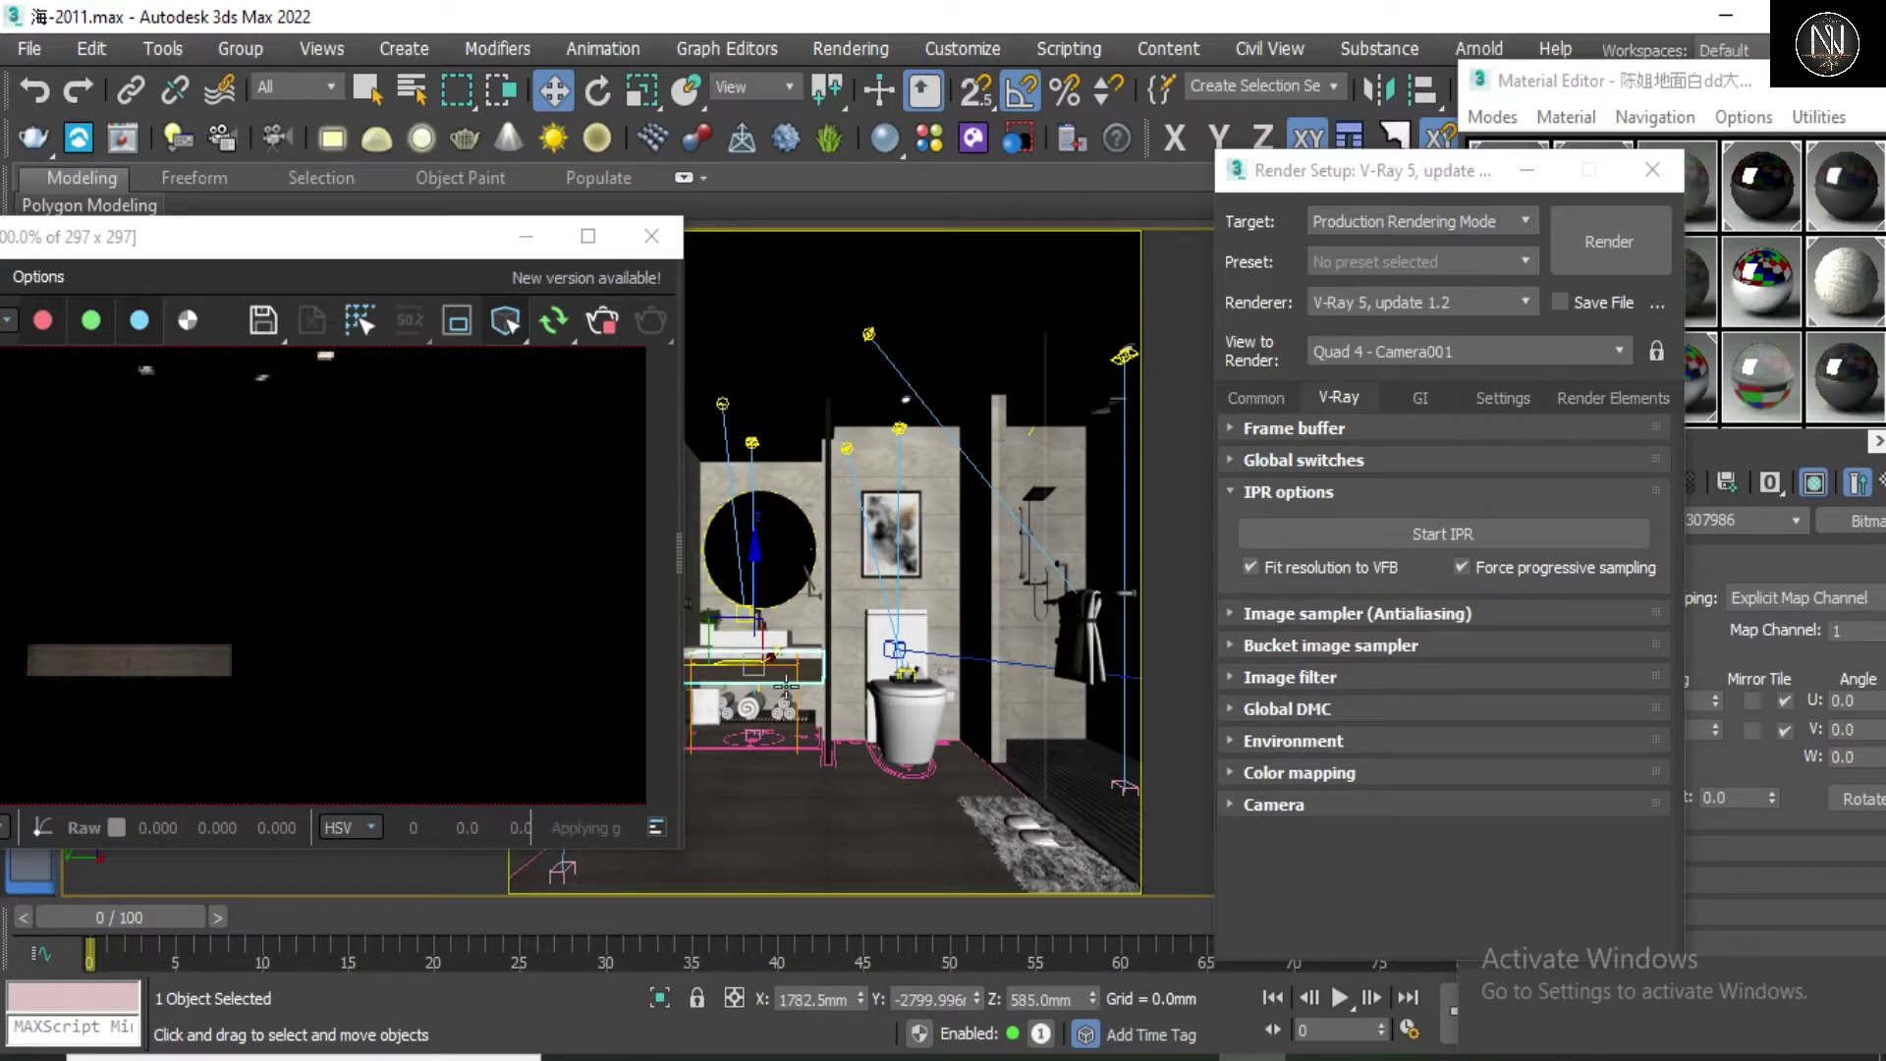
click(928, 717)
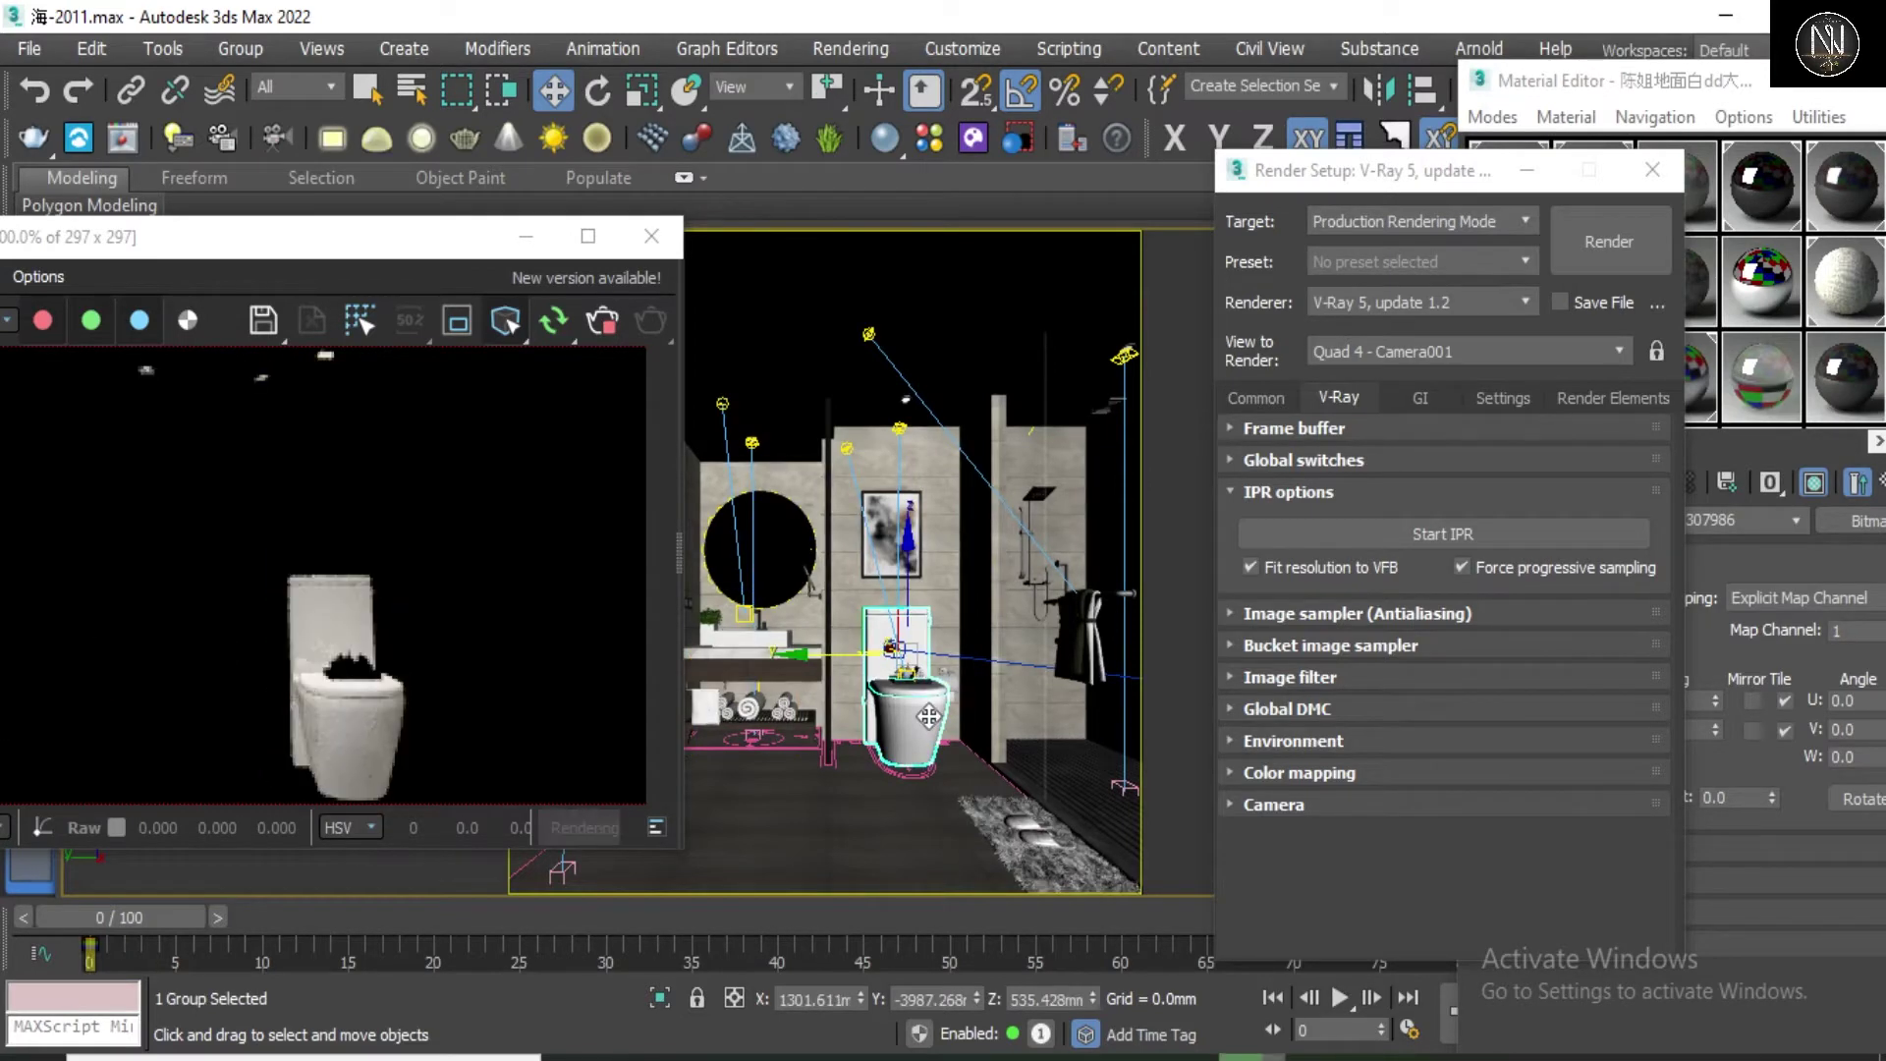
click(1081, 471)
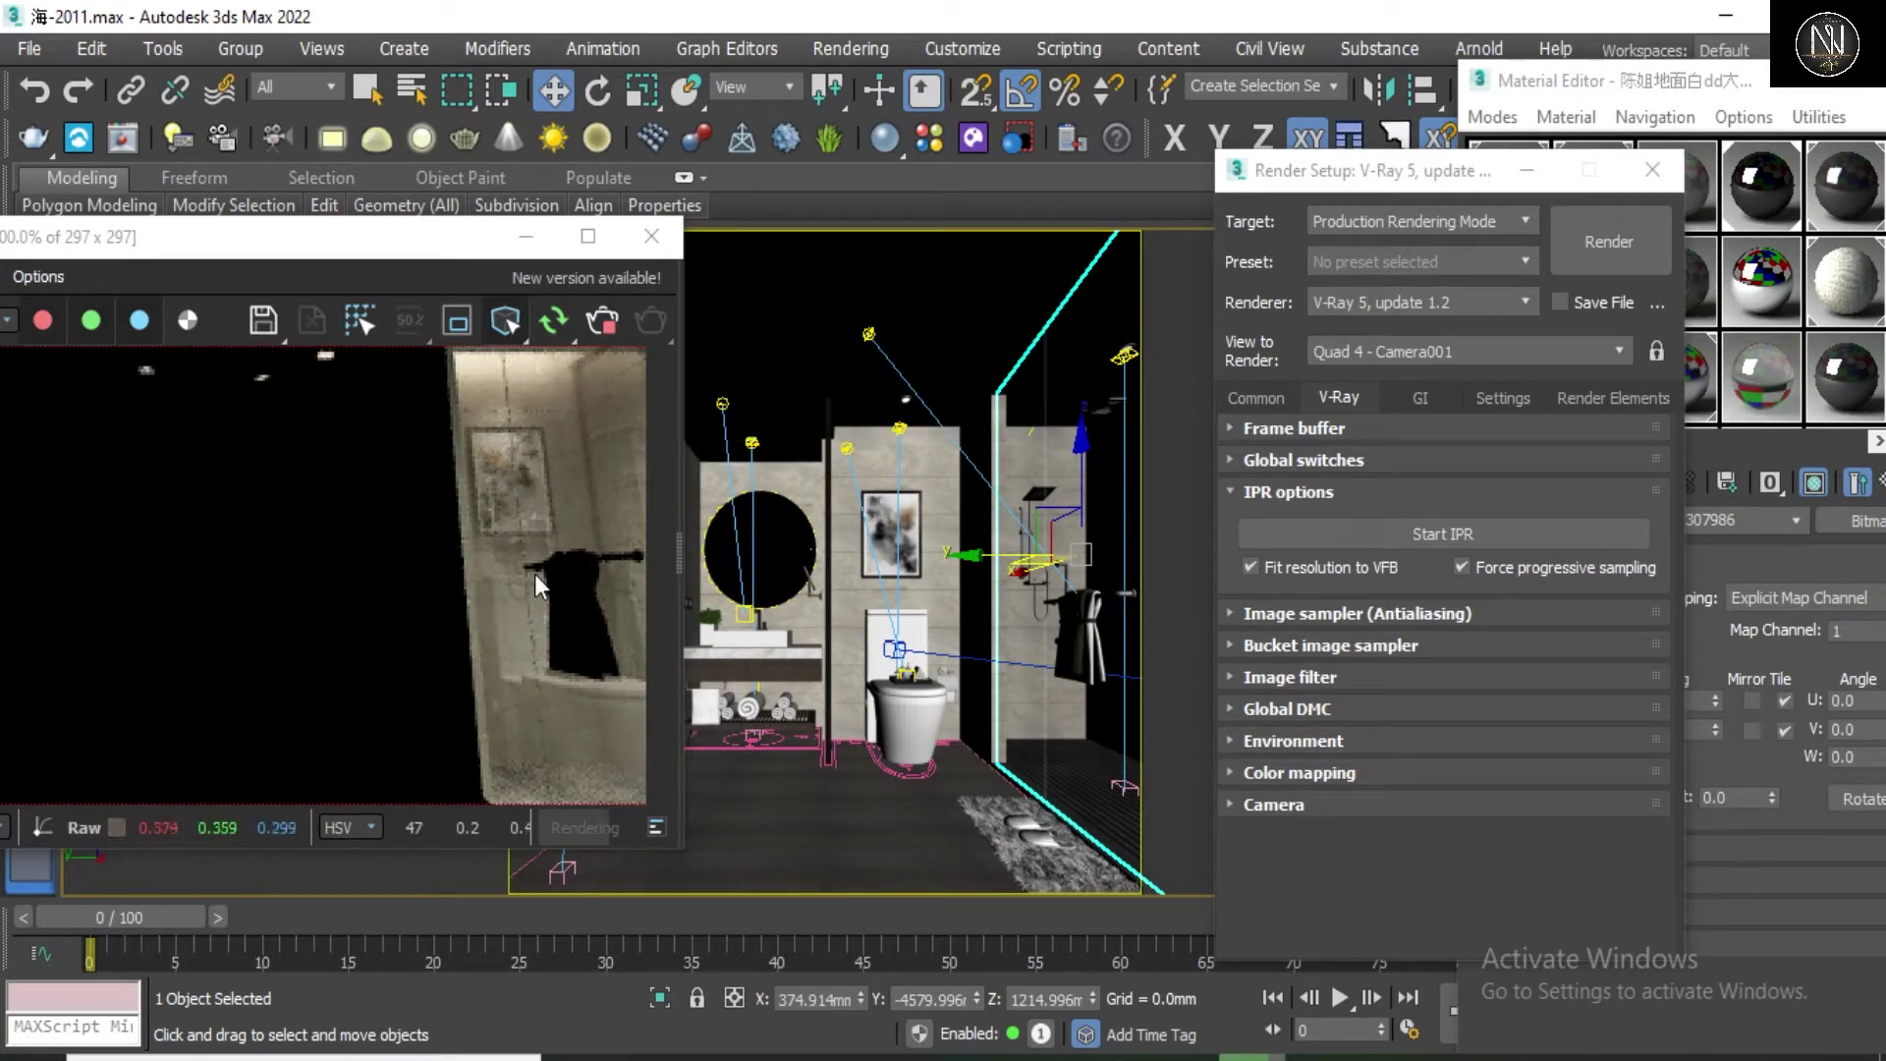
click(755, 292)
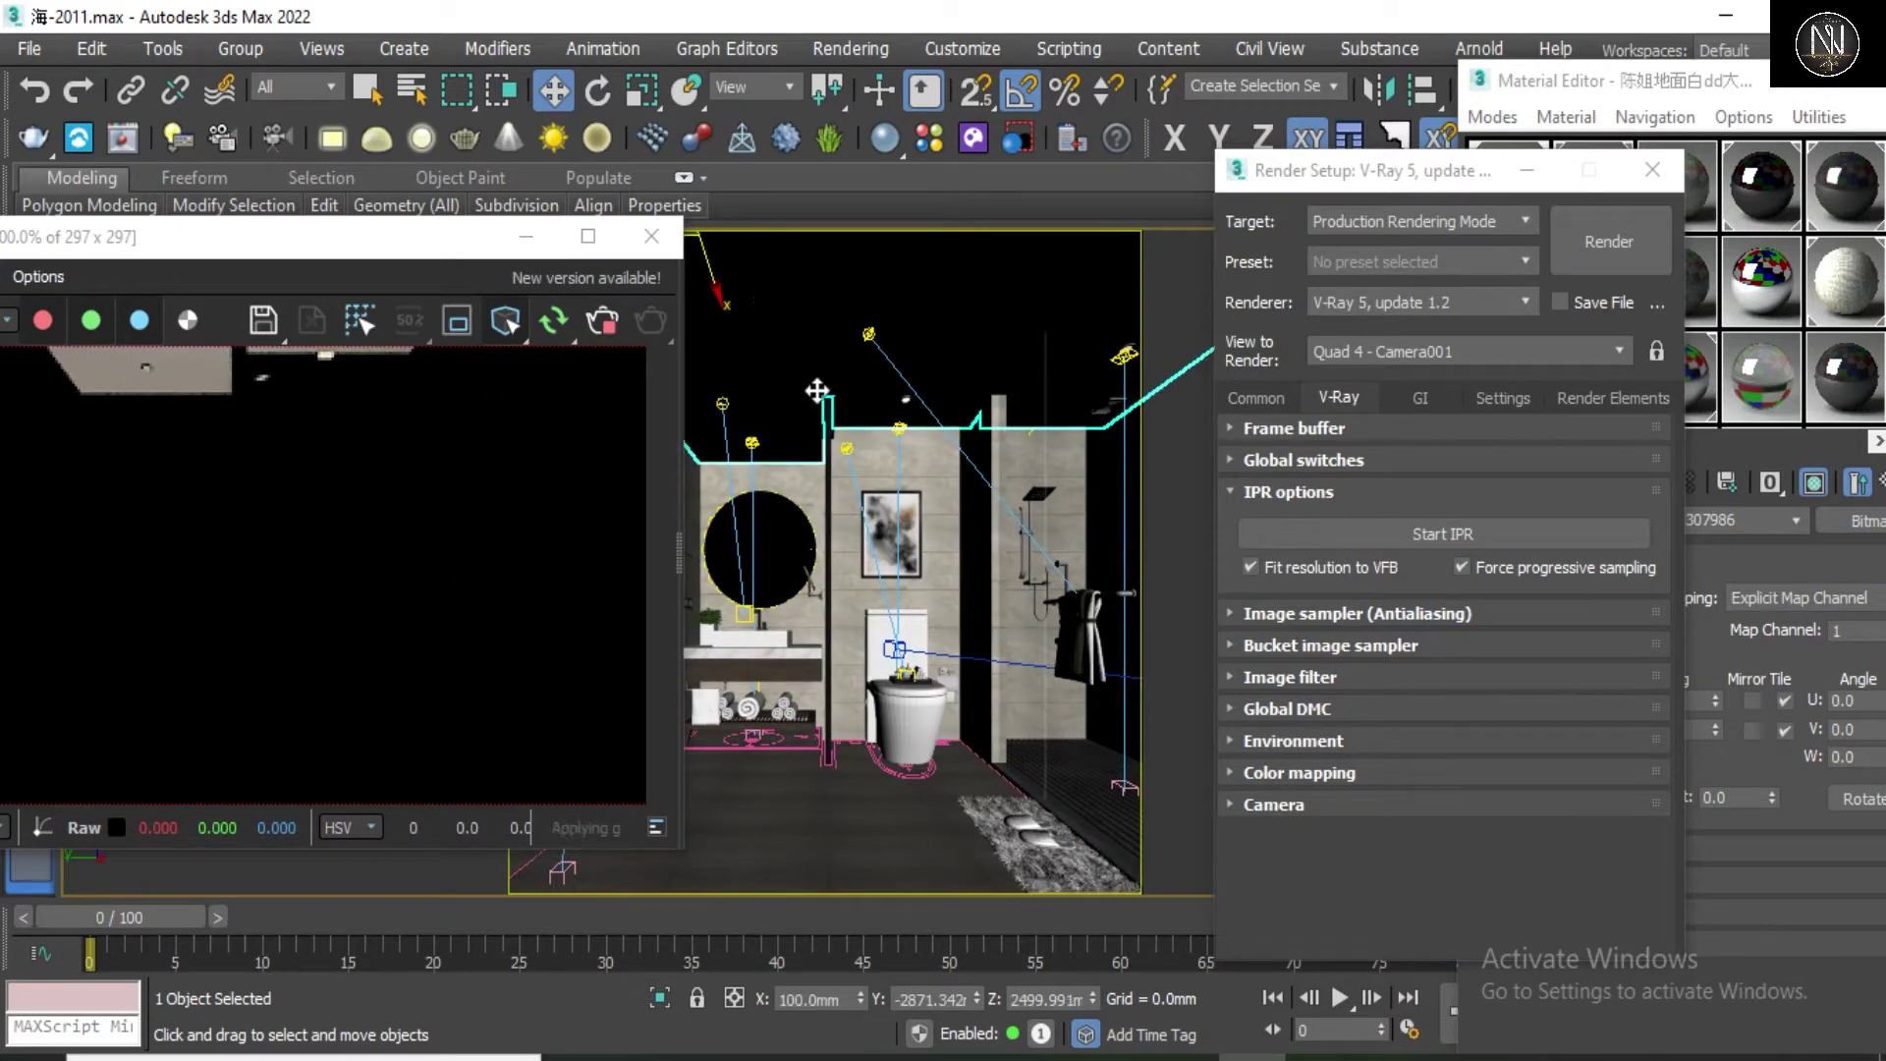
click(873, 461)
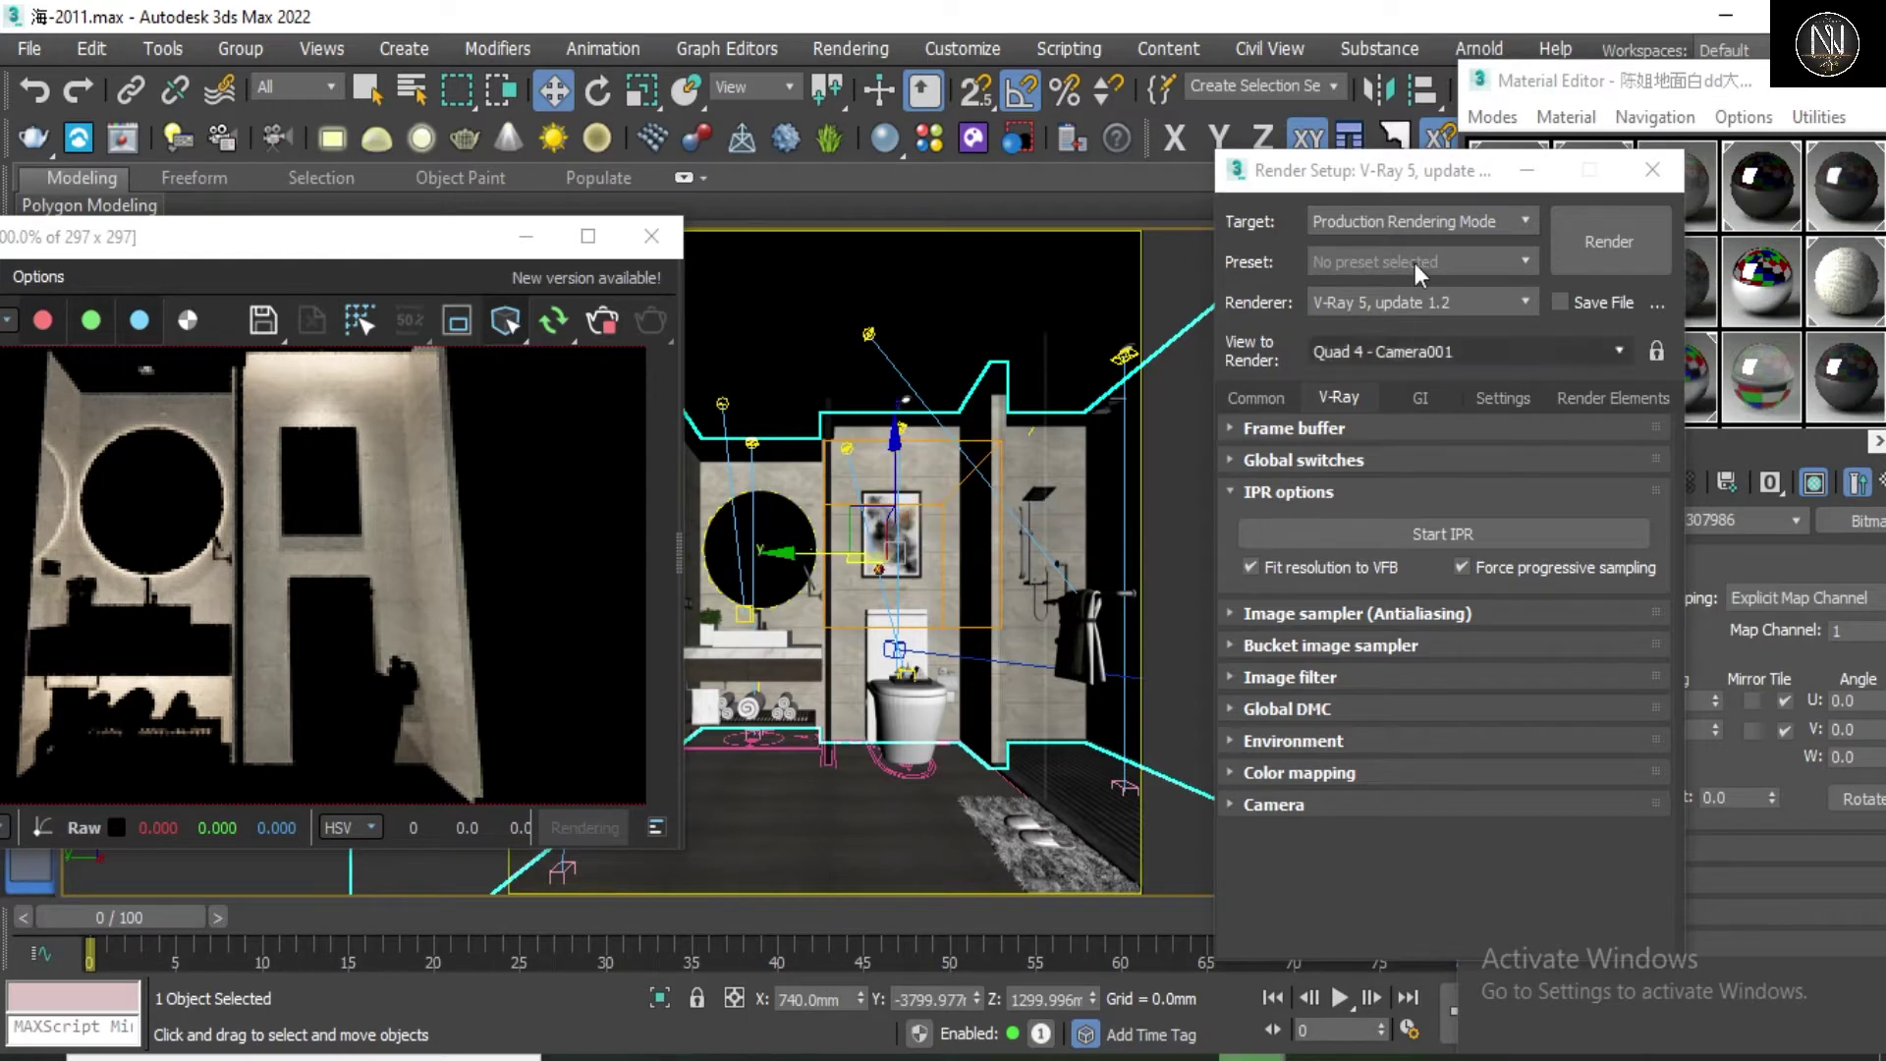
Step: Load the dark wood grain texture as the material's diffuse map in the Material Editor
drag(1418, 171, 1068, 147)
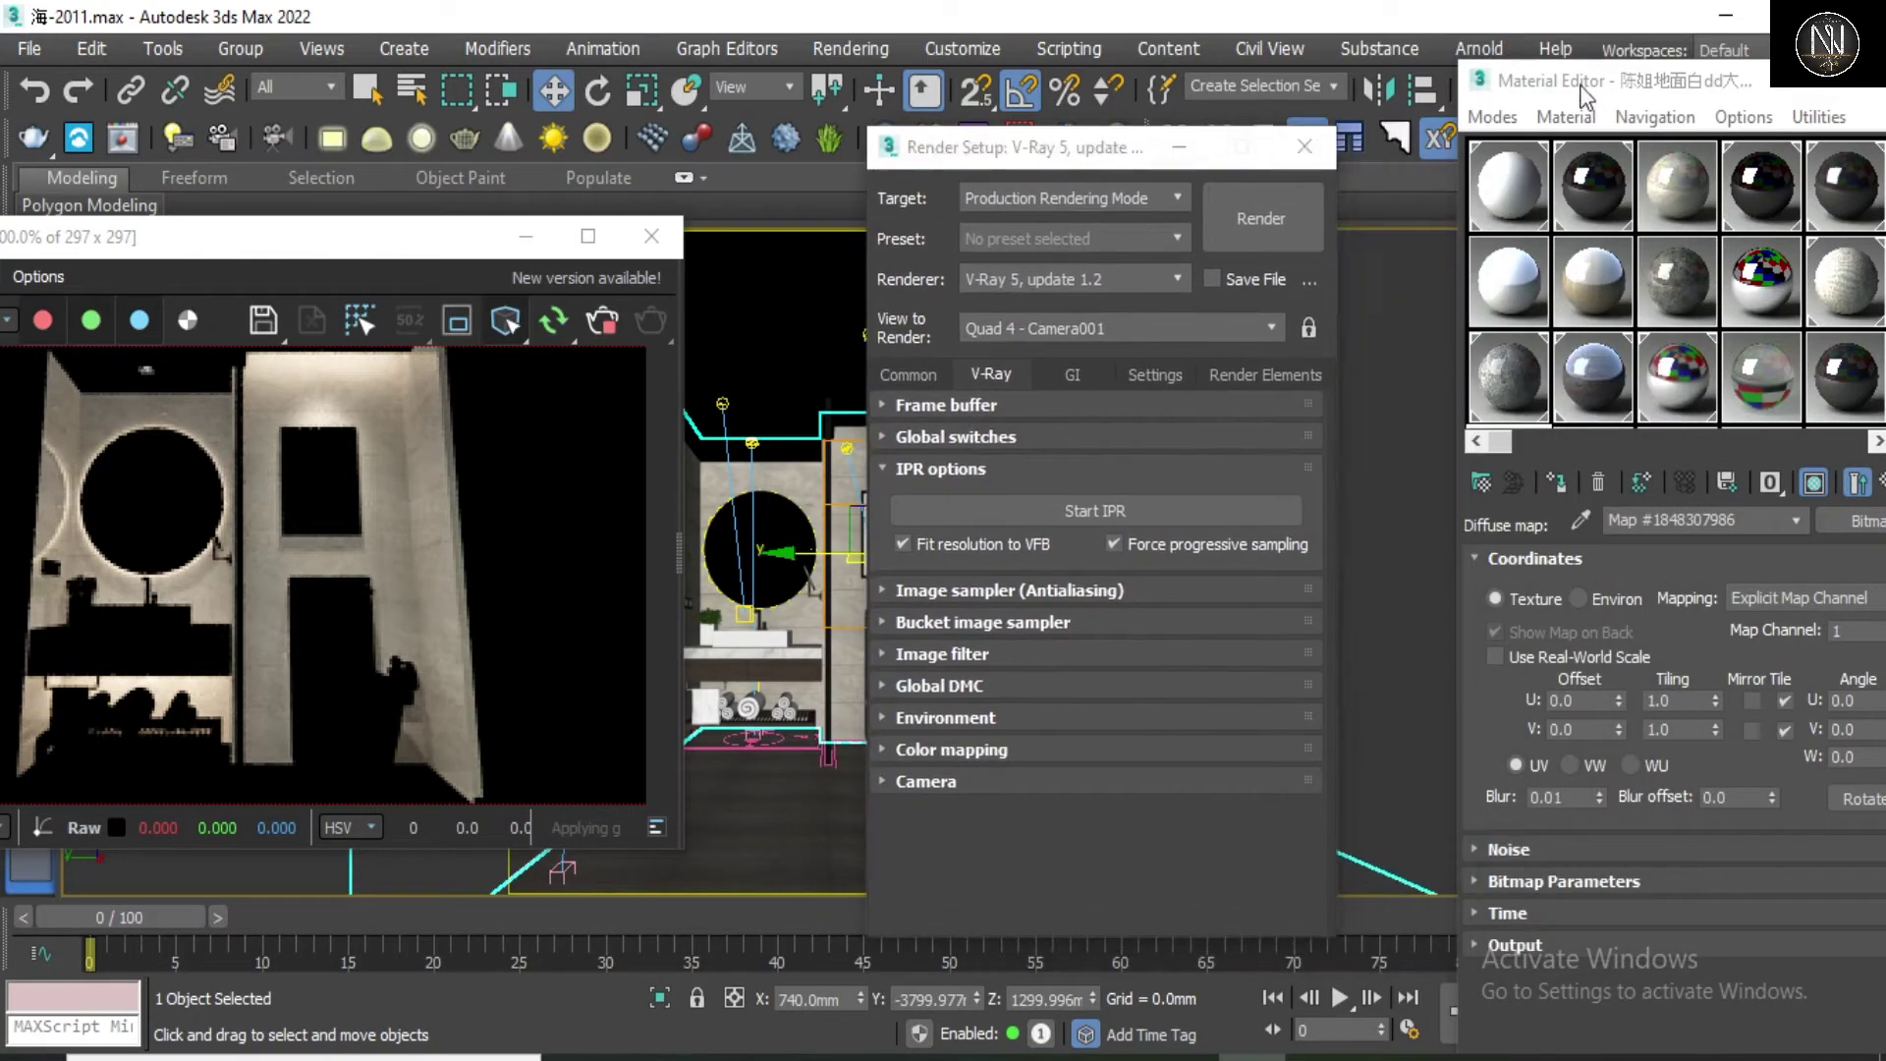
drag(1584, 82, 1267, 138)
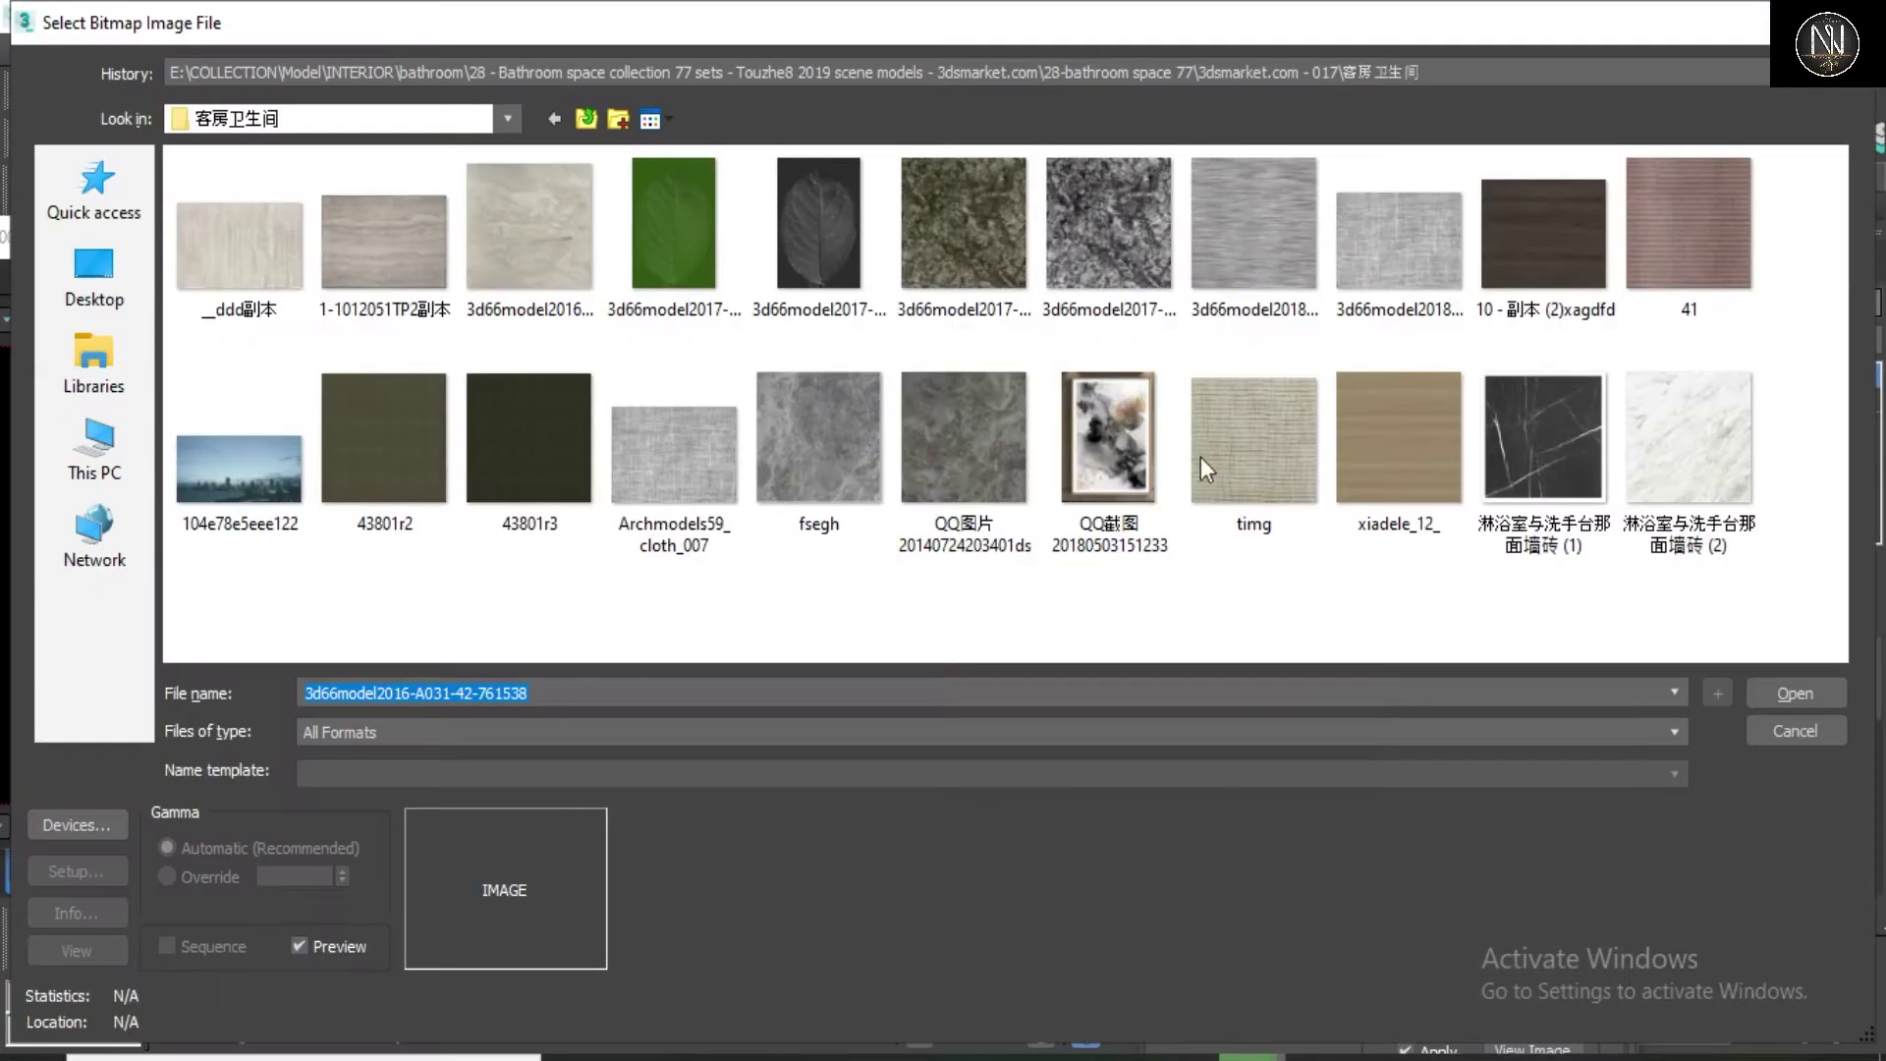
click(1547, 238)
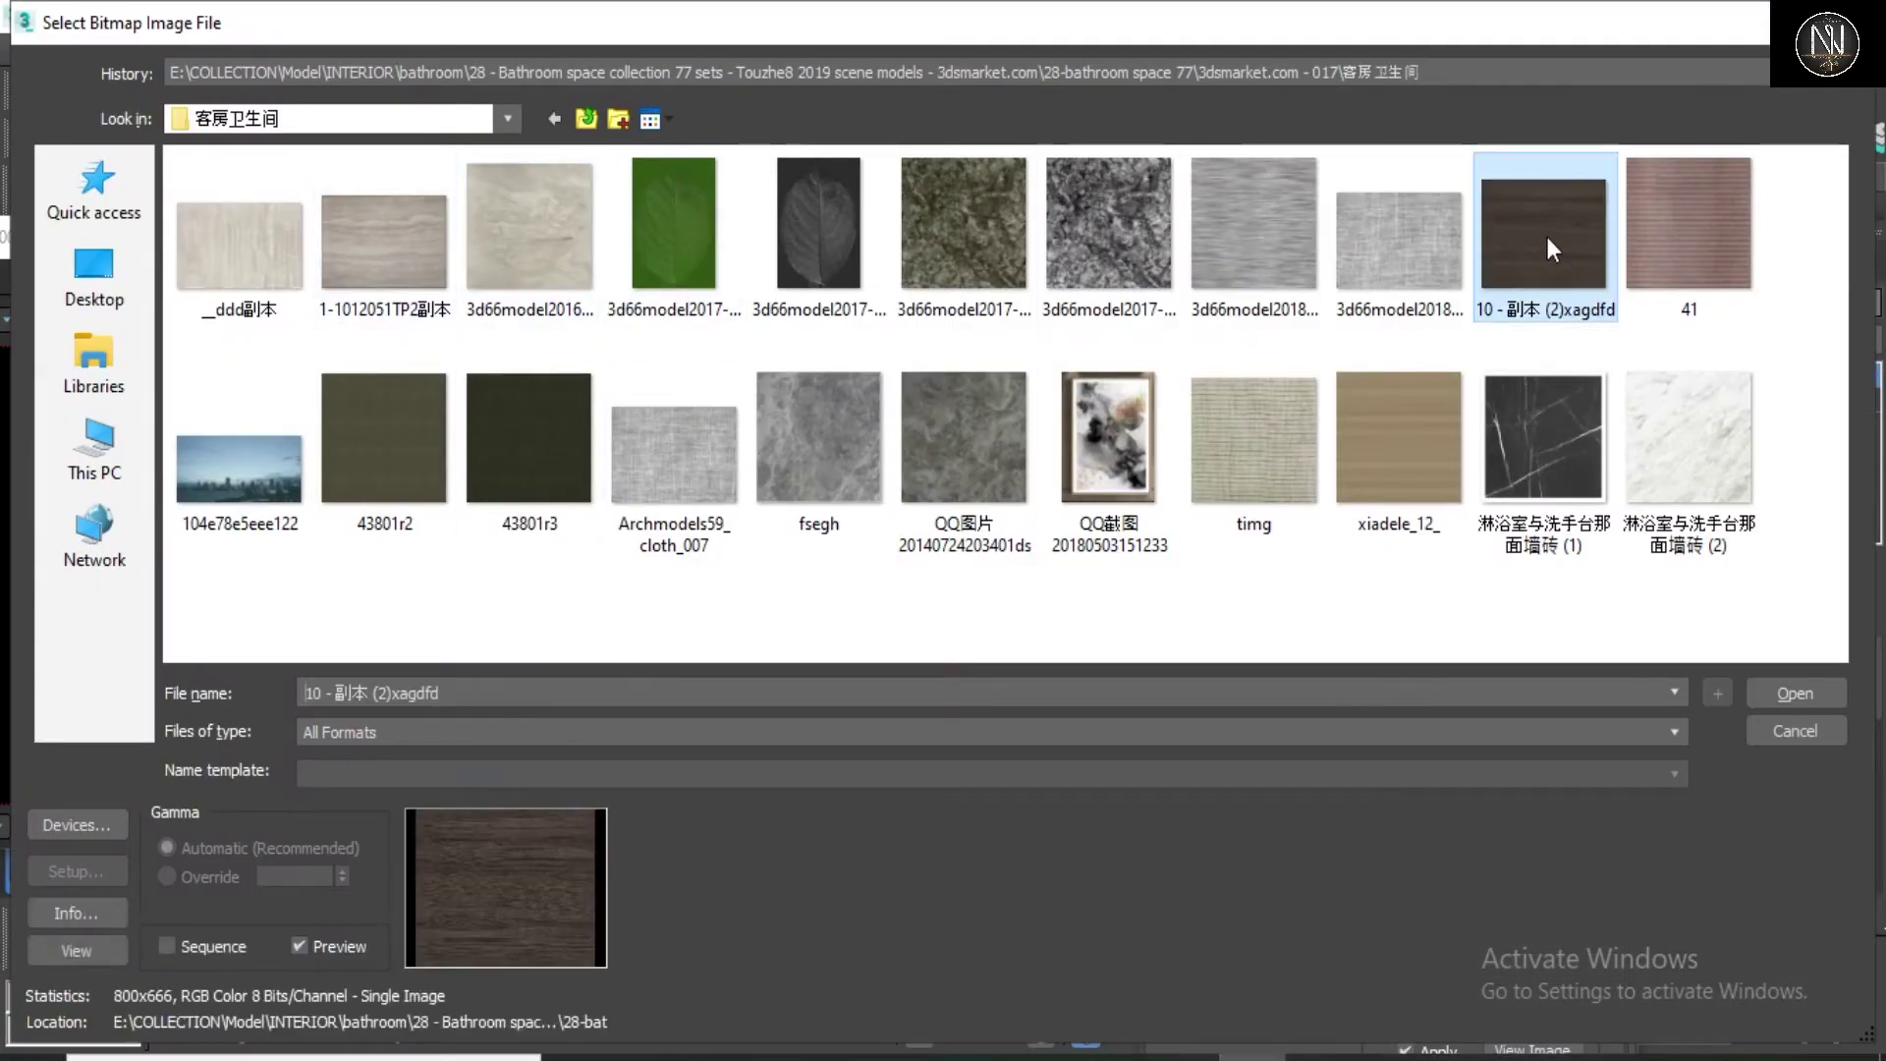
click(1777, 690)
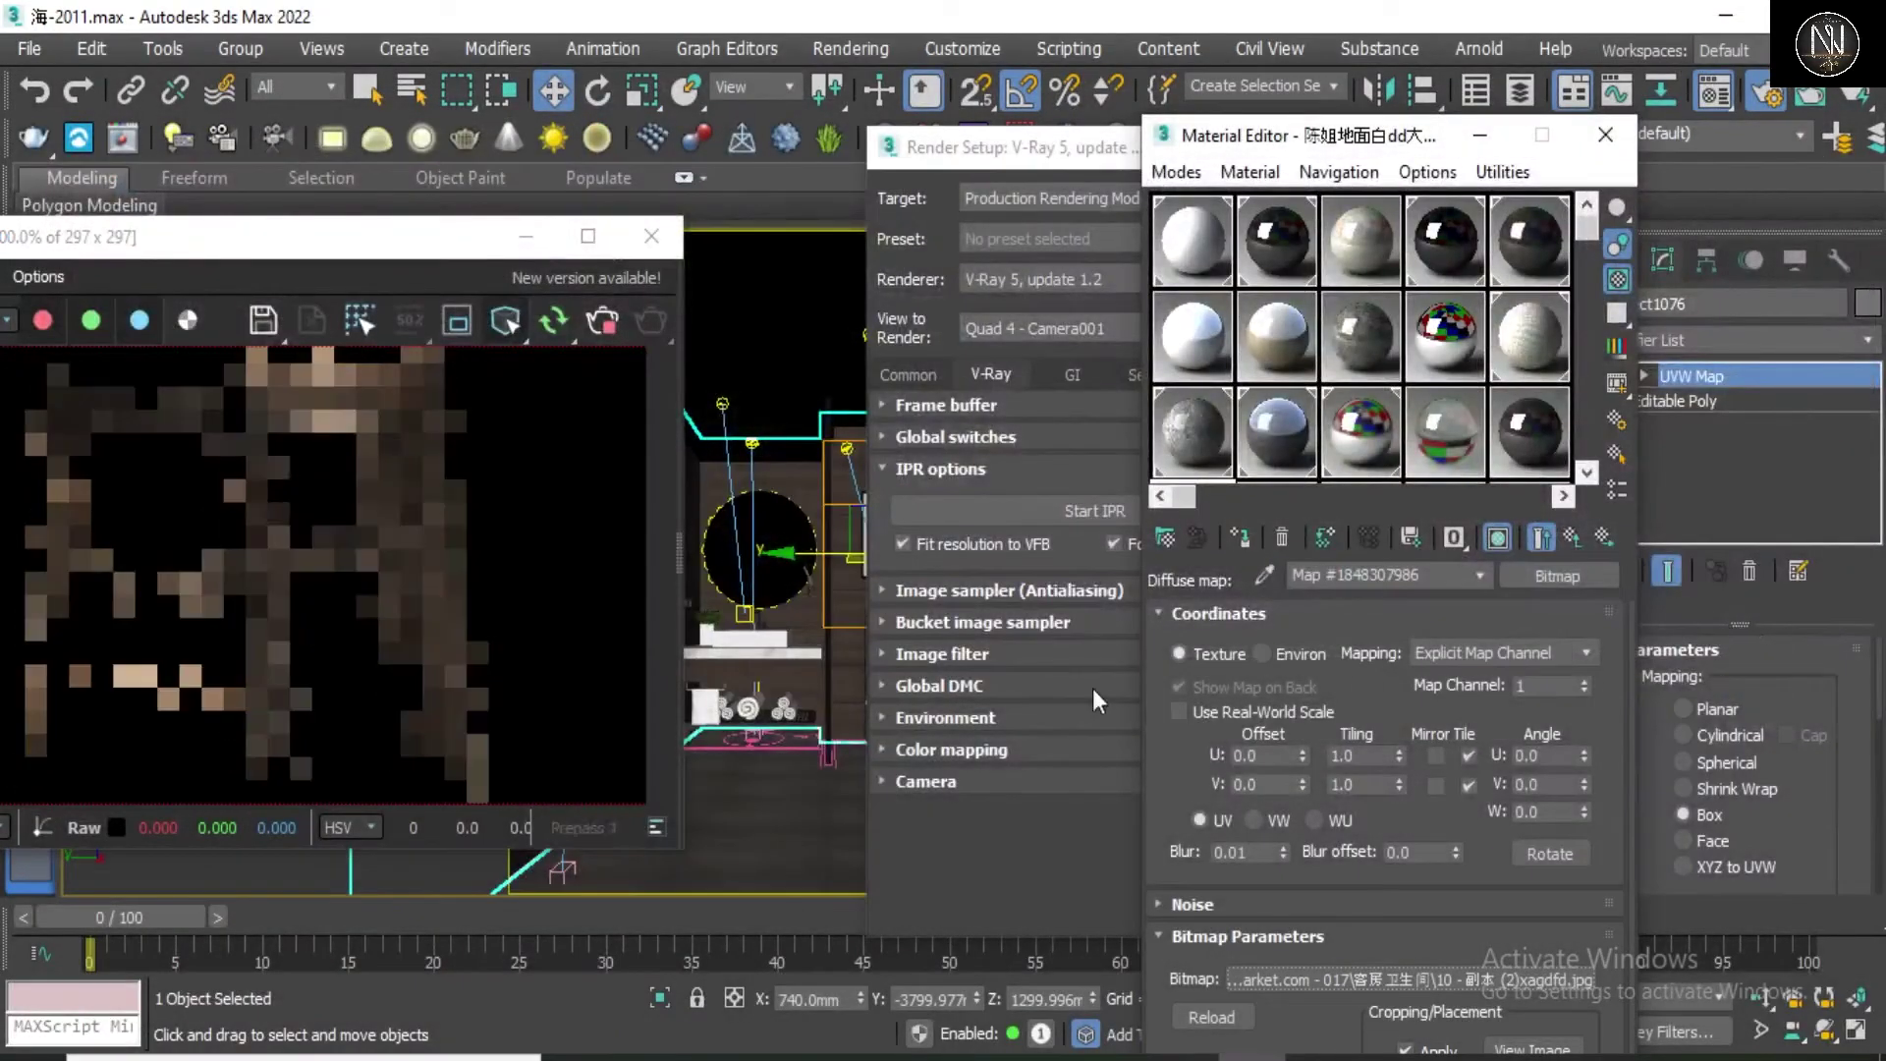
Step: Turn off Isolate Selected so the IPR renders the whole bathroom again
click(1075, 157)
drag(1075, 160, 1356, 195)
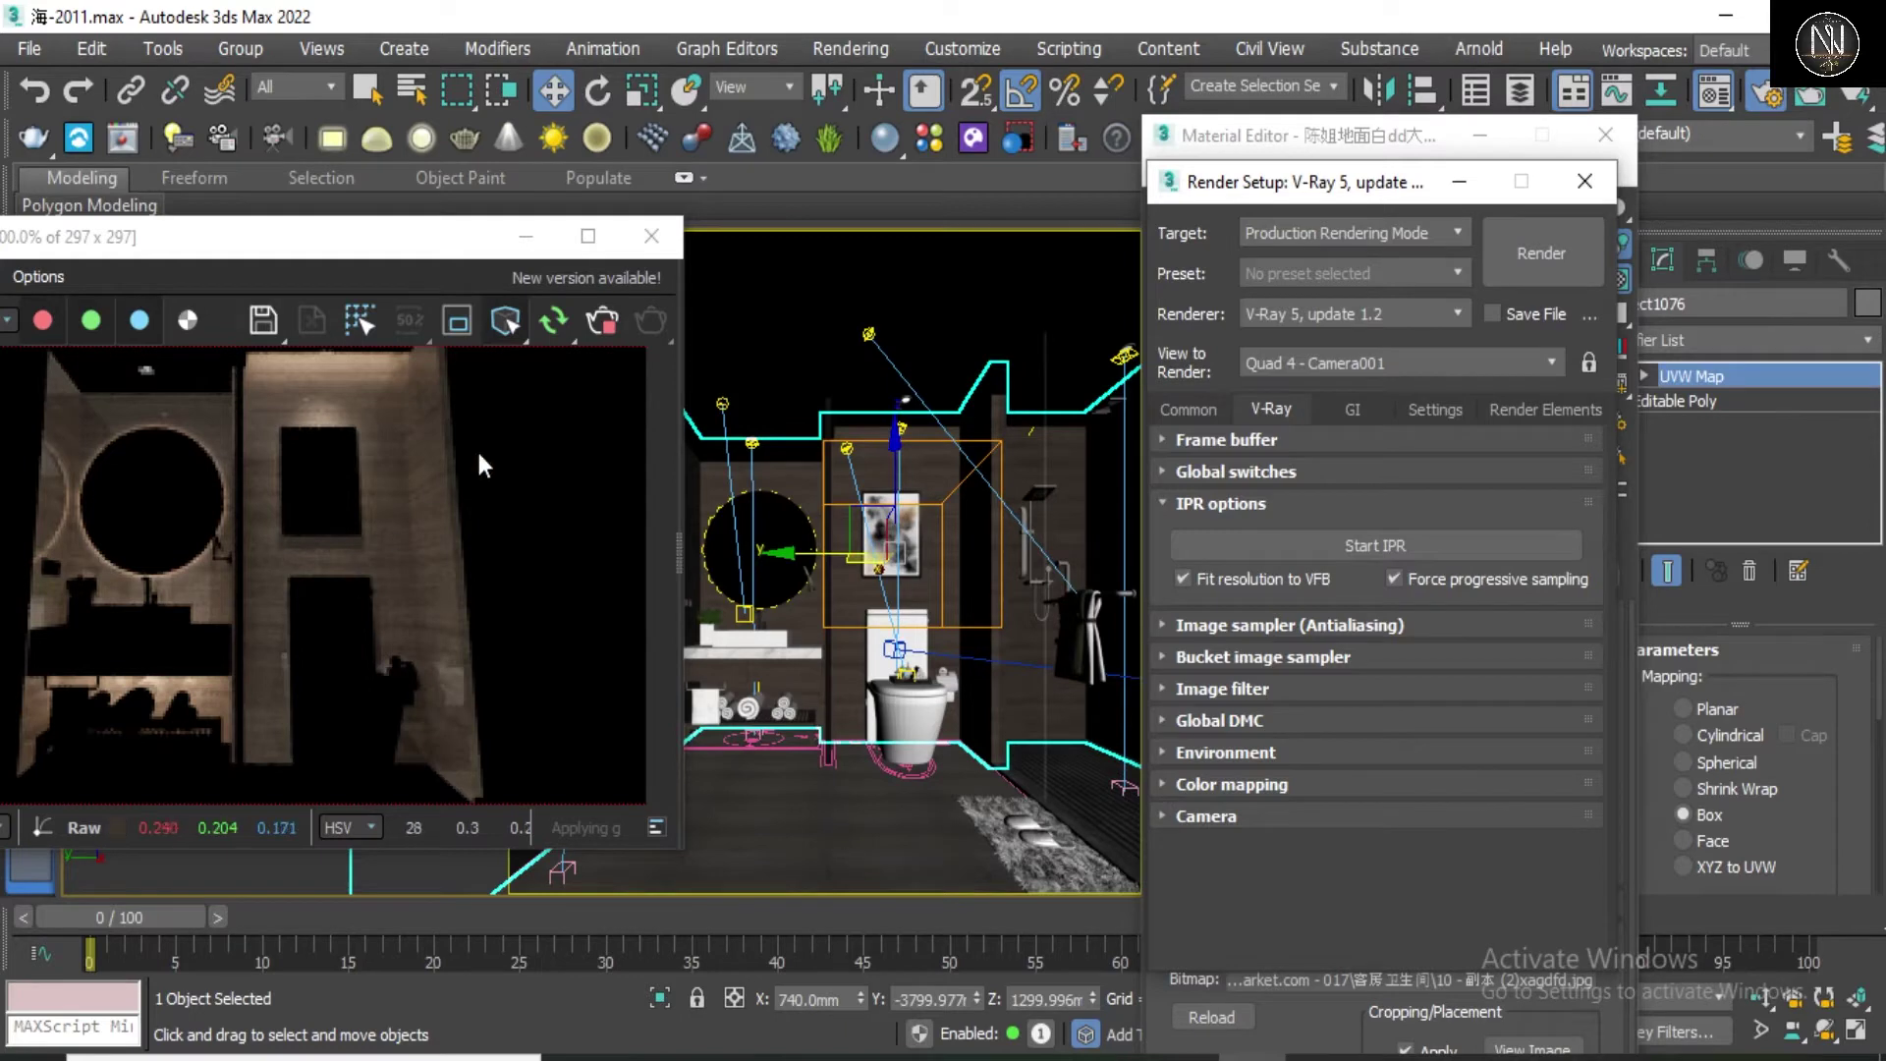
click(521, 340)
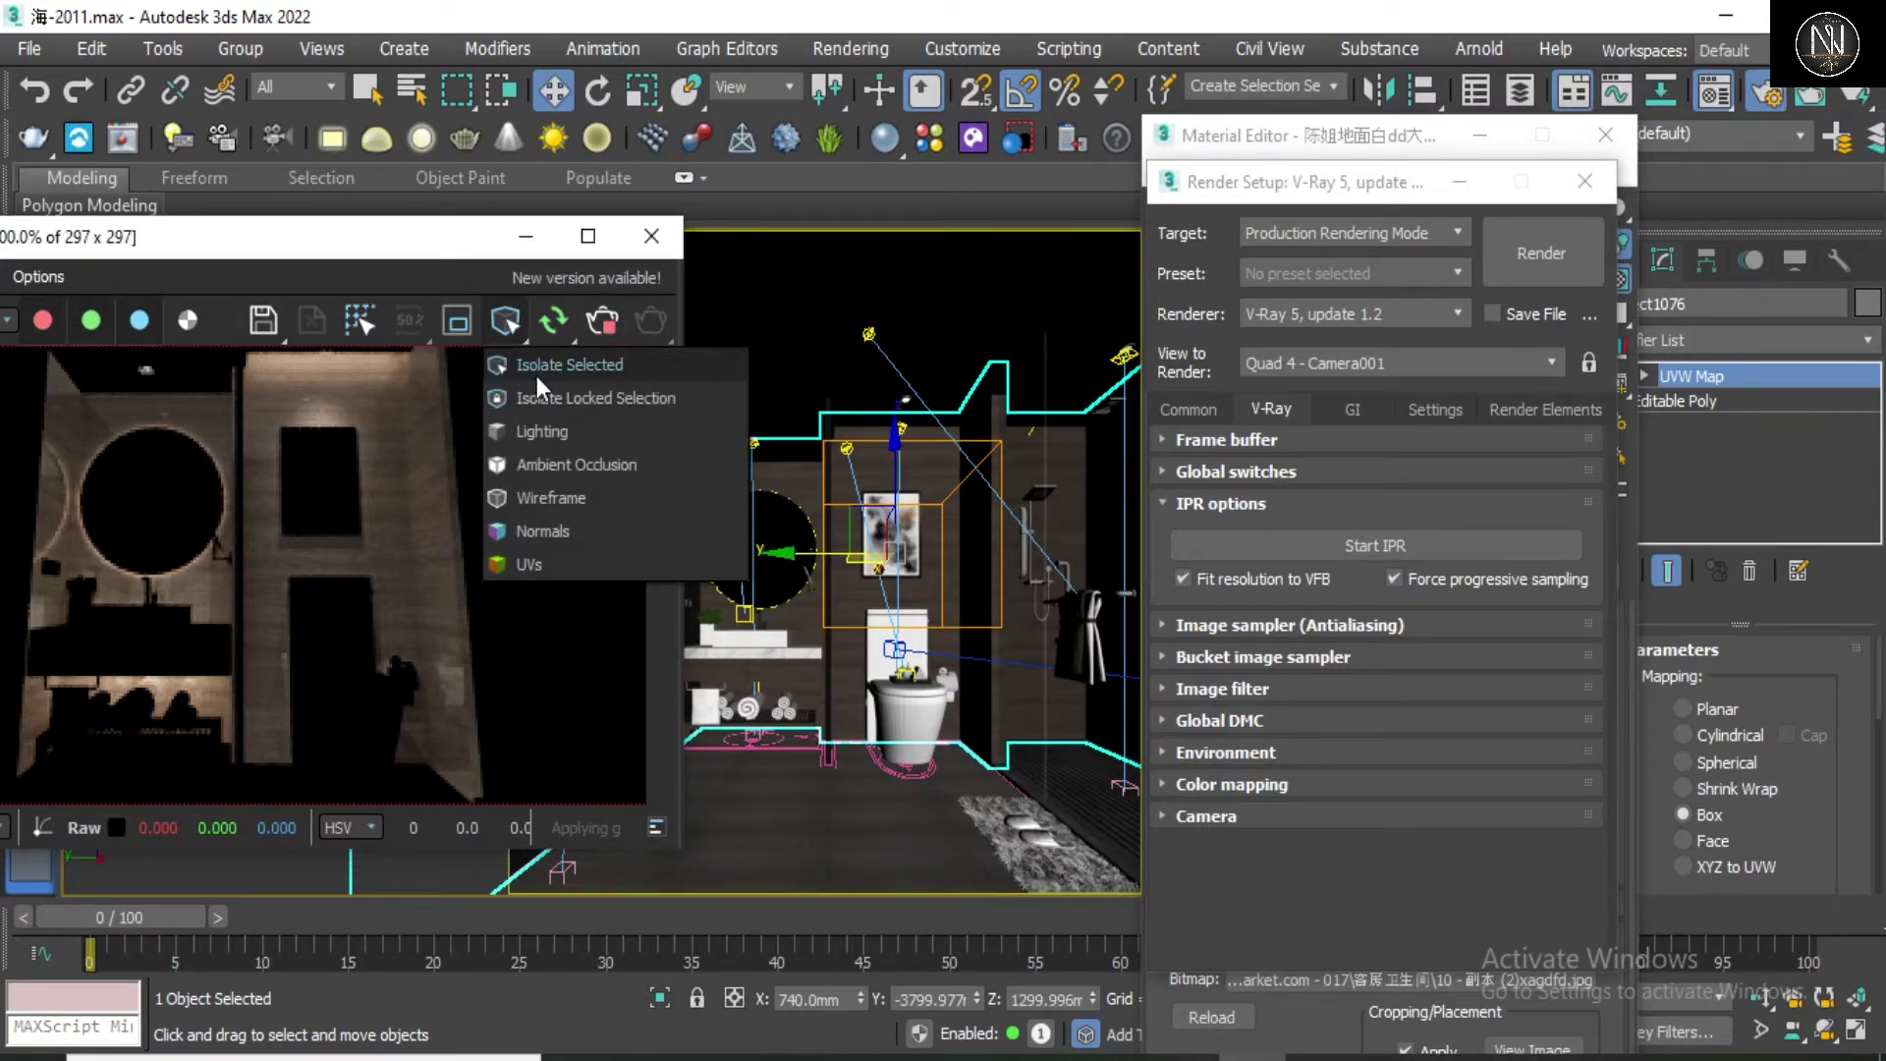
click(536, 375)
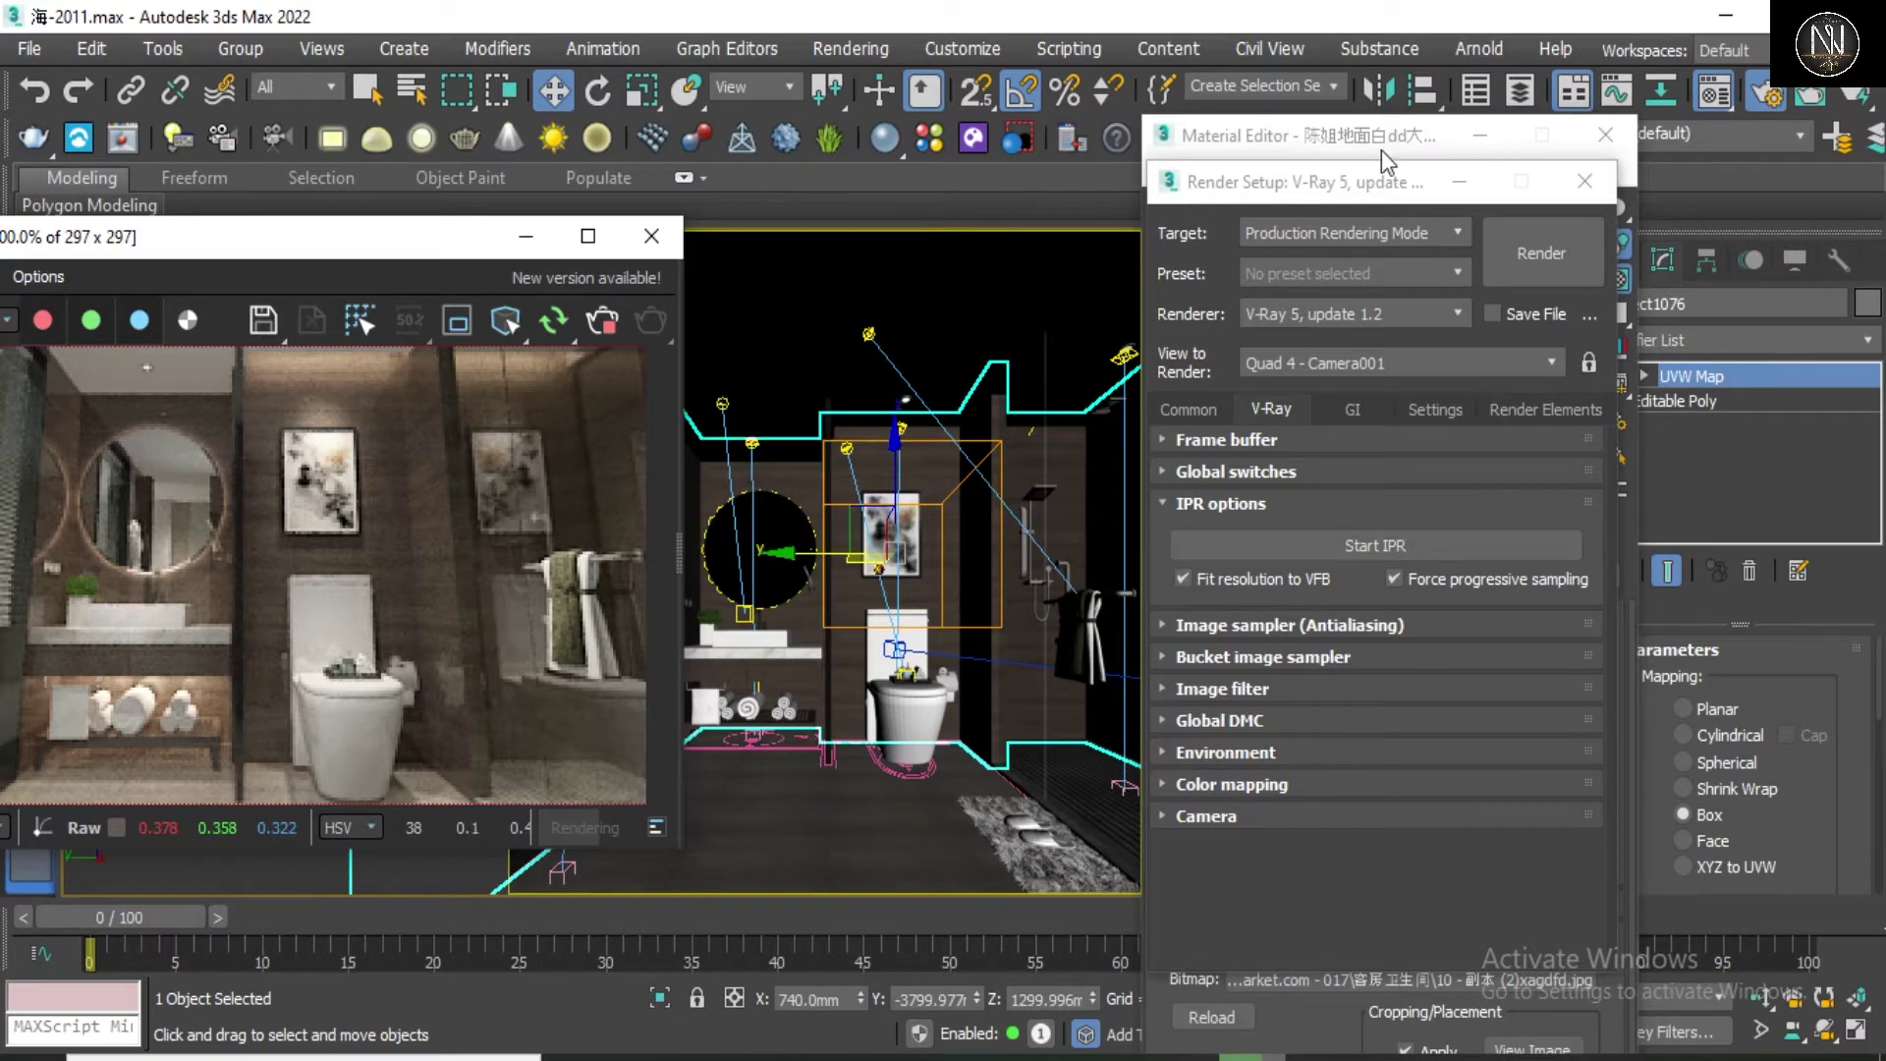
Step: Set the wall material's diffuse bitmap to 3d66model2016-A031-42-761538.jpg
drag(1373, 187, 847, 265)
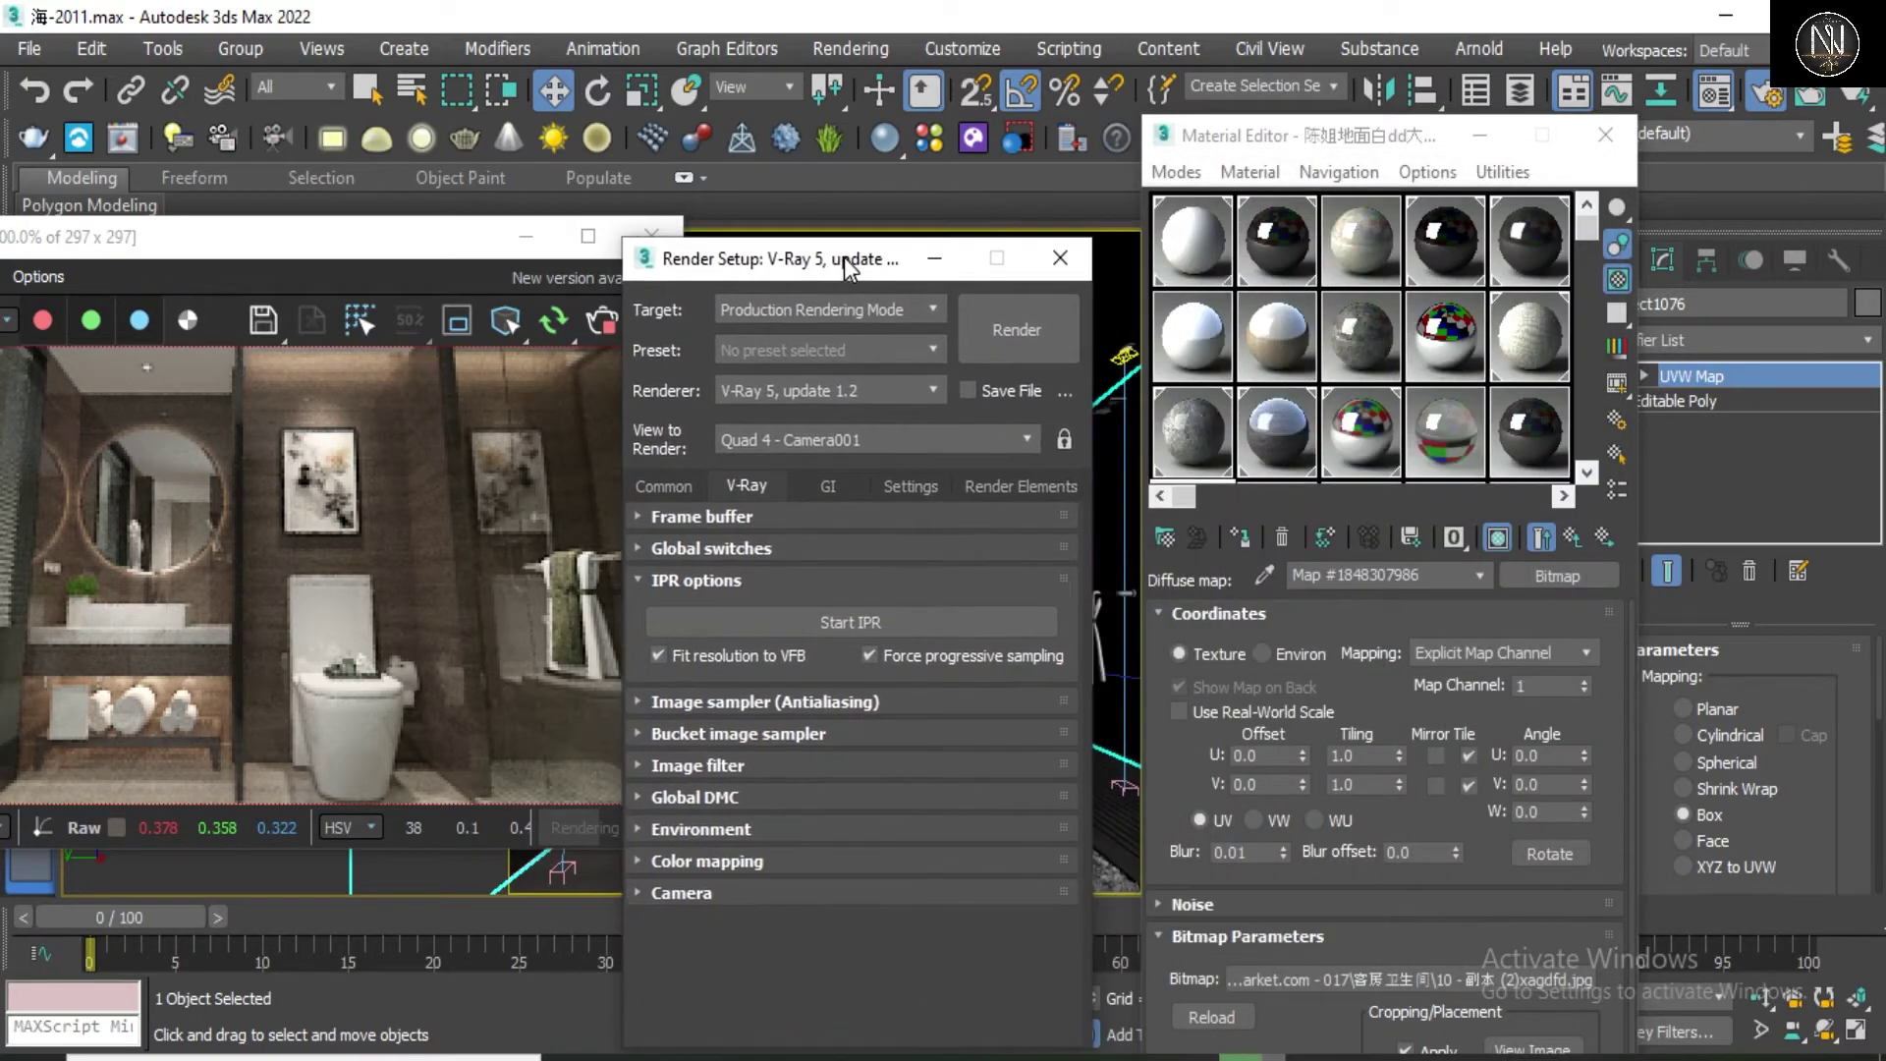
click(1357, 974)
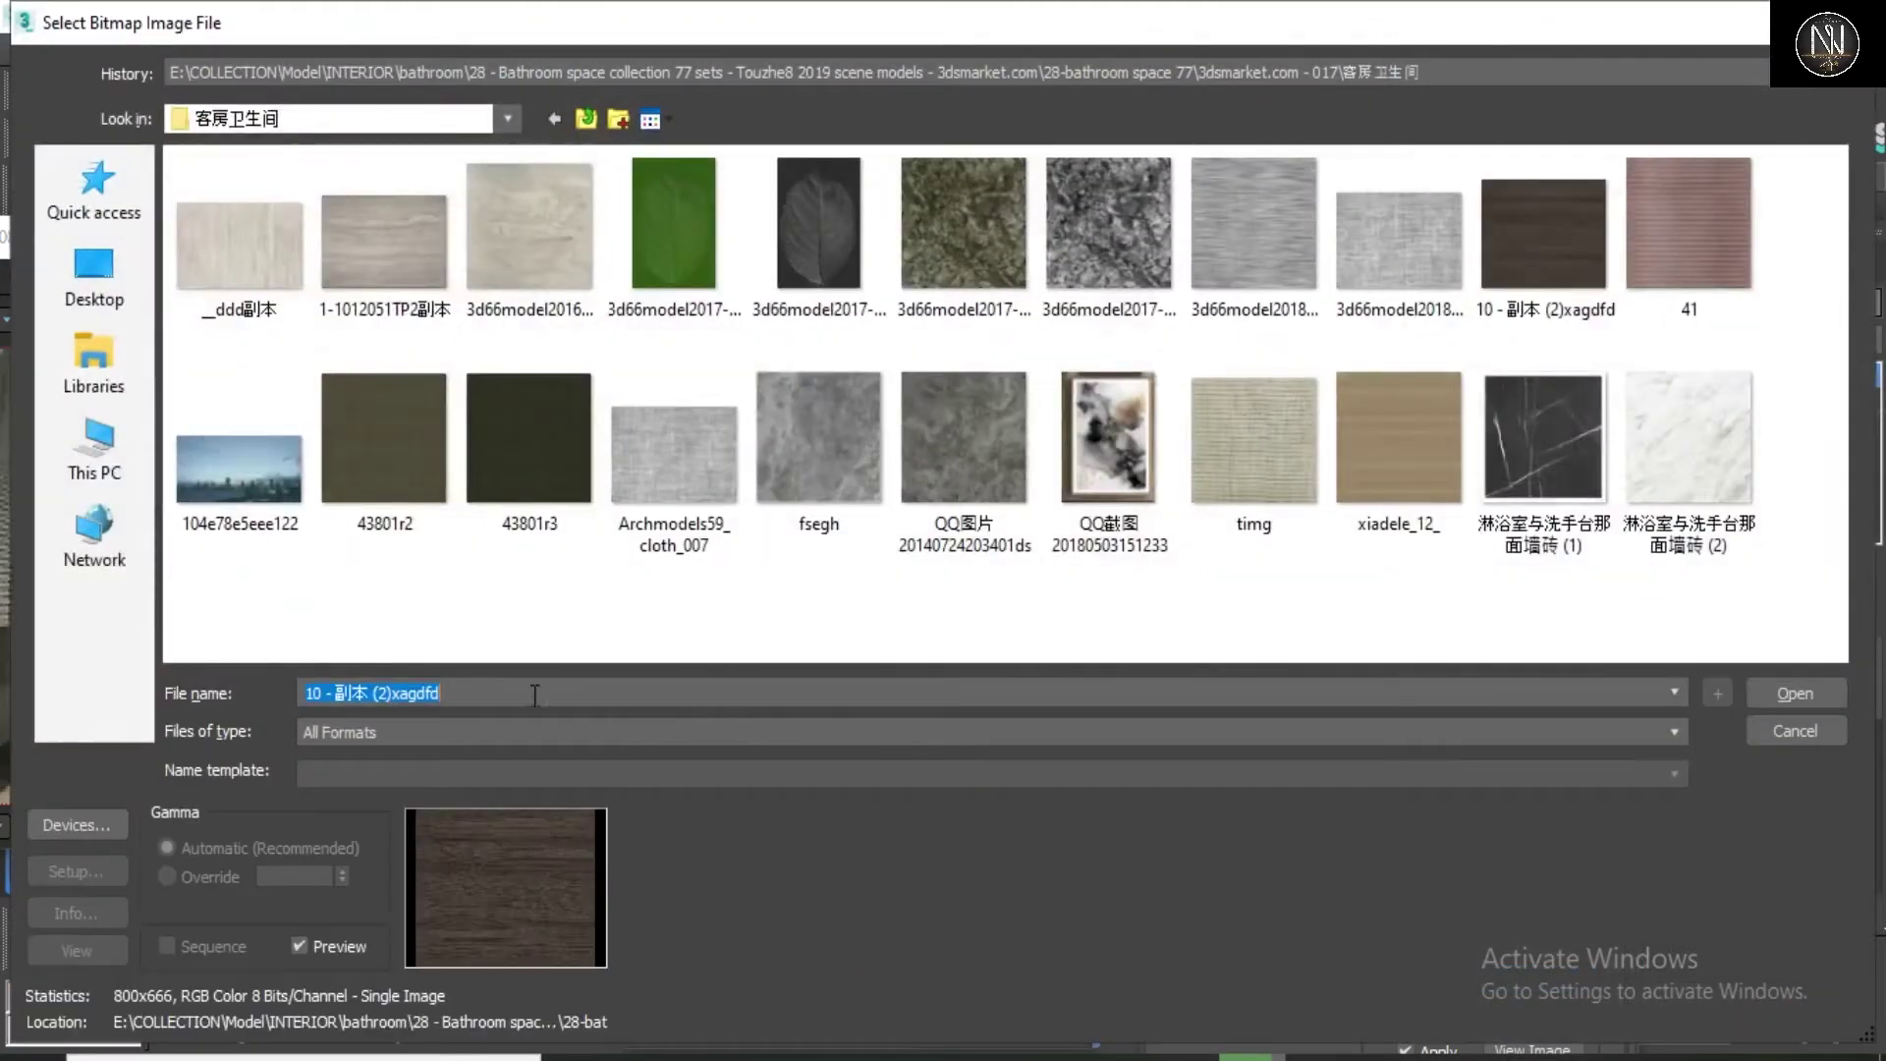
key(ctrl+v)
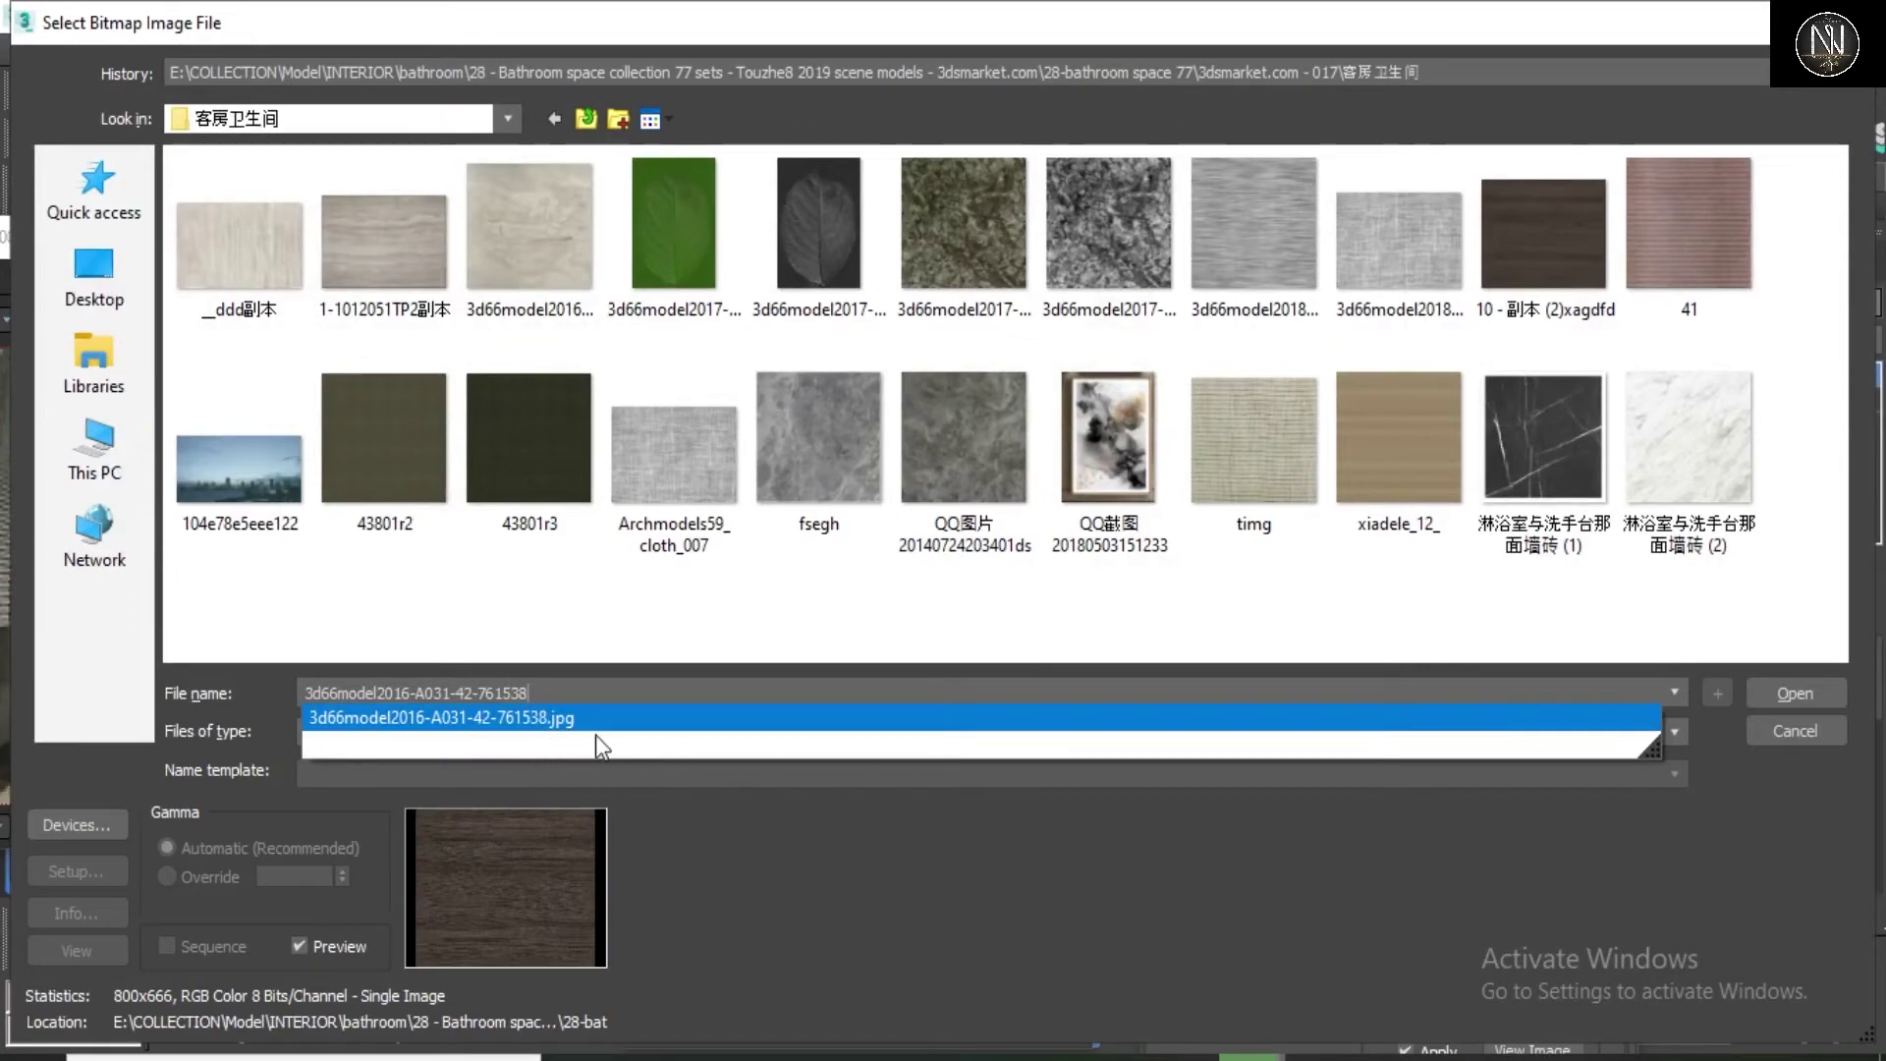
click(586, 717)
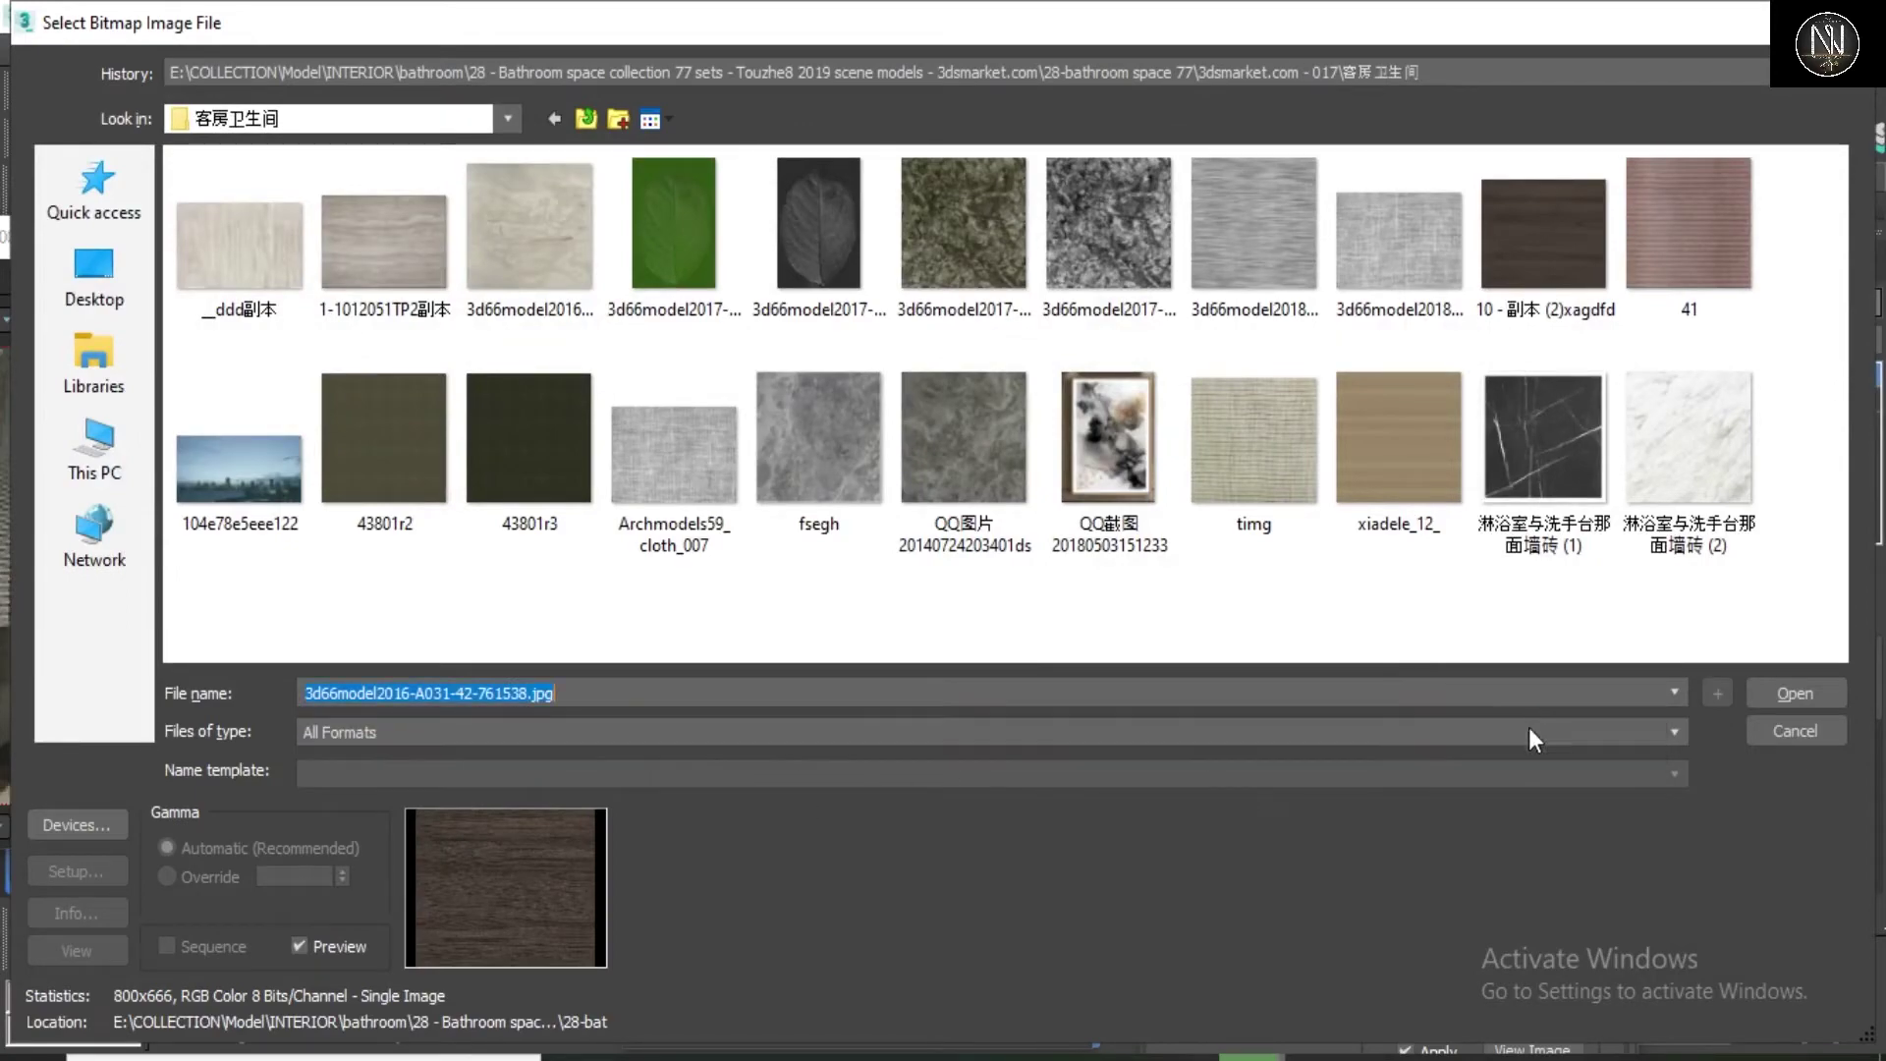
click(1792, 693)
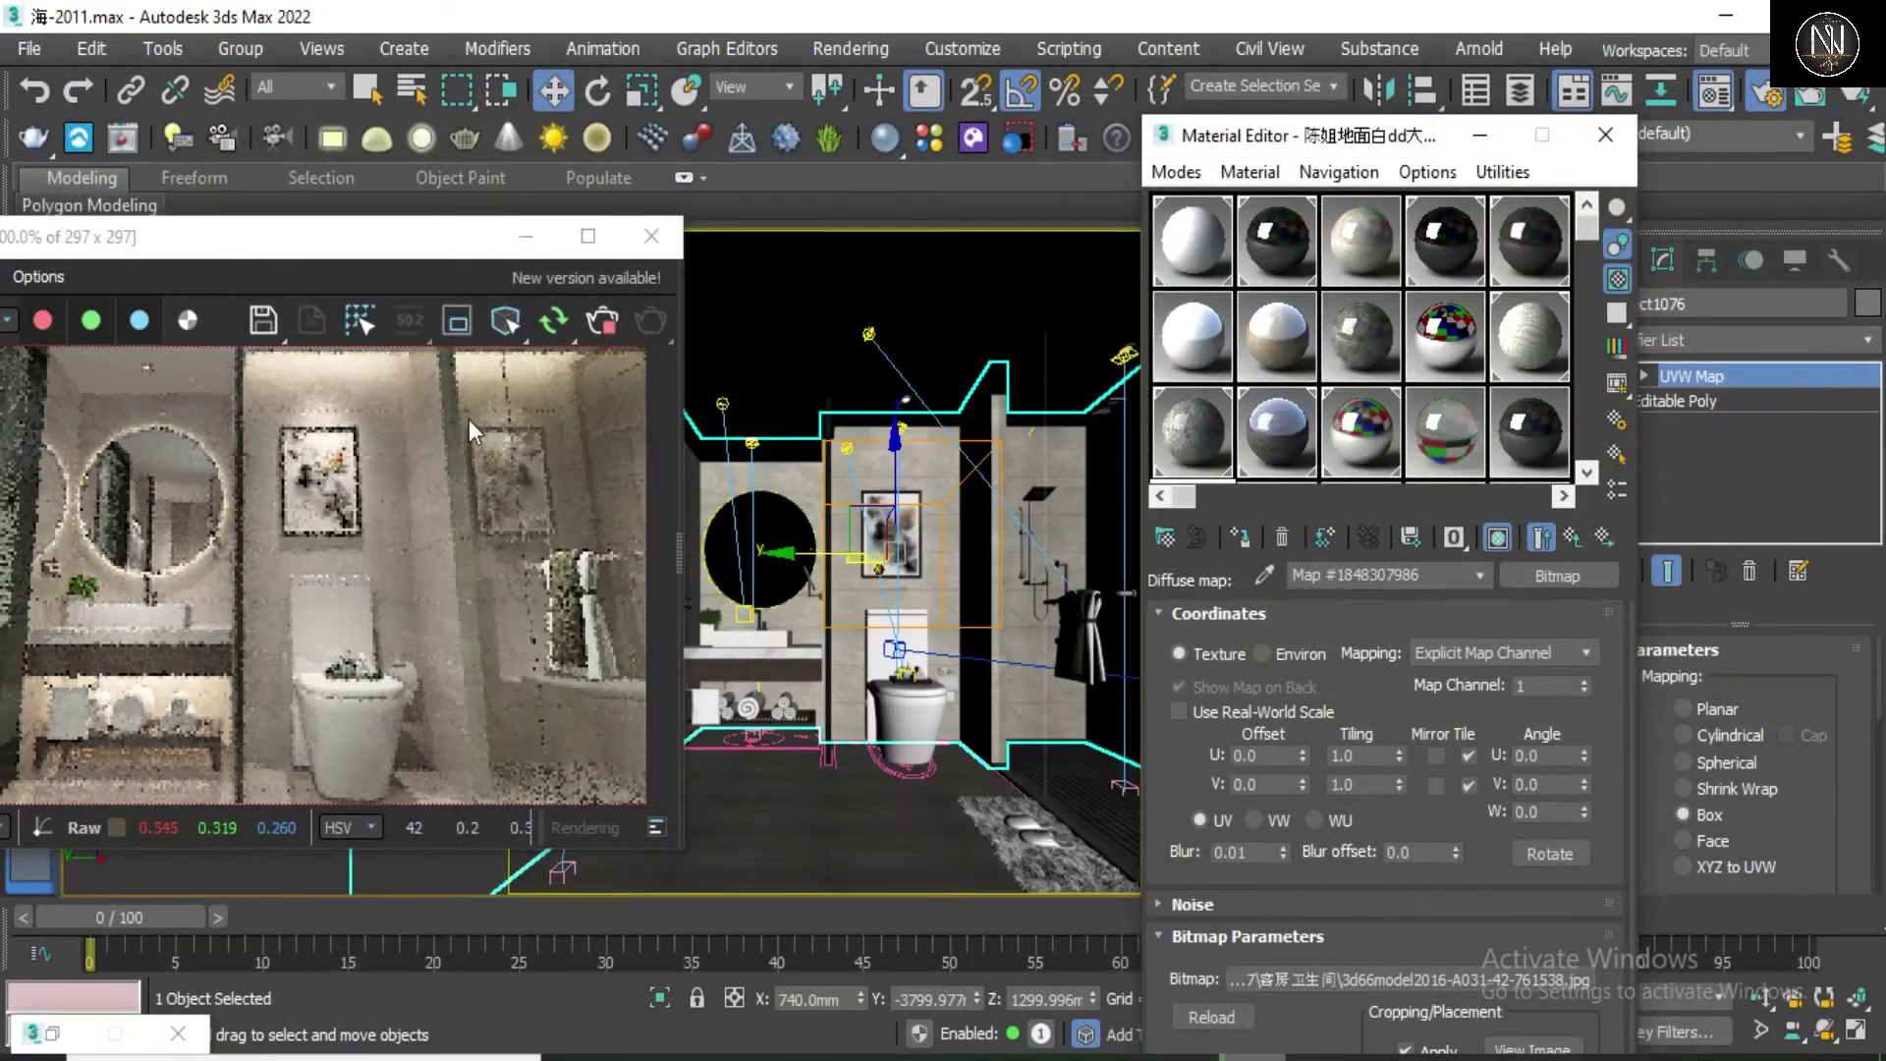
Step: Set the IPR isolation to lock onto the currently selected toilet
click(527, 338)
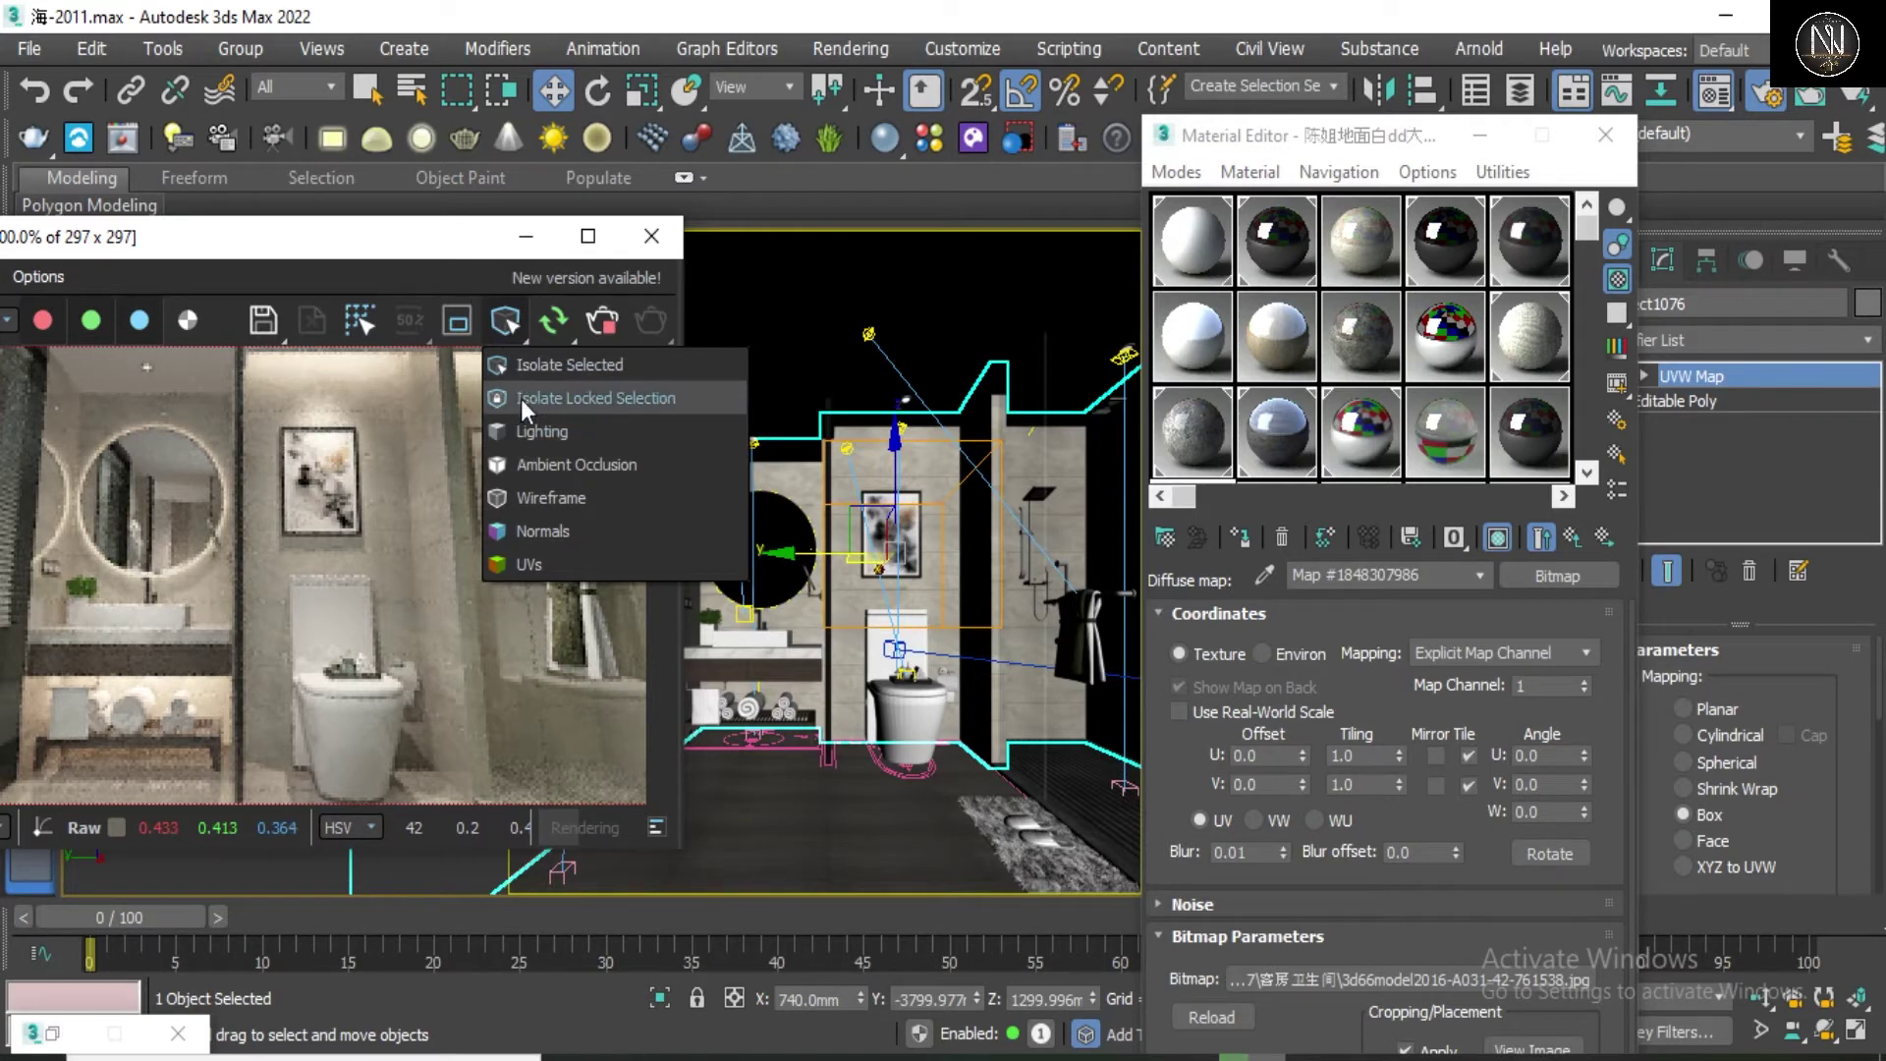
click(526, 401)
click(521, 336)
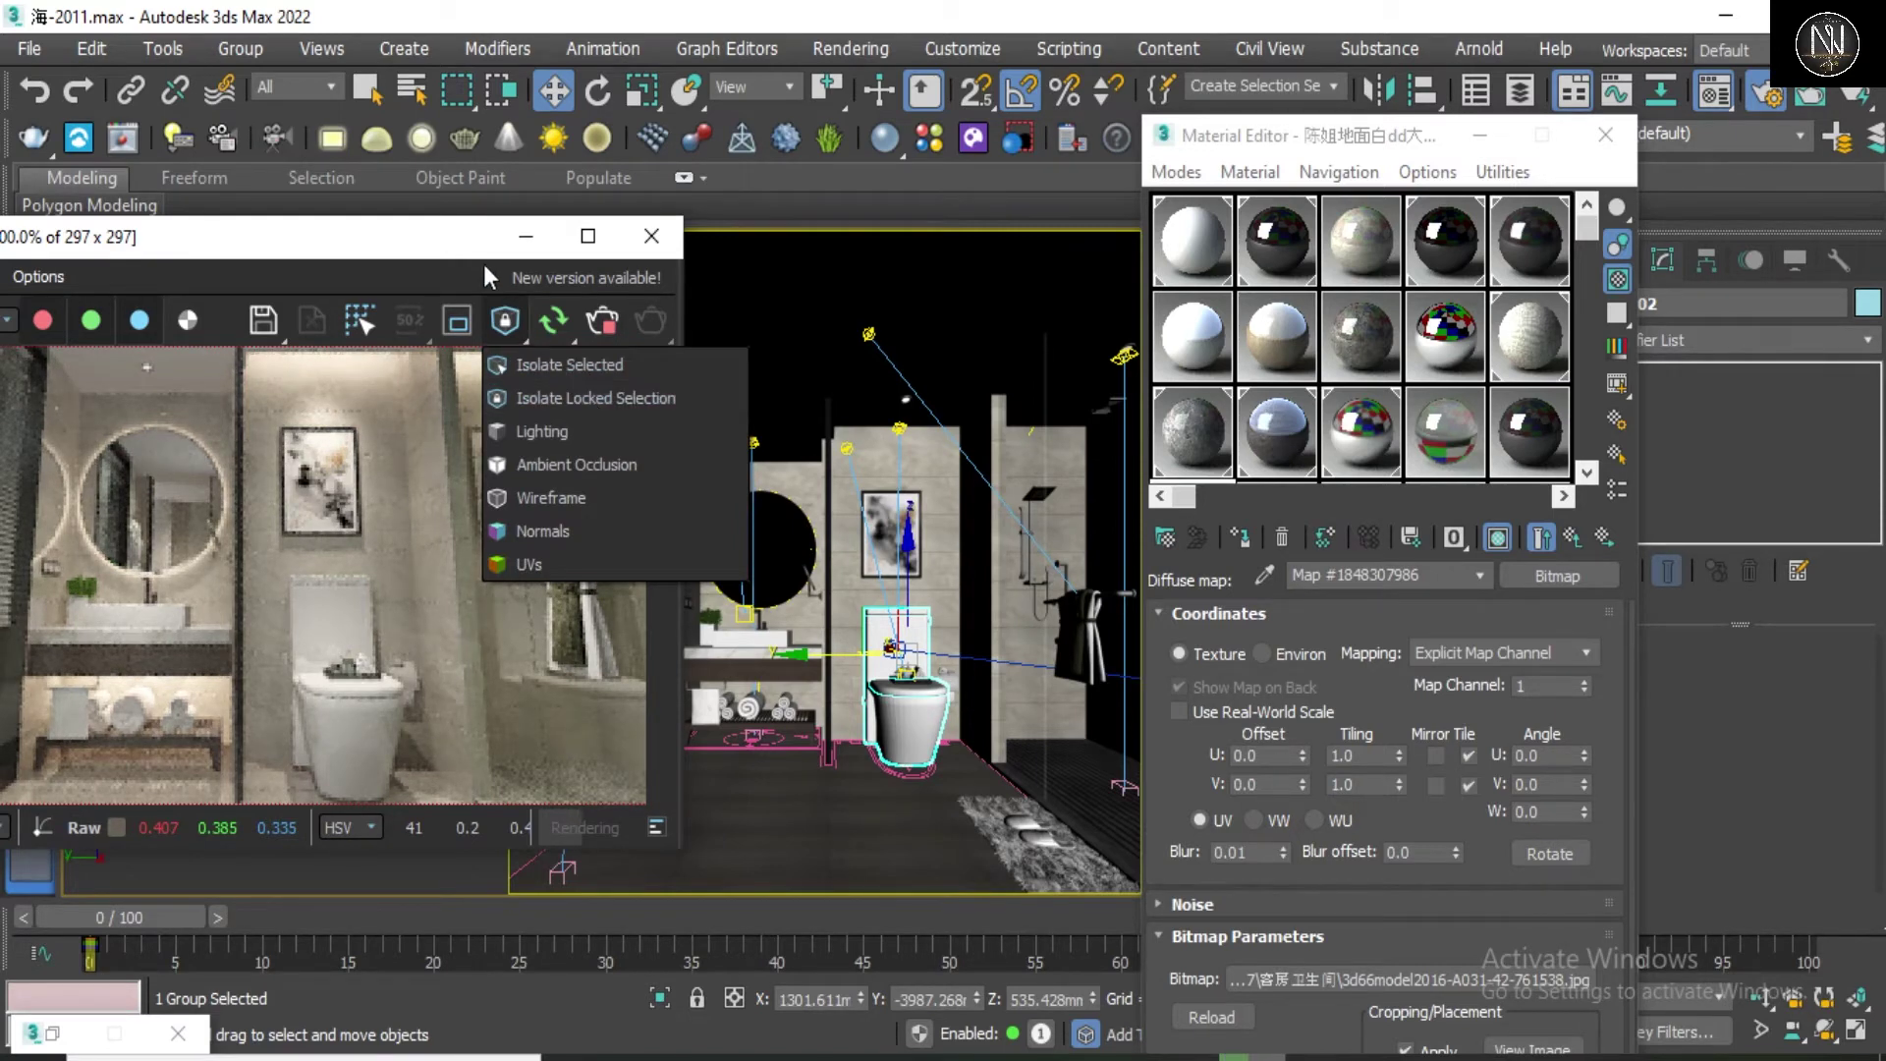
click(464, 243)
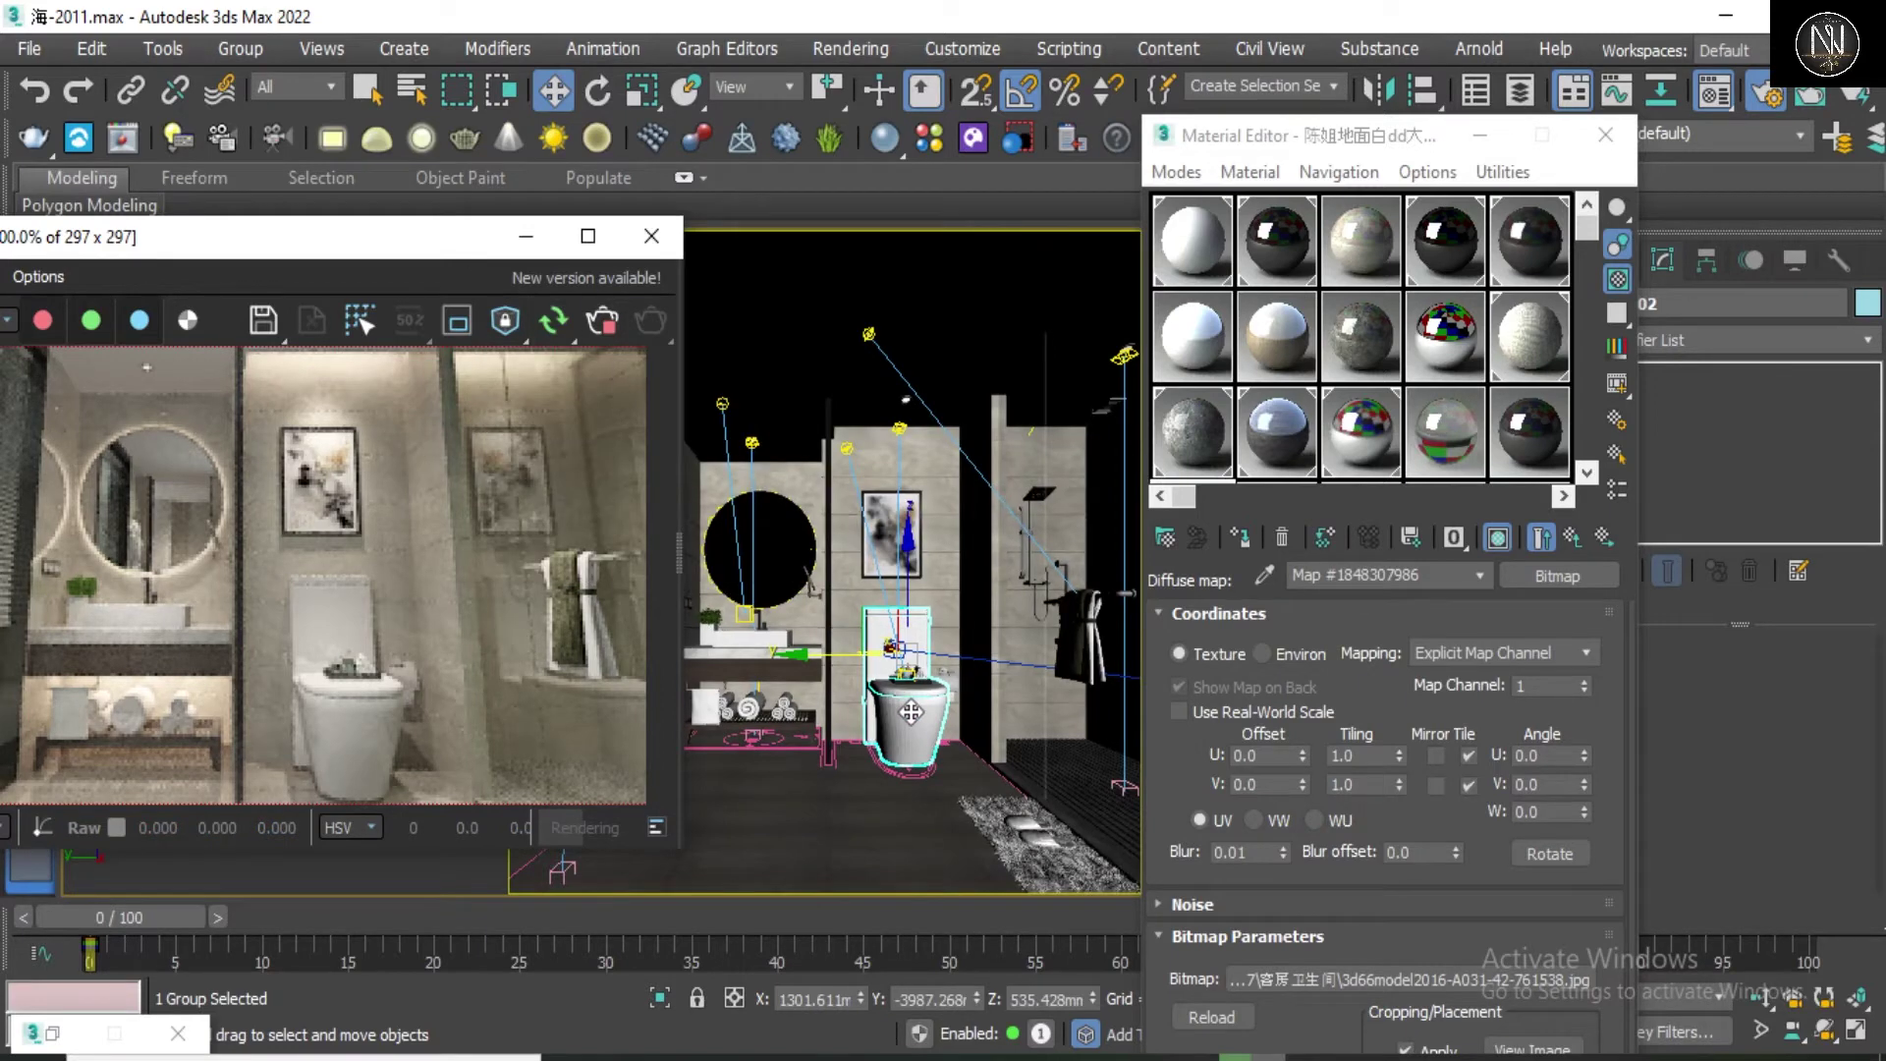
click(520, 322)
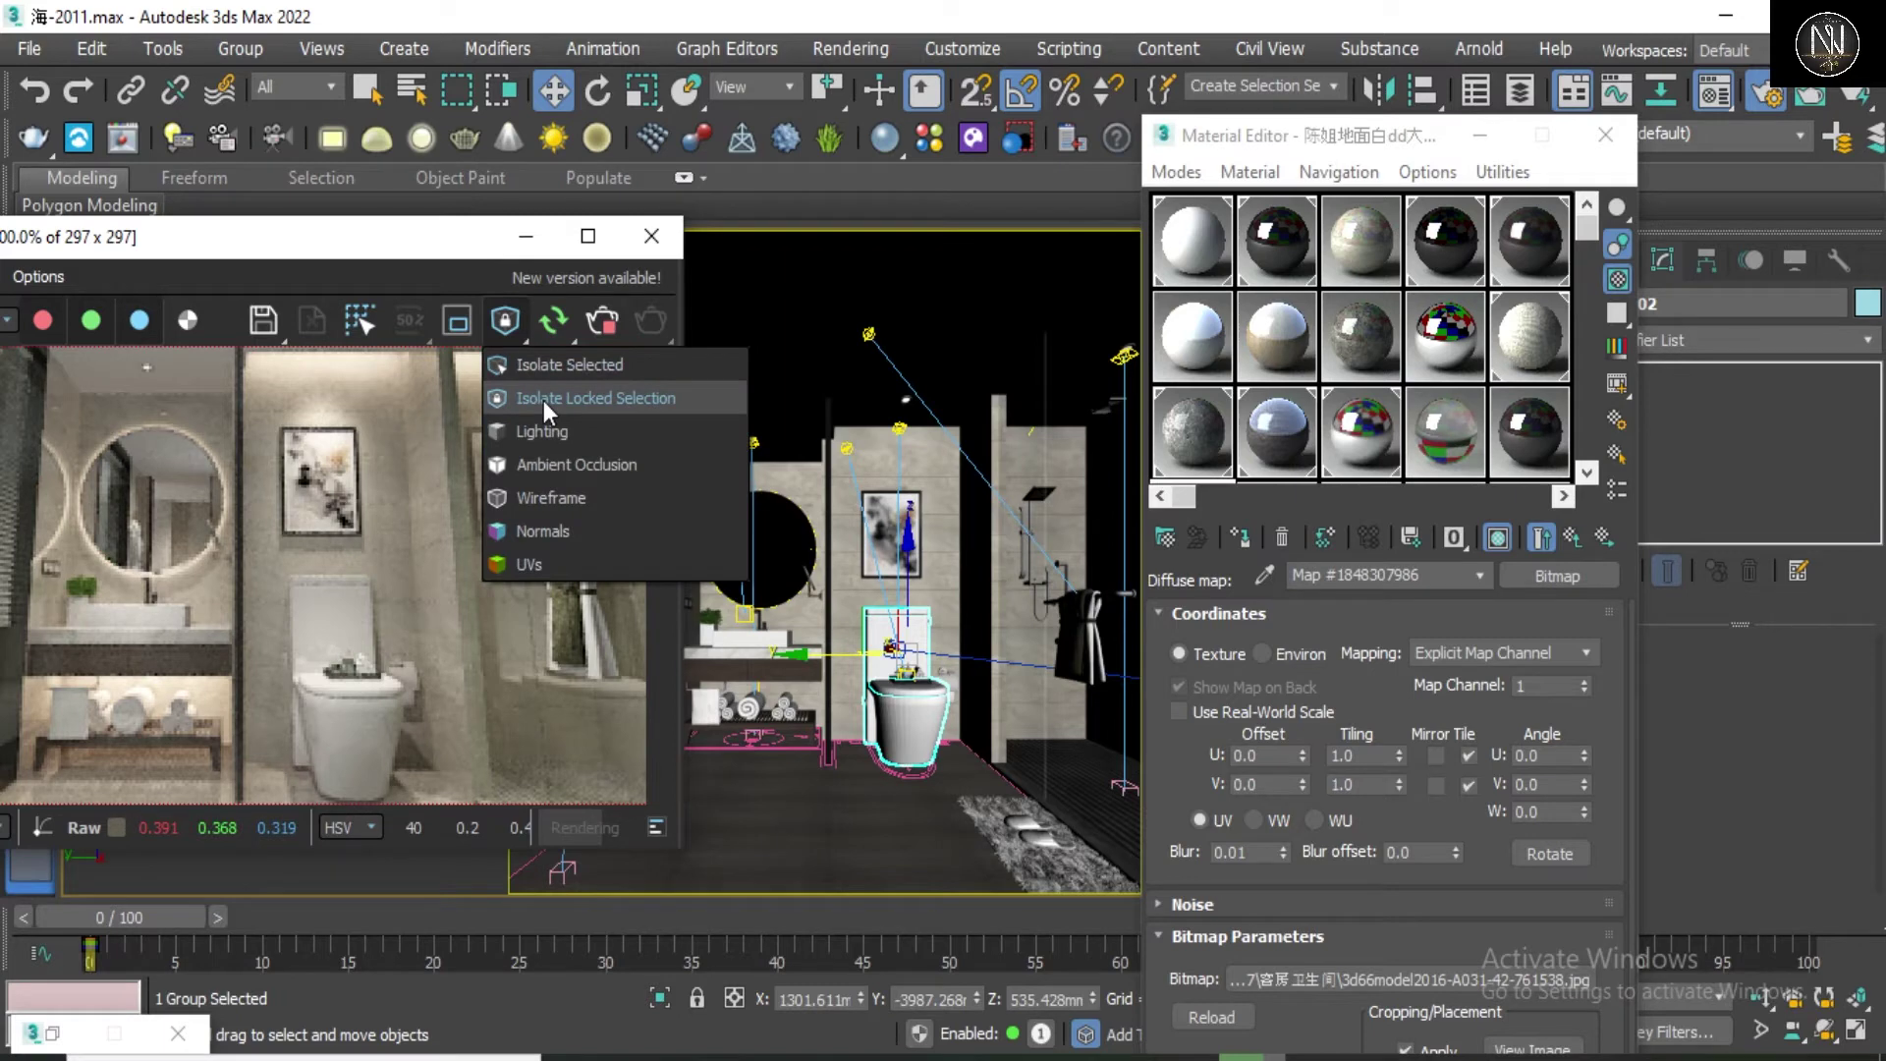
Step: Lock IPR isolation on the toilet, then pick walls, mirror and vanity before reselecting the toilet
click(544, 399)
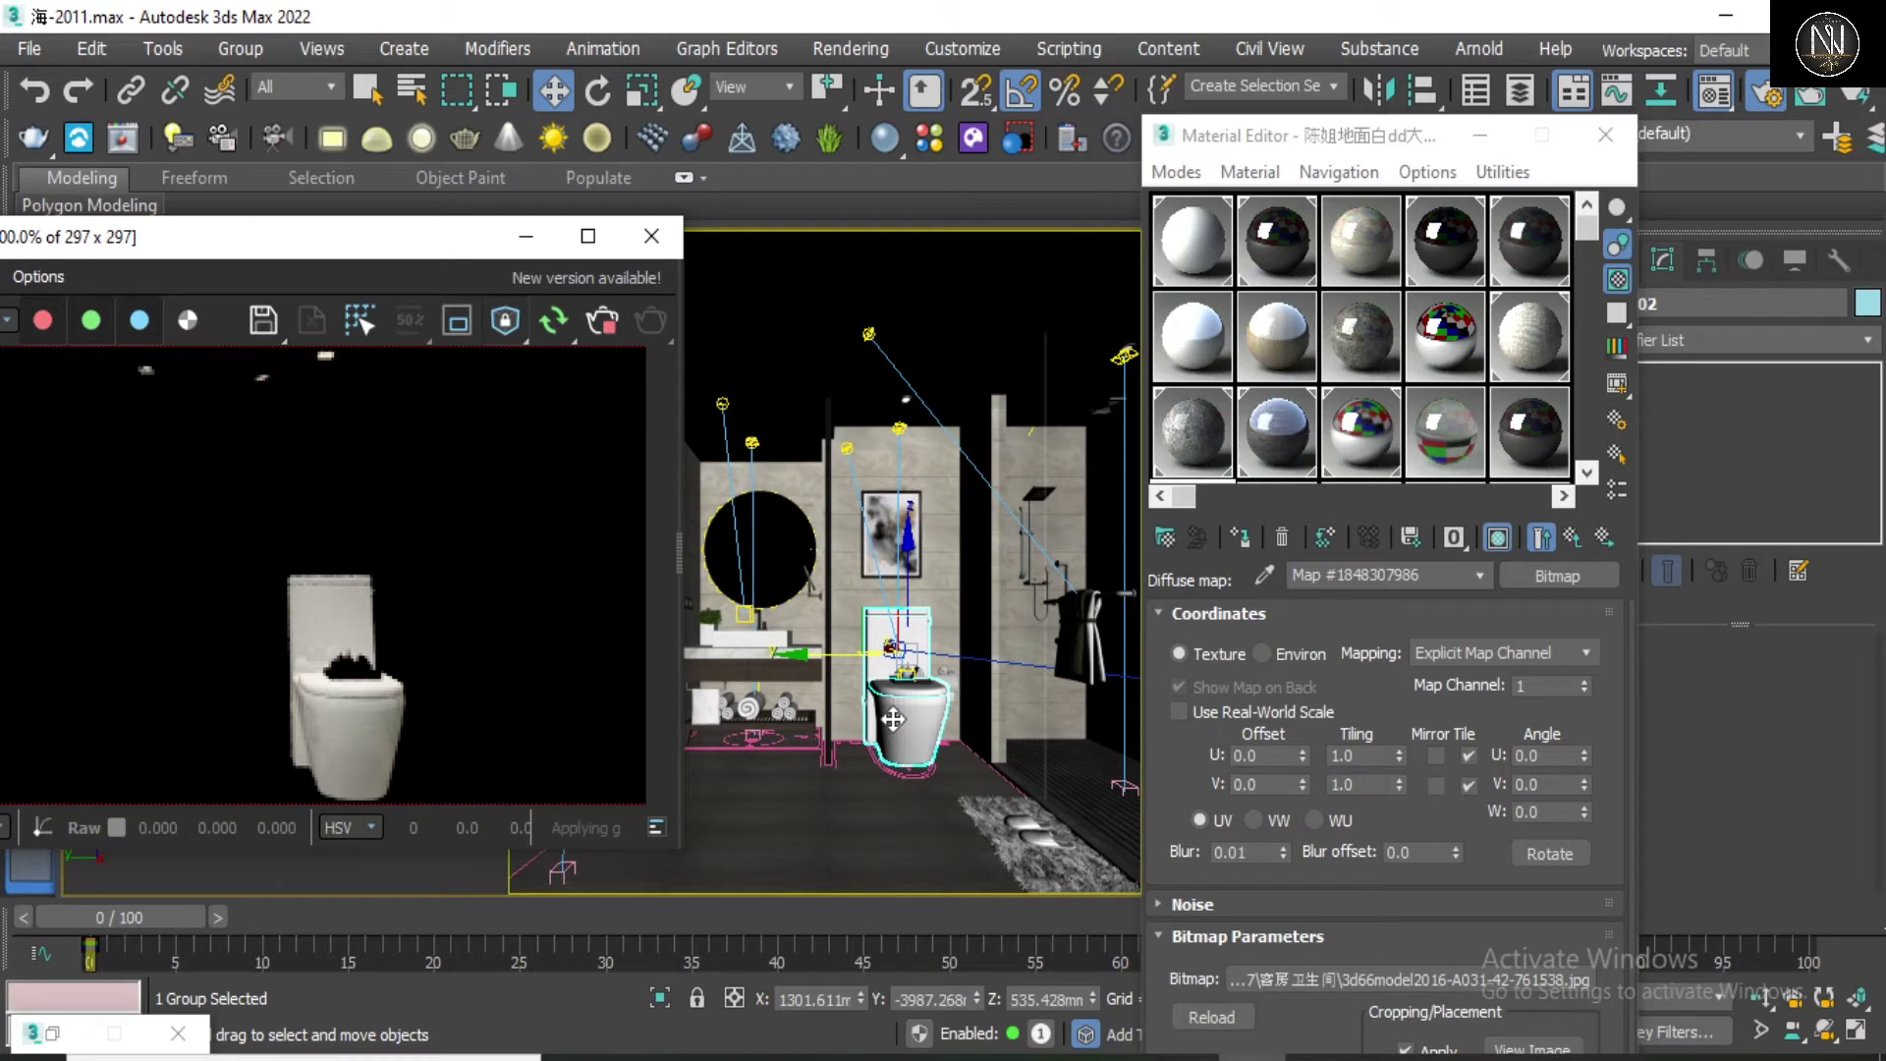
click(823, 423)
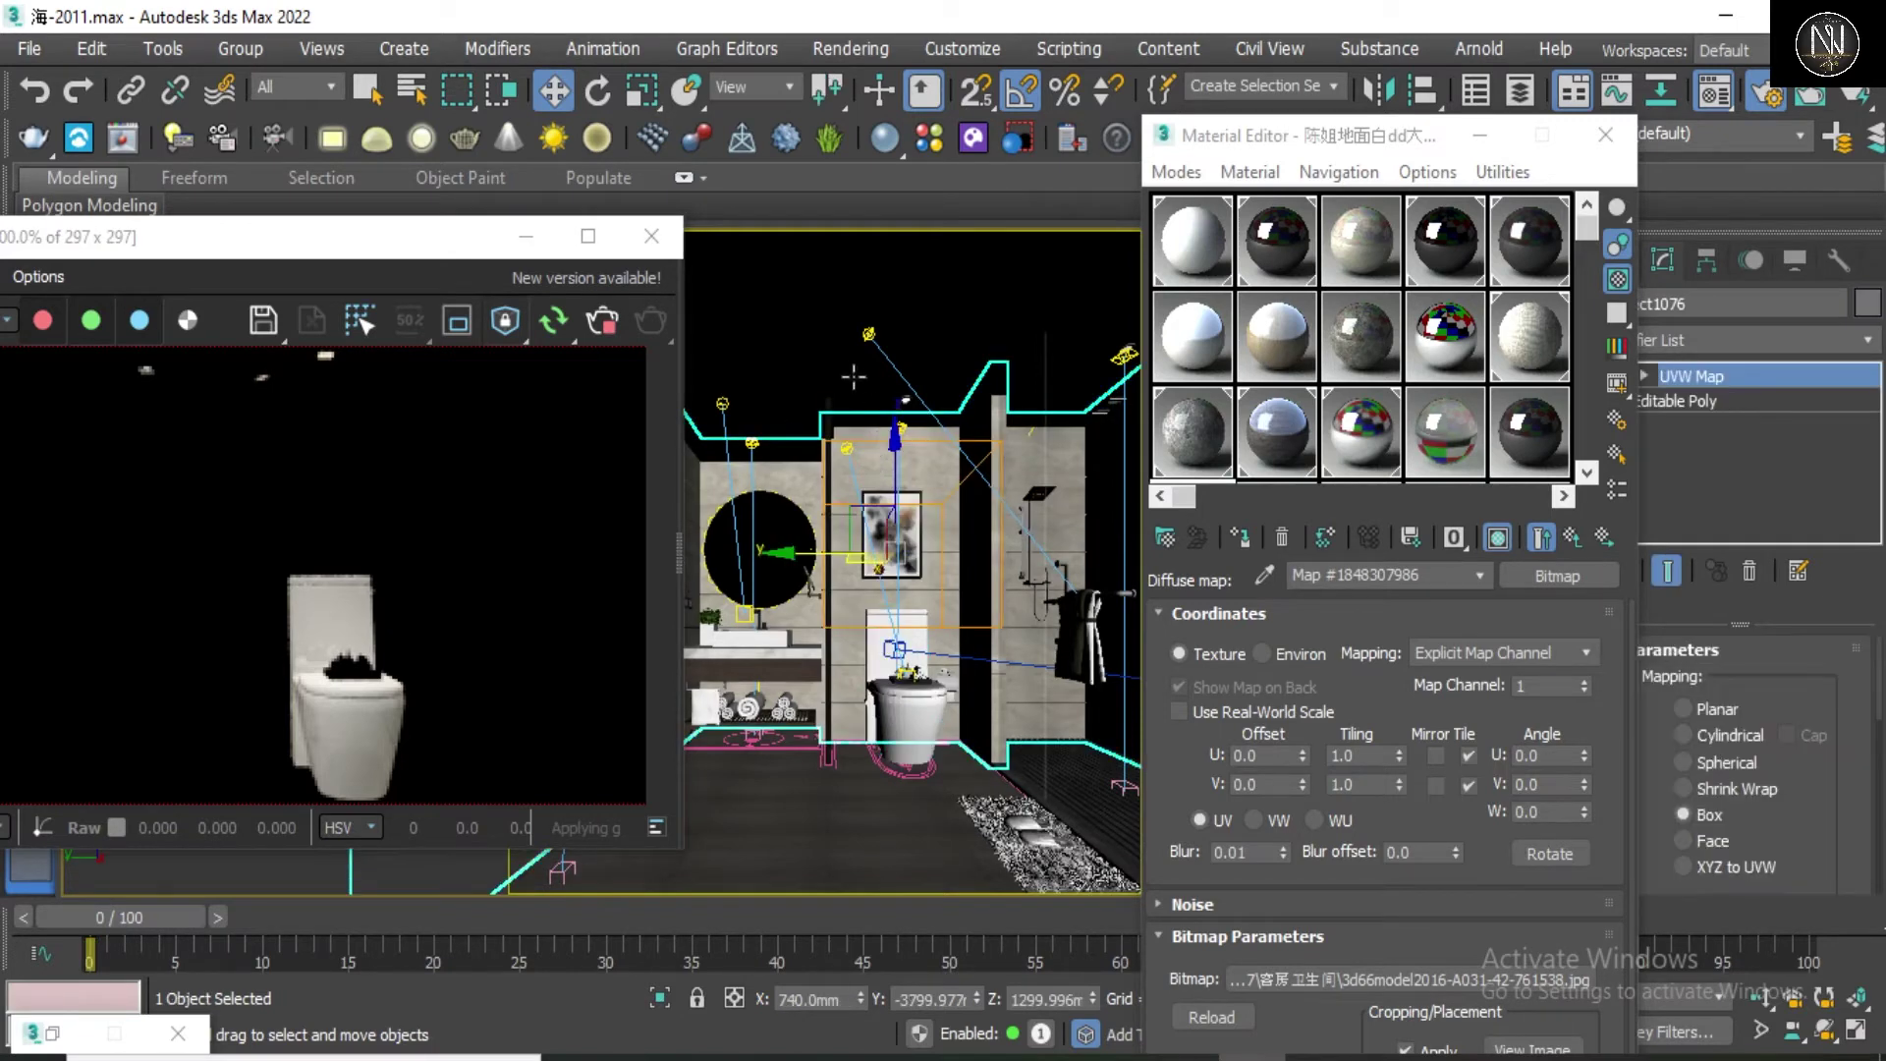
click(779, 518)
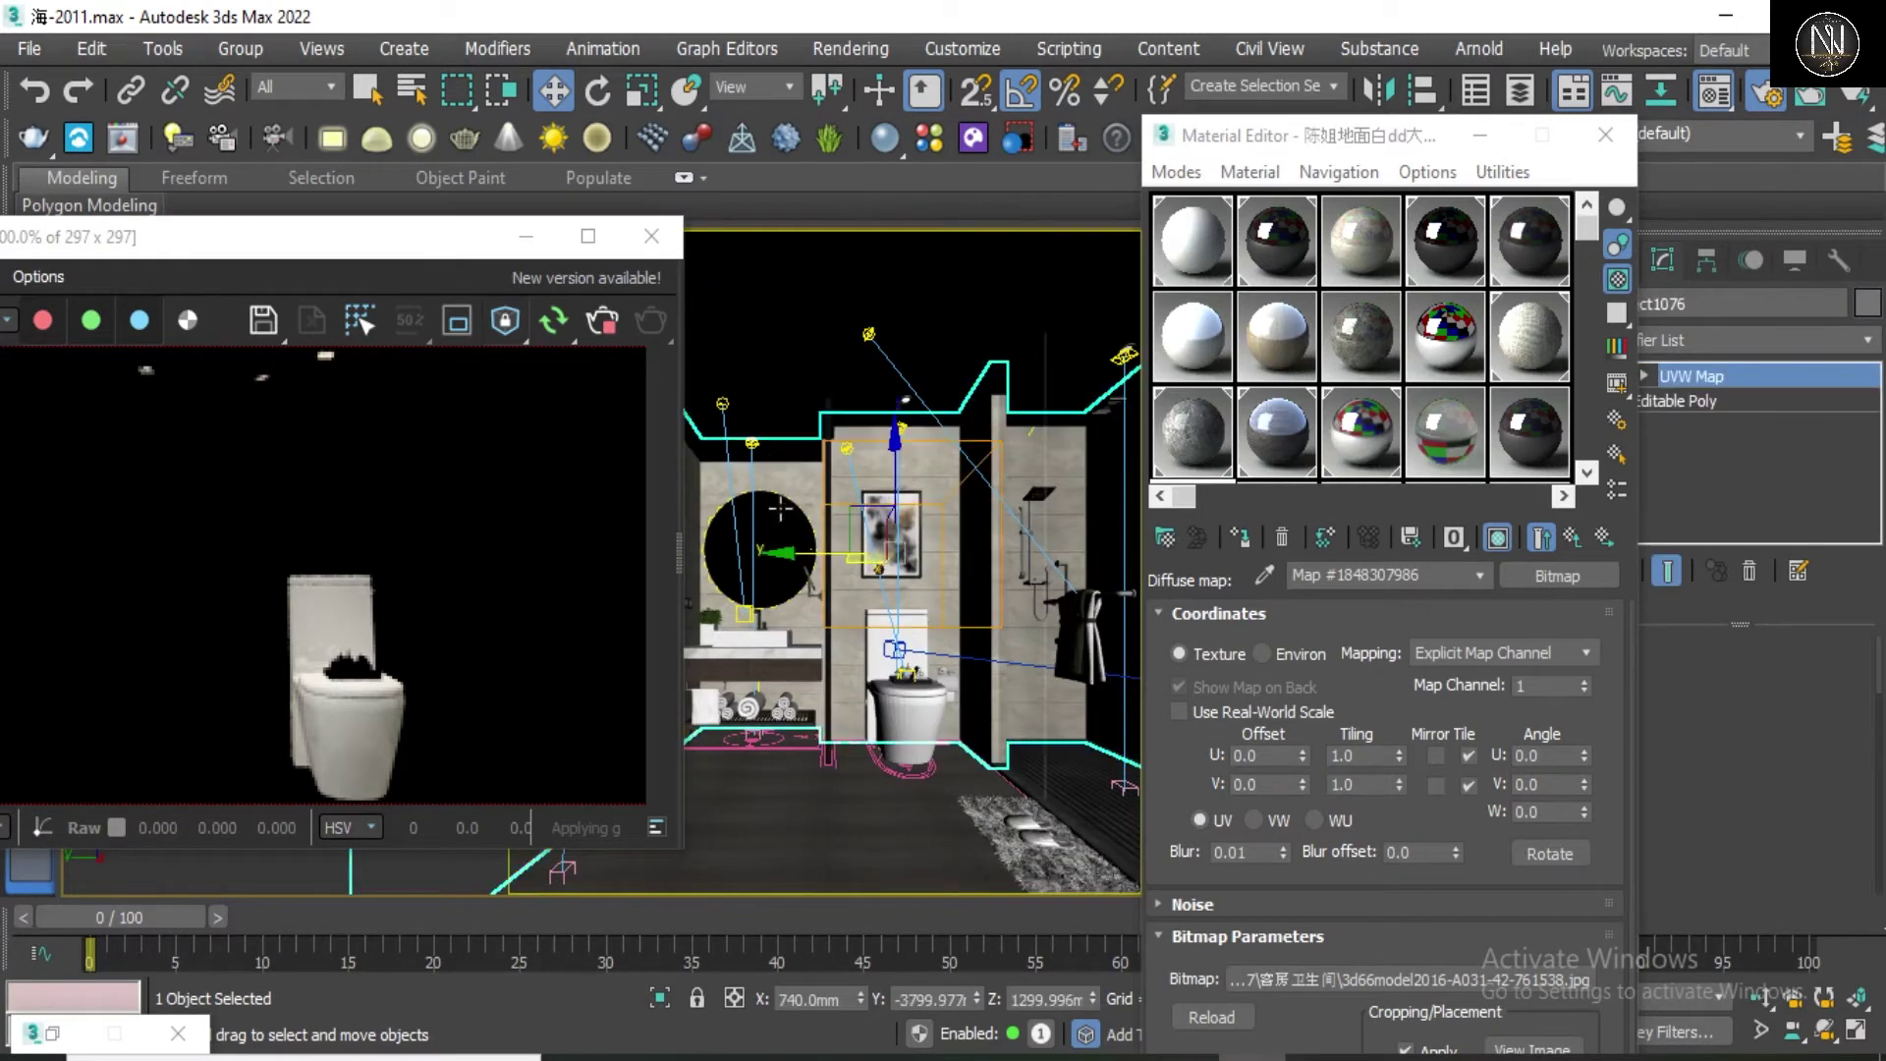
click(803, 678)
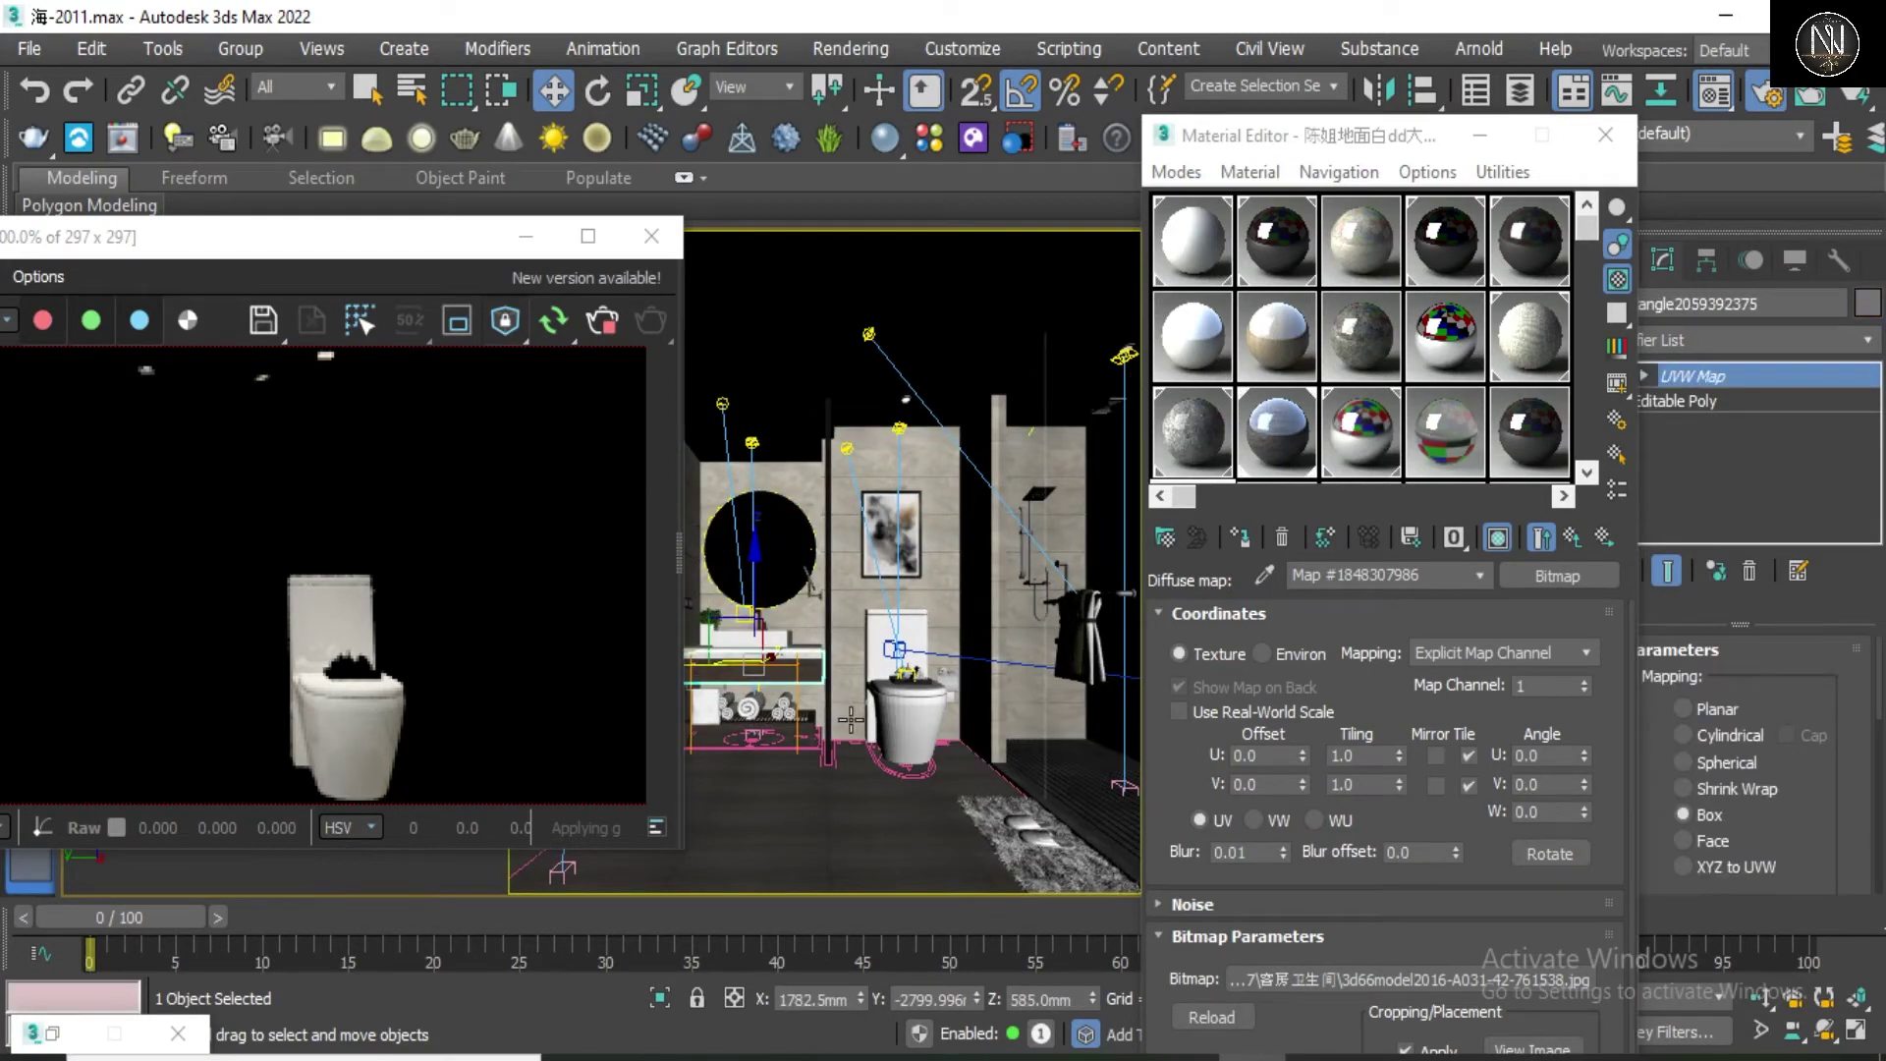
click(845, 611)
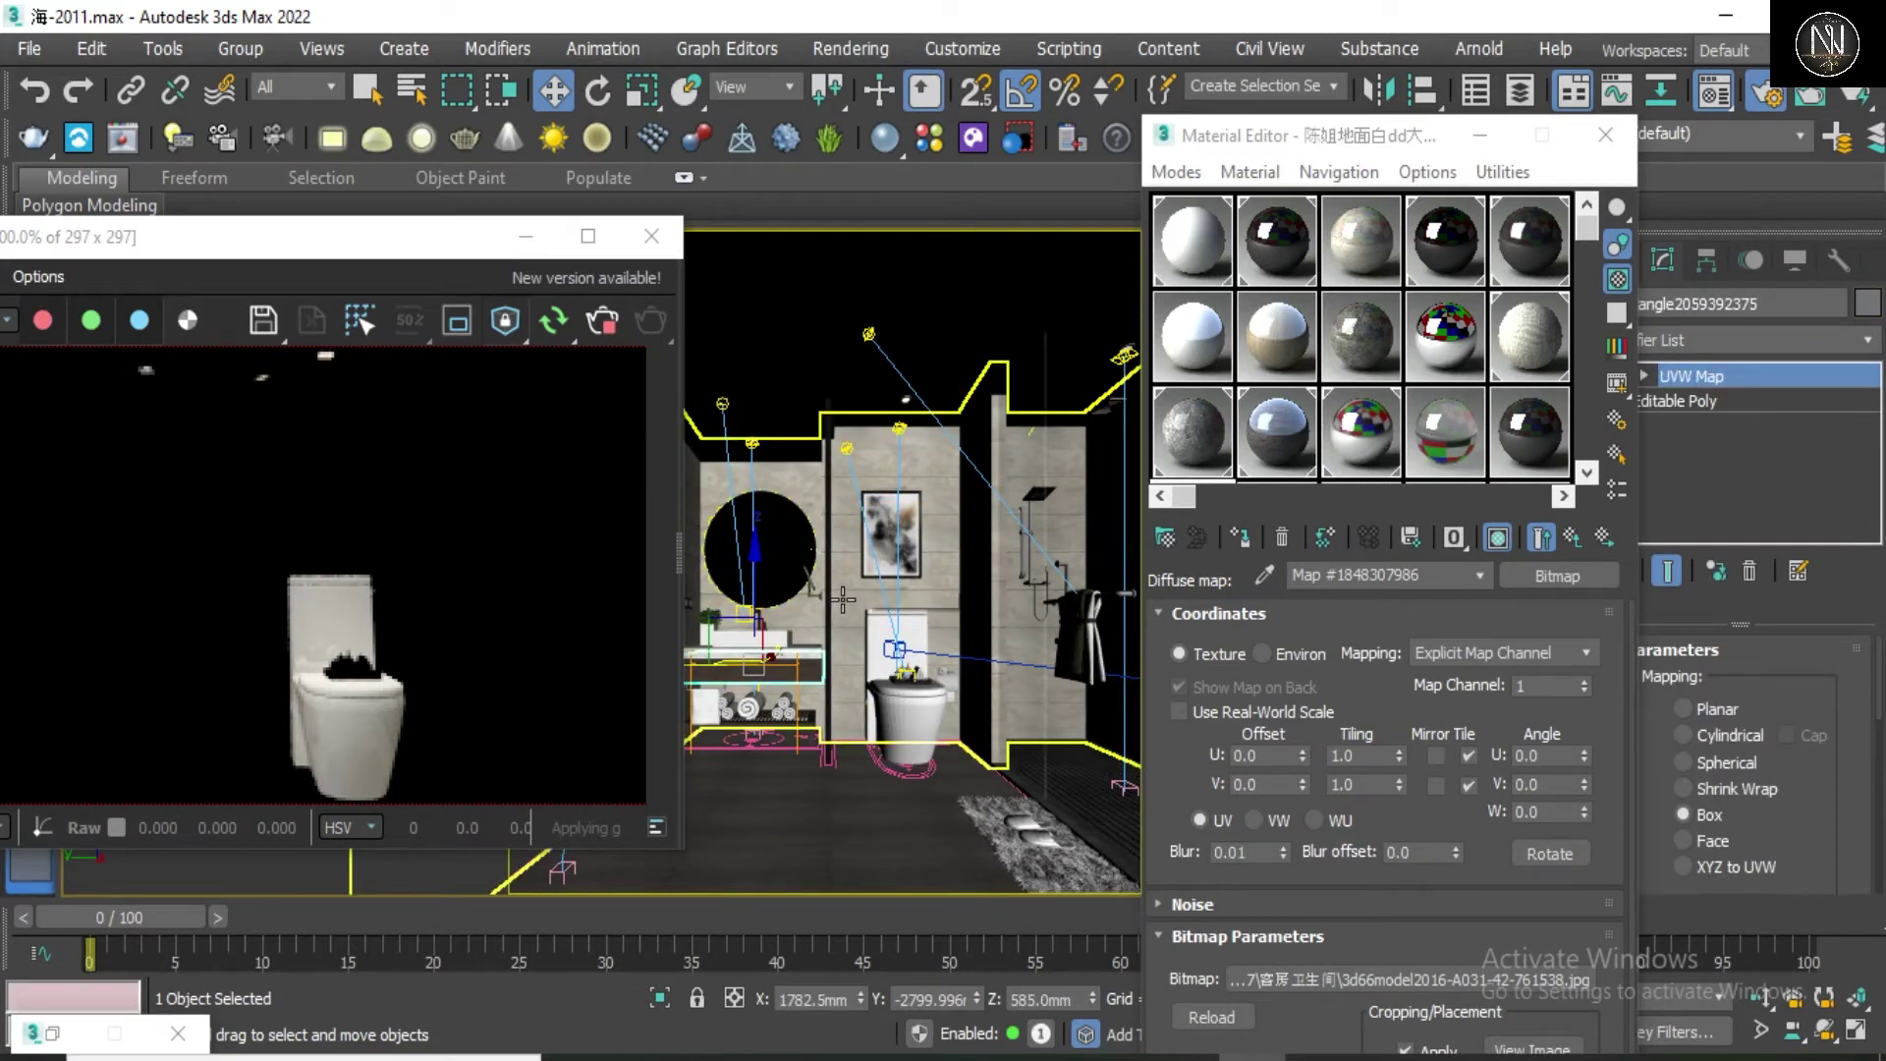
click(902, 720)
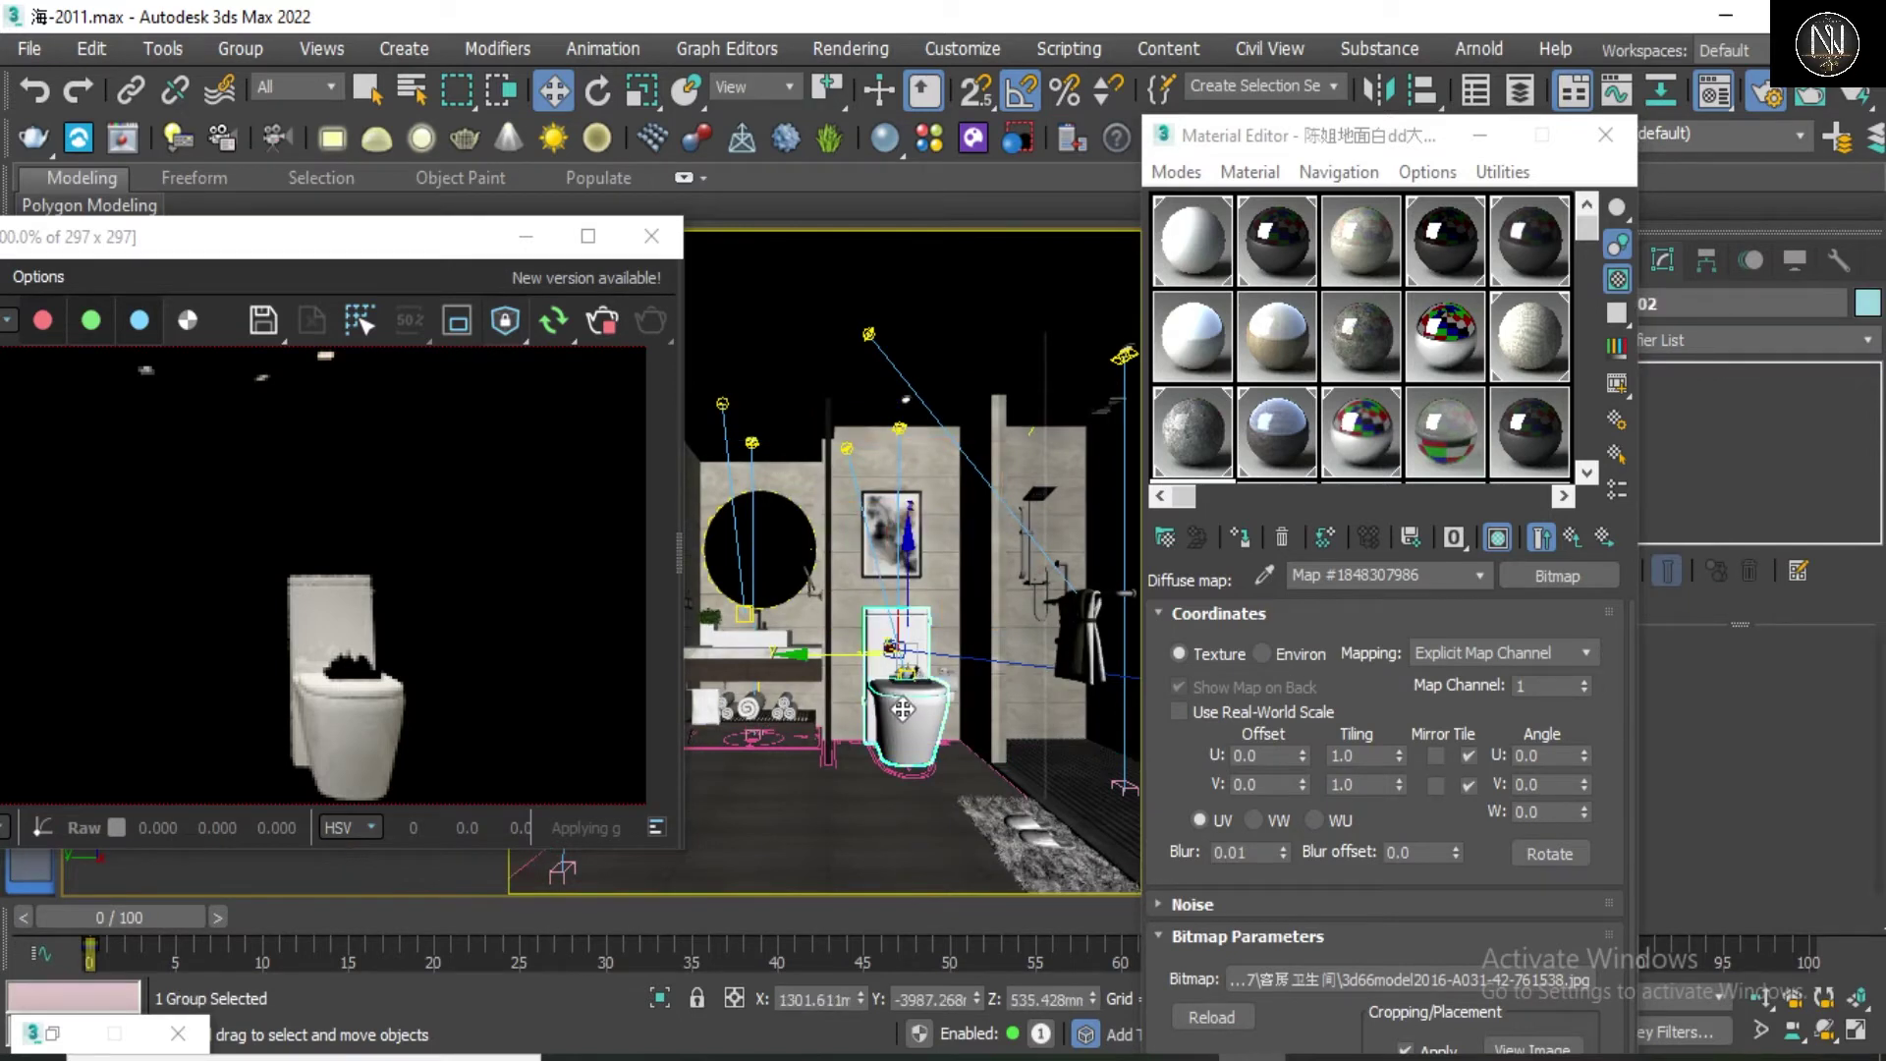
mouse_move(849, 665)
mouse_down()
mouse_move(825, 662)
mouse_move(911, 796)
mouse_up()
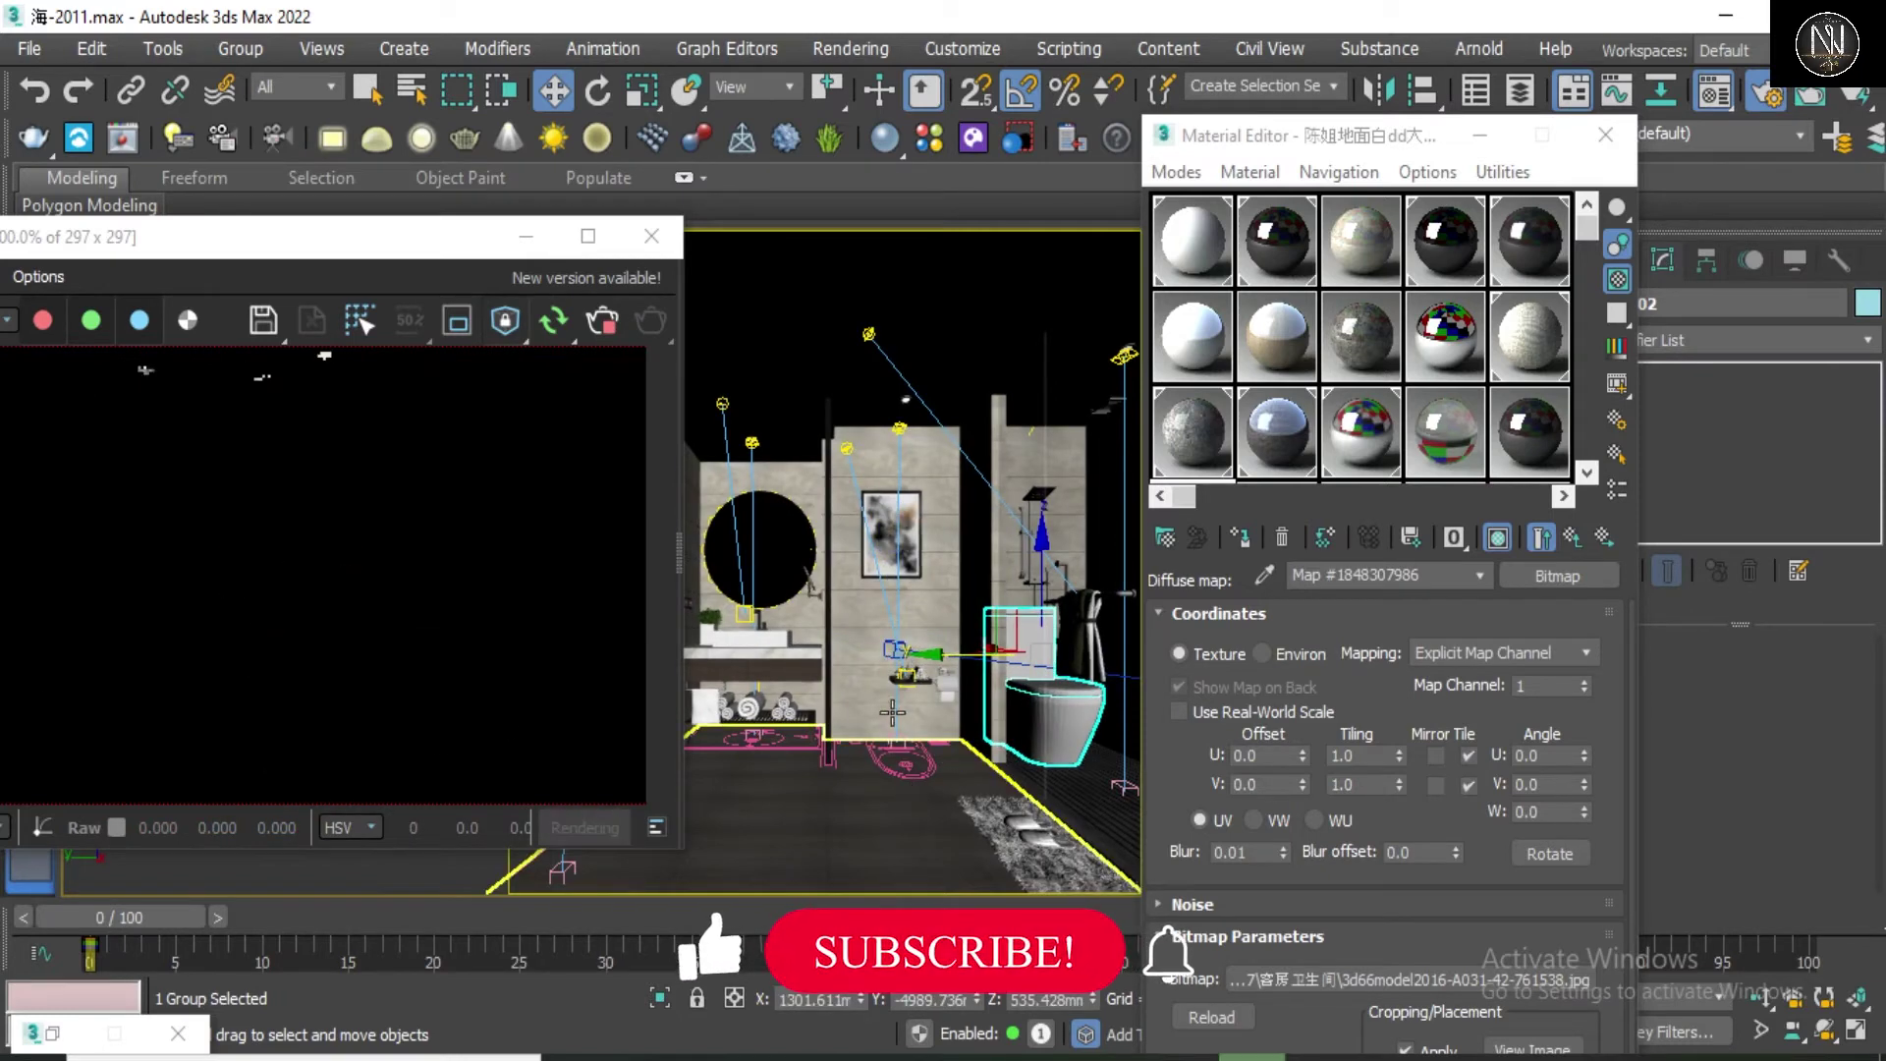
mouse_move(966, 649)
mouse_down()
mouse_move(868, 646)
mouse_move(928, 712)
mouse_move(933, 590)
mouse_up()
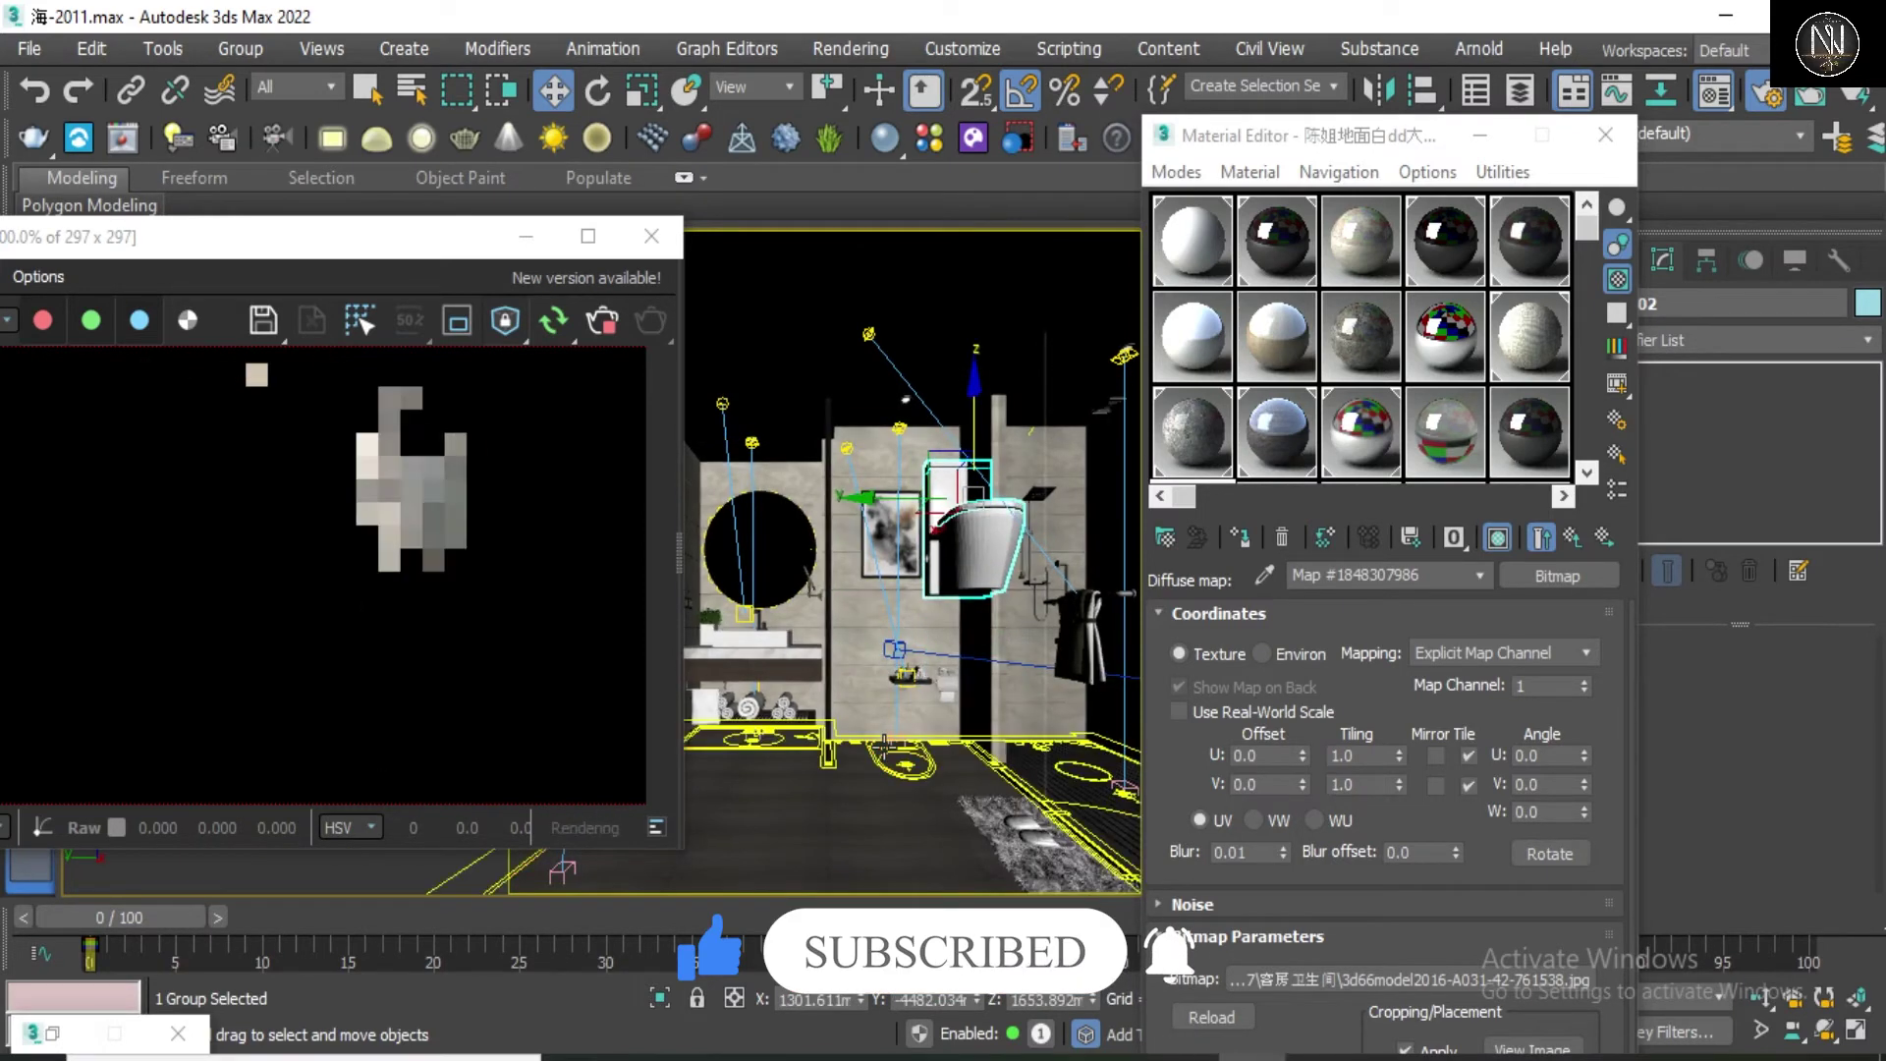
key(ctrl+z)
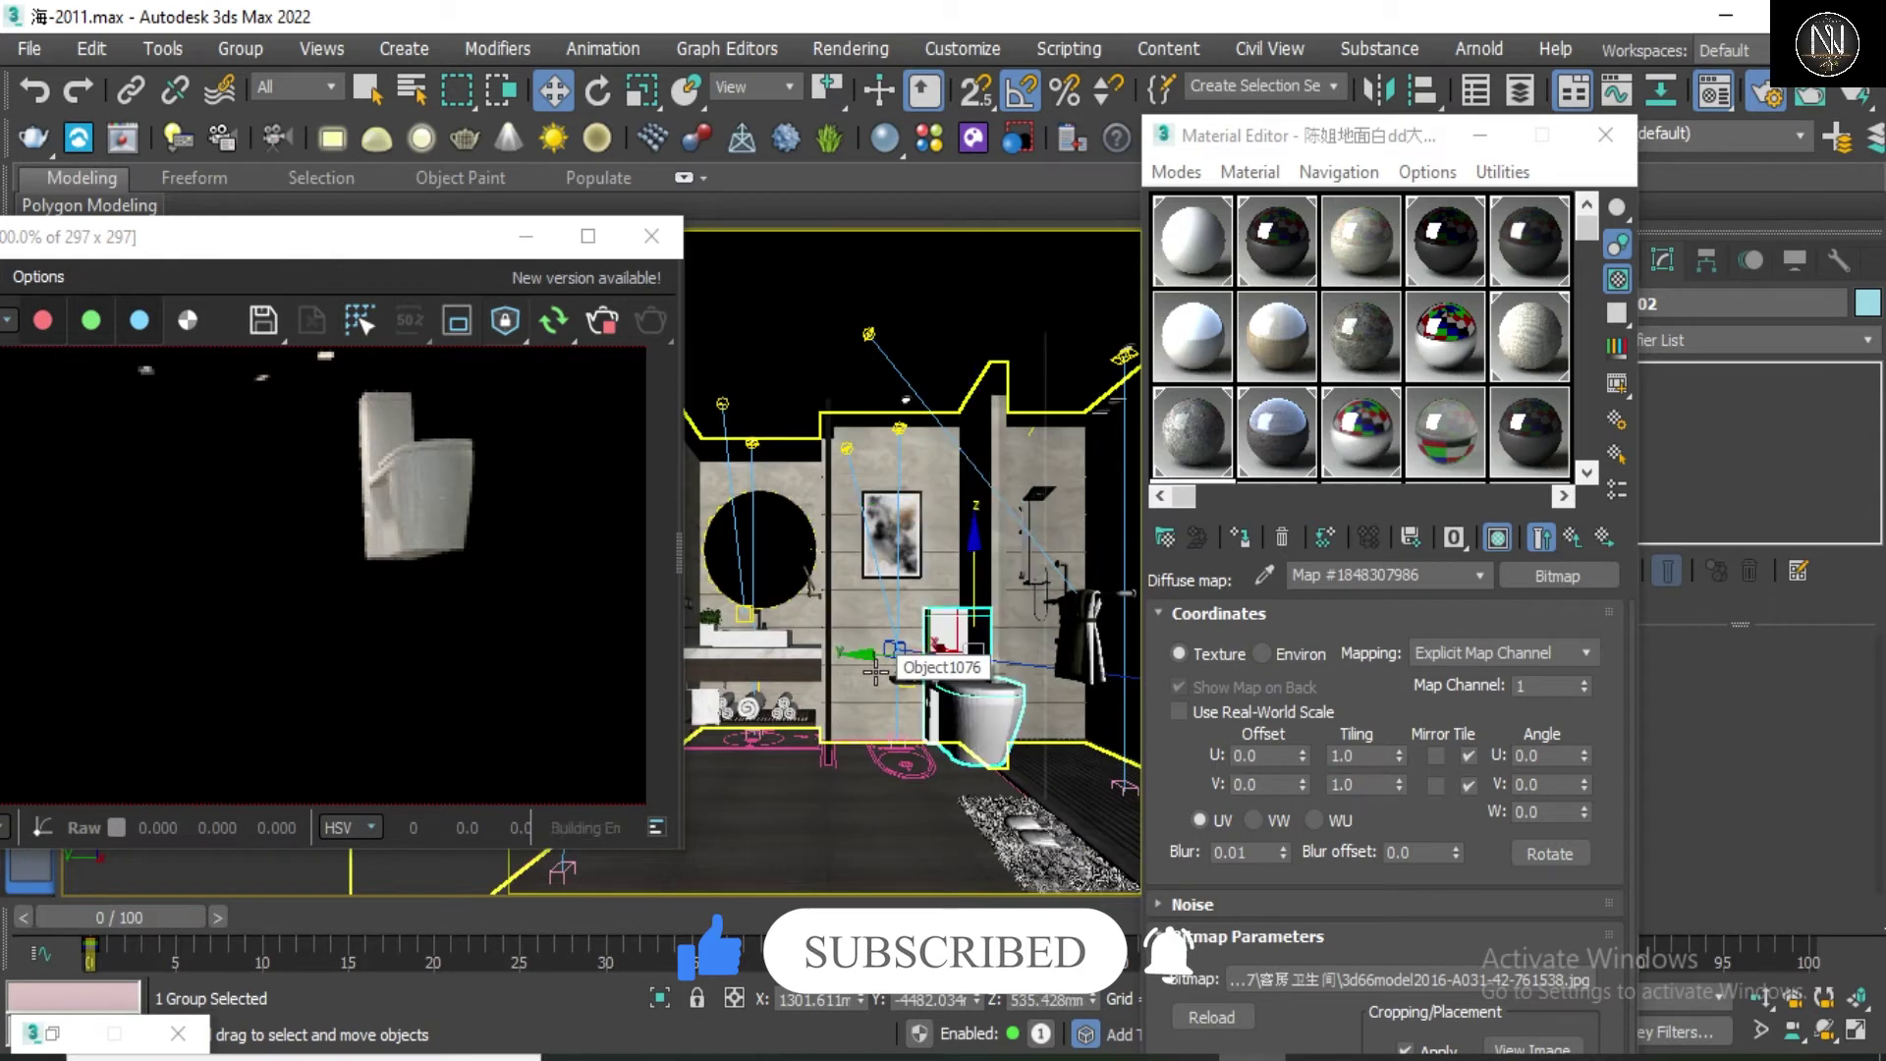
key(ctrl+z)
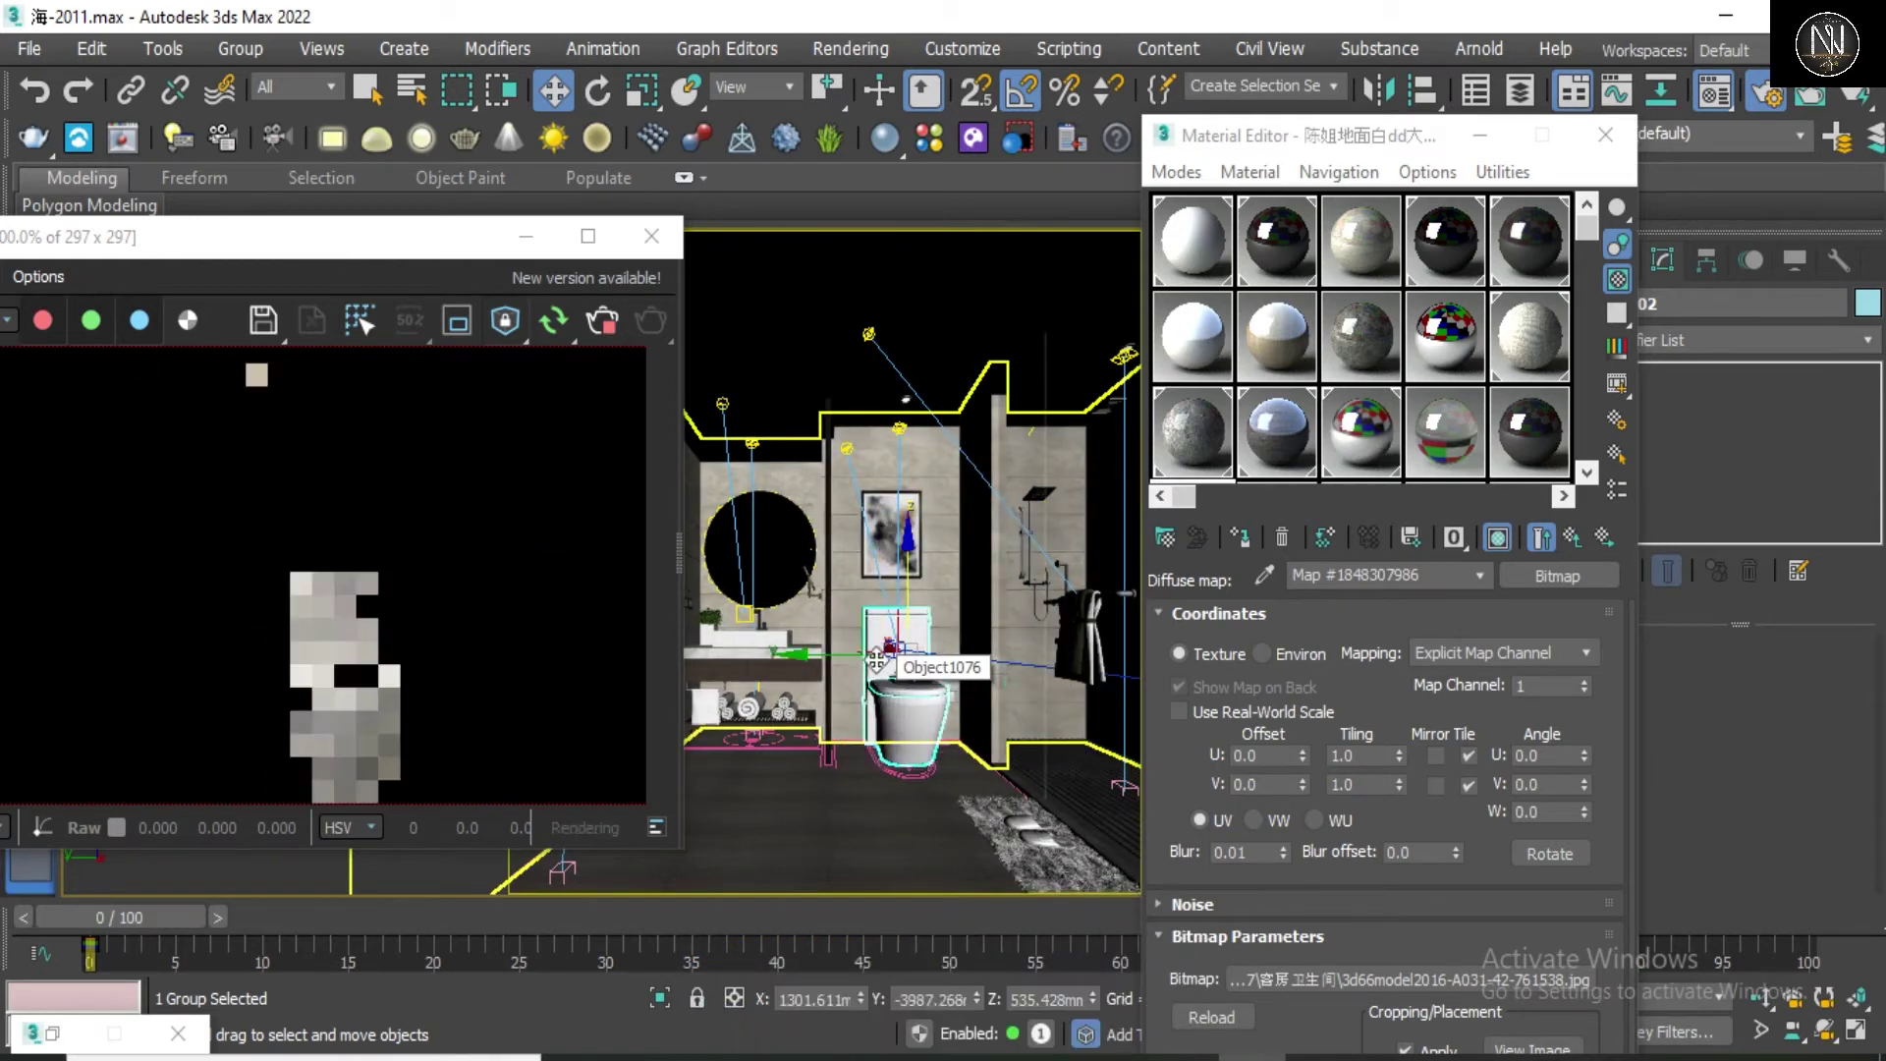
Step: Turn off Isolate Locked Selection and re-enable Isolate Selected on the toilet
click(521, 340)
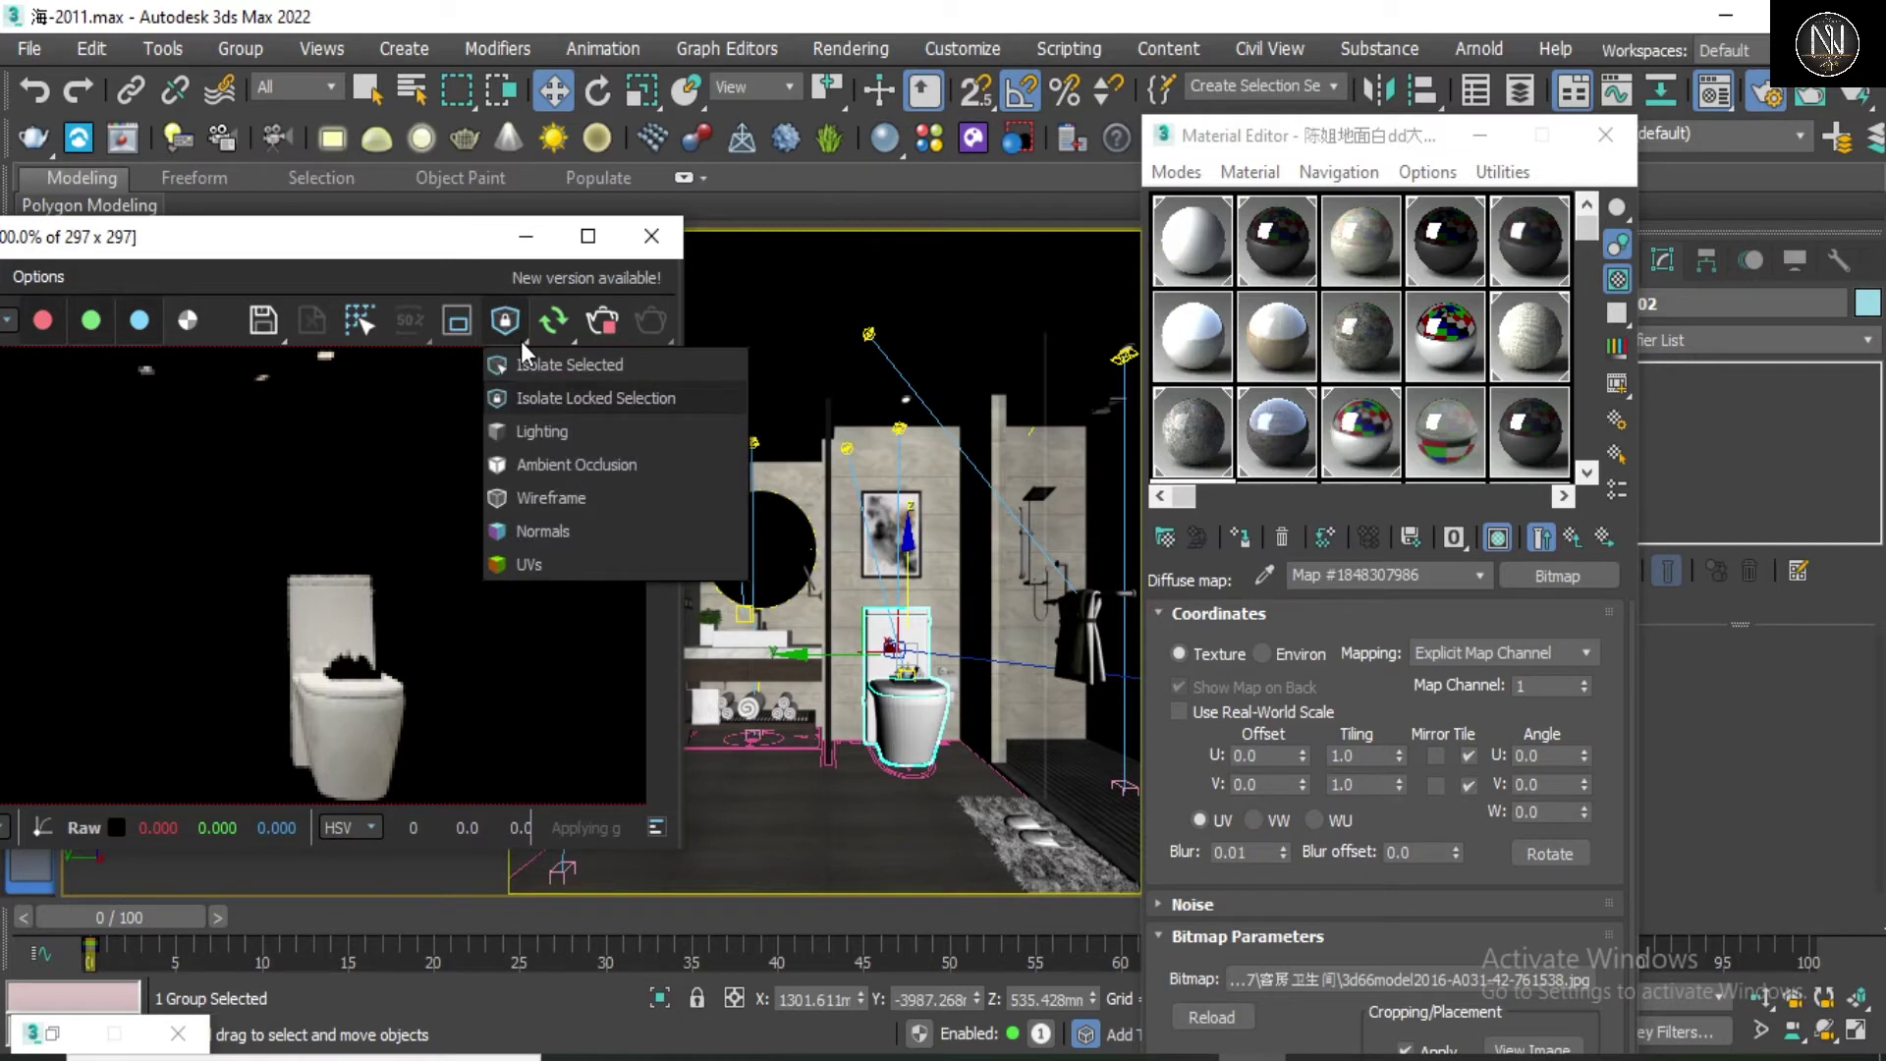
click(552, 405)
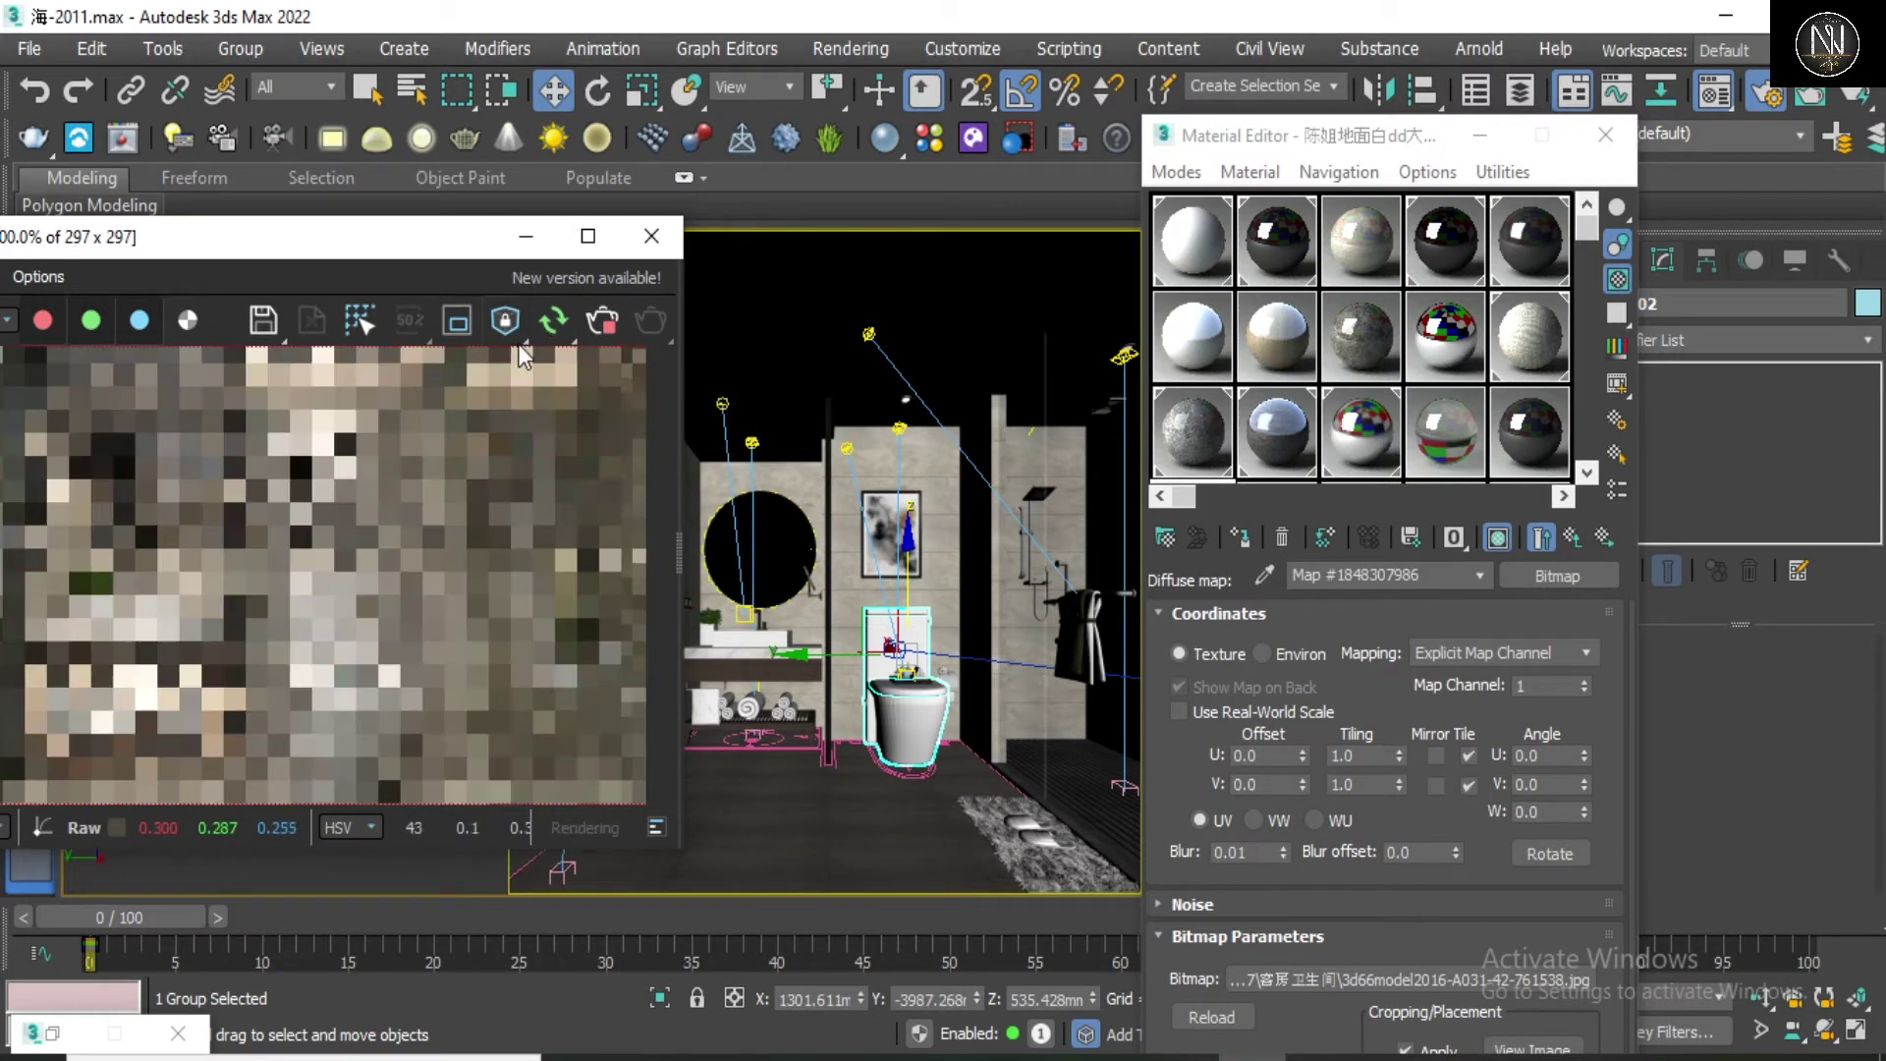
click(517, 344)
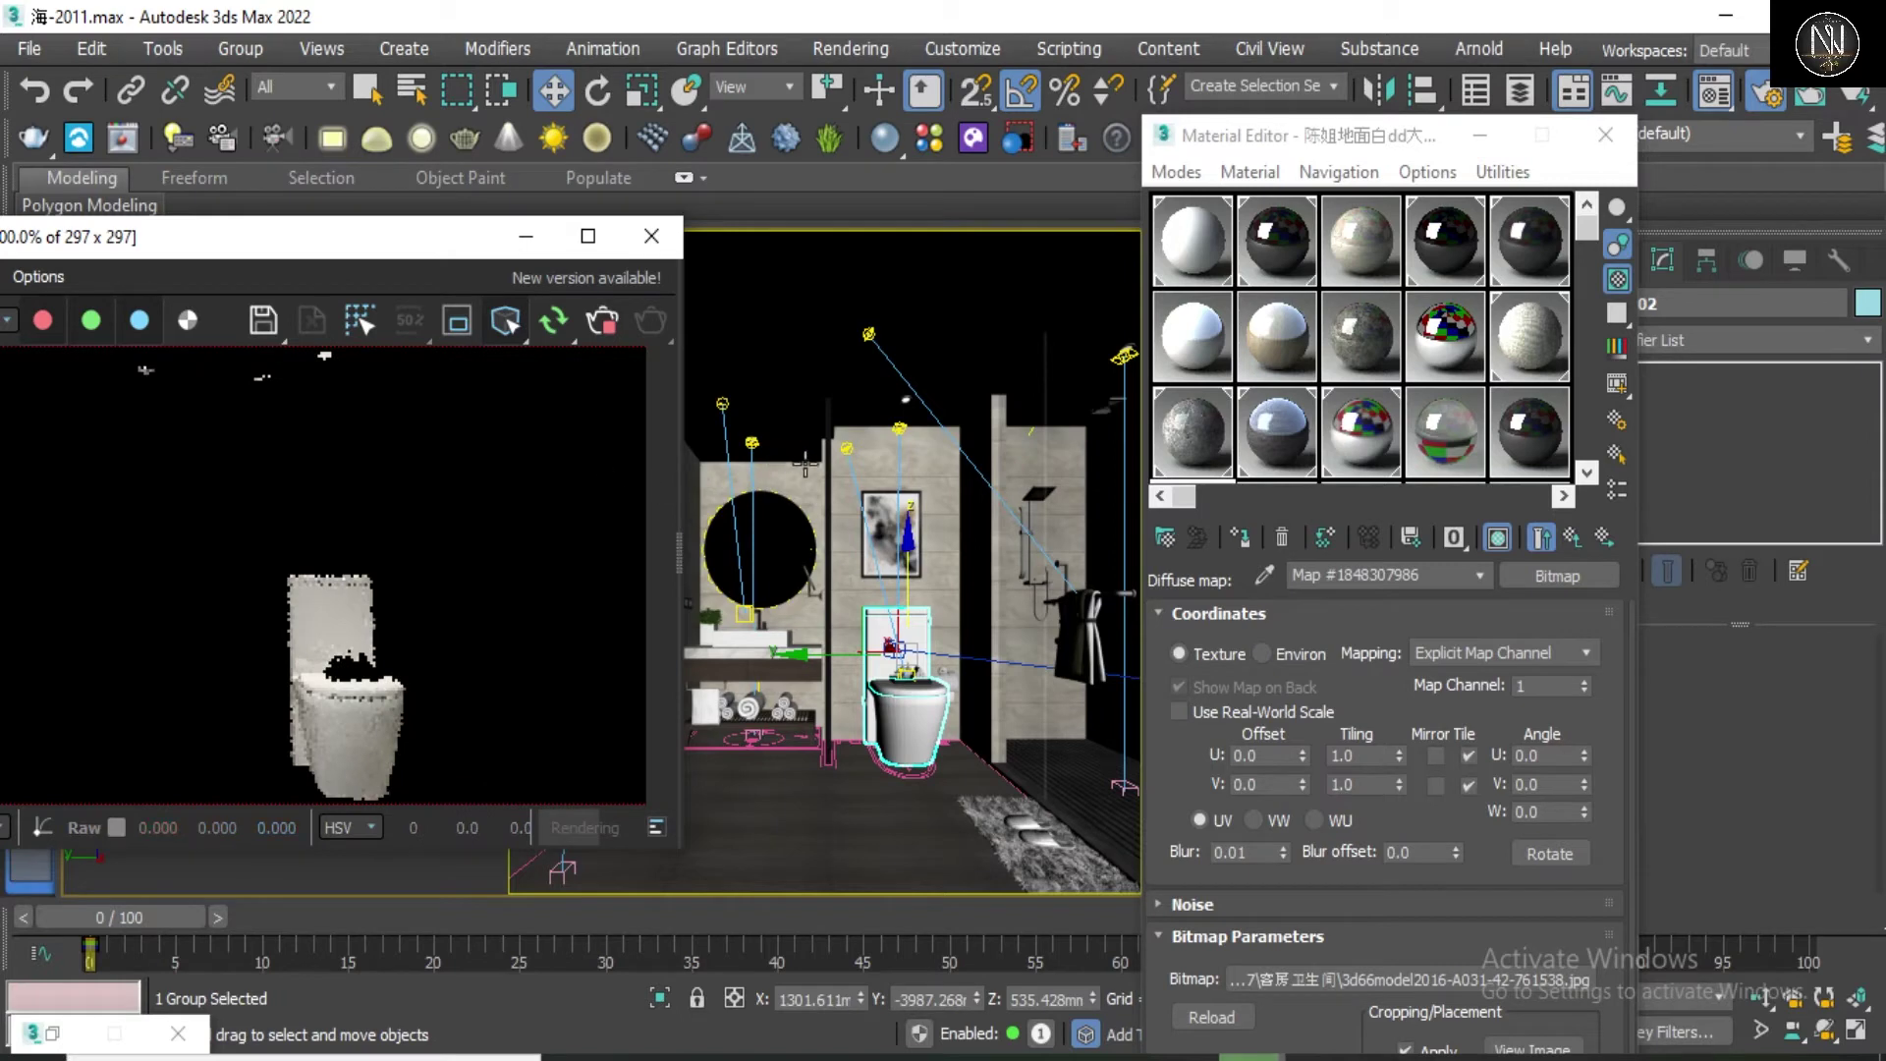
Step: Isolate the wall behind the painting and enable Region render in the frame buffer
click(877, 469)
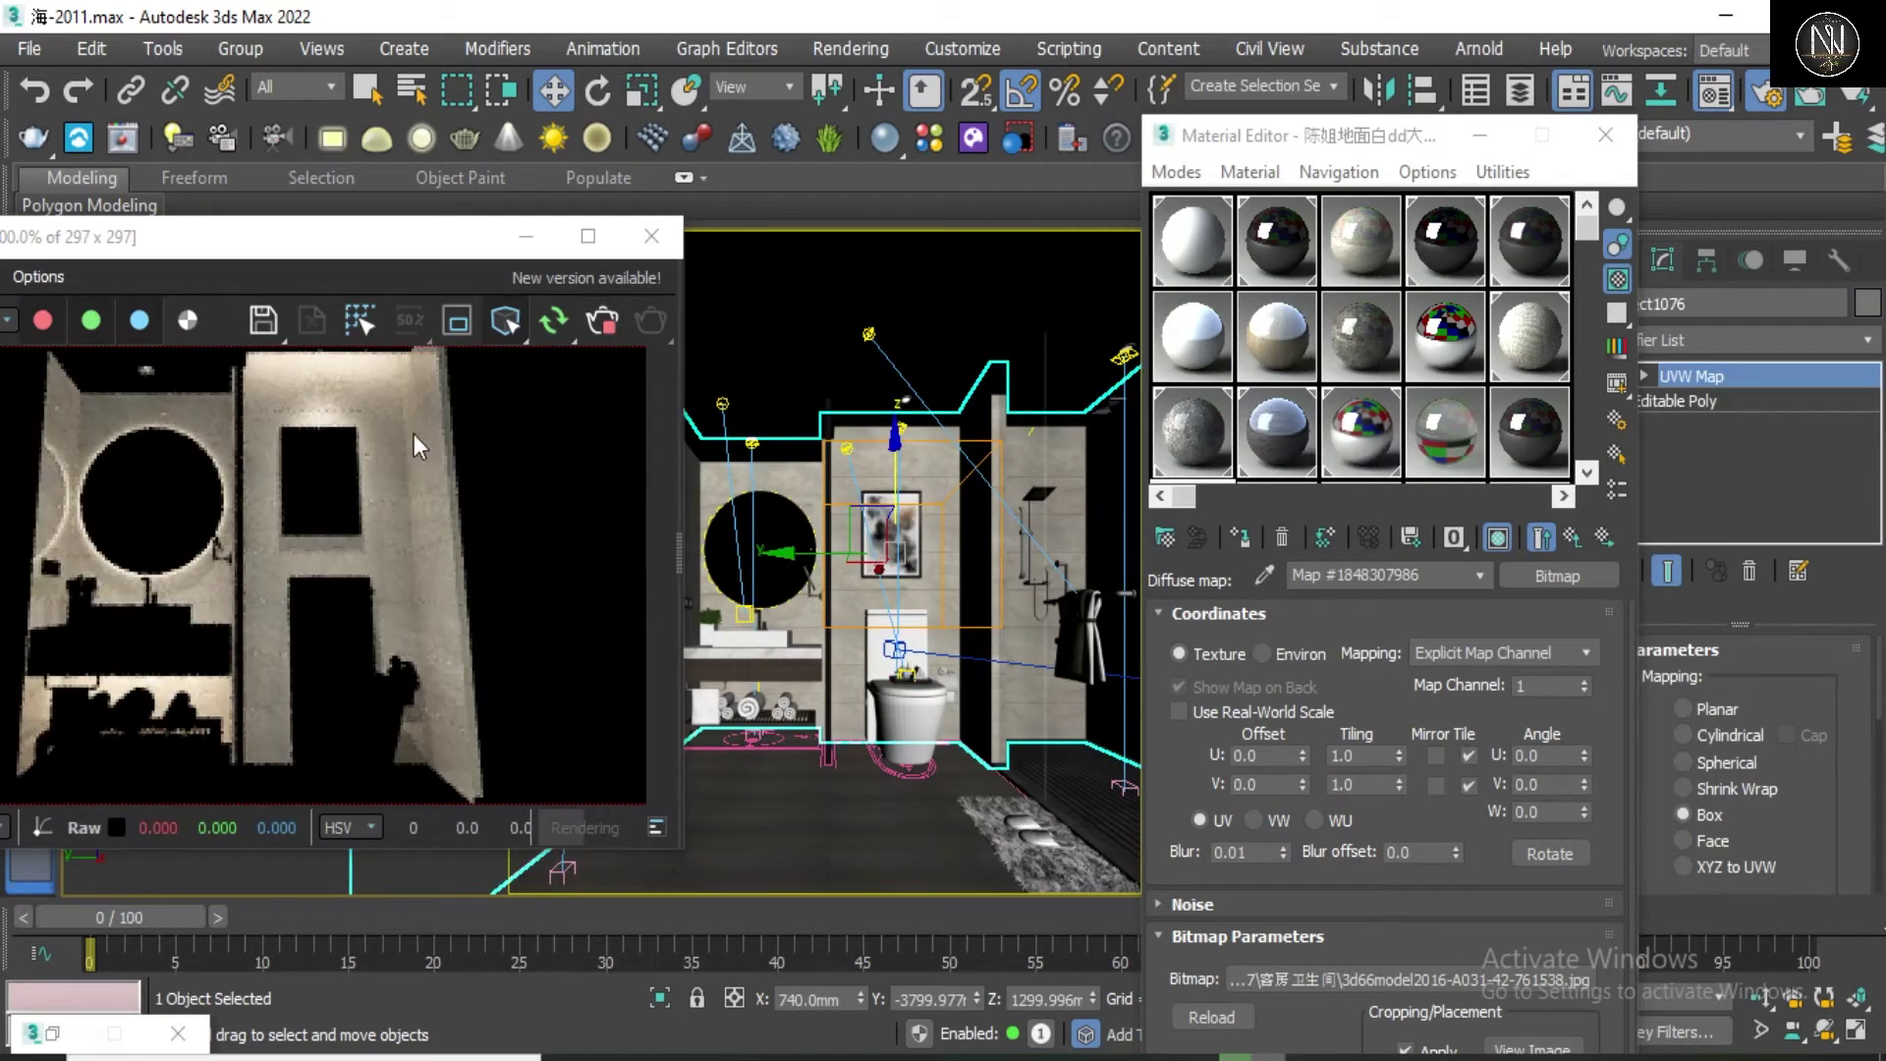
click(514, 332)
click(506, 397)
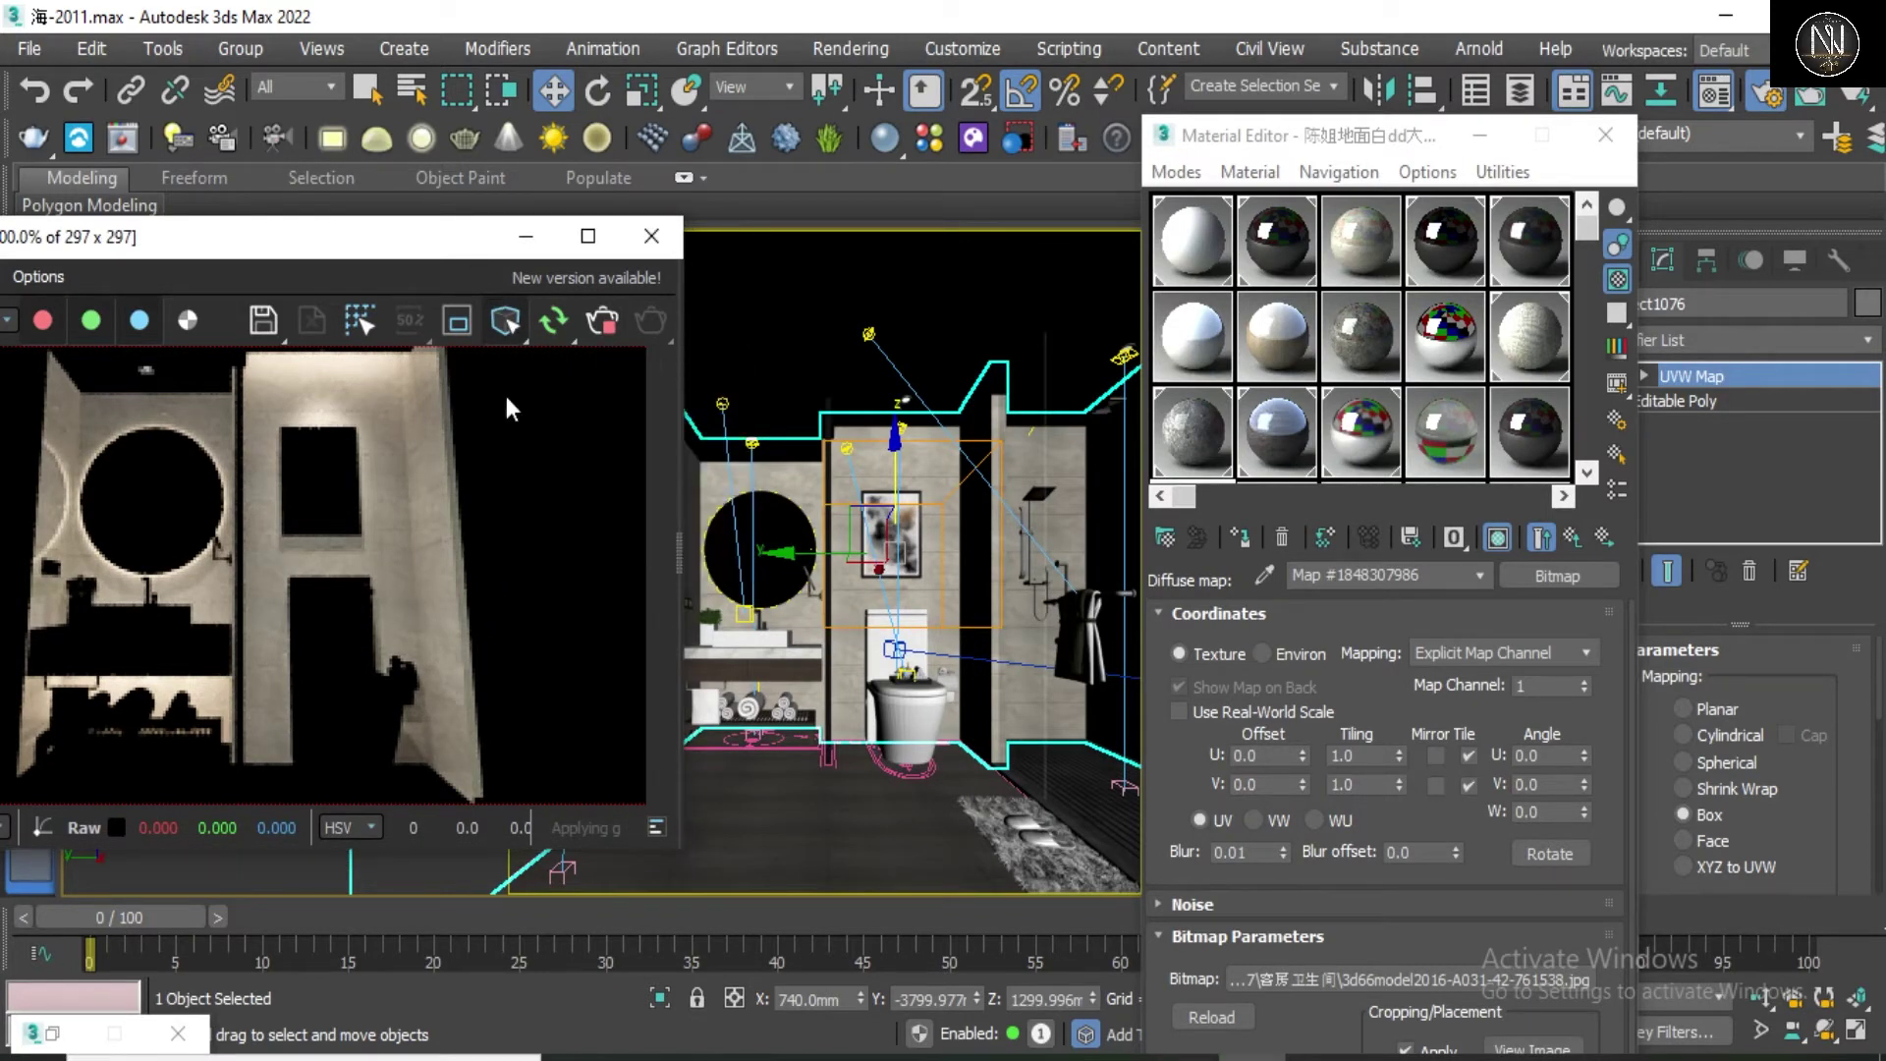
click(458, 325)
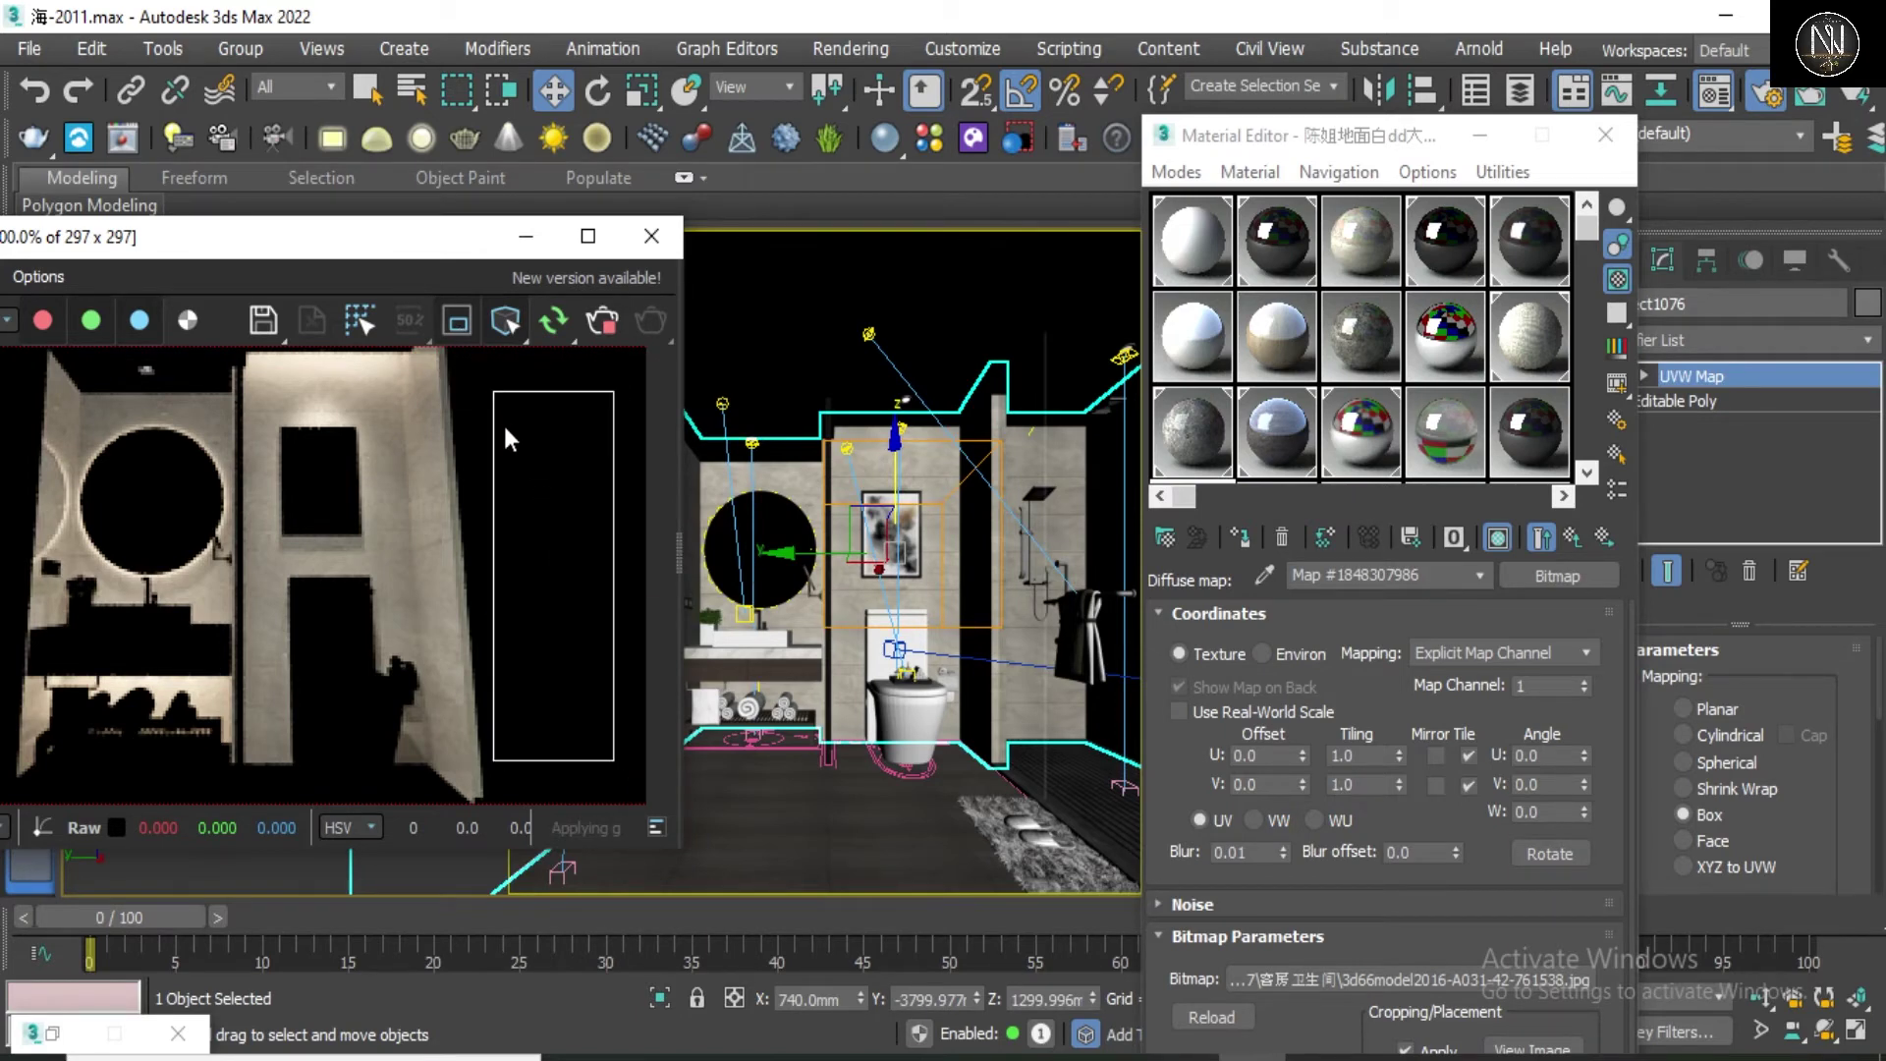
Step: Restart the IPR and move the render region over the picture, toilet, mirror and vanity top
click(505, 322)
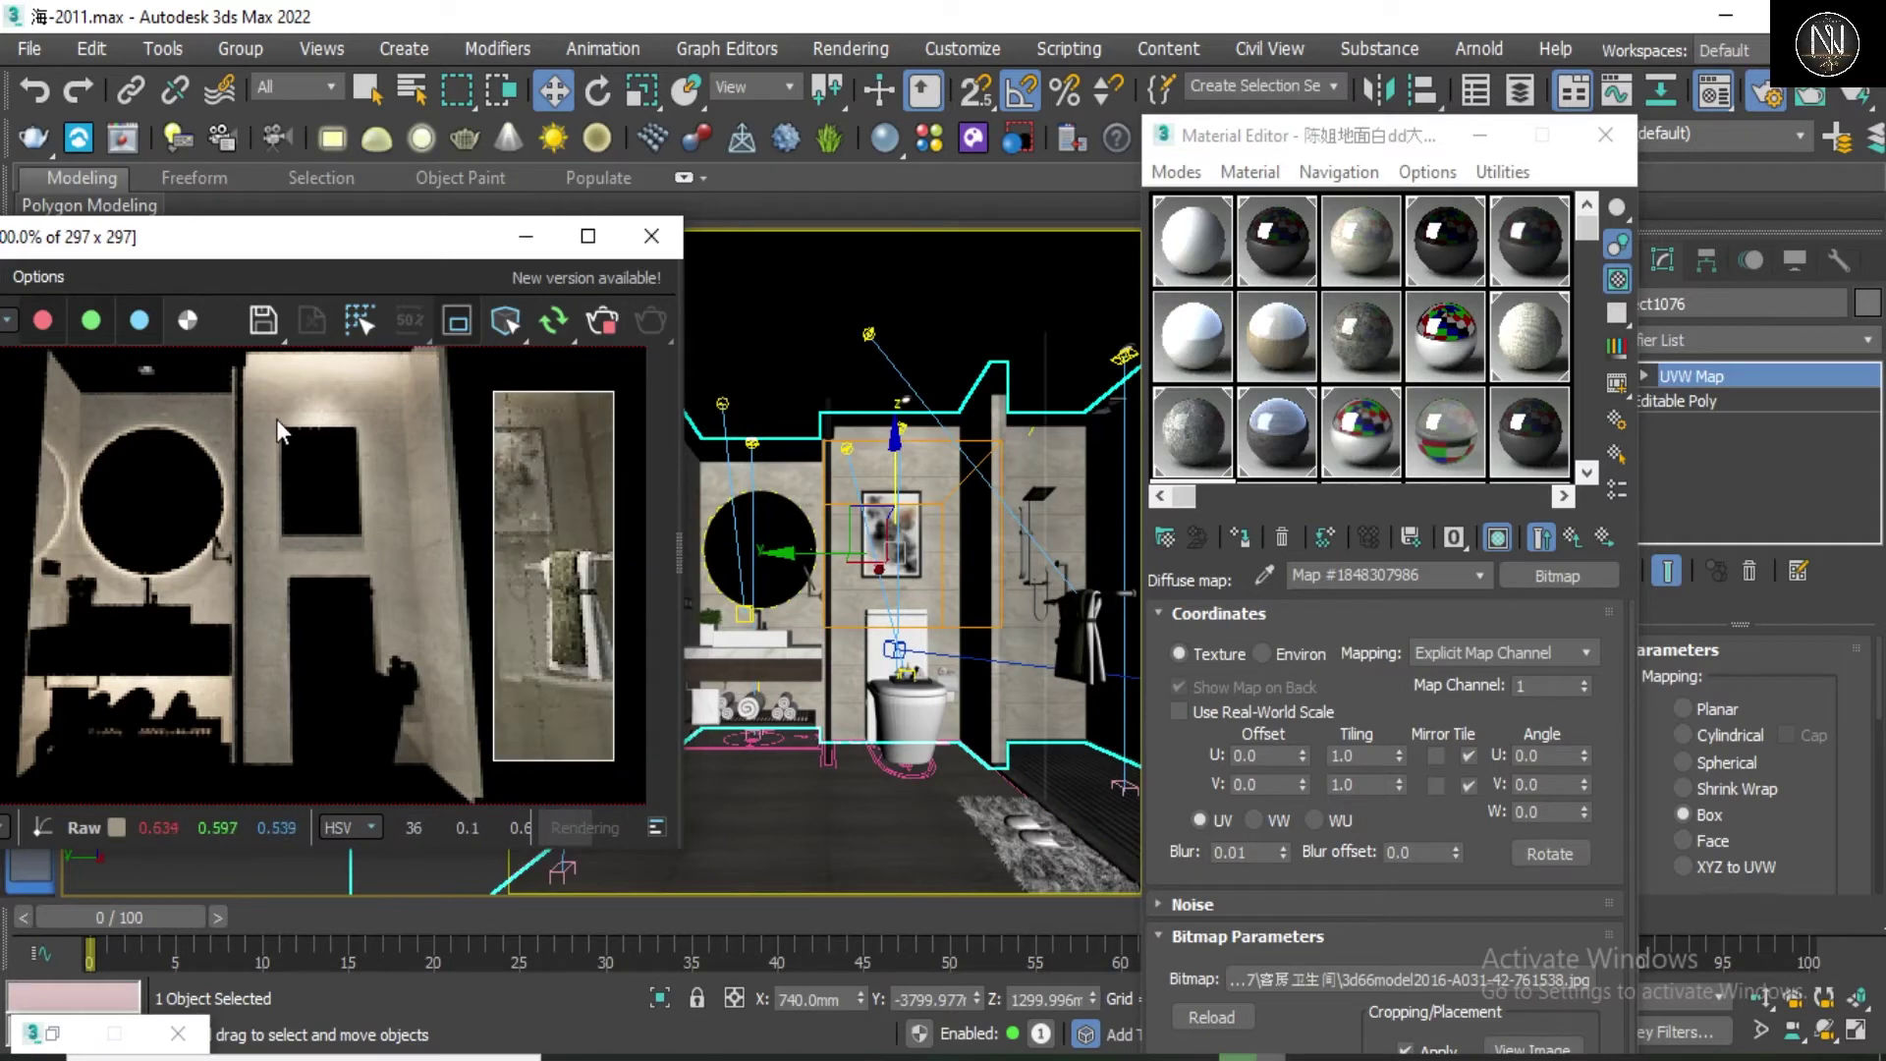
drag(267, 409, 393, 561)
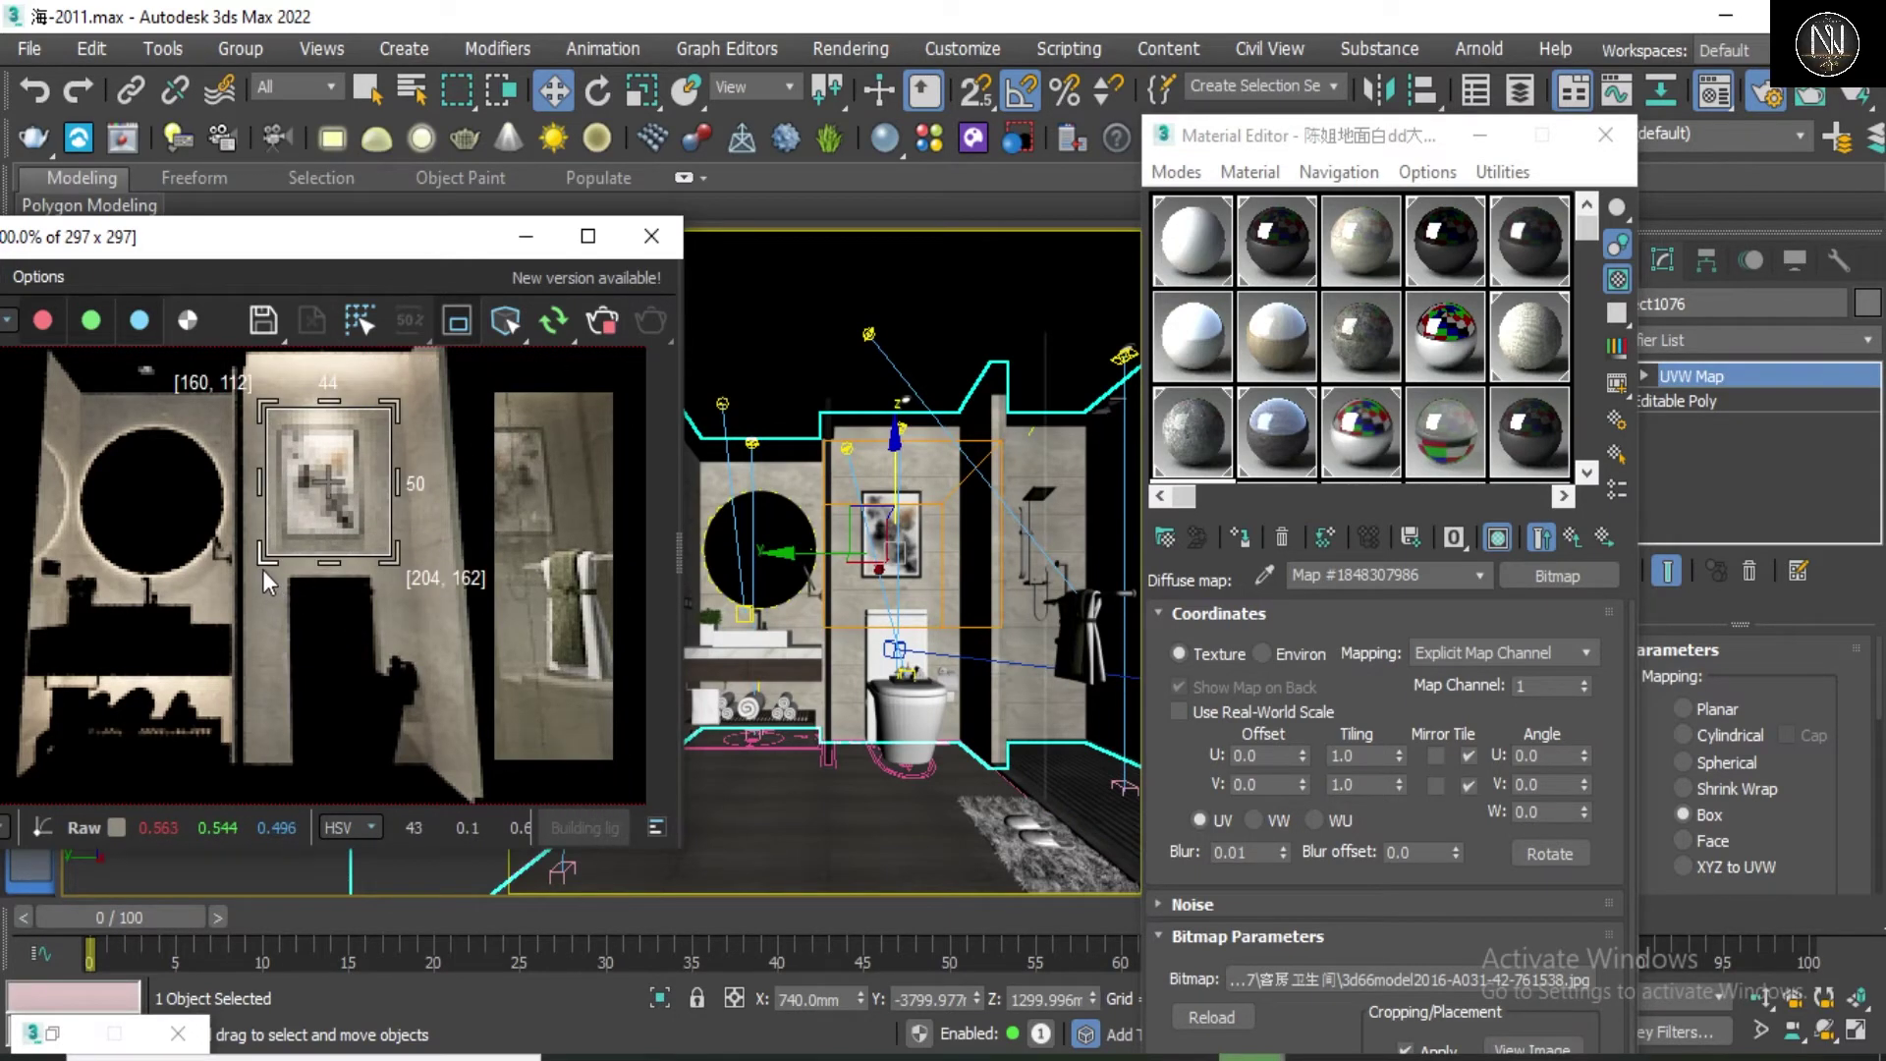
mouse_move(261, 566)
mouse_down()
mouse_move(315, 627)
mouse_move(362, 740)
mouse_move(255, 550)
mouse_up()
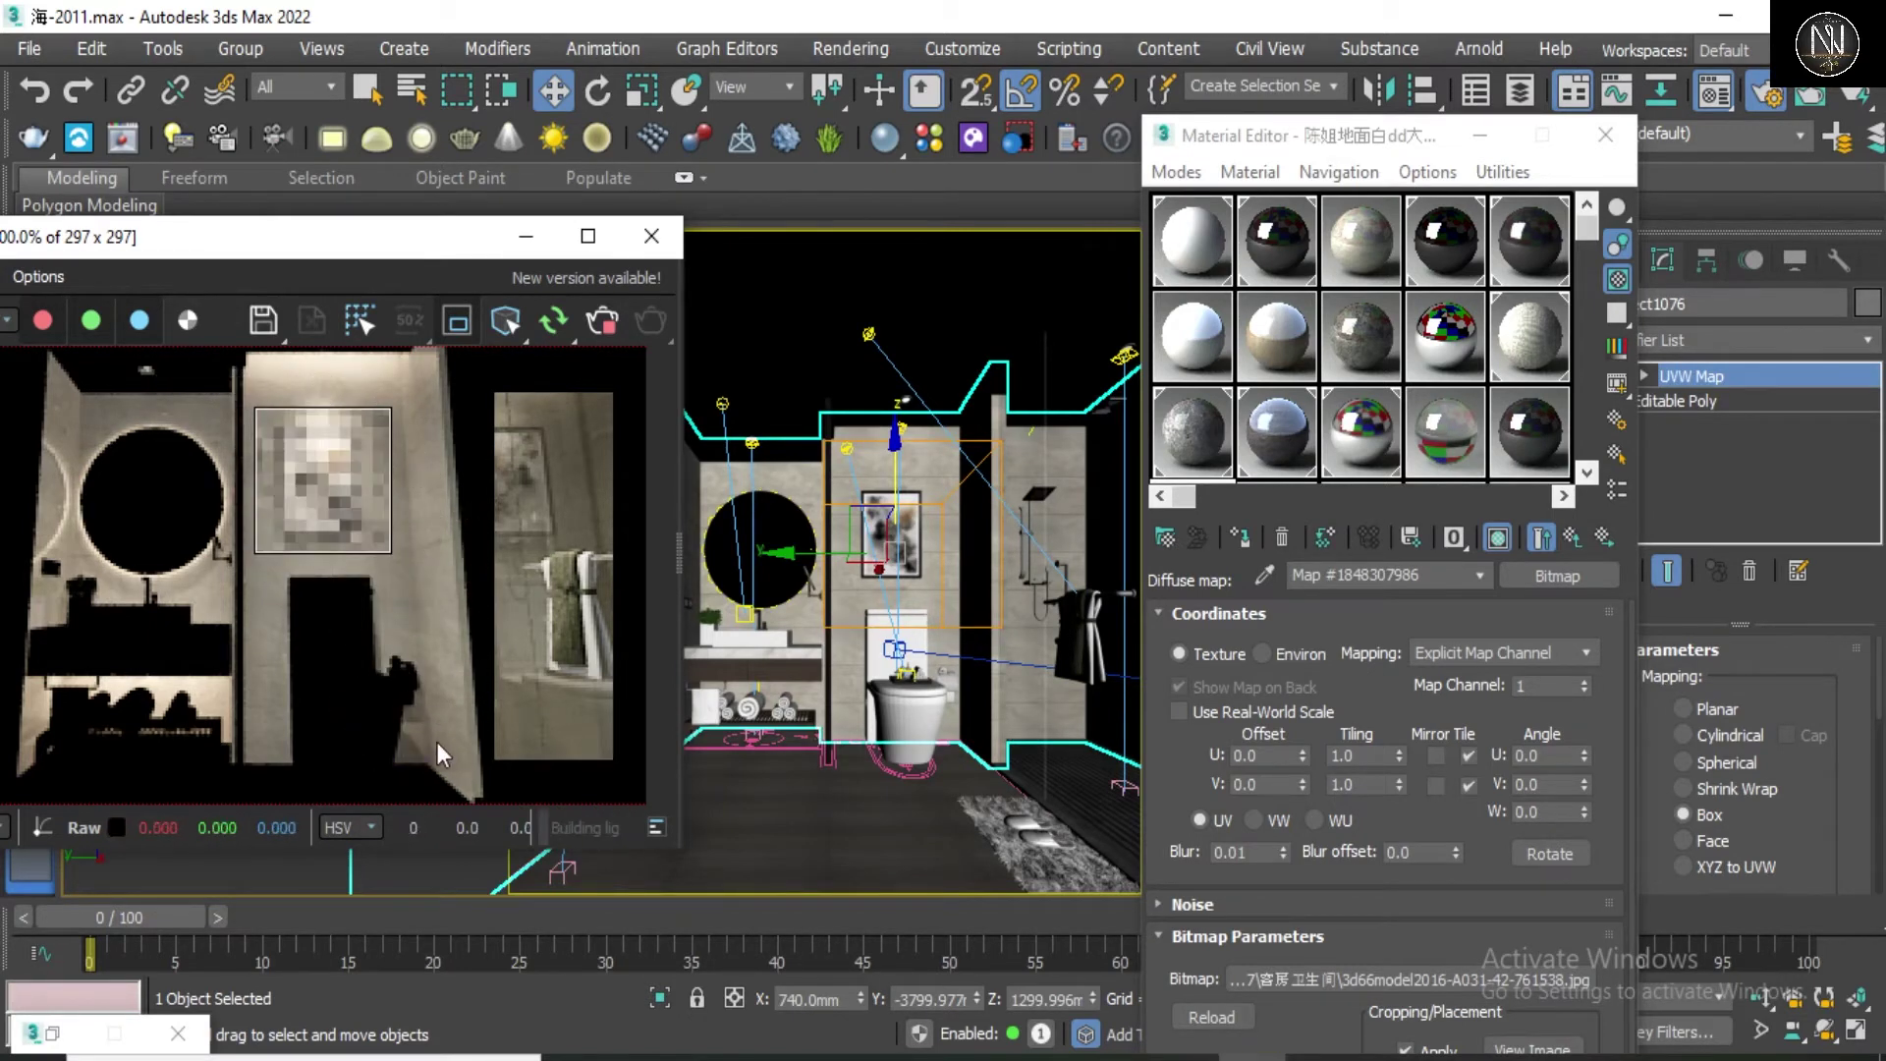
drag(409, 754, 252, 569)
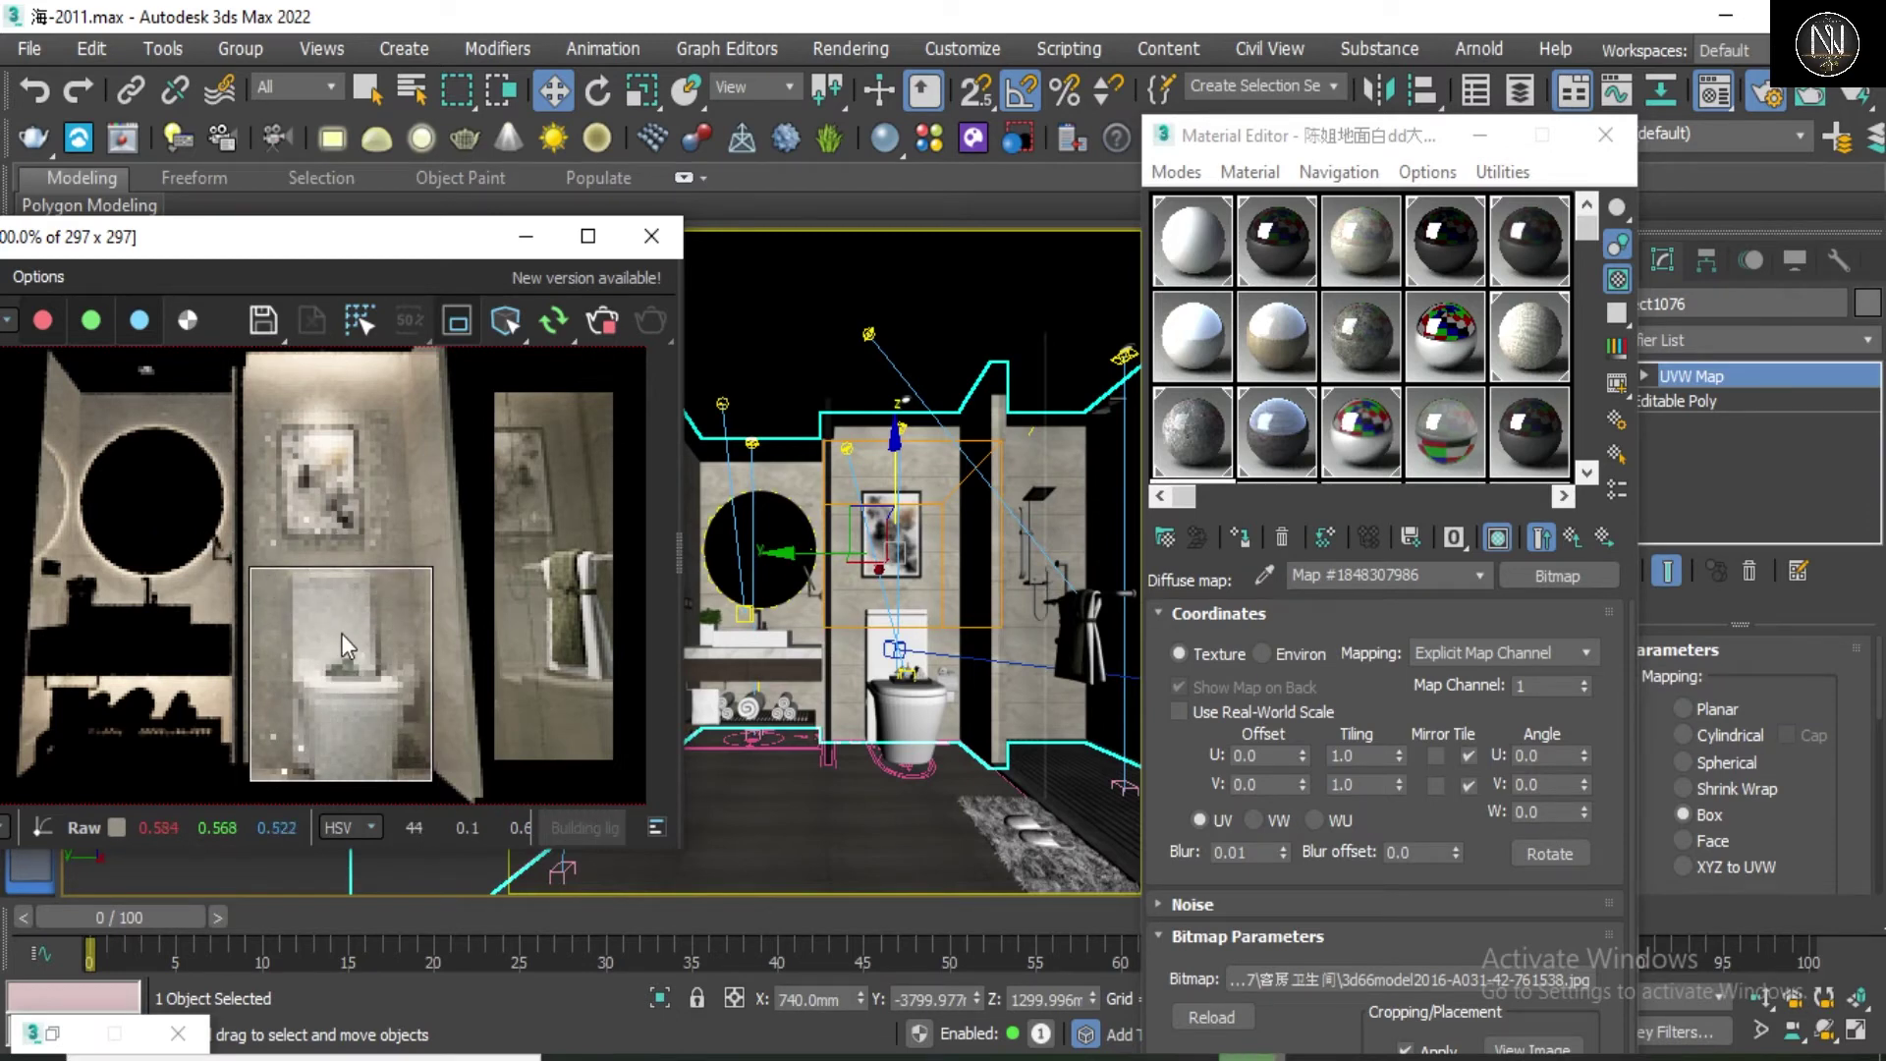
mouse_move(234, 616)
mouse_down()
mouse_move(179, 507)
mouse_move(71, 393)
mouse_up()
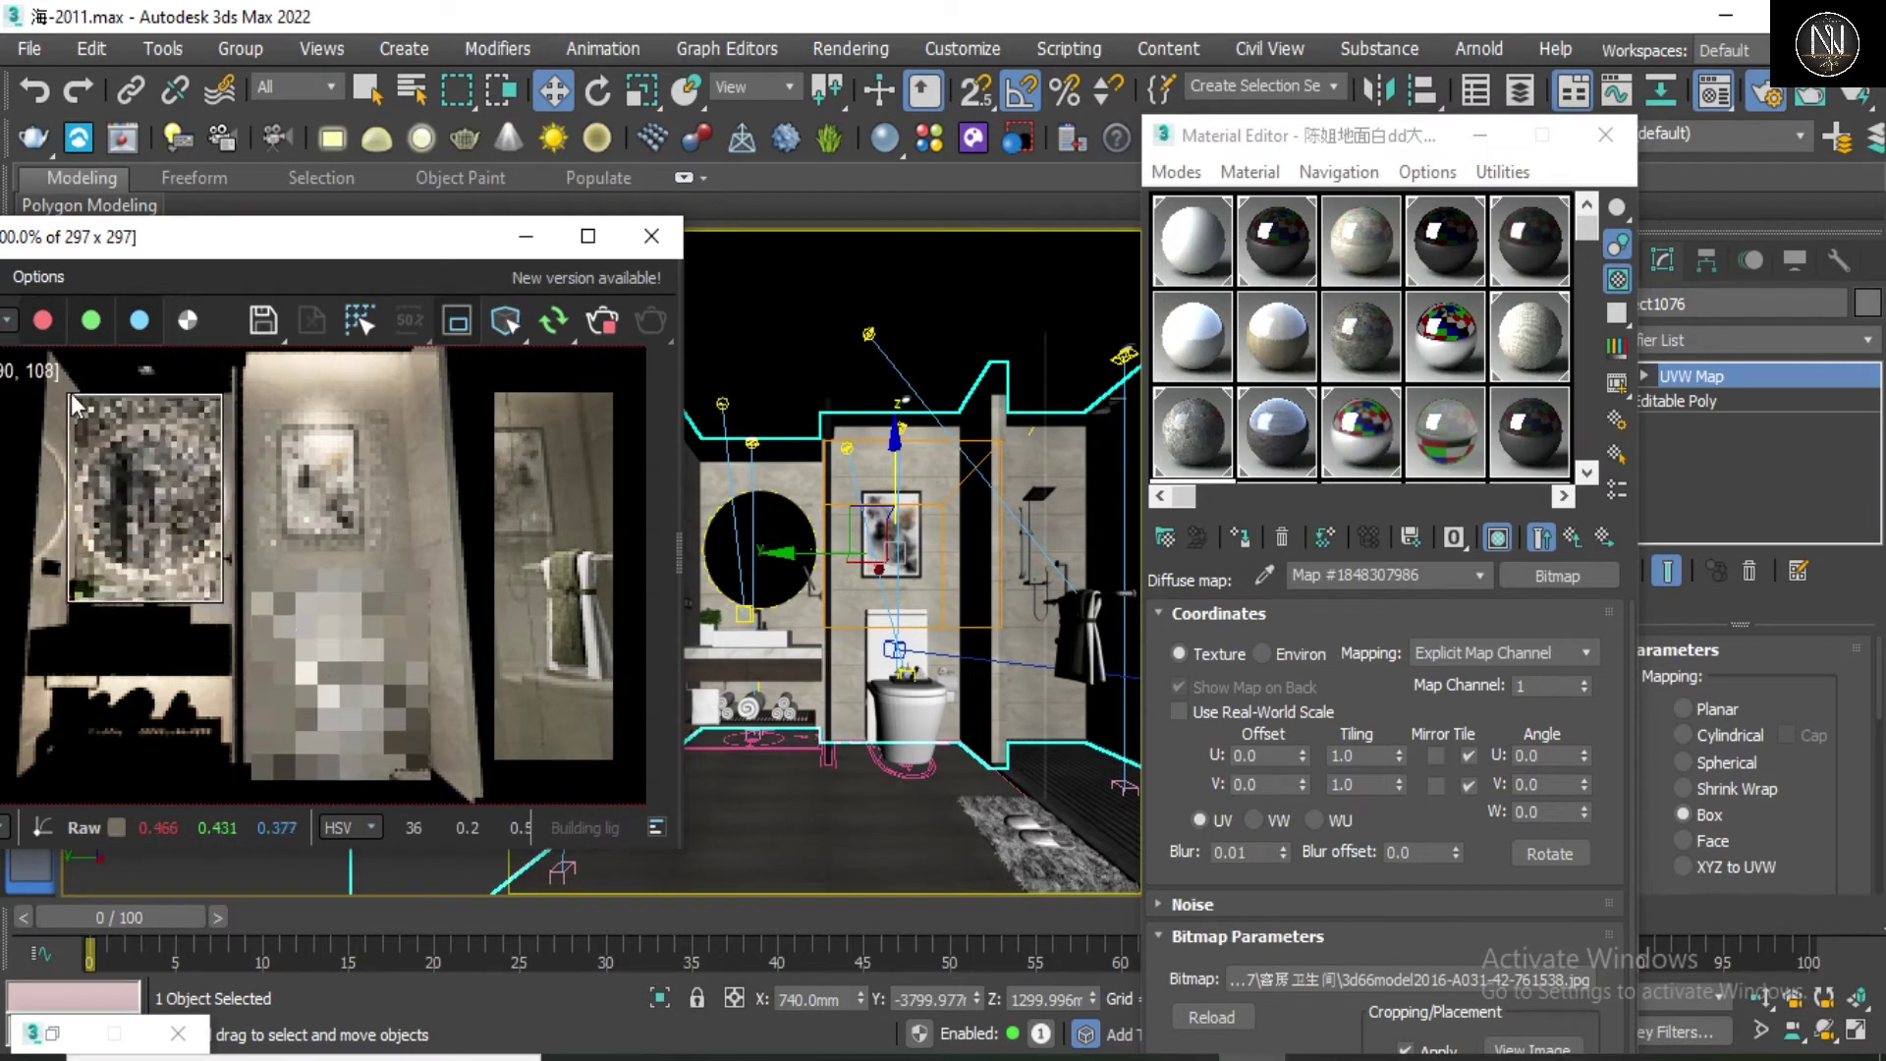
mouse_move(238, 678)
mouse_down()
mouse_move(34, 607)
mouse_move(8, 577)
mouse_up()
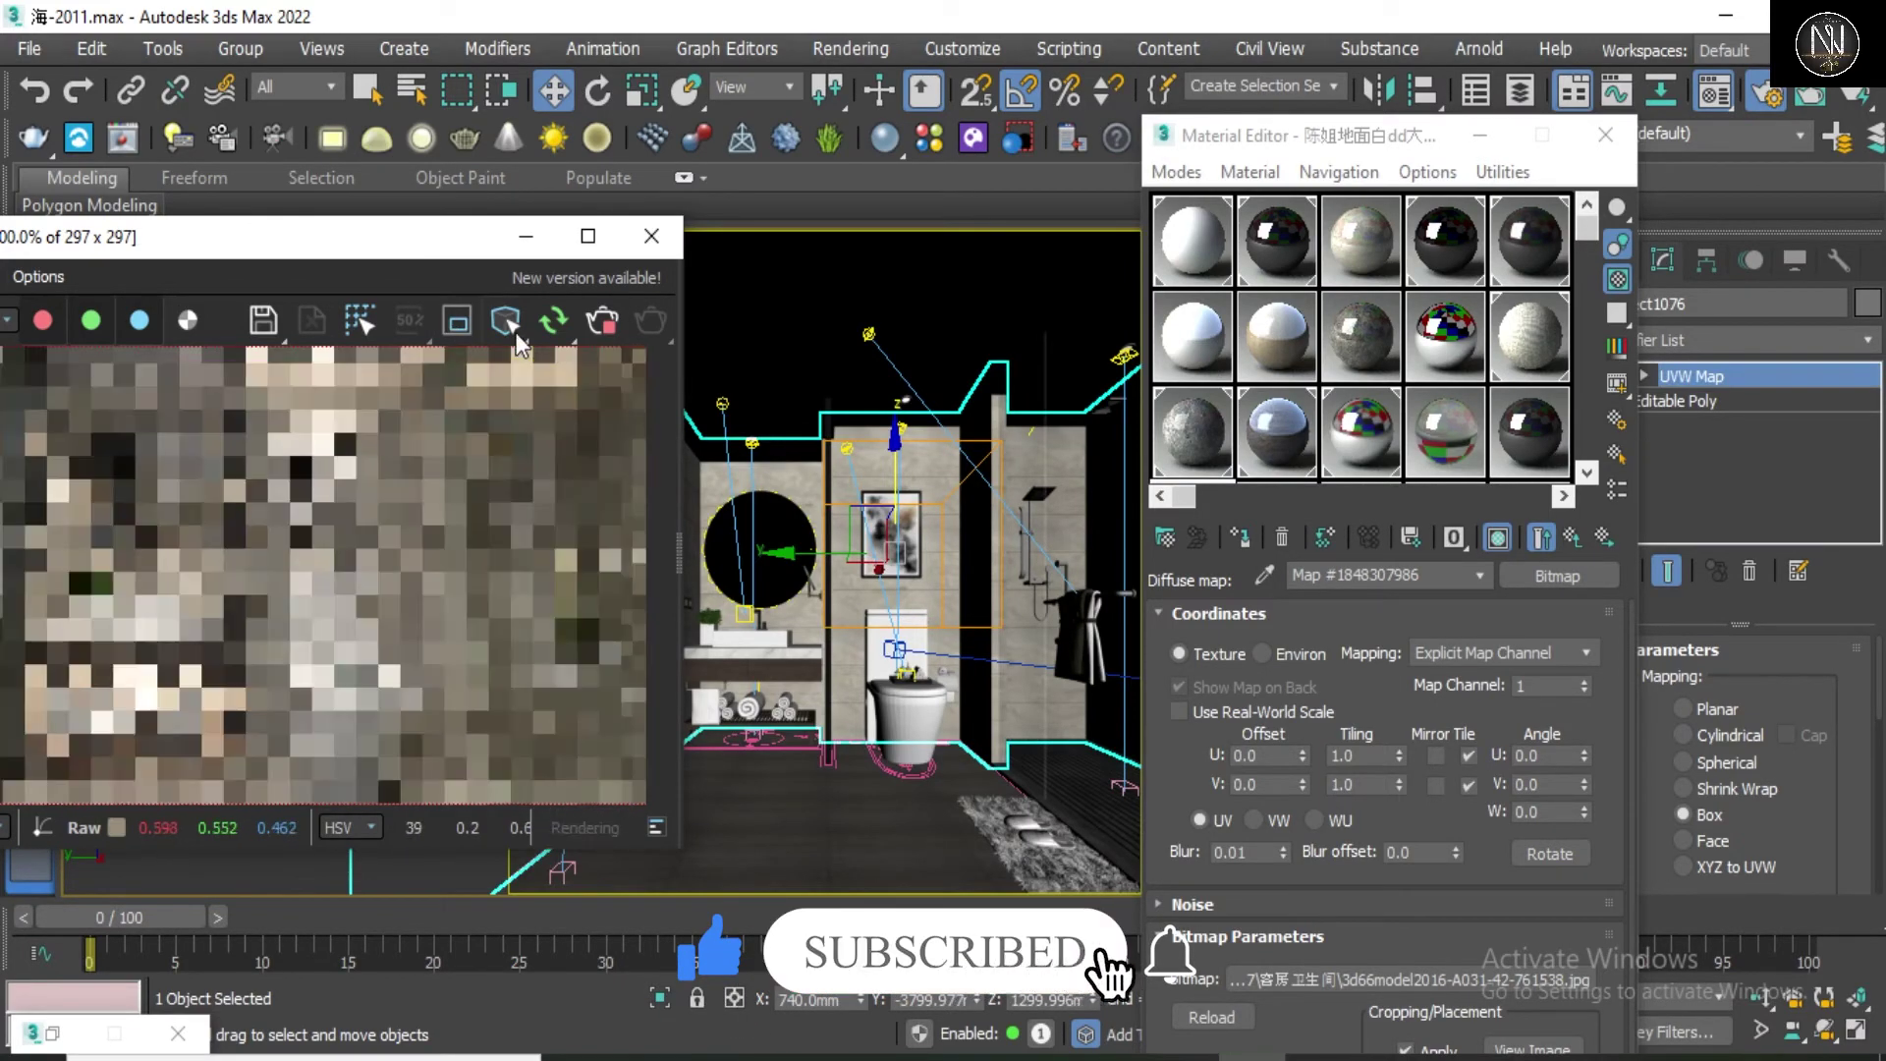
Step: Switch the IPR isolate mode to Lighting for a grey, lighting-only pass
click(521, 337)
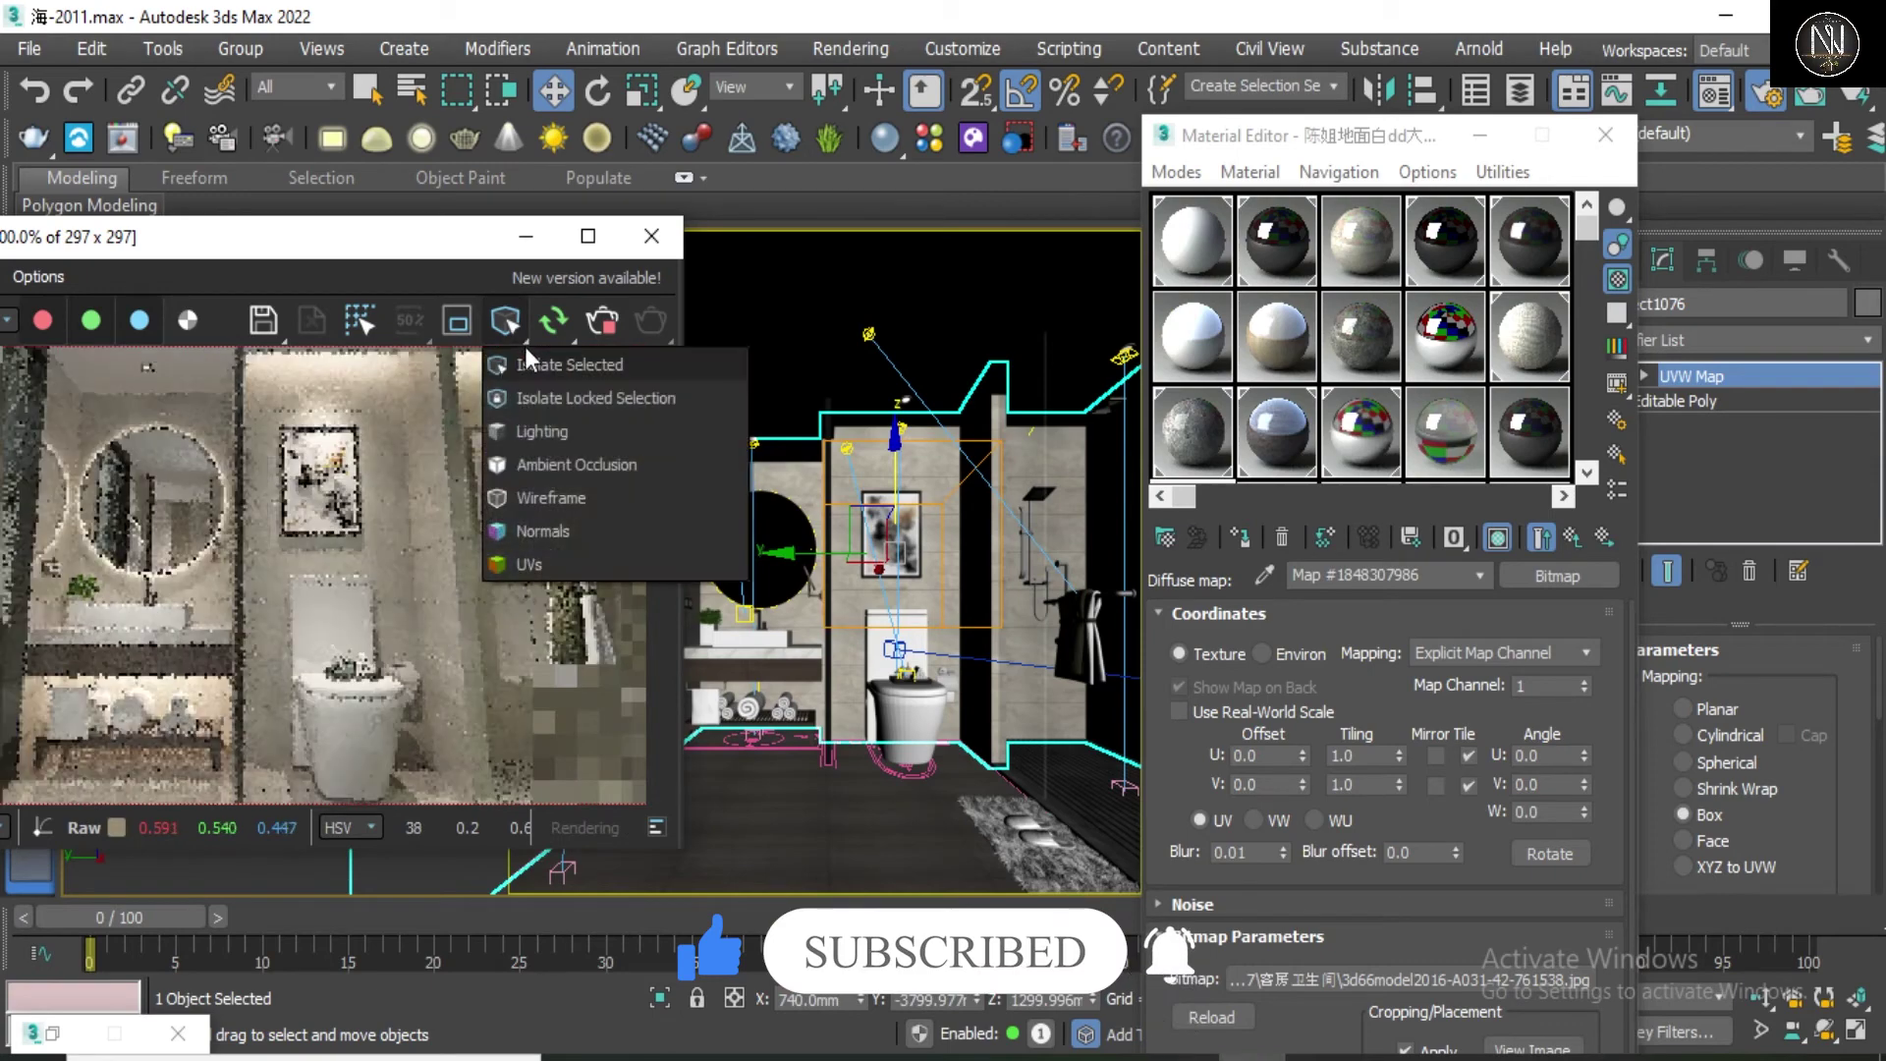
click(545, 431)
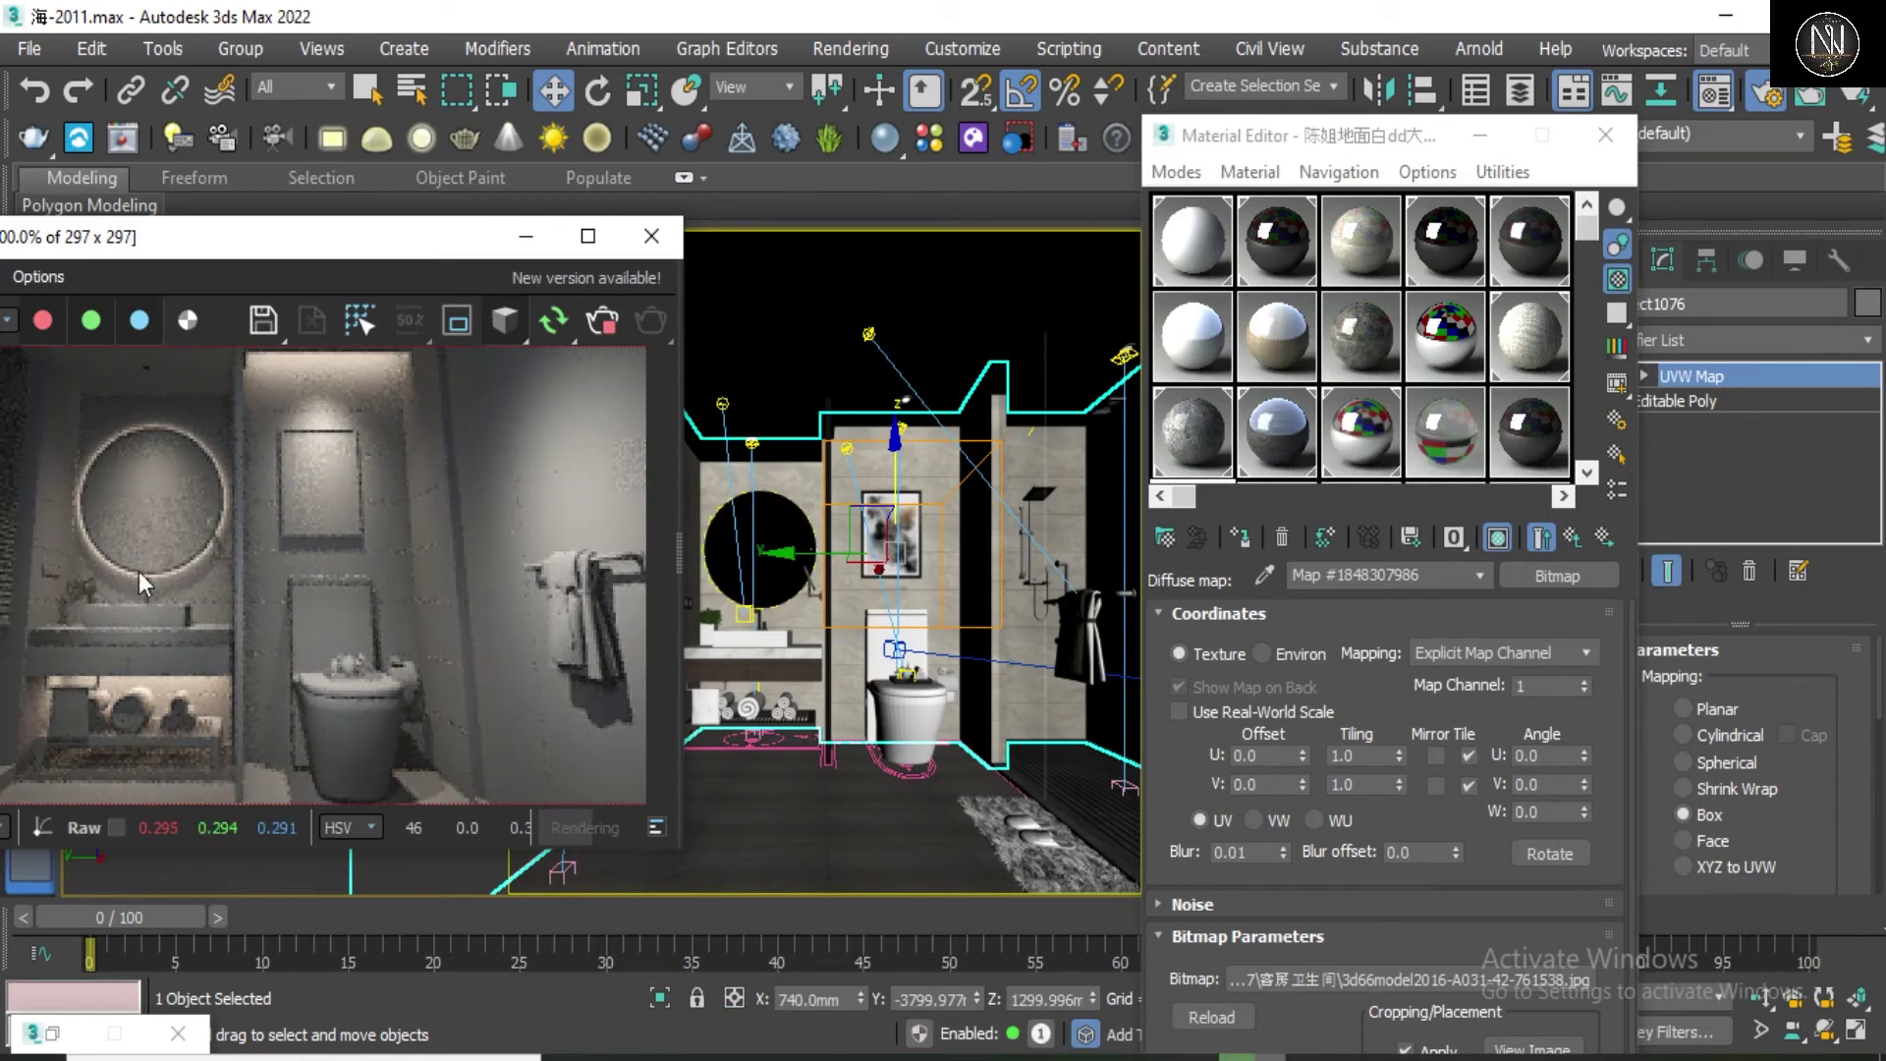
click(758, 681)
Step: Limit selection to Lights and switch off the targeted ceiling light and the VRayLight11022 strip
click(277, 88)
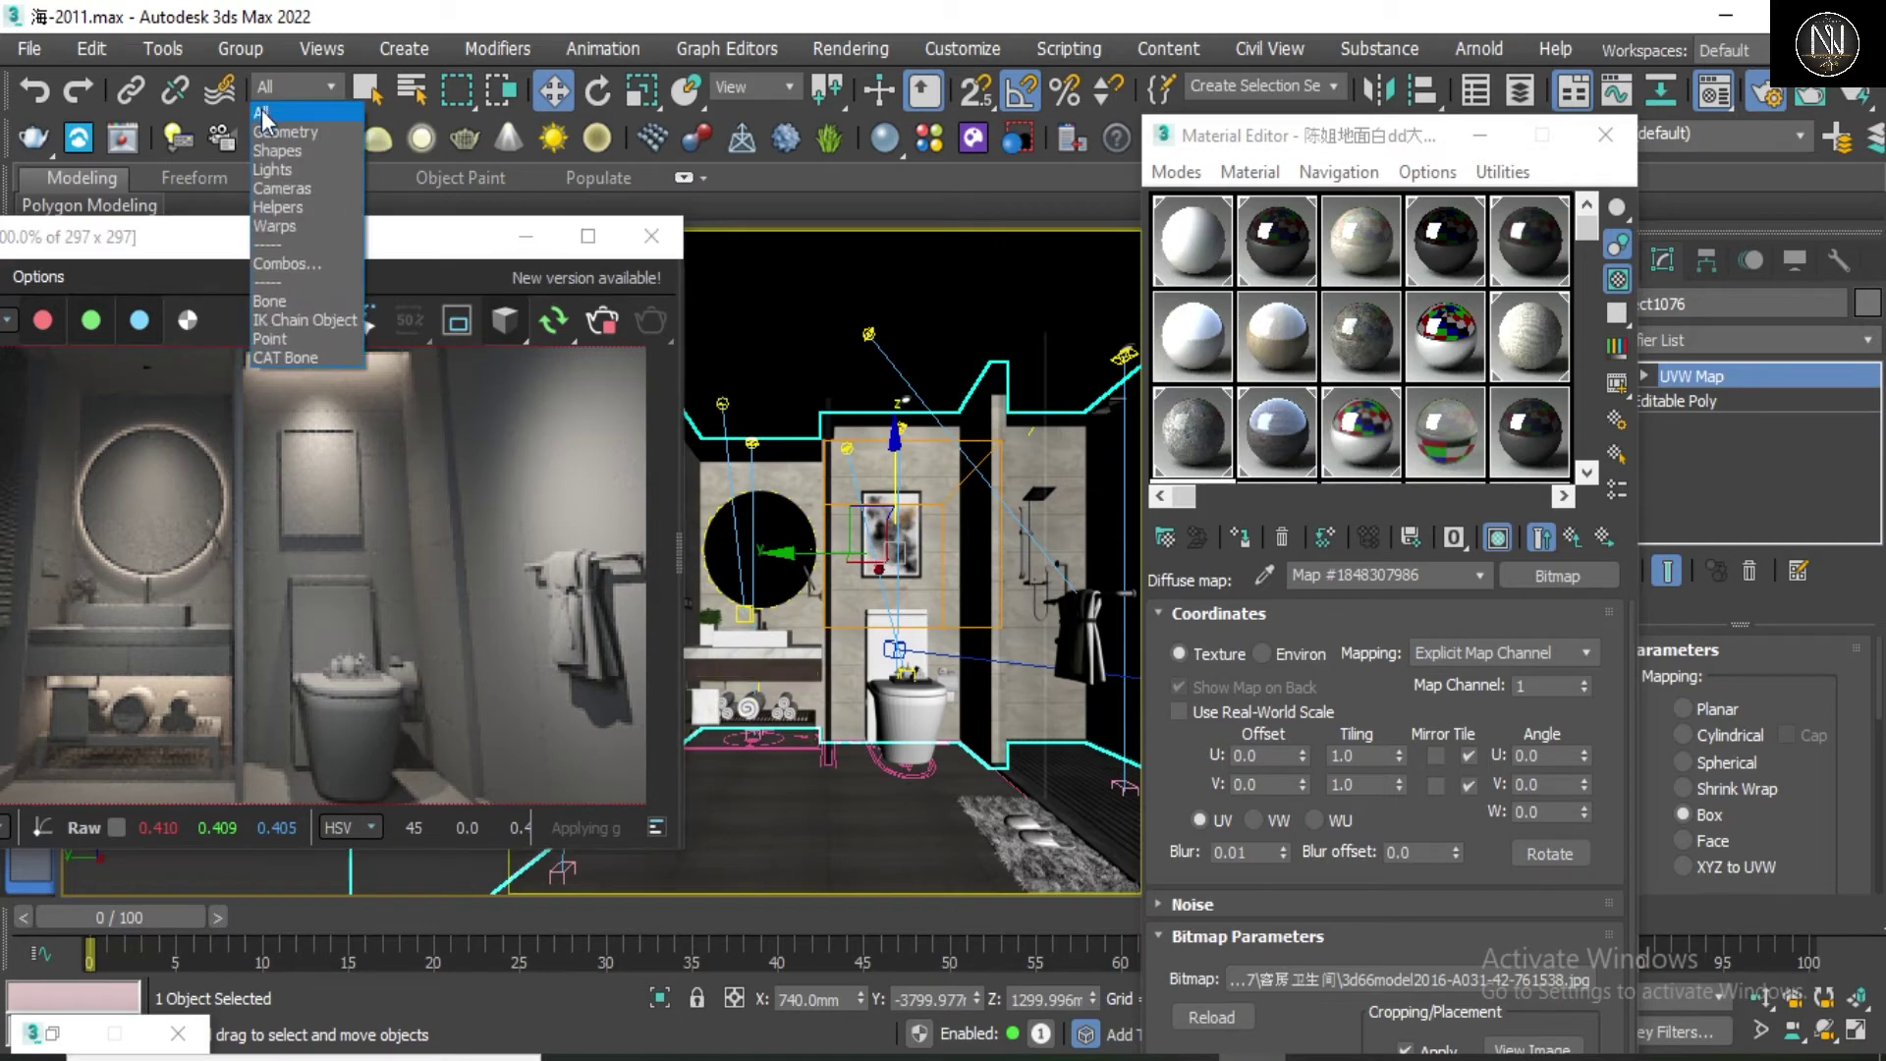
click(267, 171)
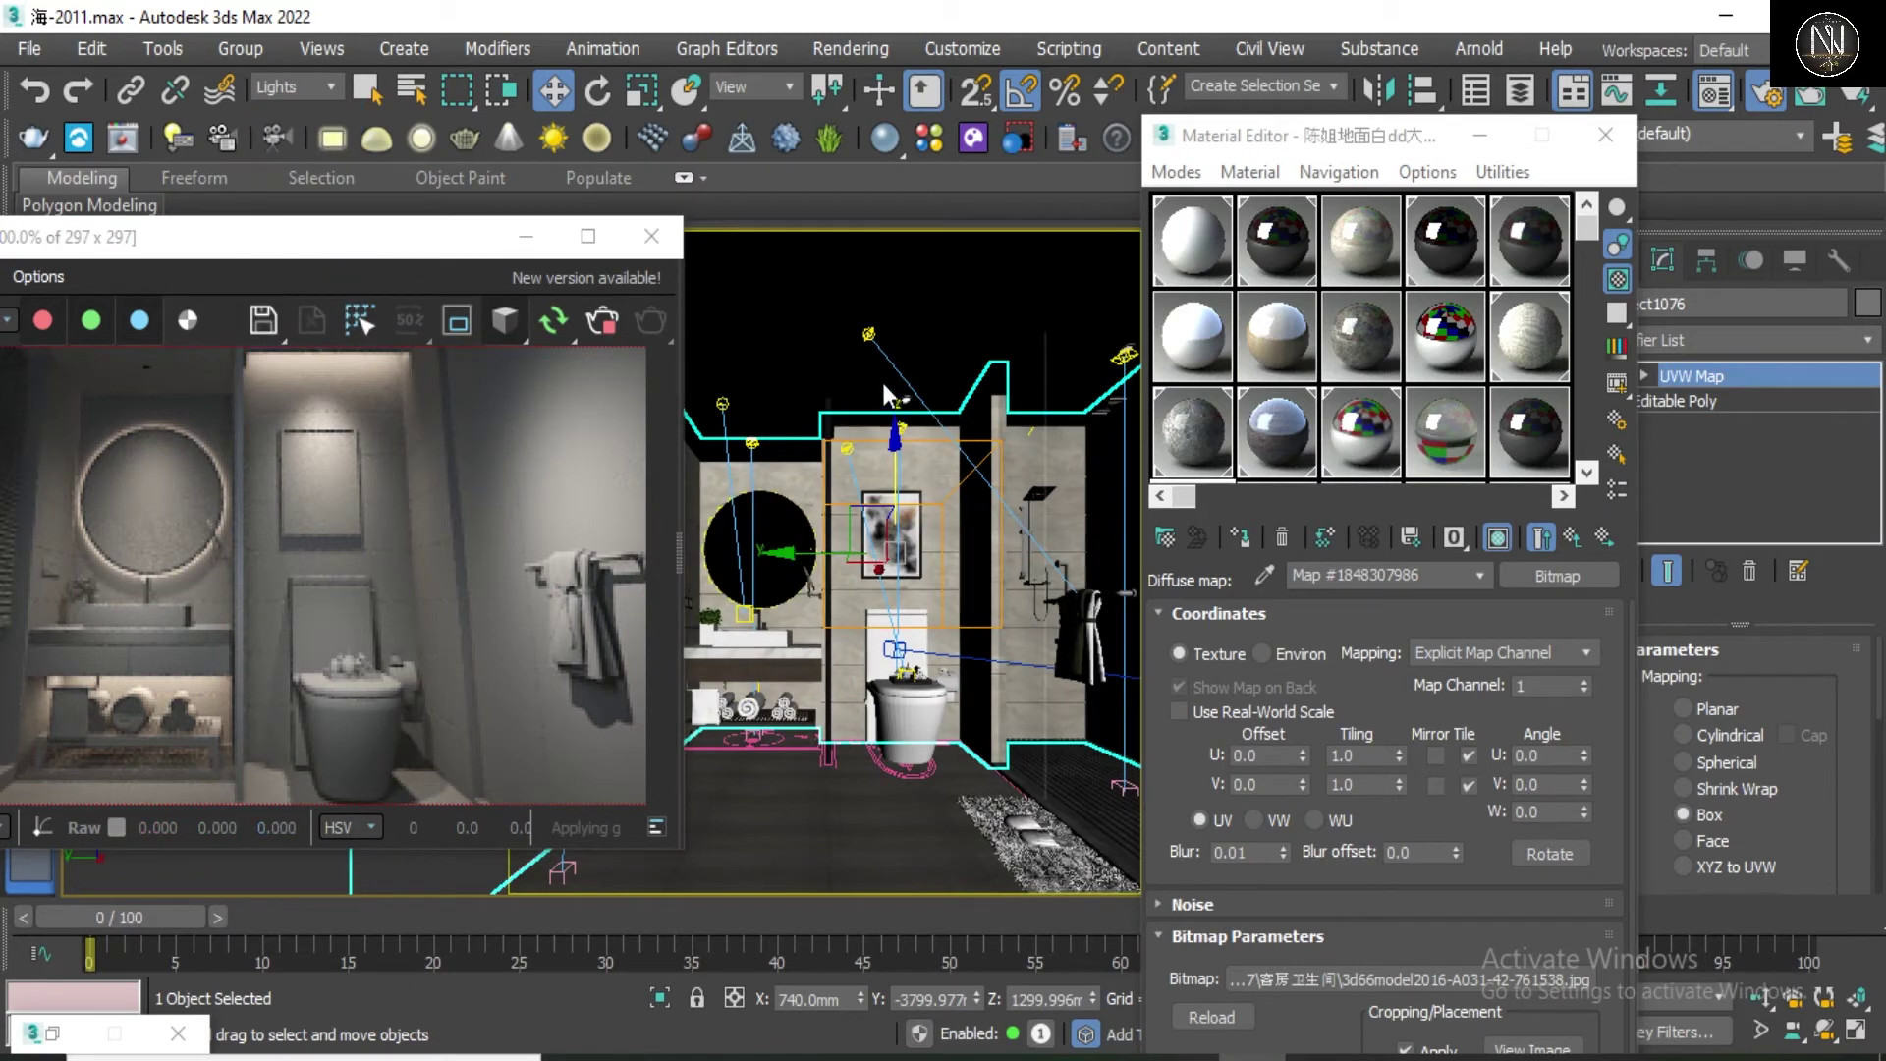
click(863, 331)
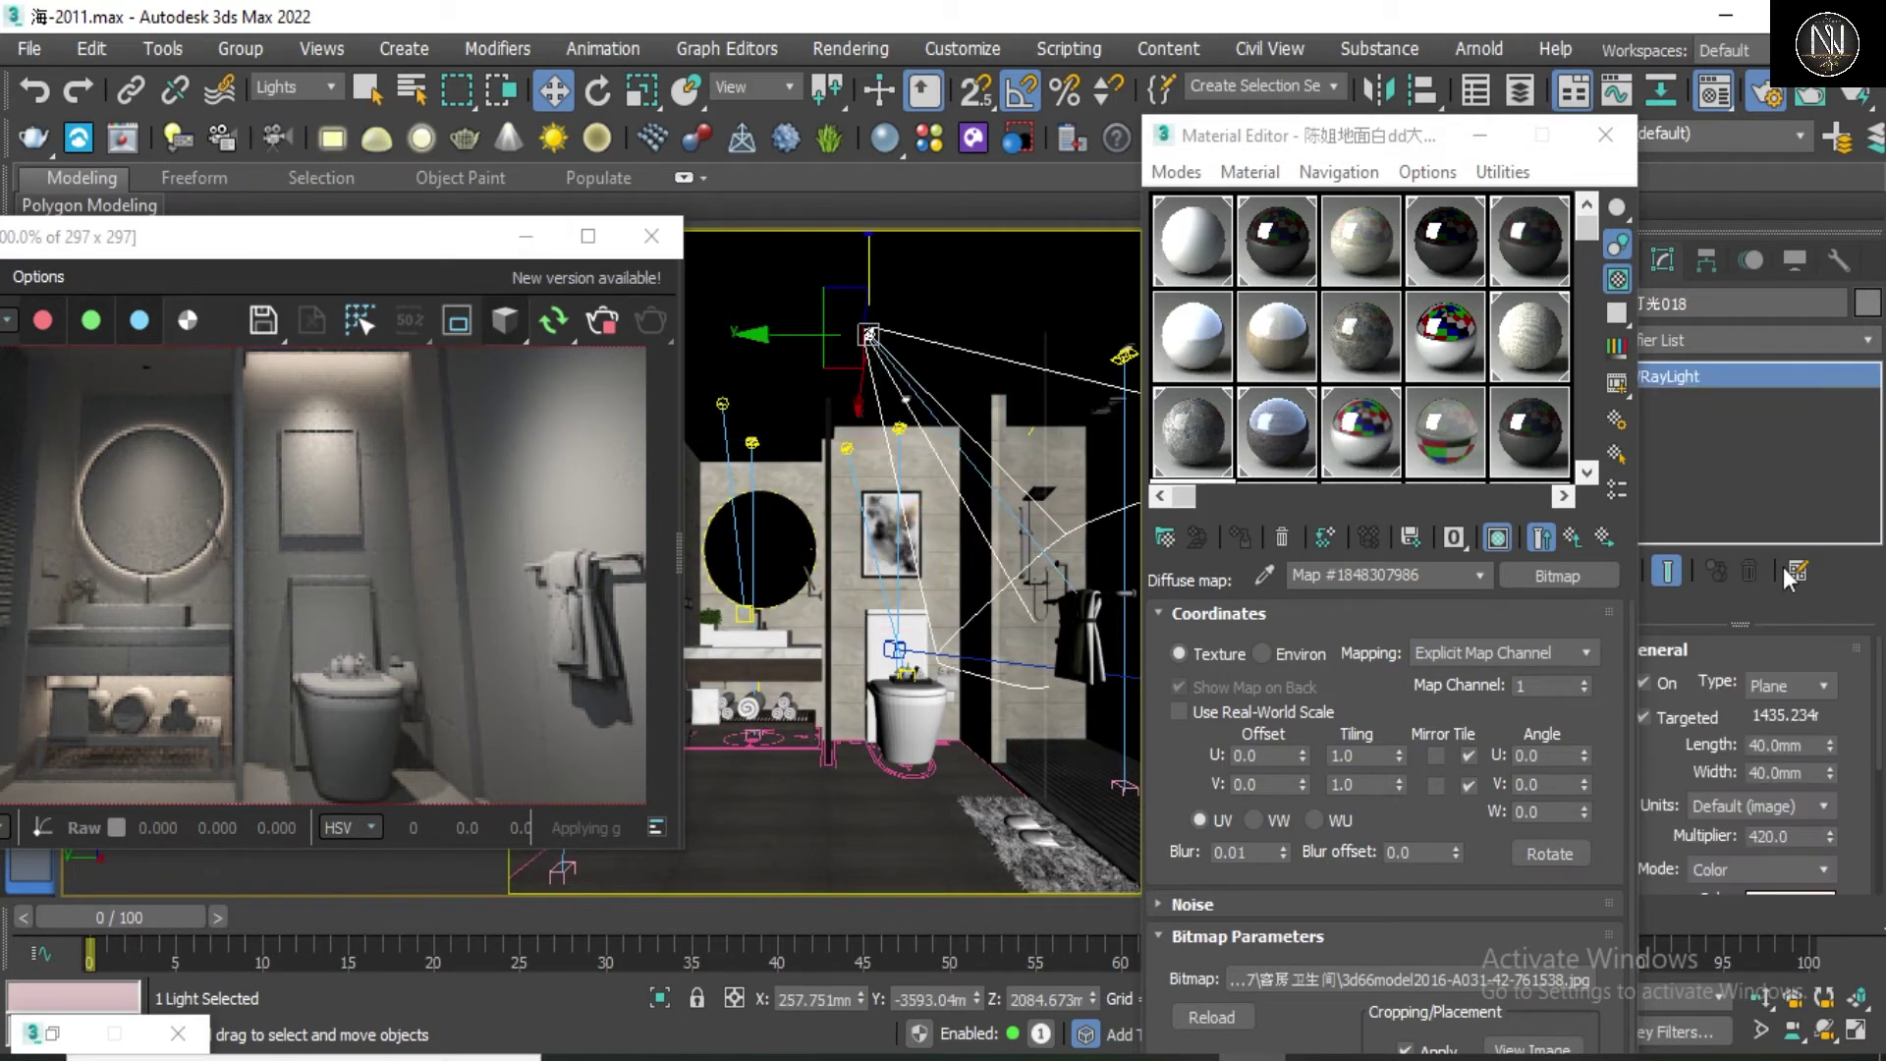
click(1669, 682)
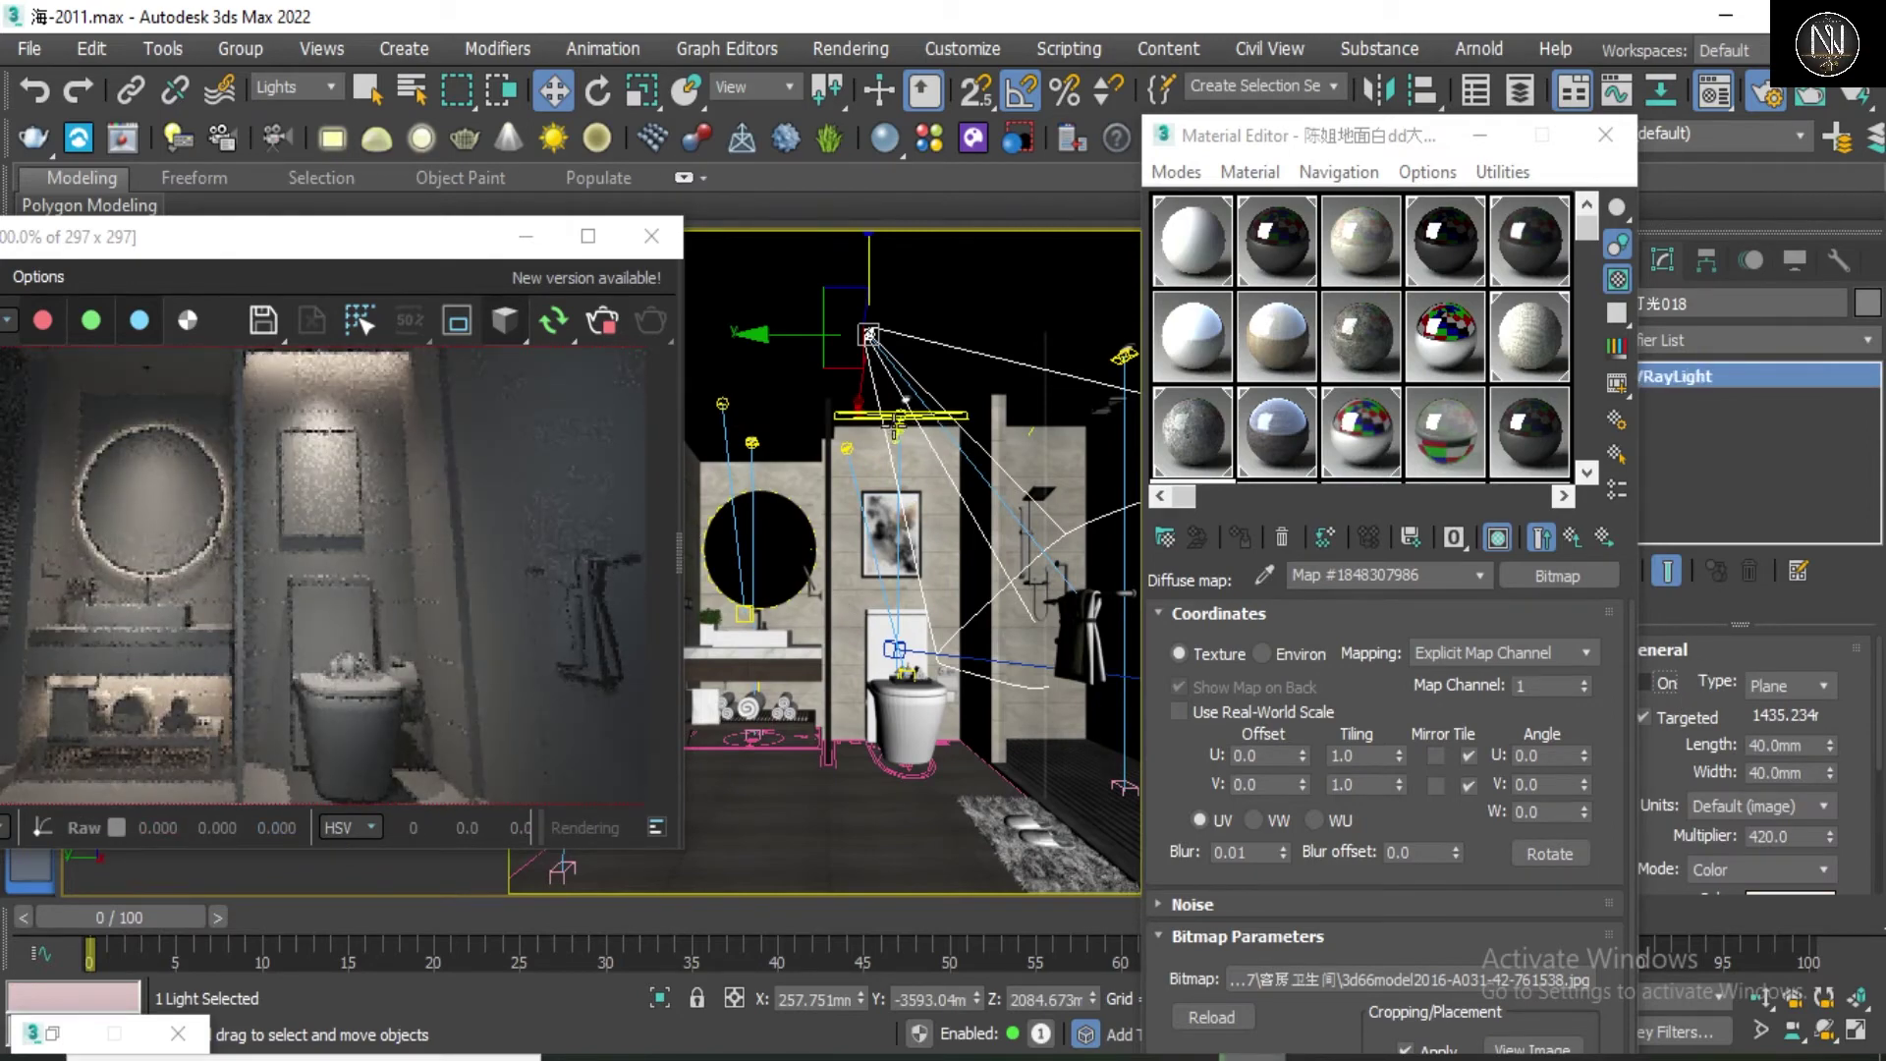
click(896, 421)
click(1675, 676)
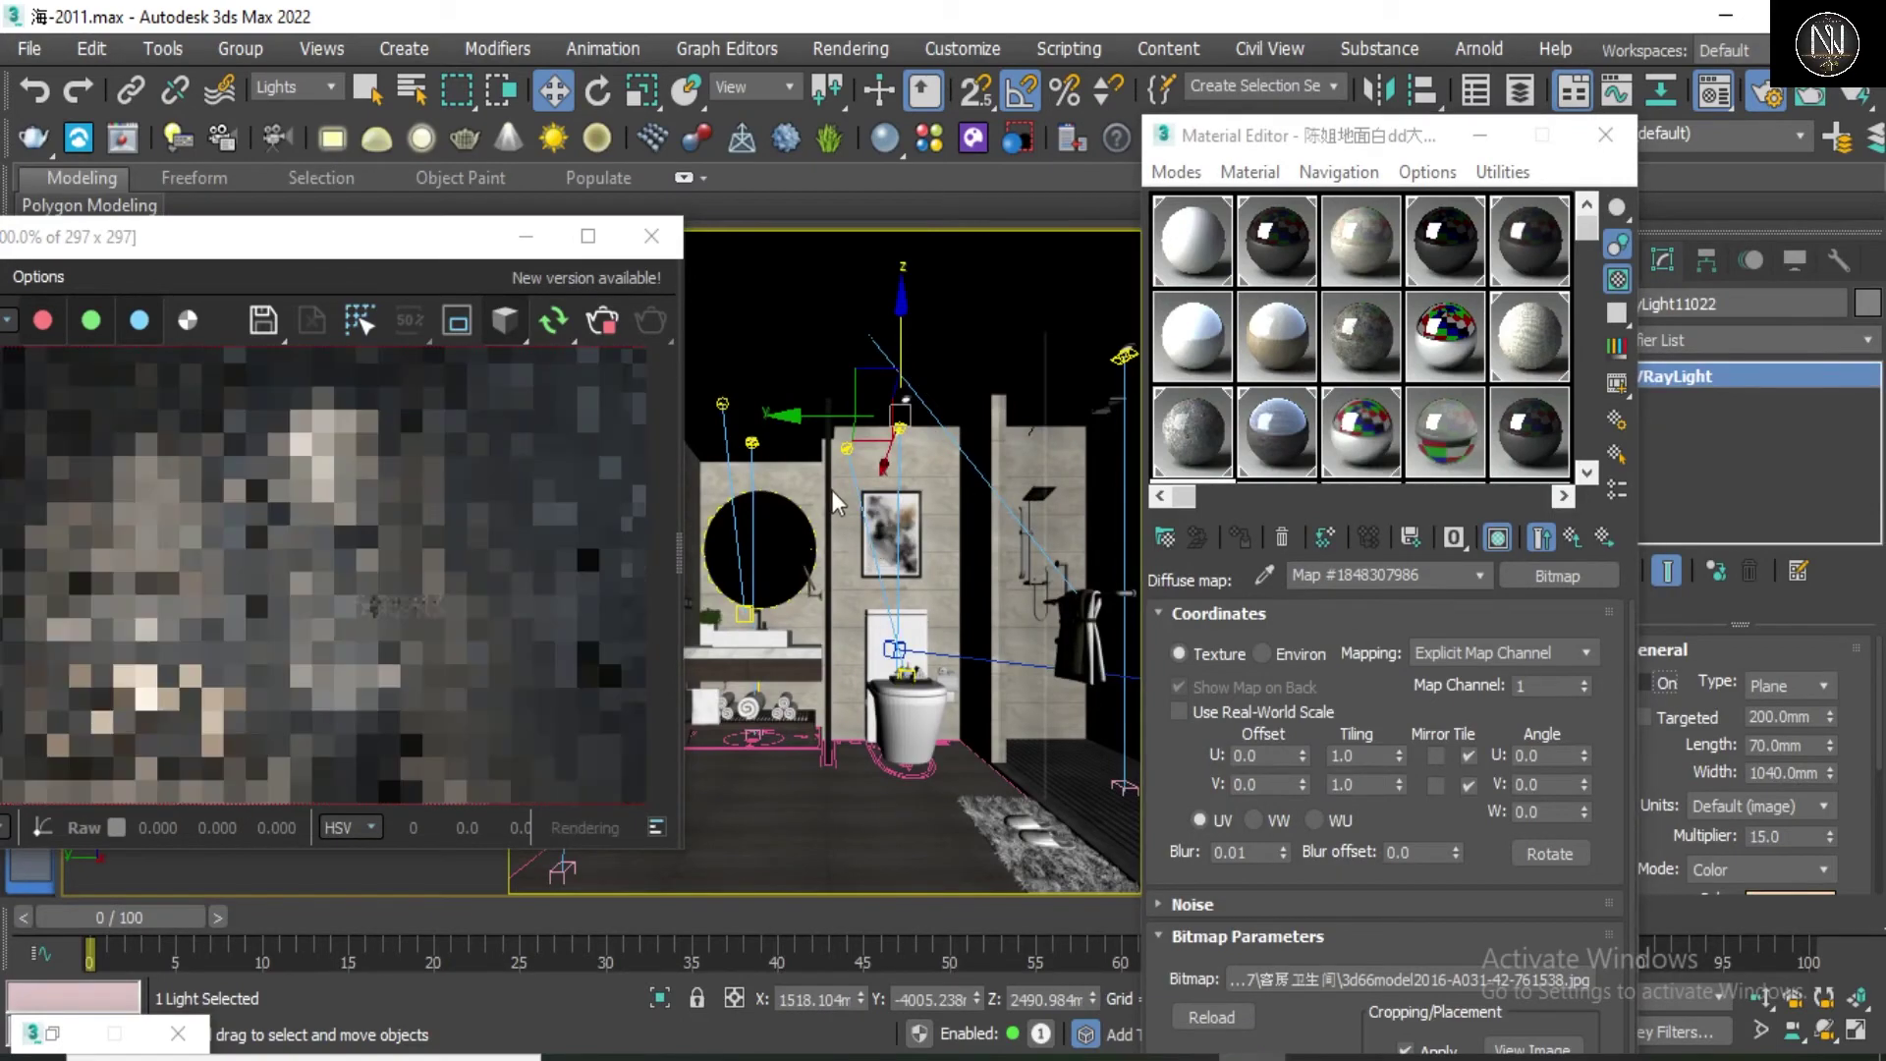
Step: Switch off the lights above the round mirror and under the sink, then select the mirror's light group
click(751, 444)
click(1684, 688)
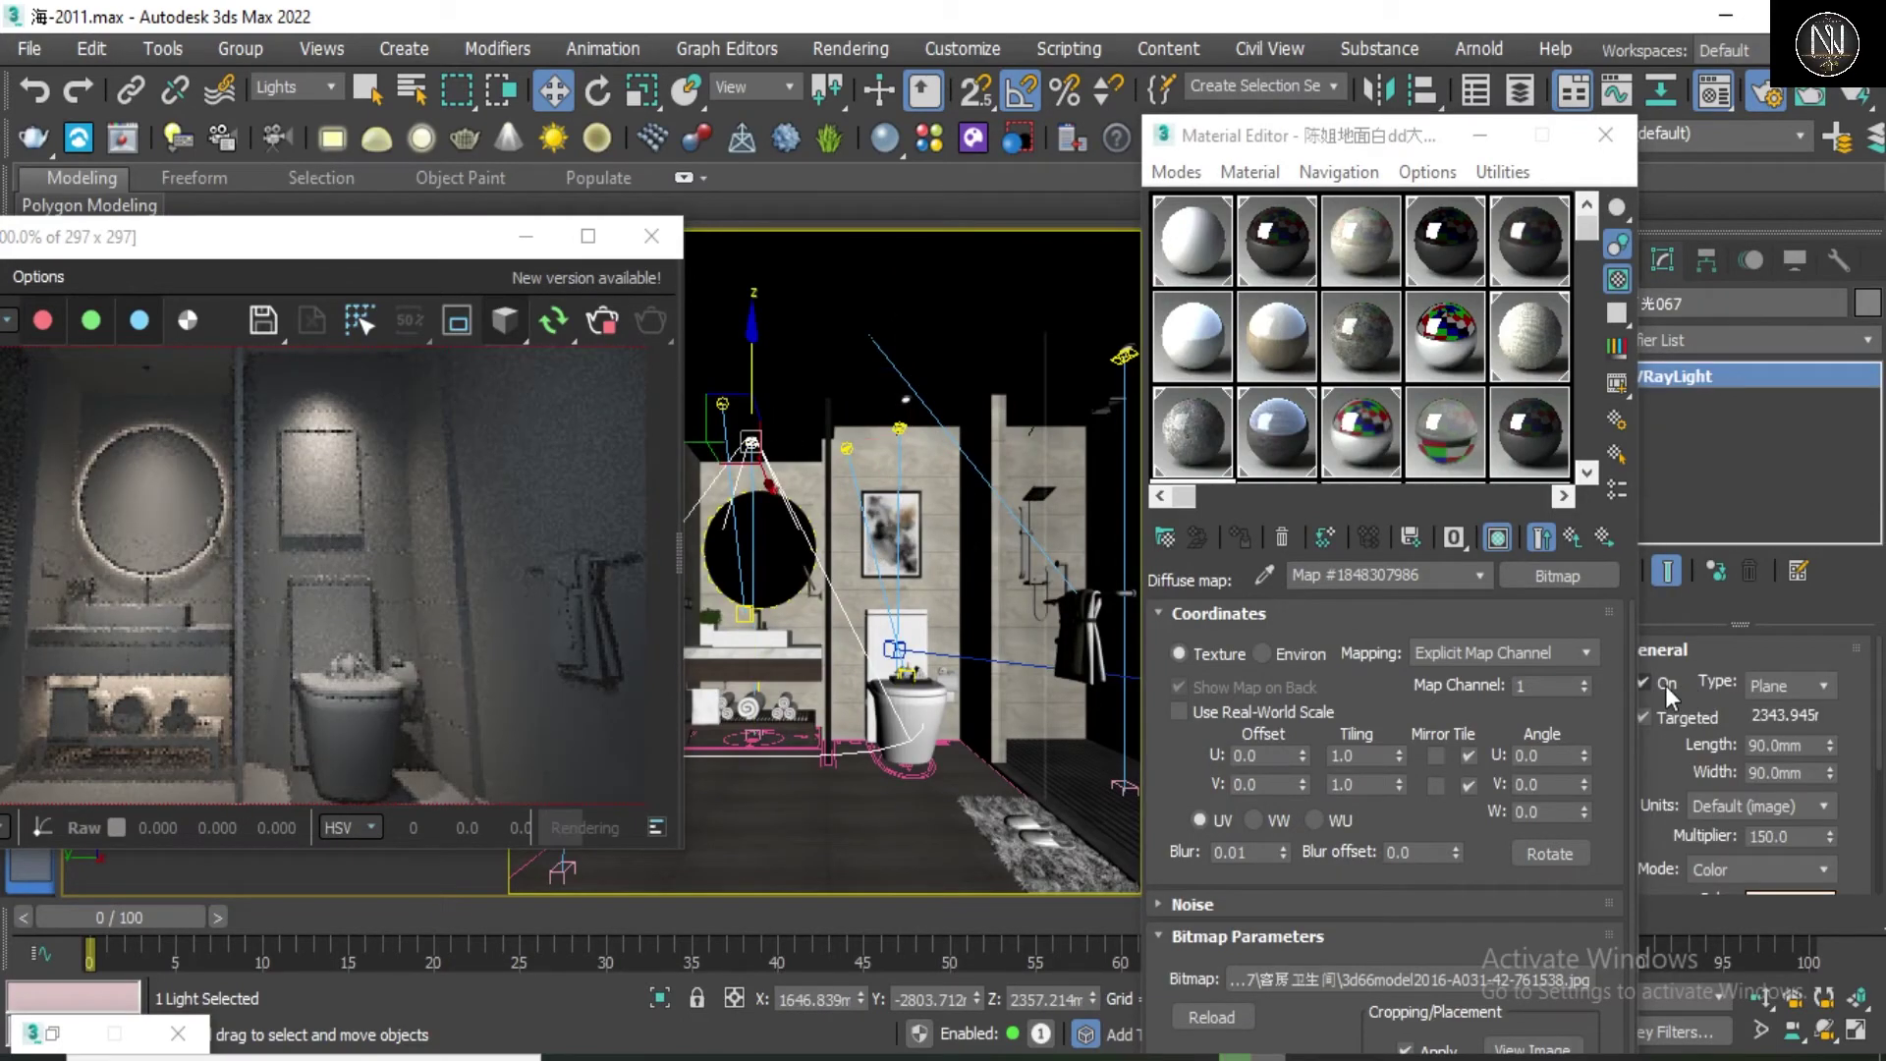
click(722, 405)
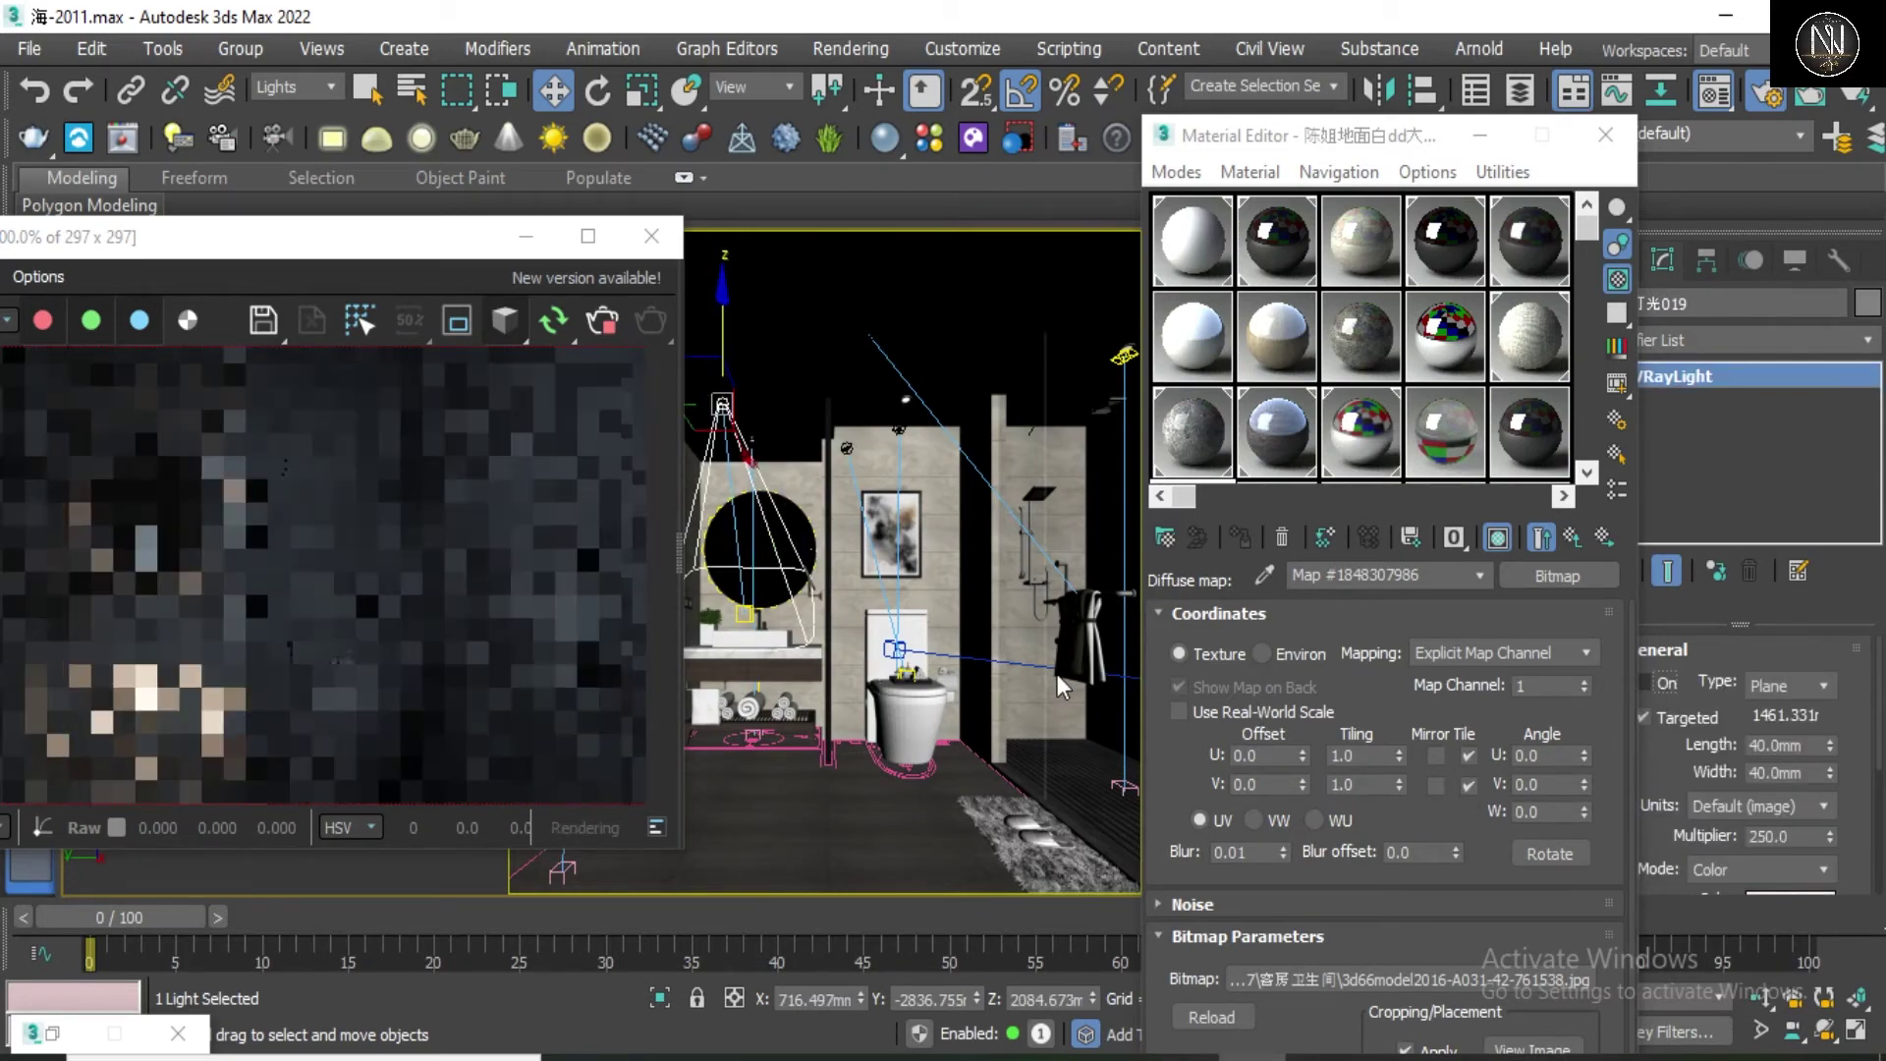
click(769, 679)
click(1663, 691)
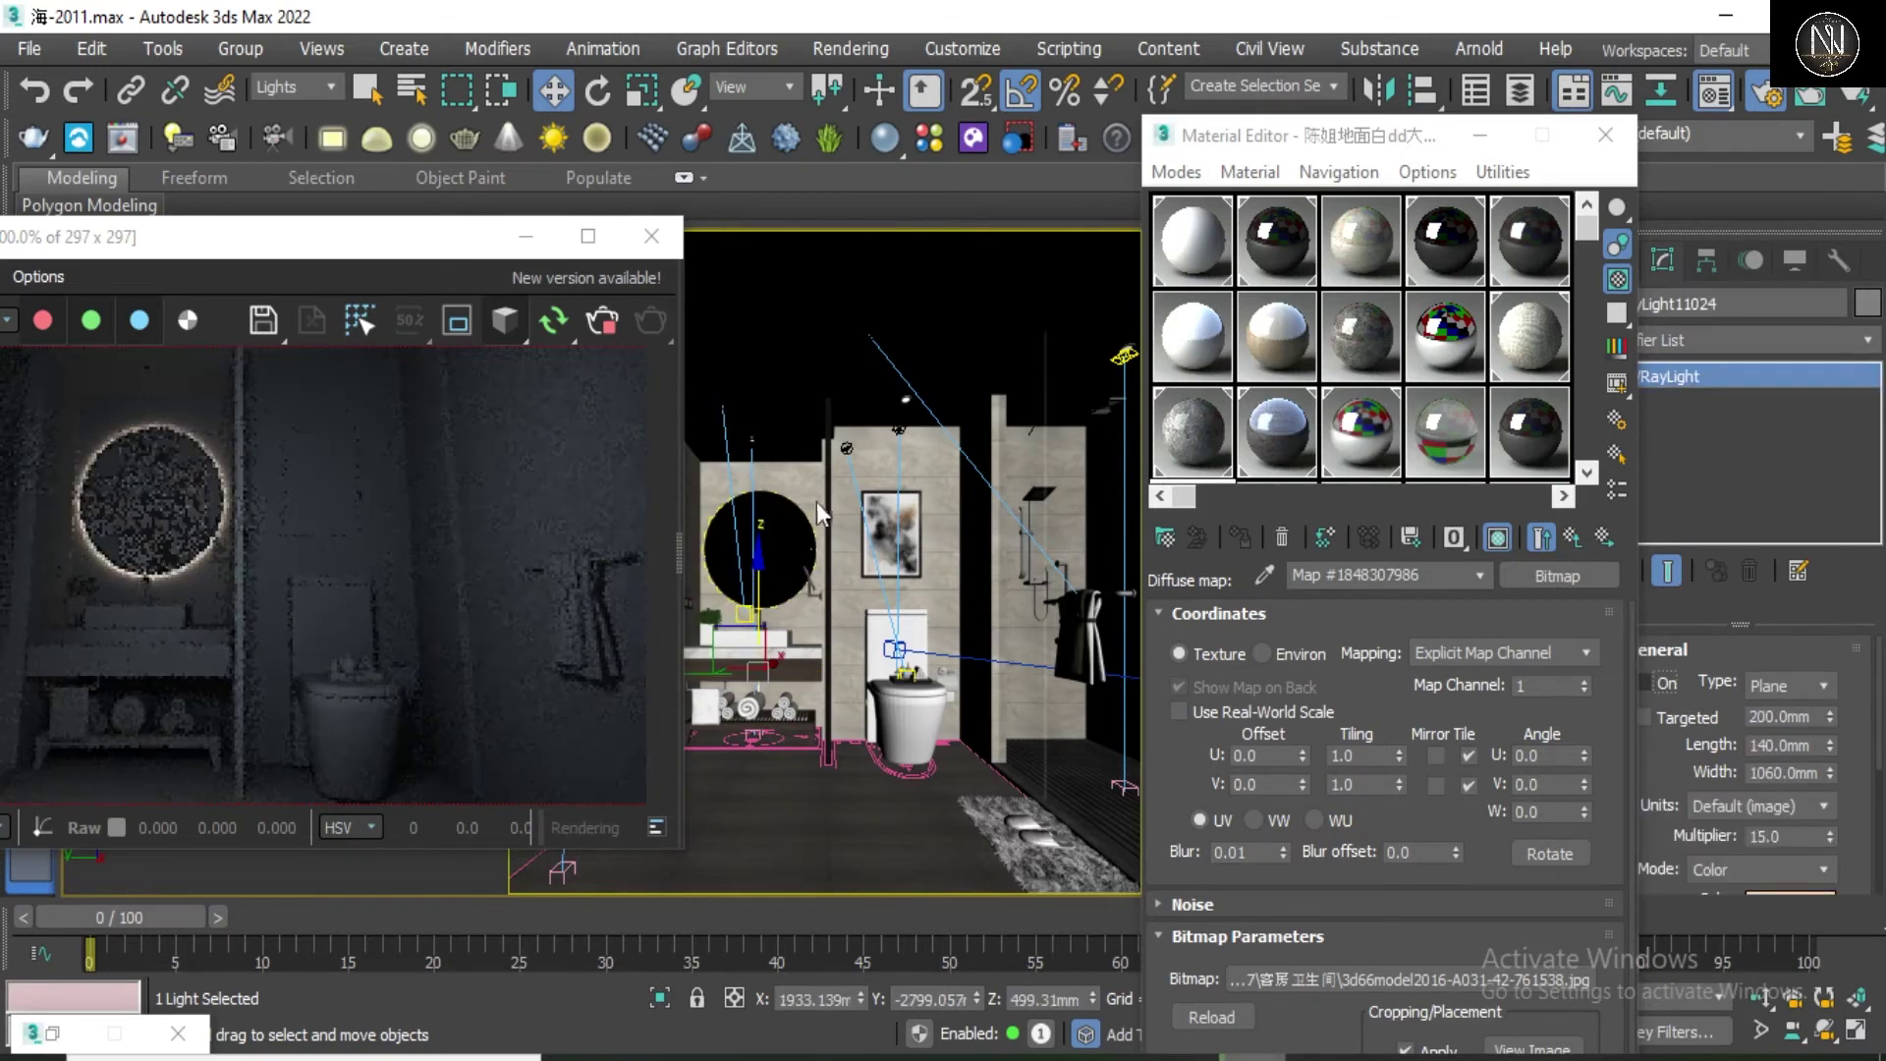
click(810, 555)
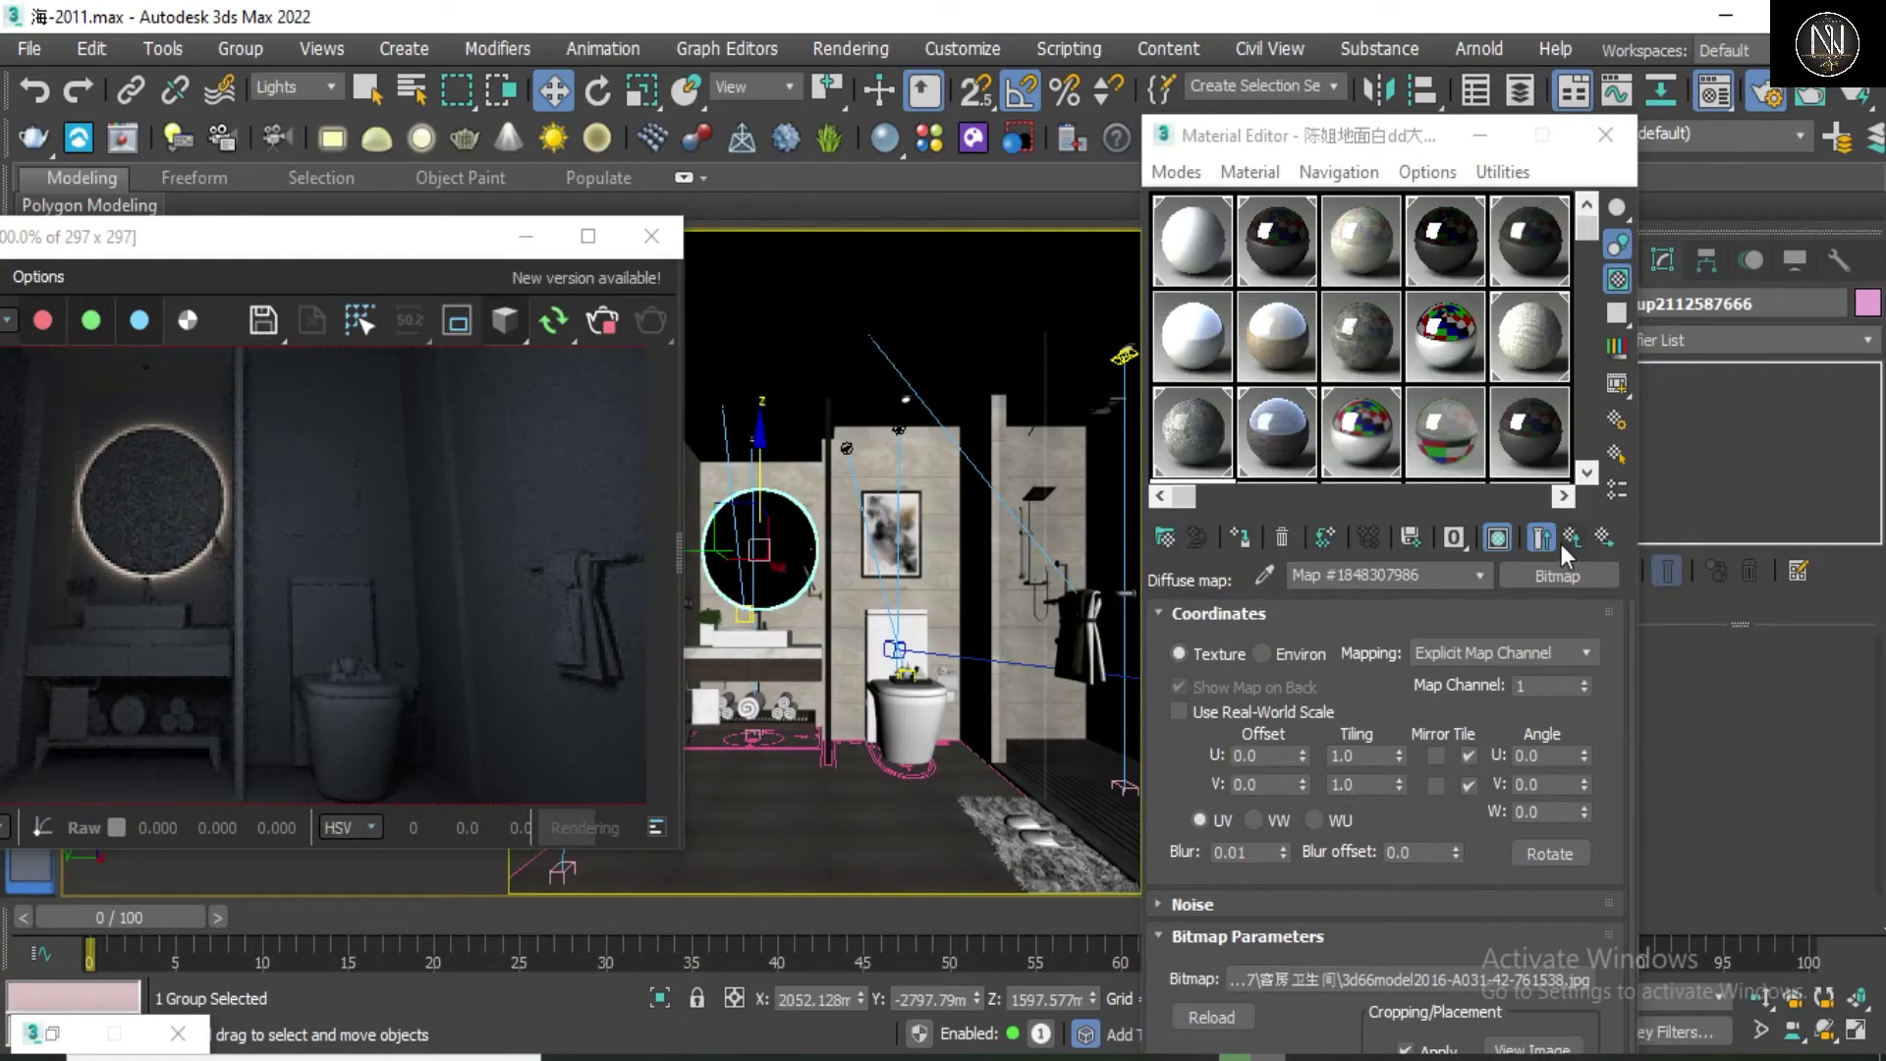
drag(1388, 120, 1328, 209)
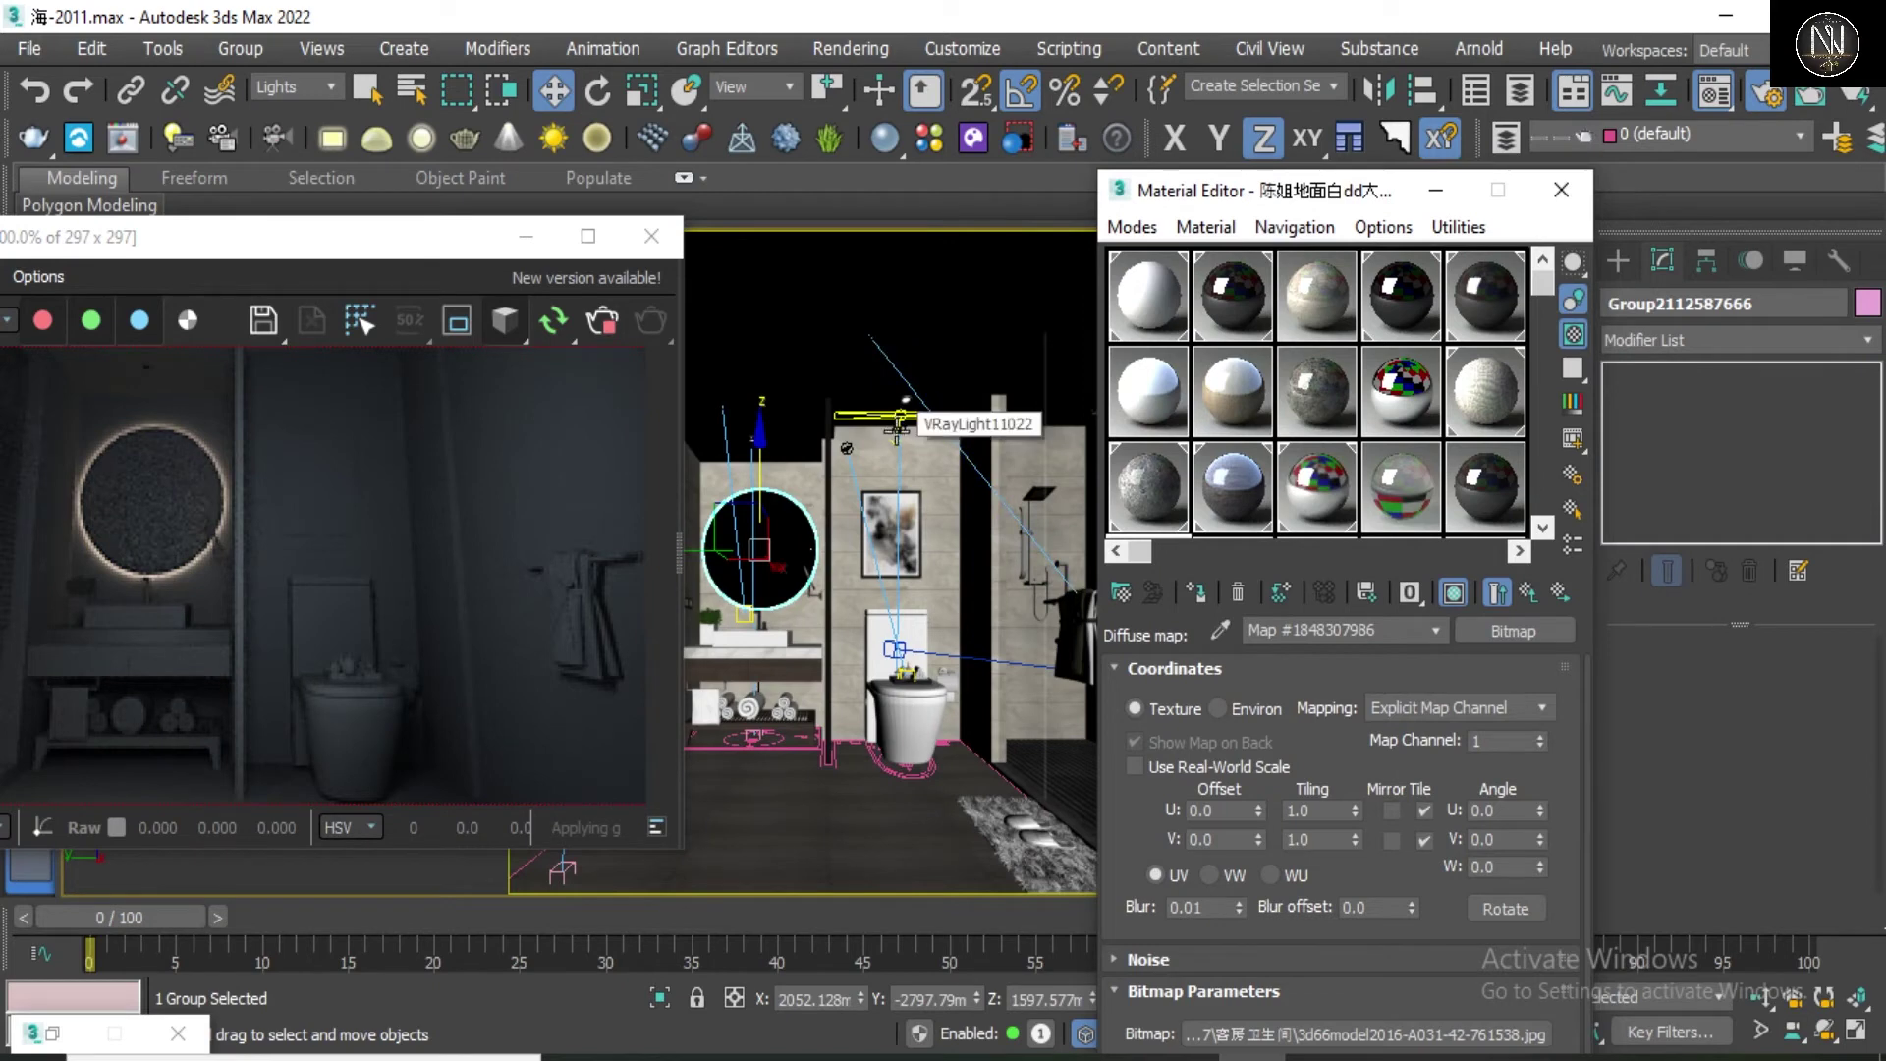
Step: Turn VRayLight11022 back on and set its multiplier to 15 after trying 30 and 10
click(898, 420)
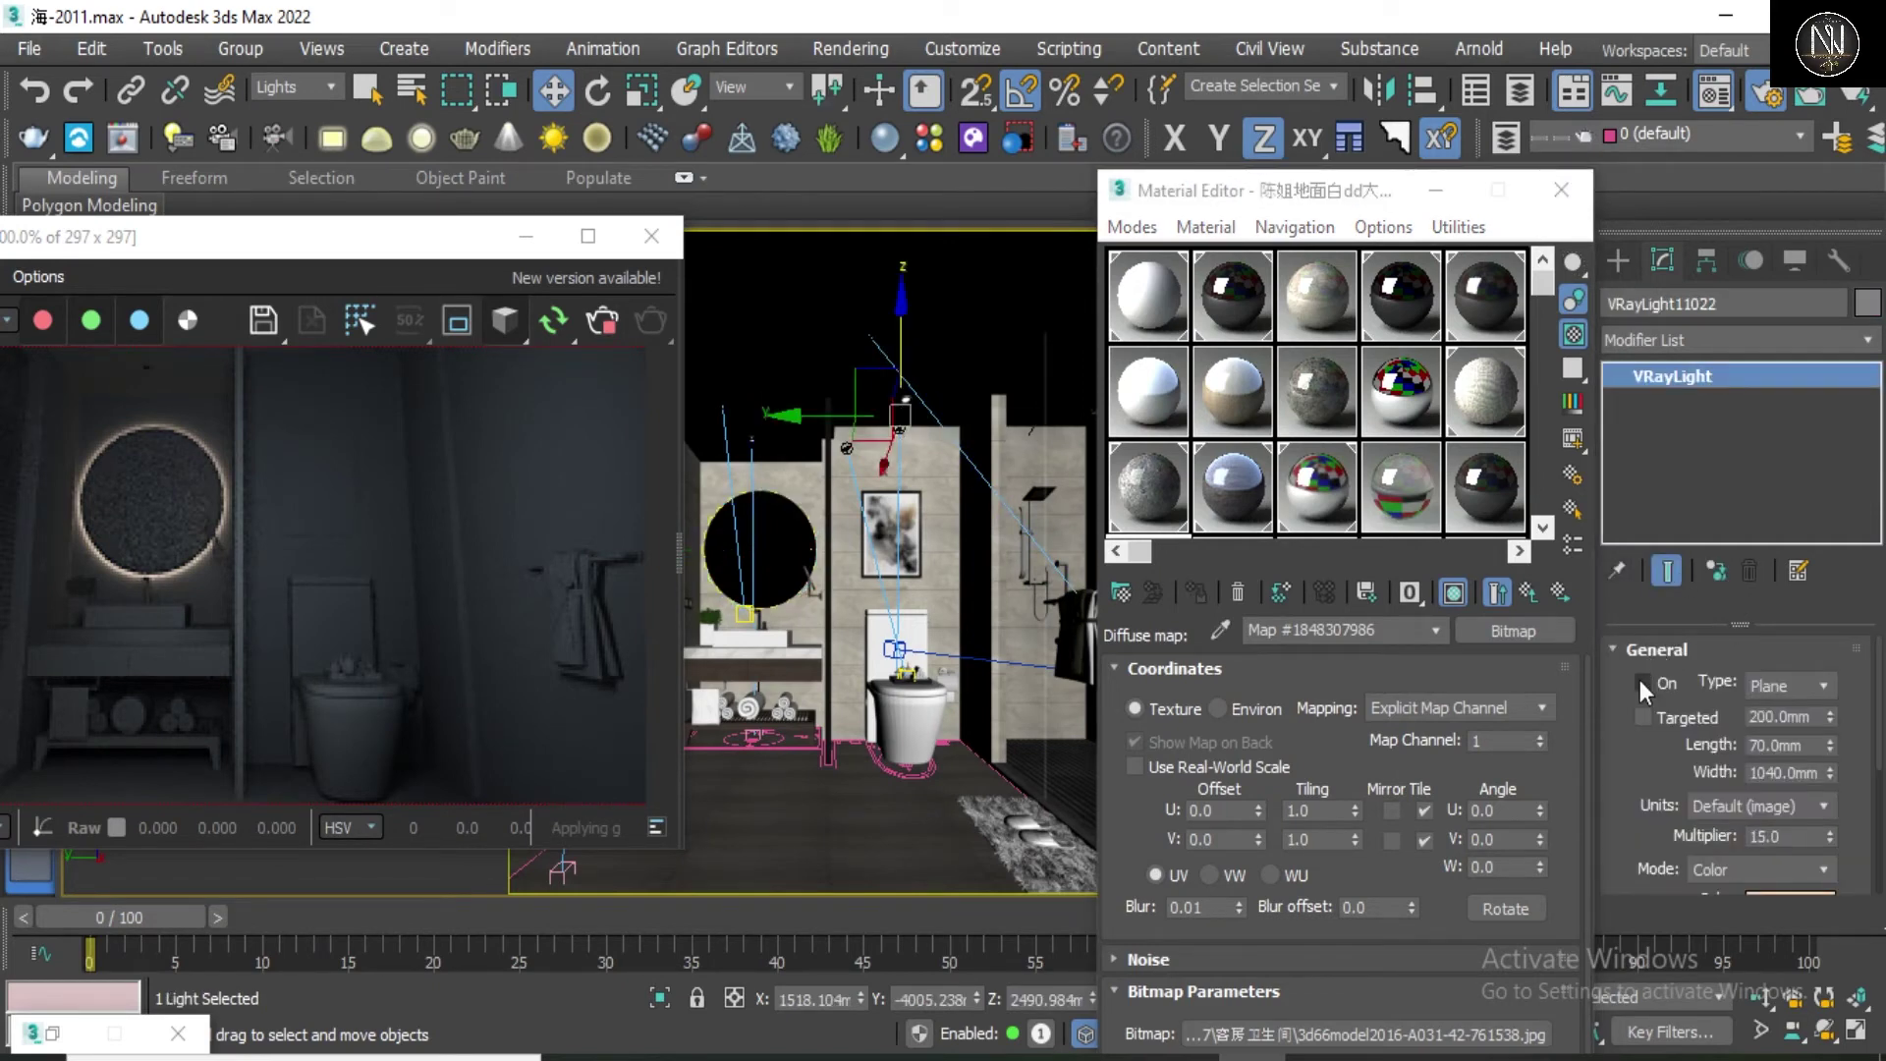
click(1640, 682)
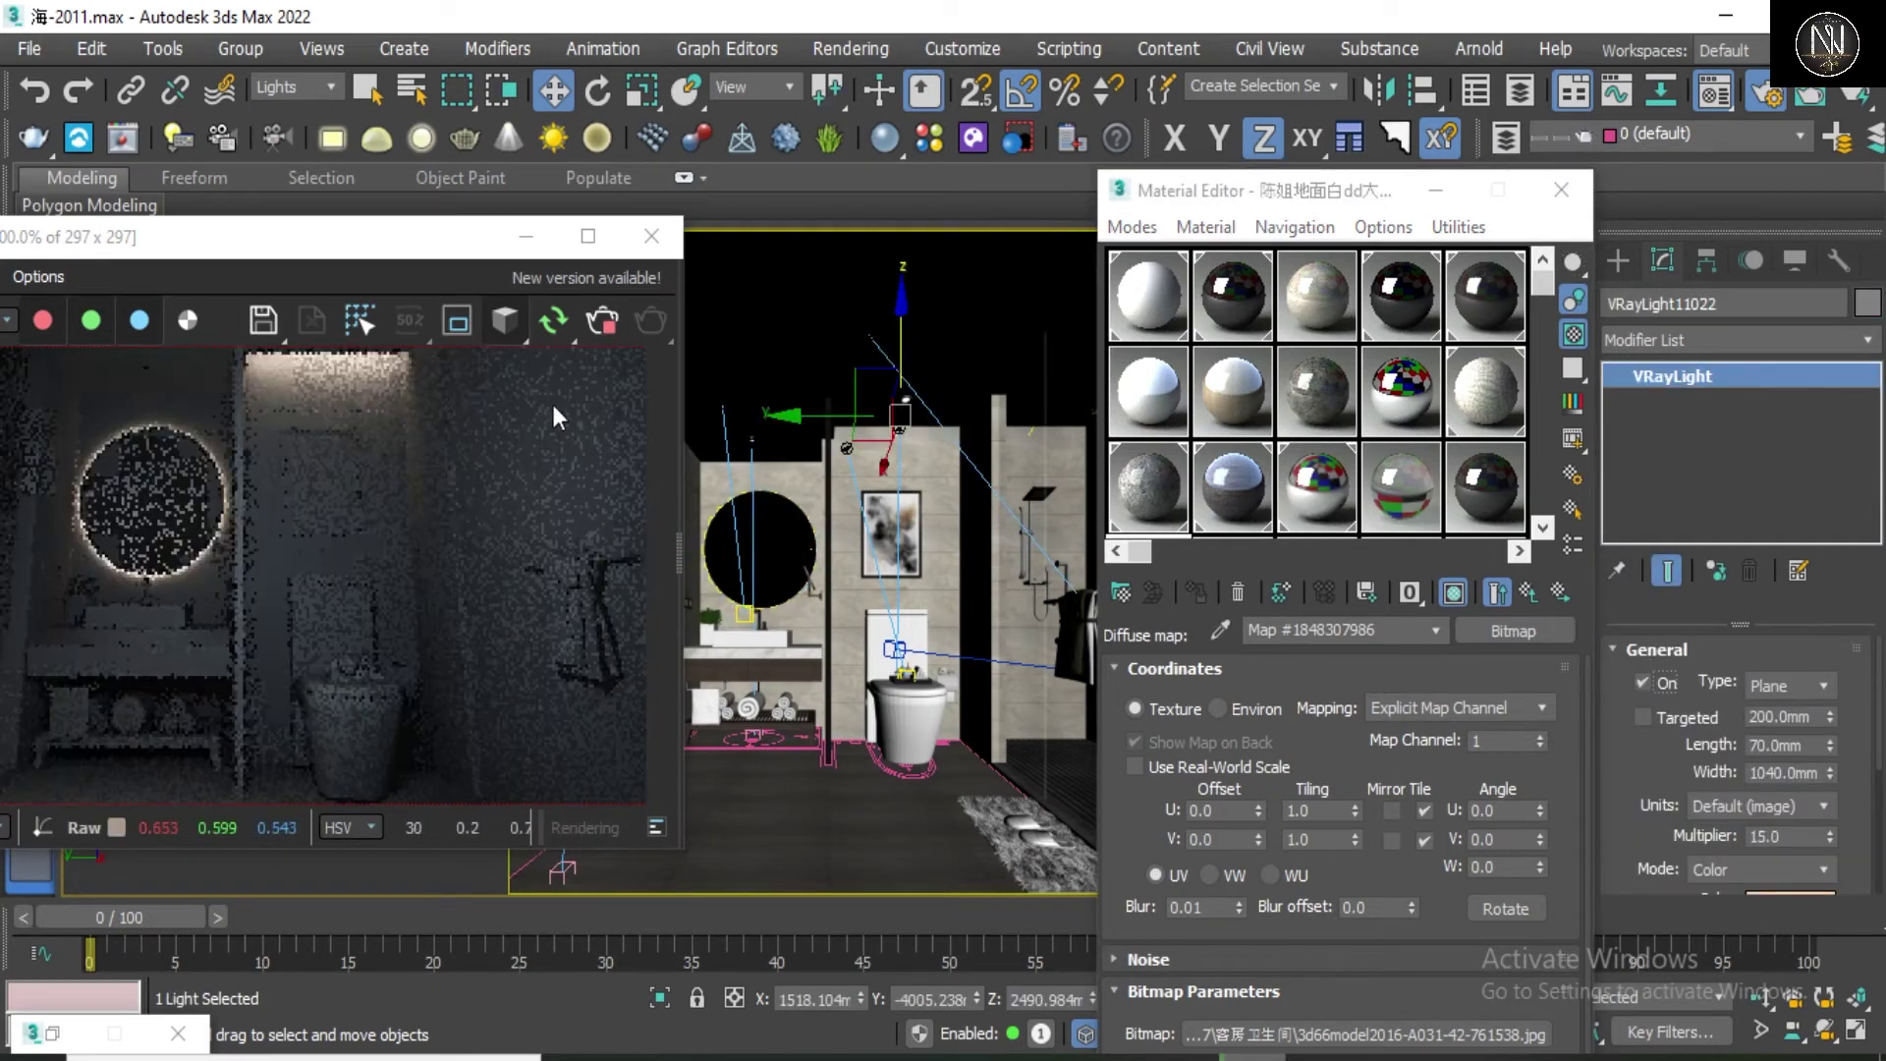
mouse_move(1641, 800)
mouse_down()
mouse_move(1662, 497)
mouse_move(1632, 776)
mouse_up()
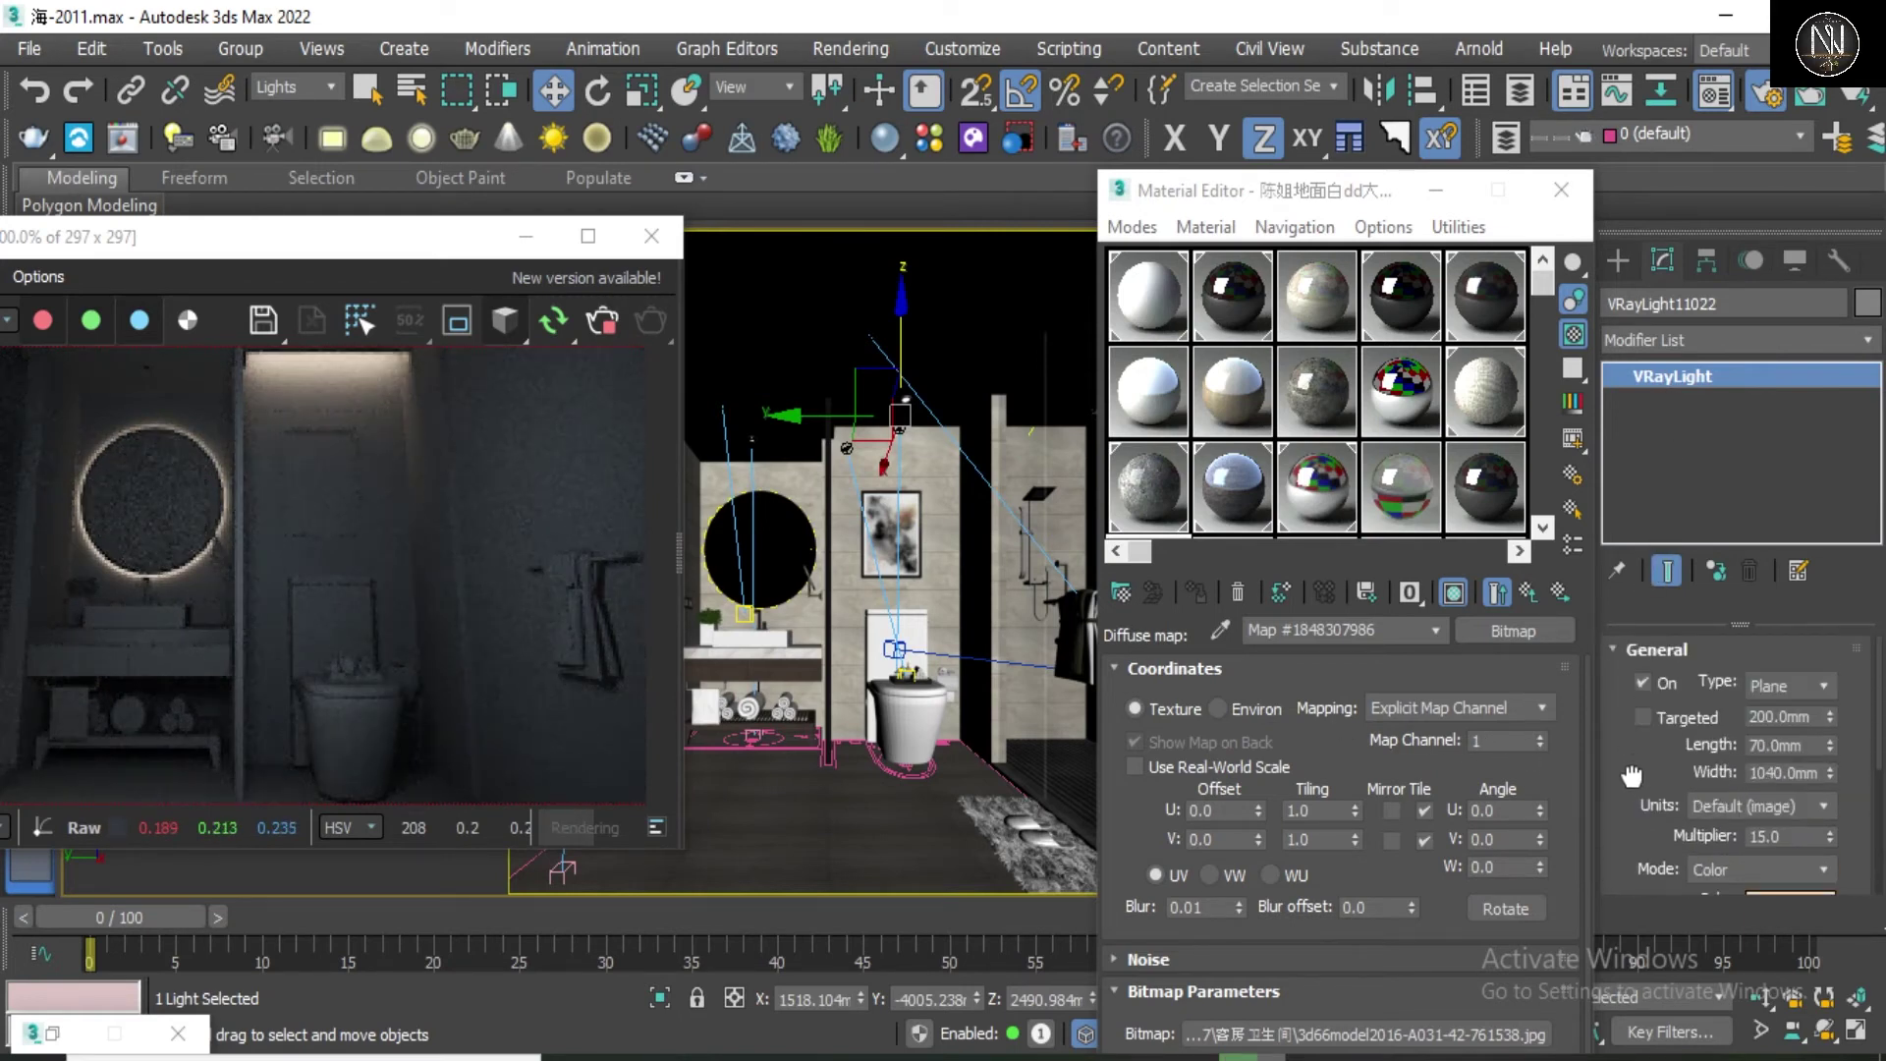
double_click(1774, 835)
text(0)
key(Return)
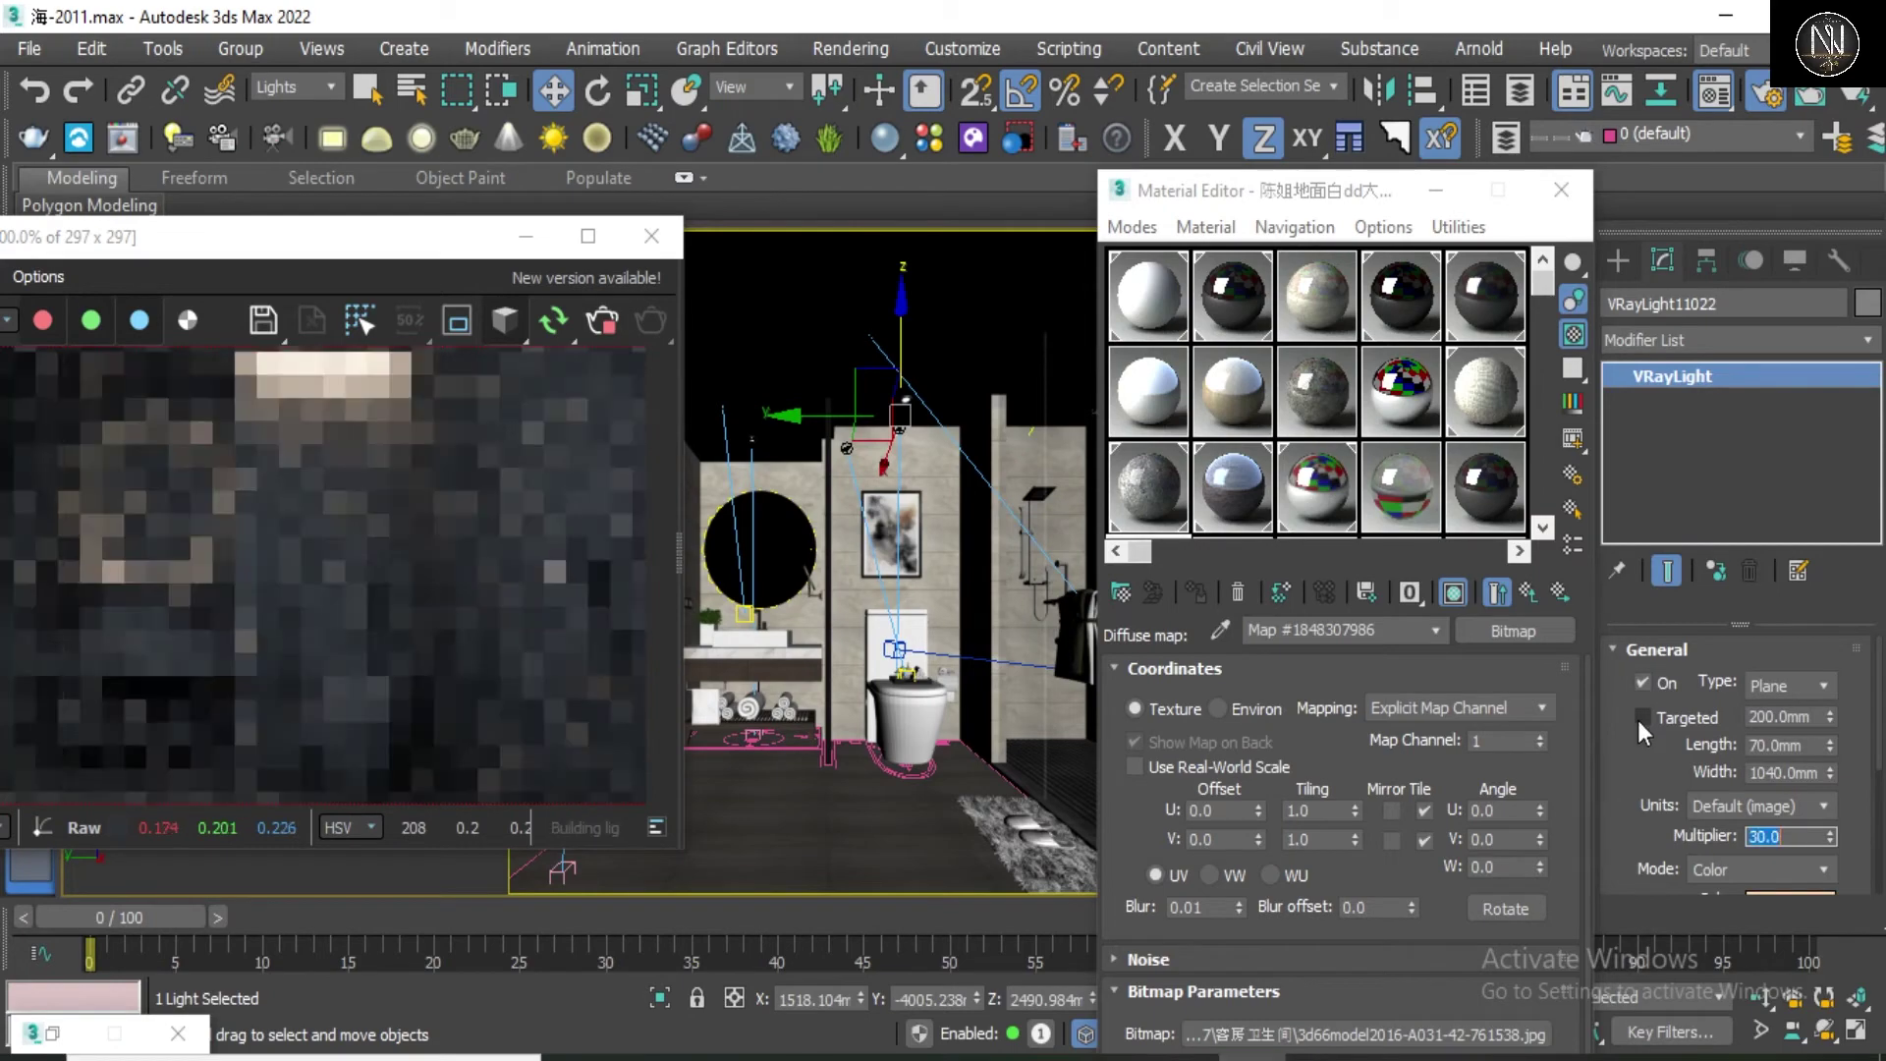
text(10)
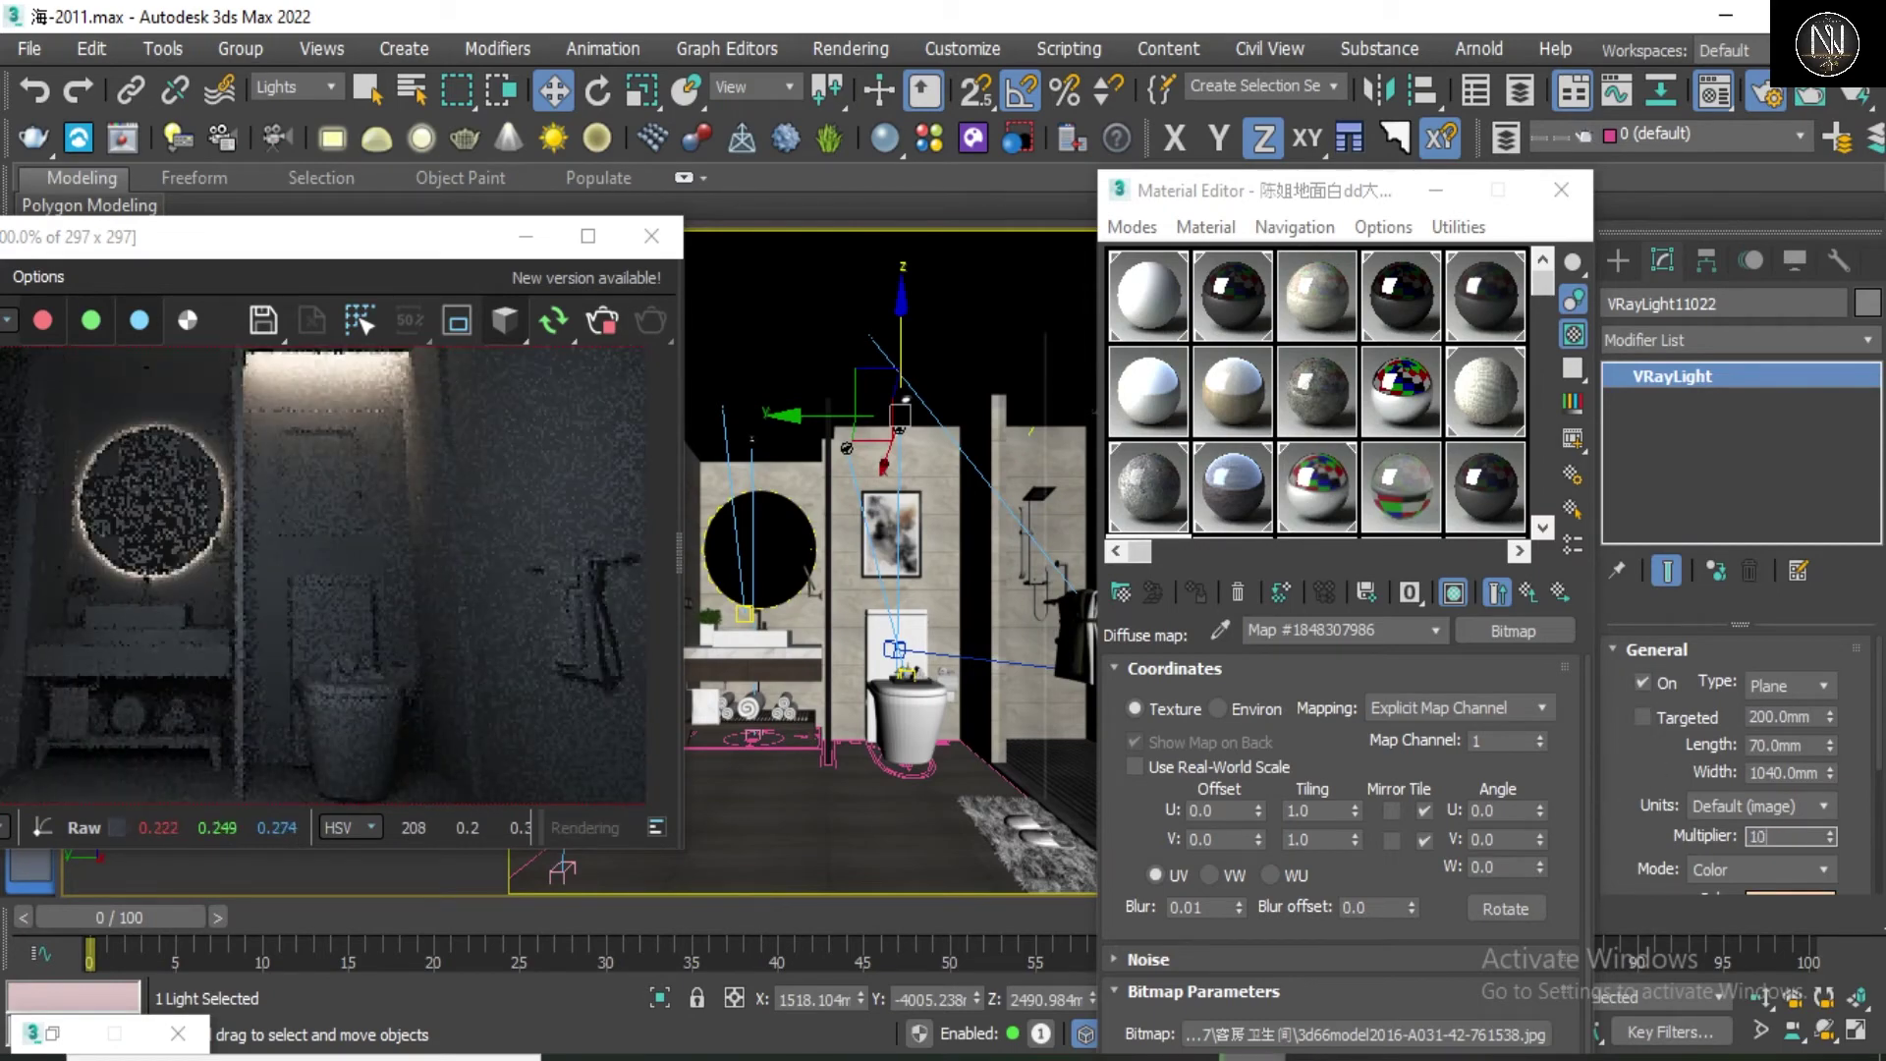
key(Return)
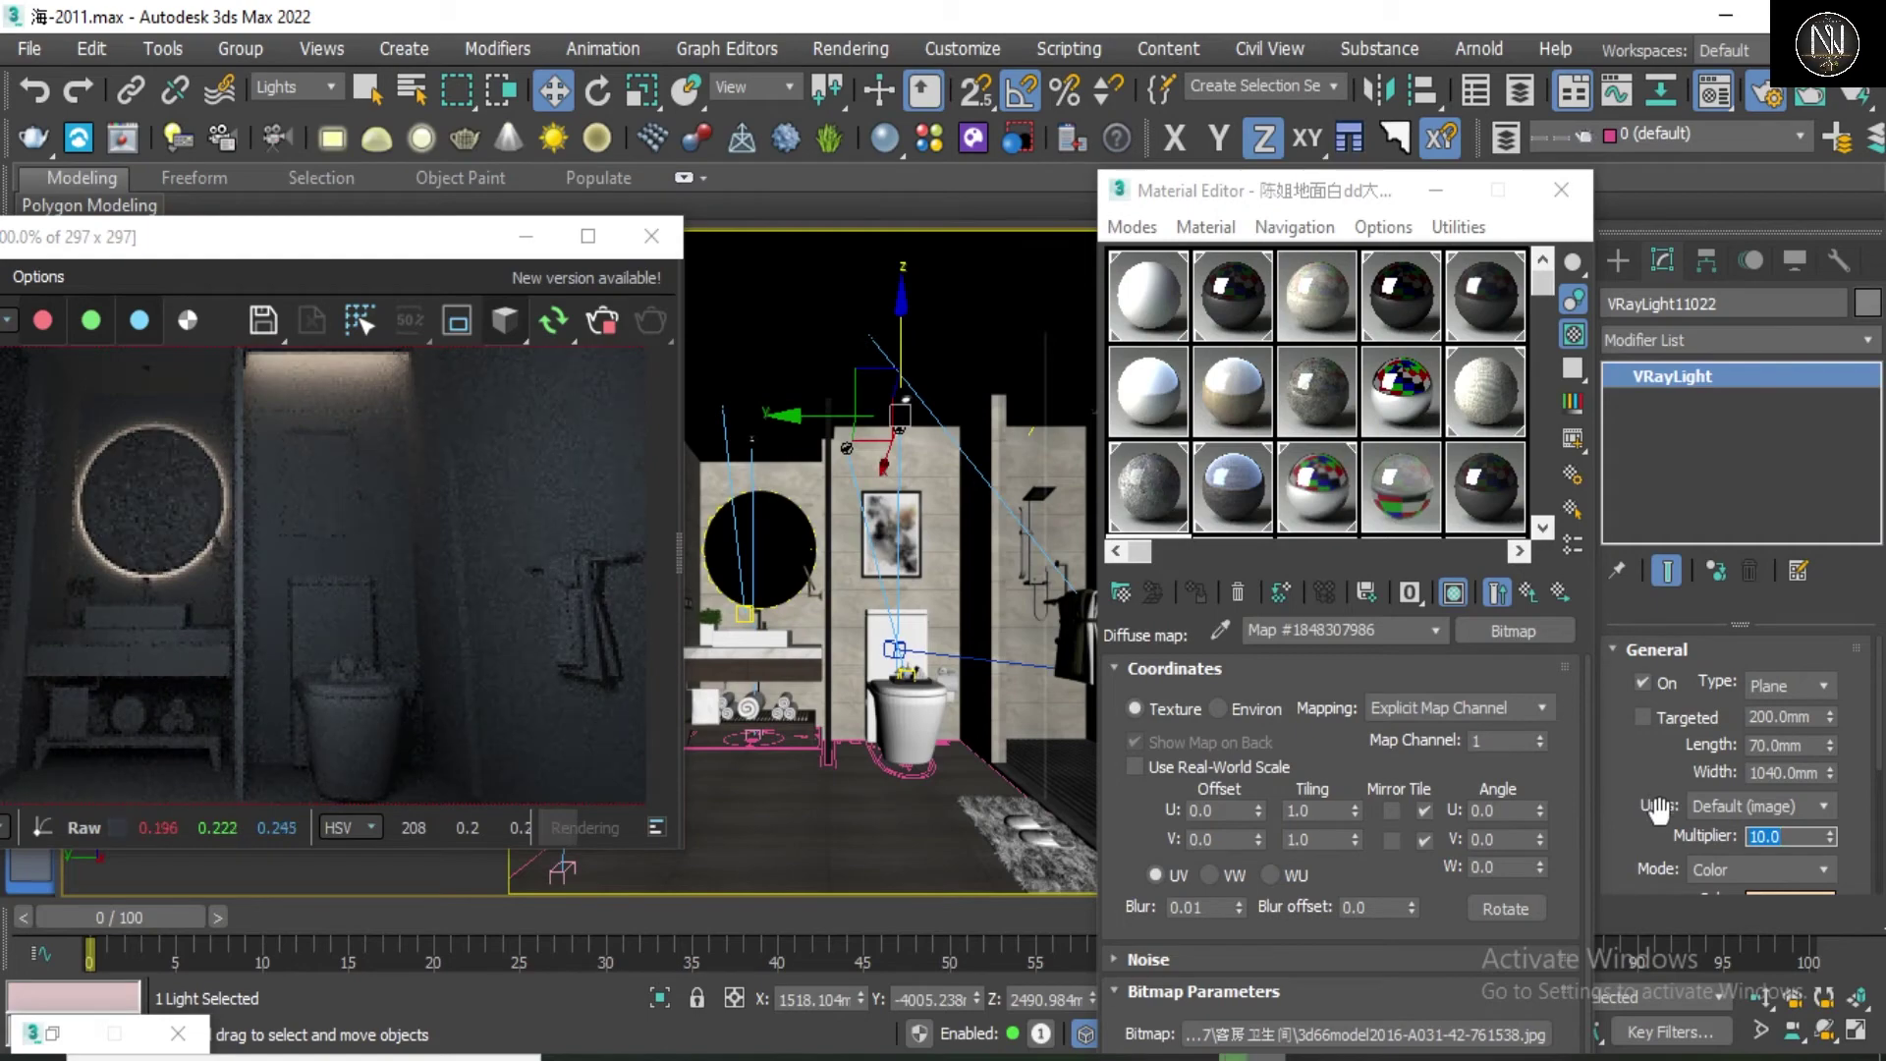
text(15)
key(Return)
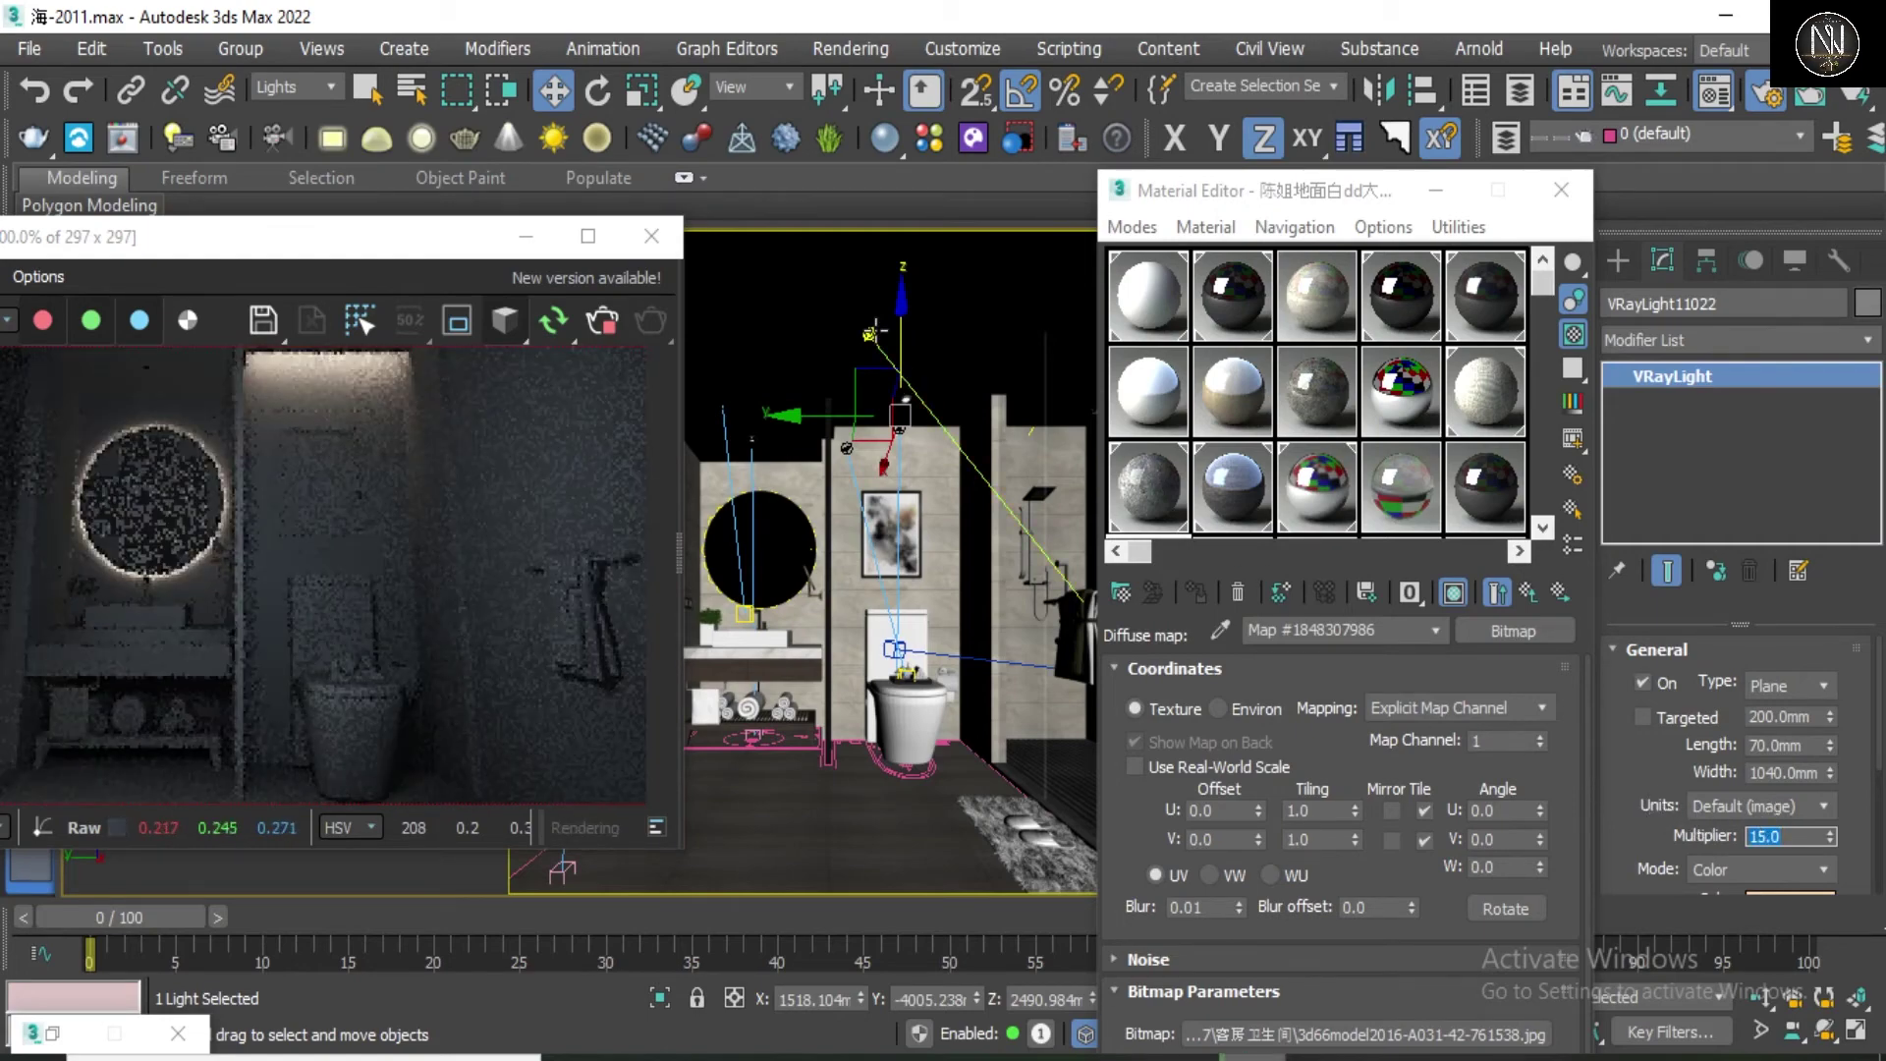
Step: Inspect the VR-灯光018, VR灯光067, VR-灯光017 and VRayLight11024 lights one by one
click(982, 472)
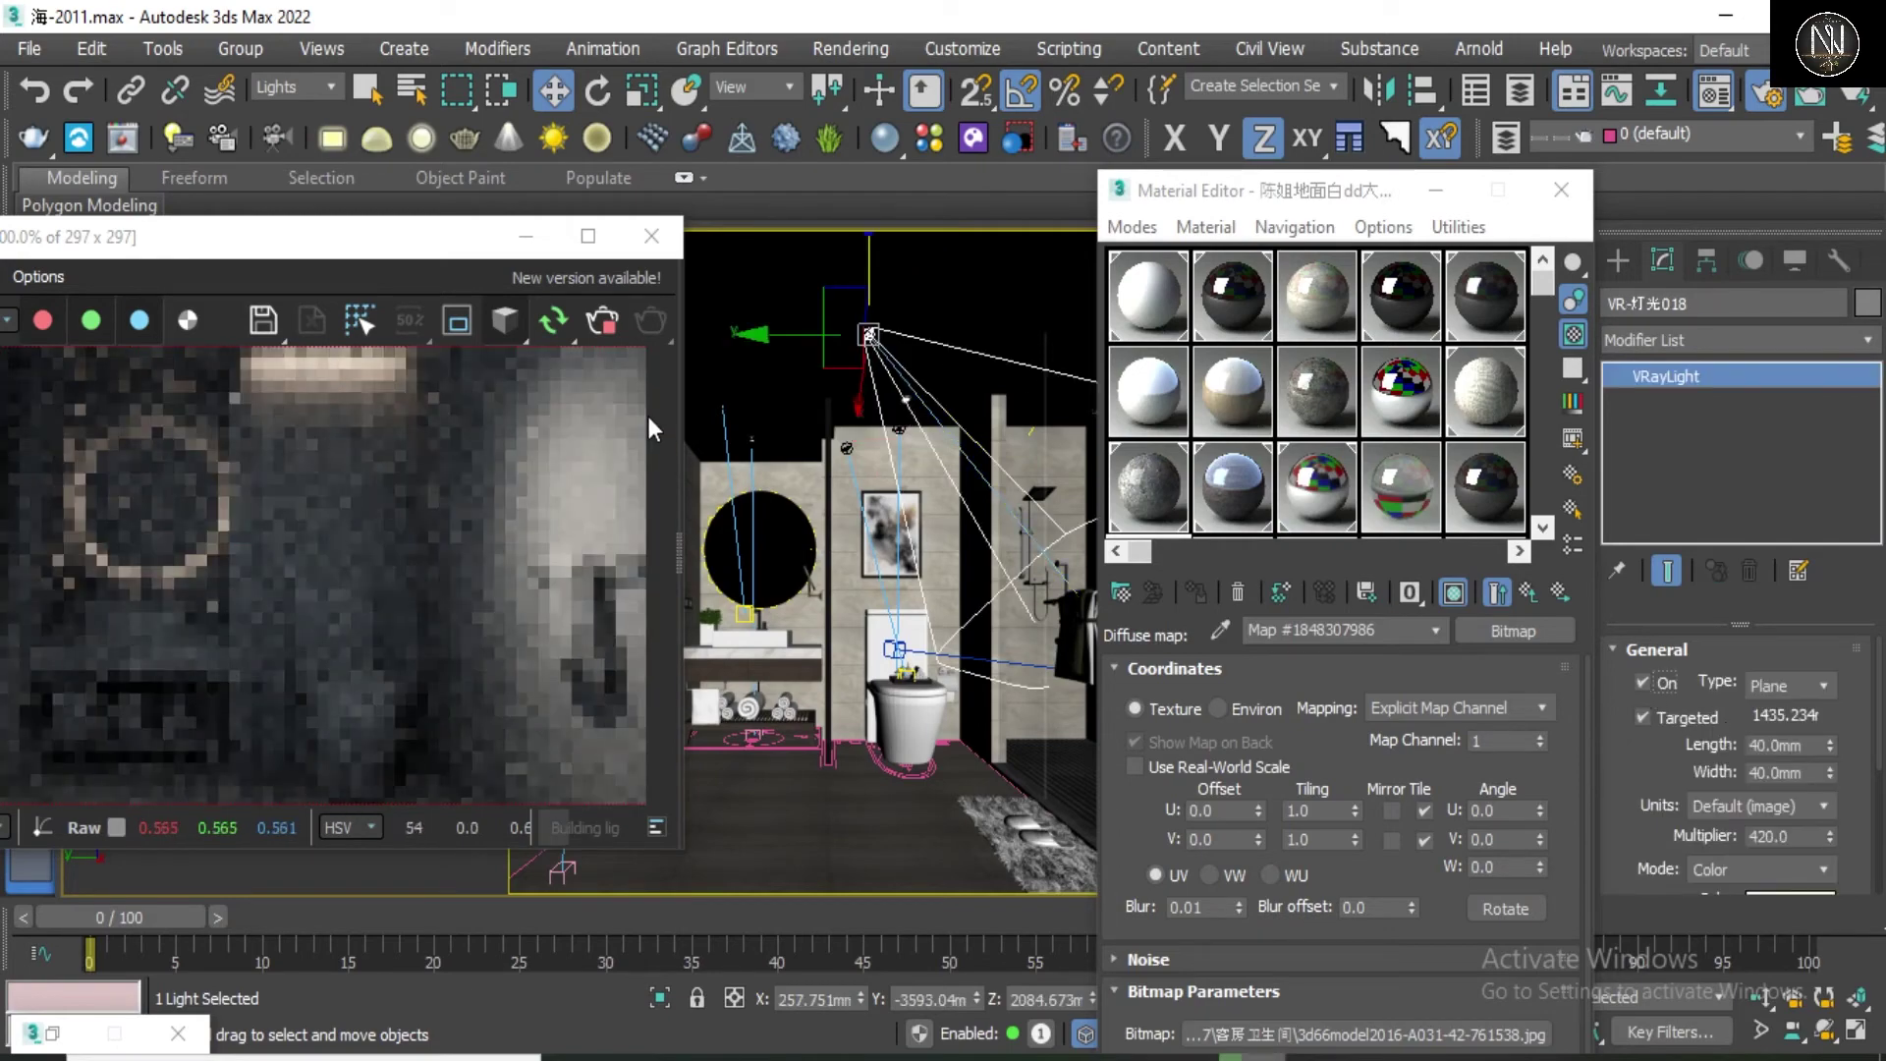
click(727, 447)
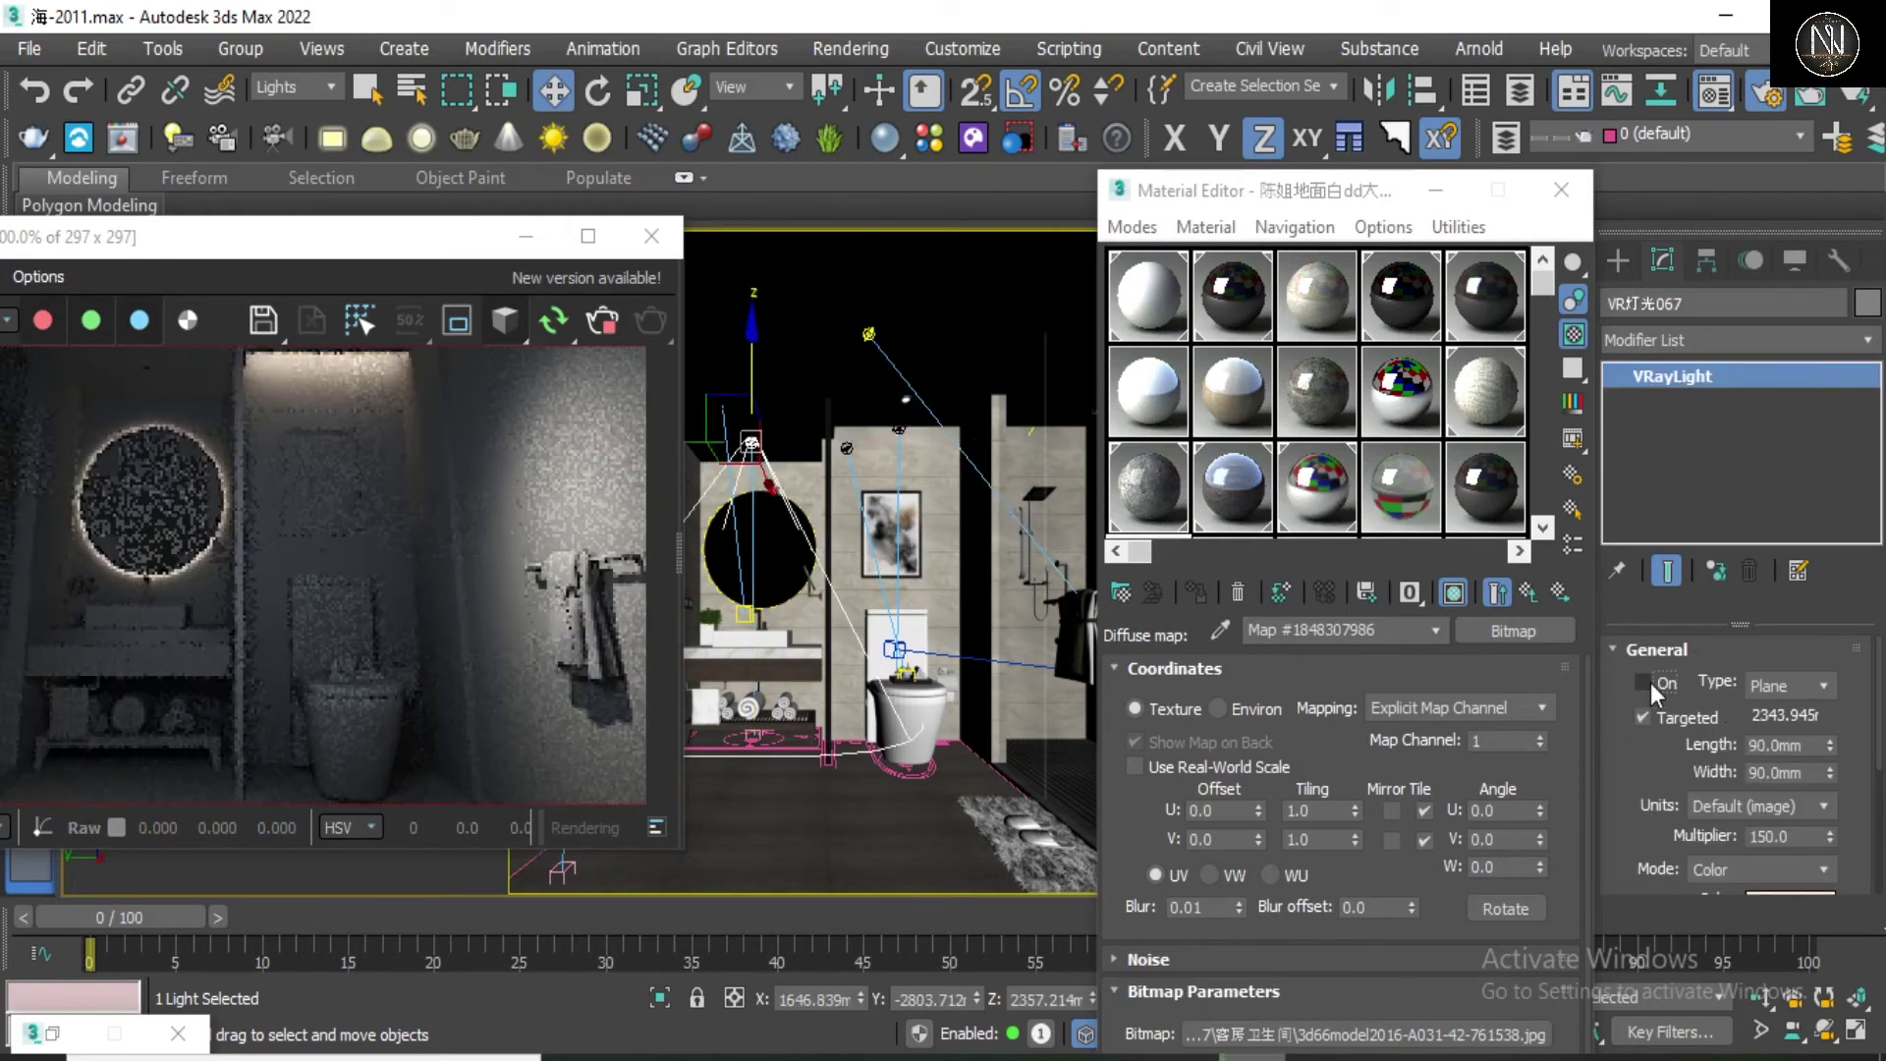
click(846, 450)
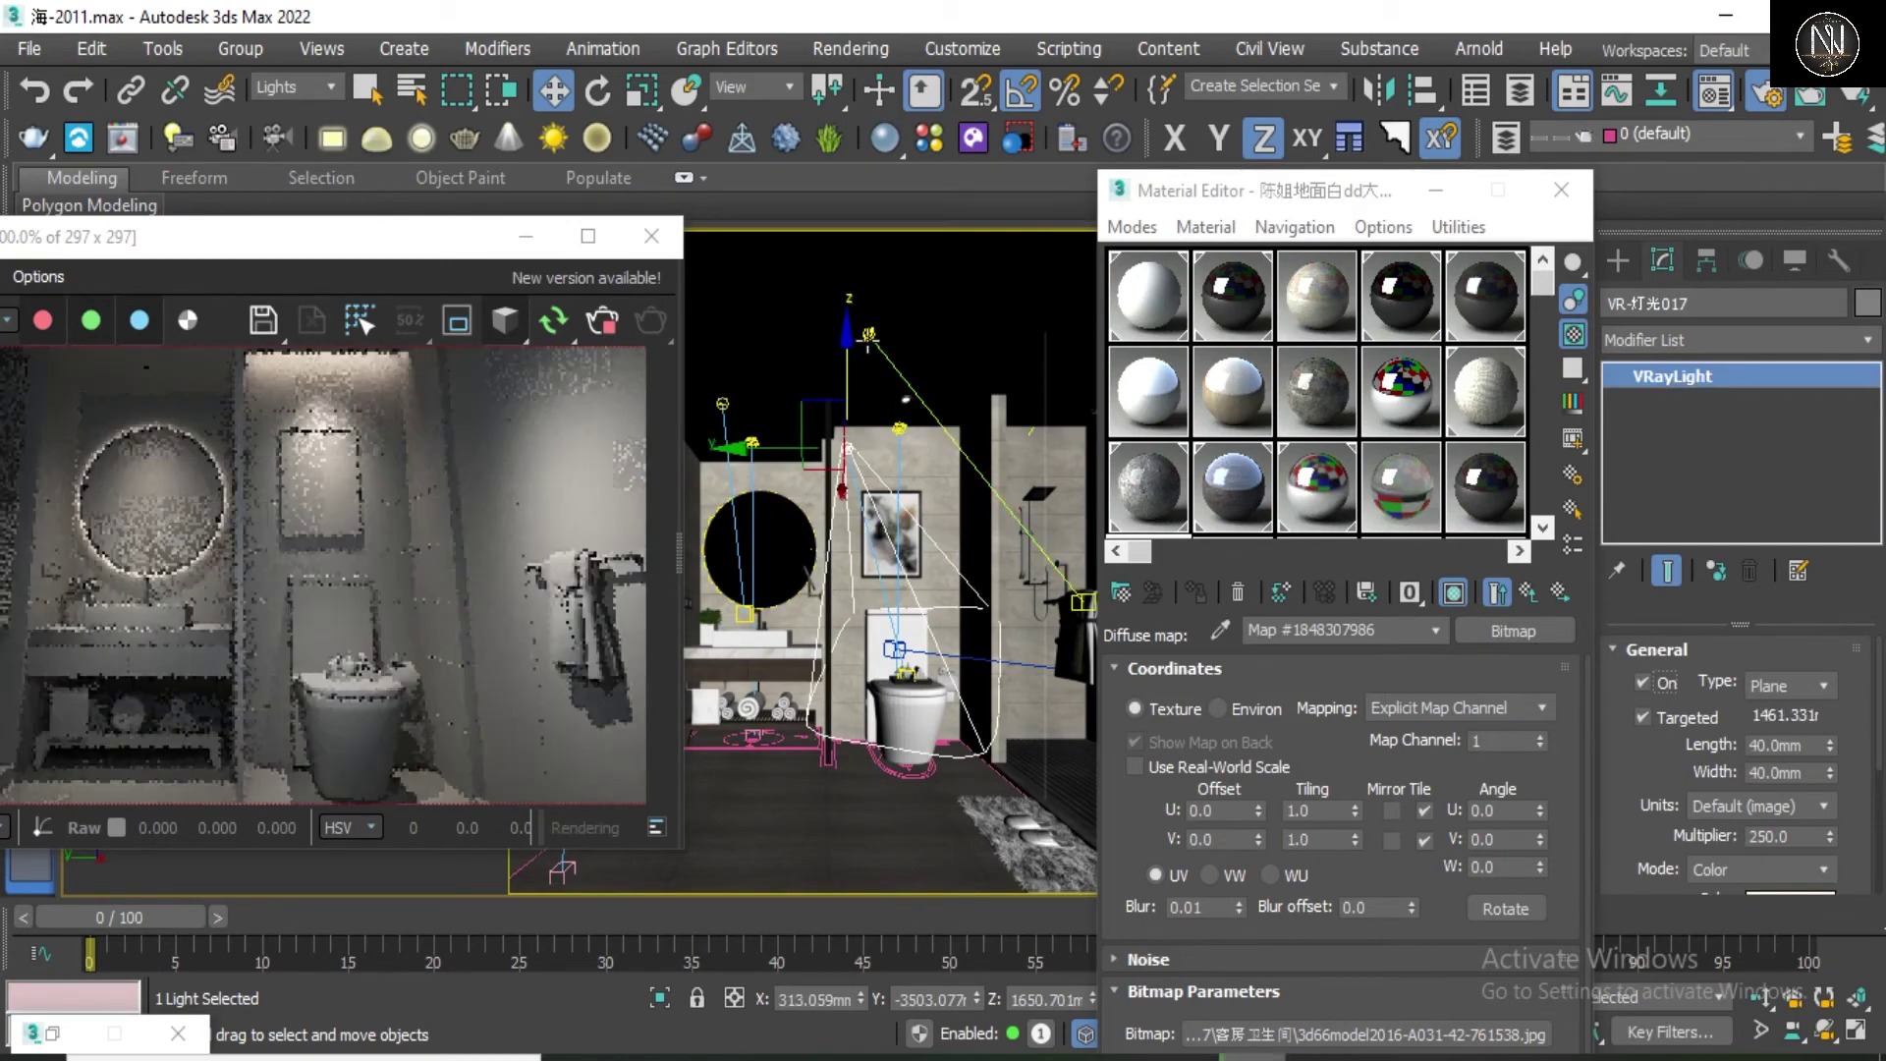
click(742, 324)
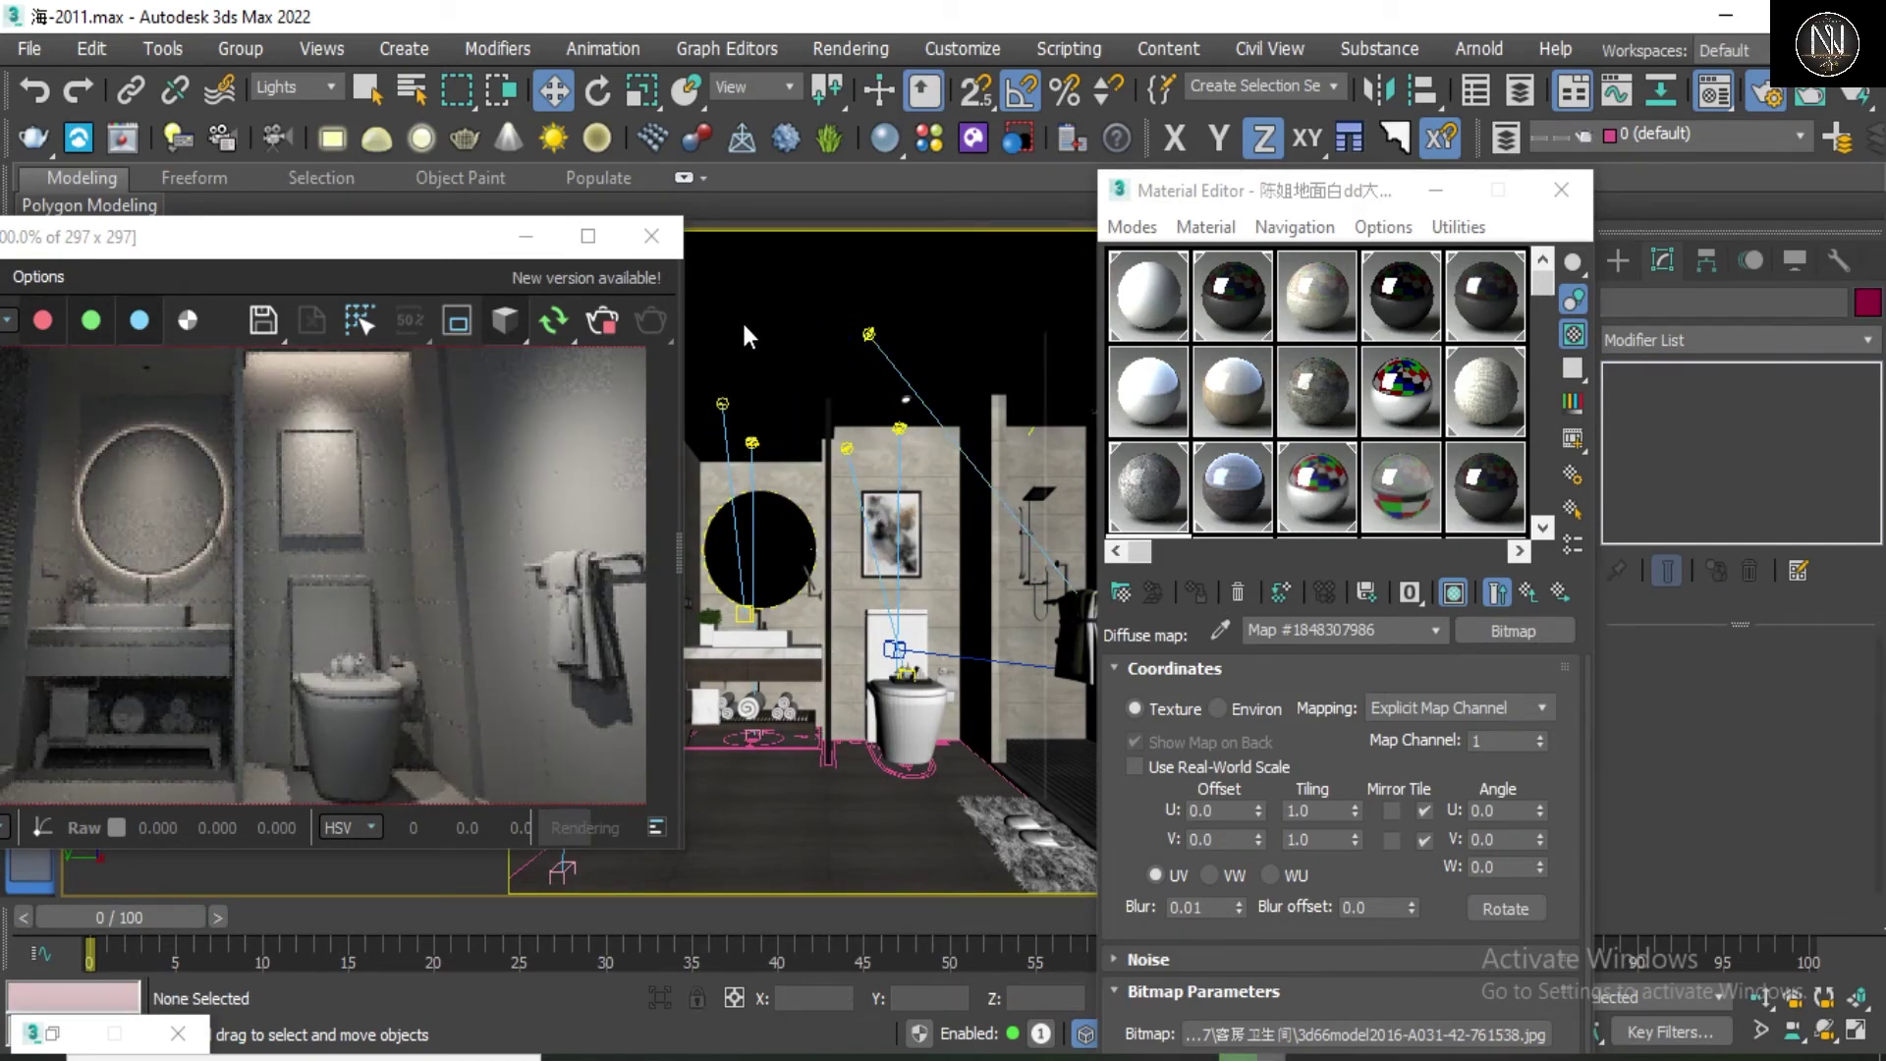
click(761, 677)
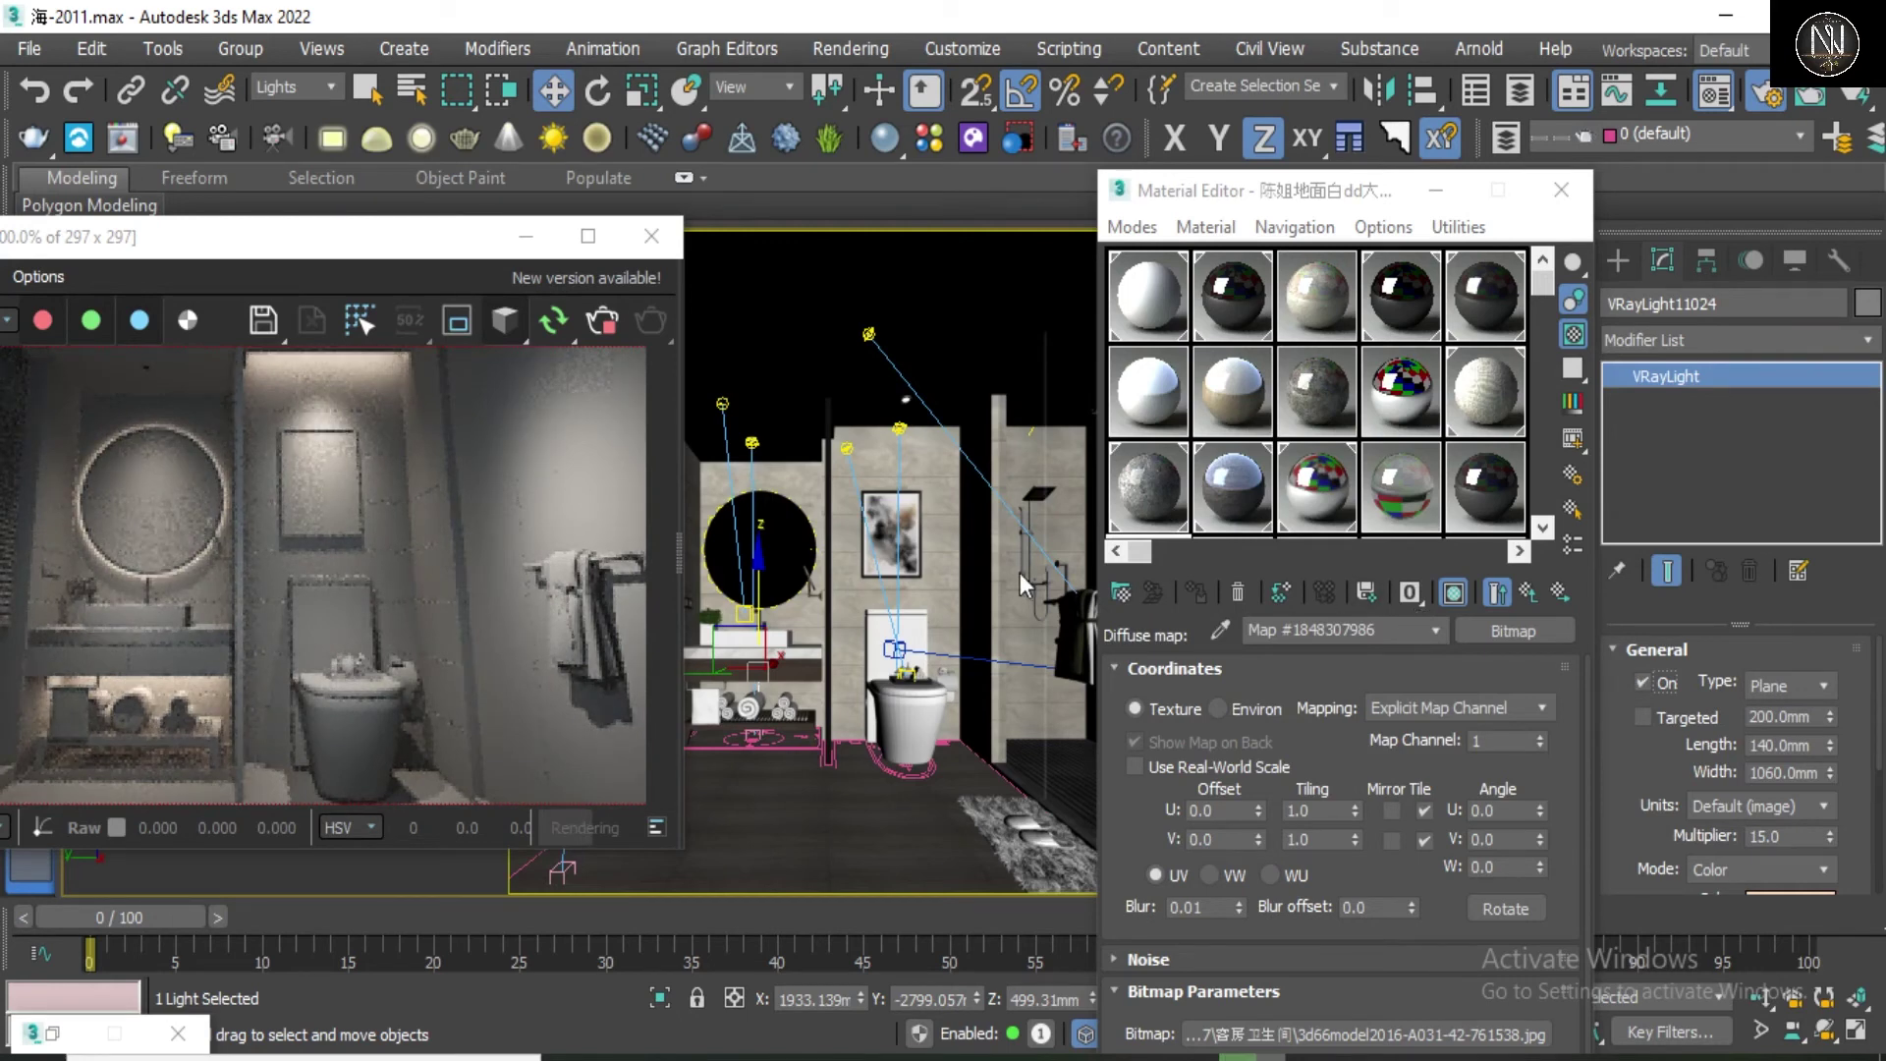
Step: Raise the VR-灯光018 ceiling light's multiplier to 1000
click(869, 333)
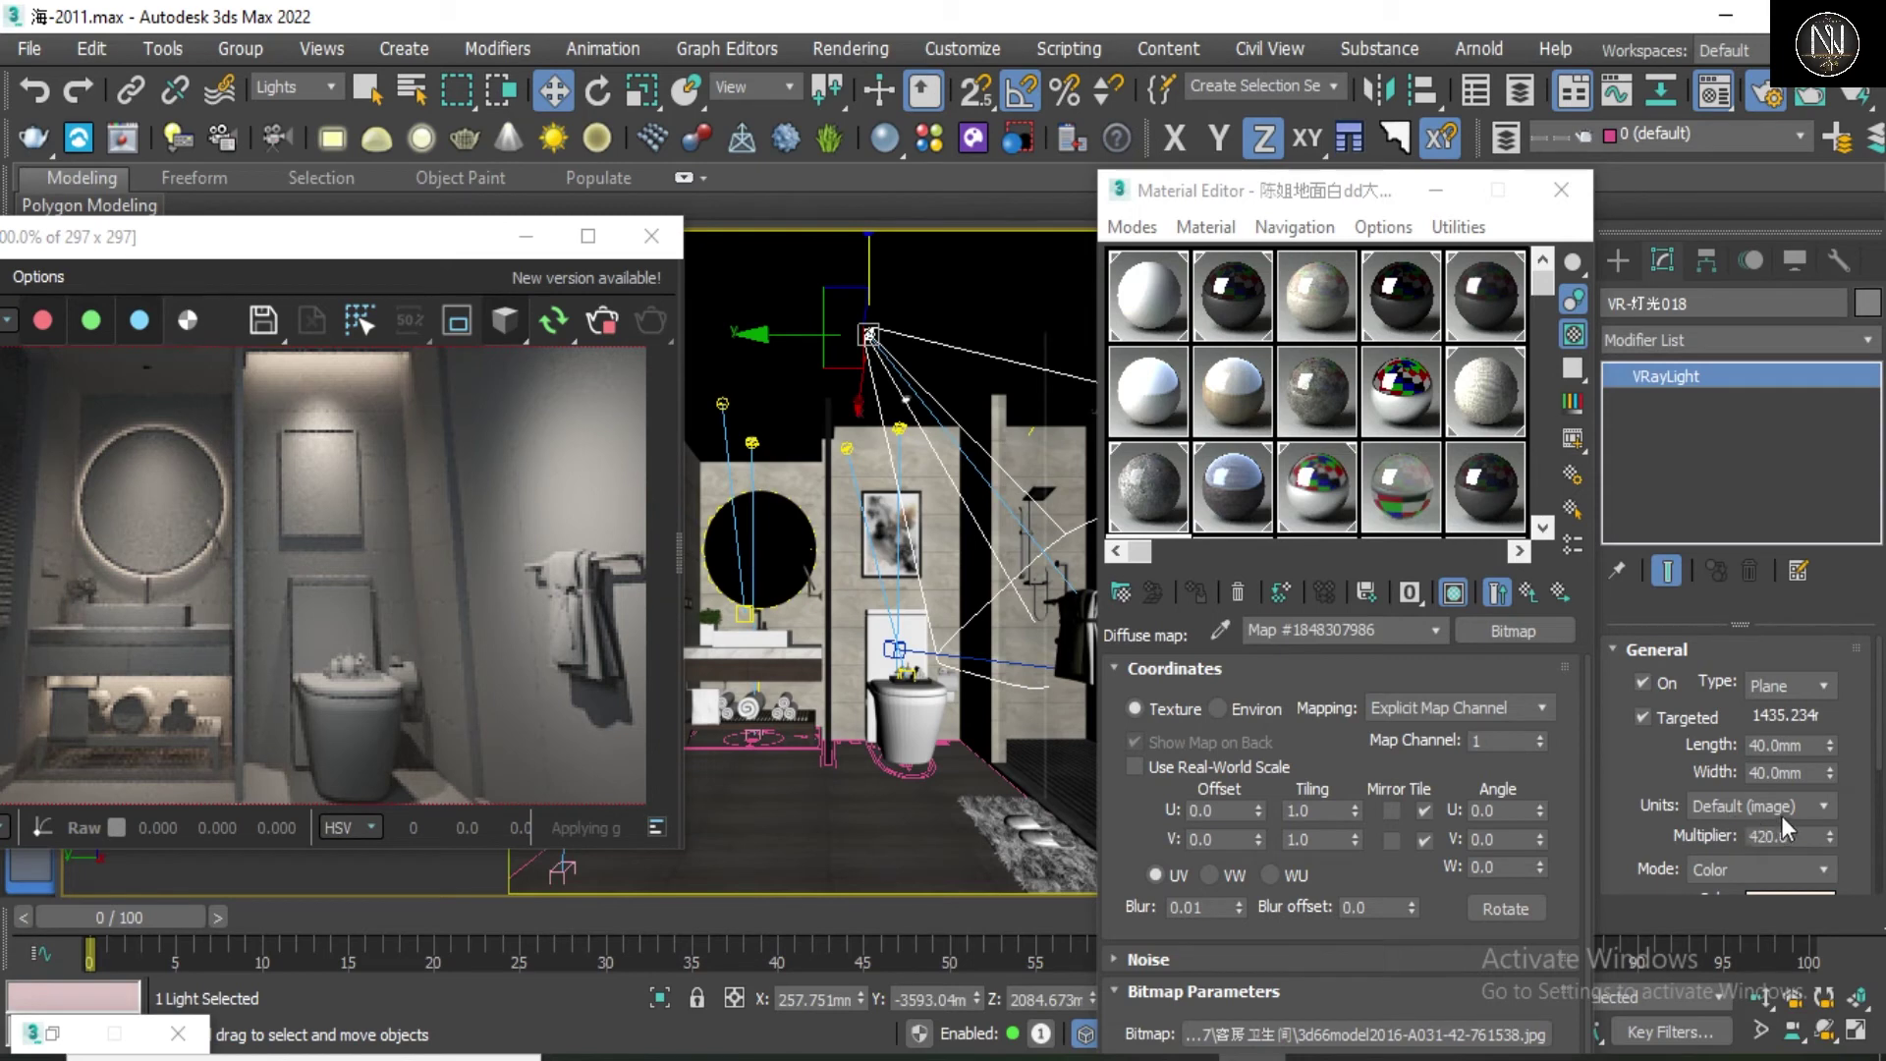
click(1754, 797)
drag(1684, 776, 1645, 640)
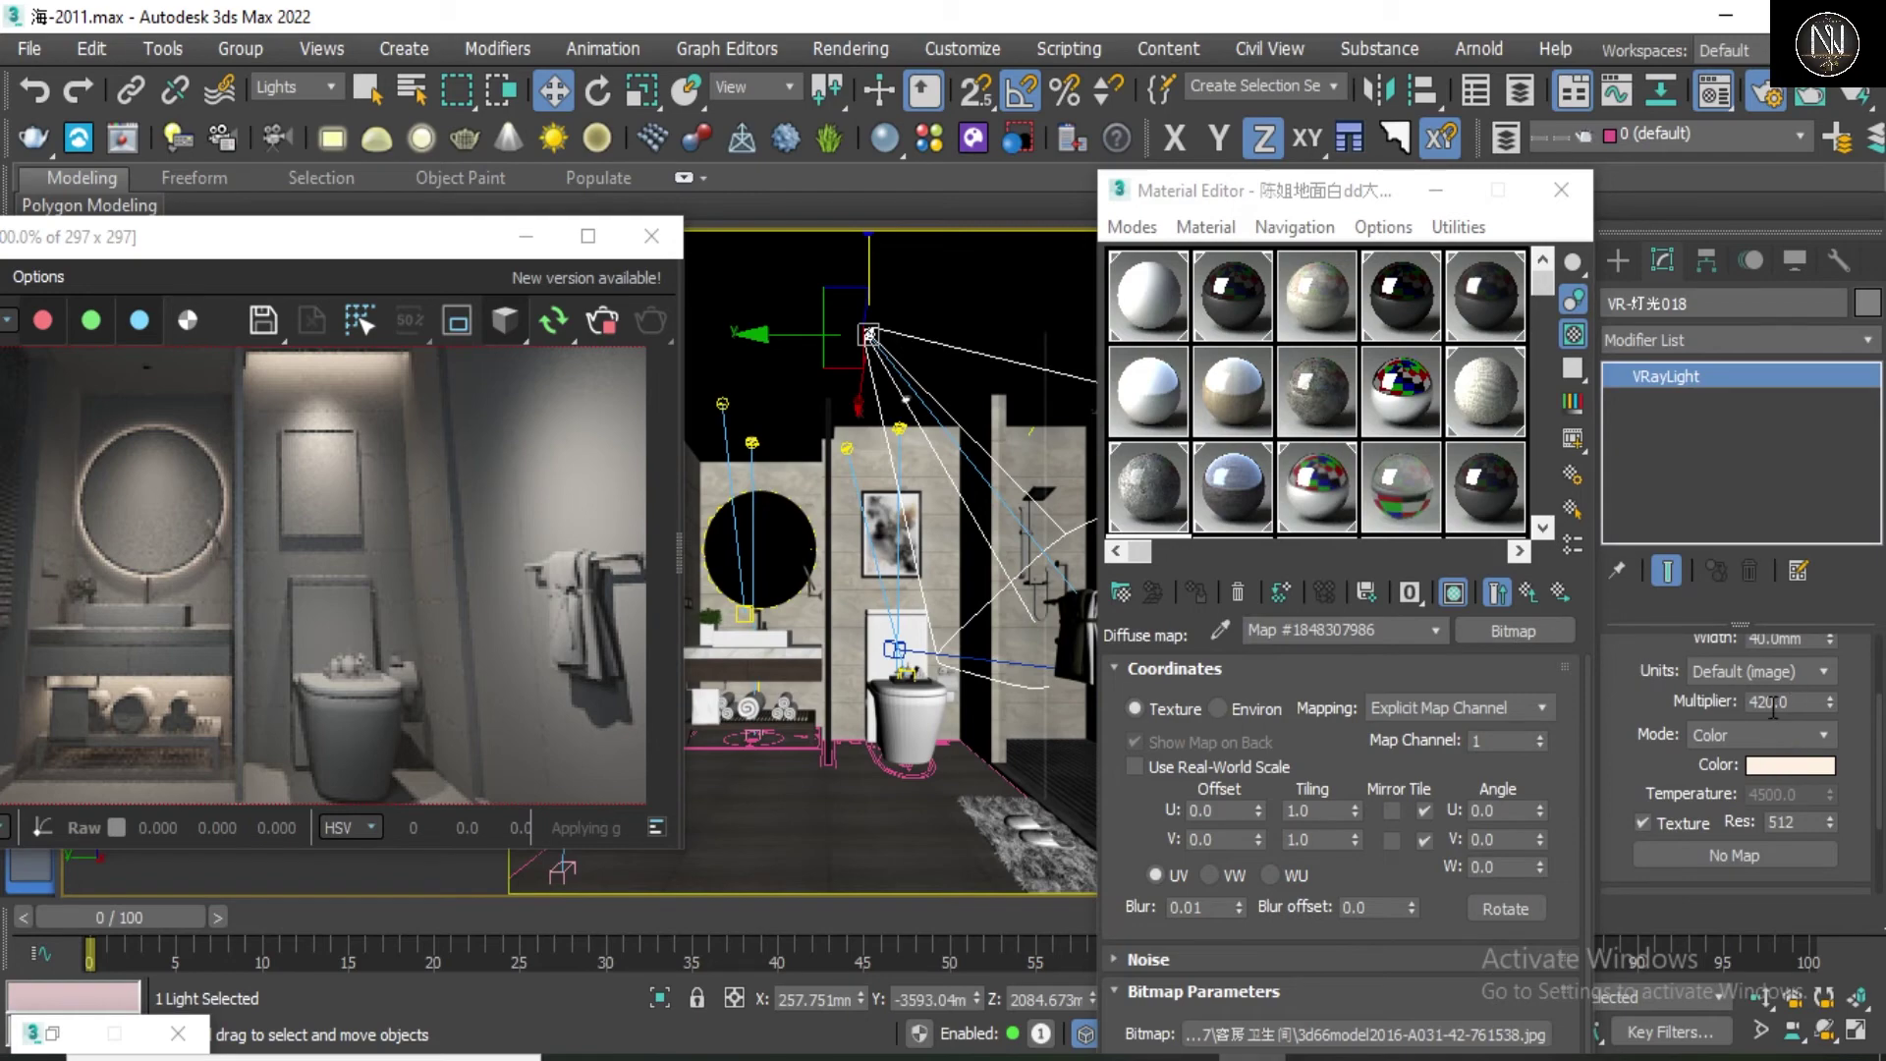
double_click(1773, 707)
text(1000)
key(Return)
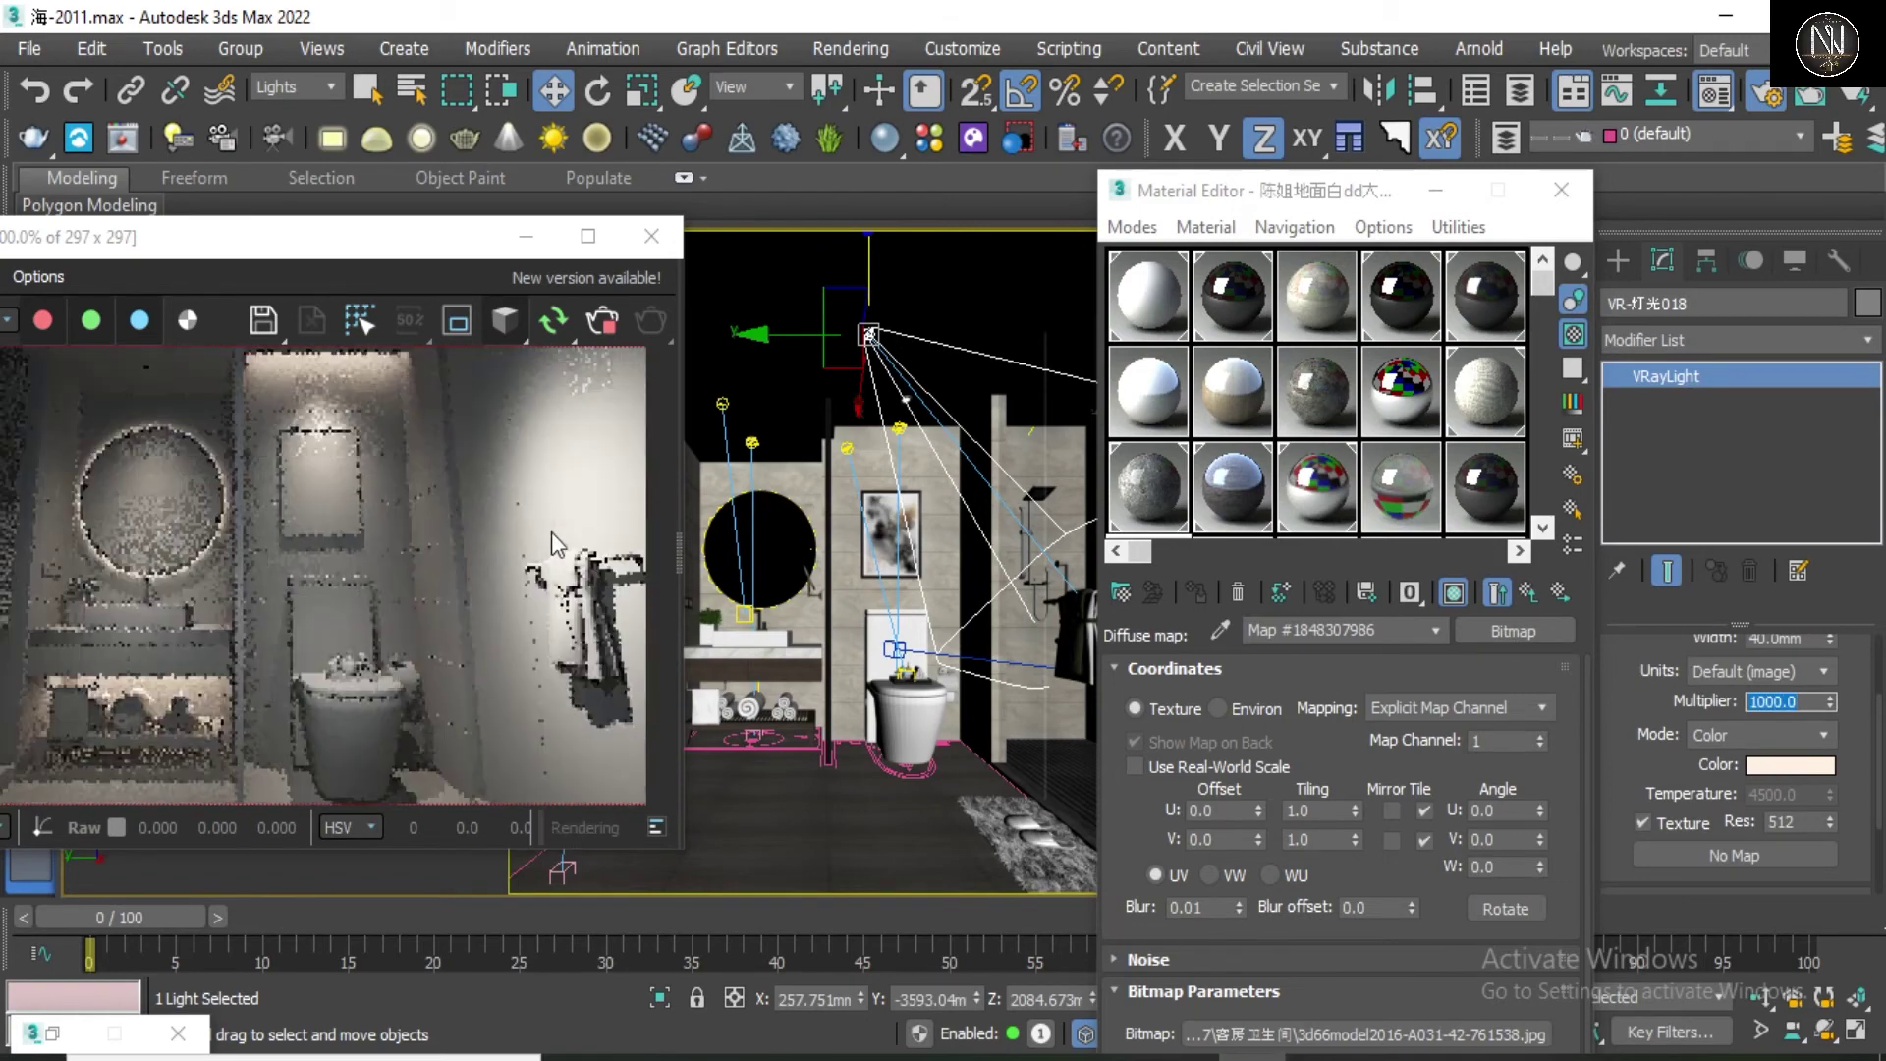
Step: Return the VFB to the full textured render and set VR-灯光017's multiplier to 500, then 250
click(511, 339)
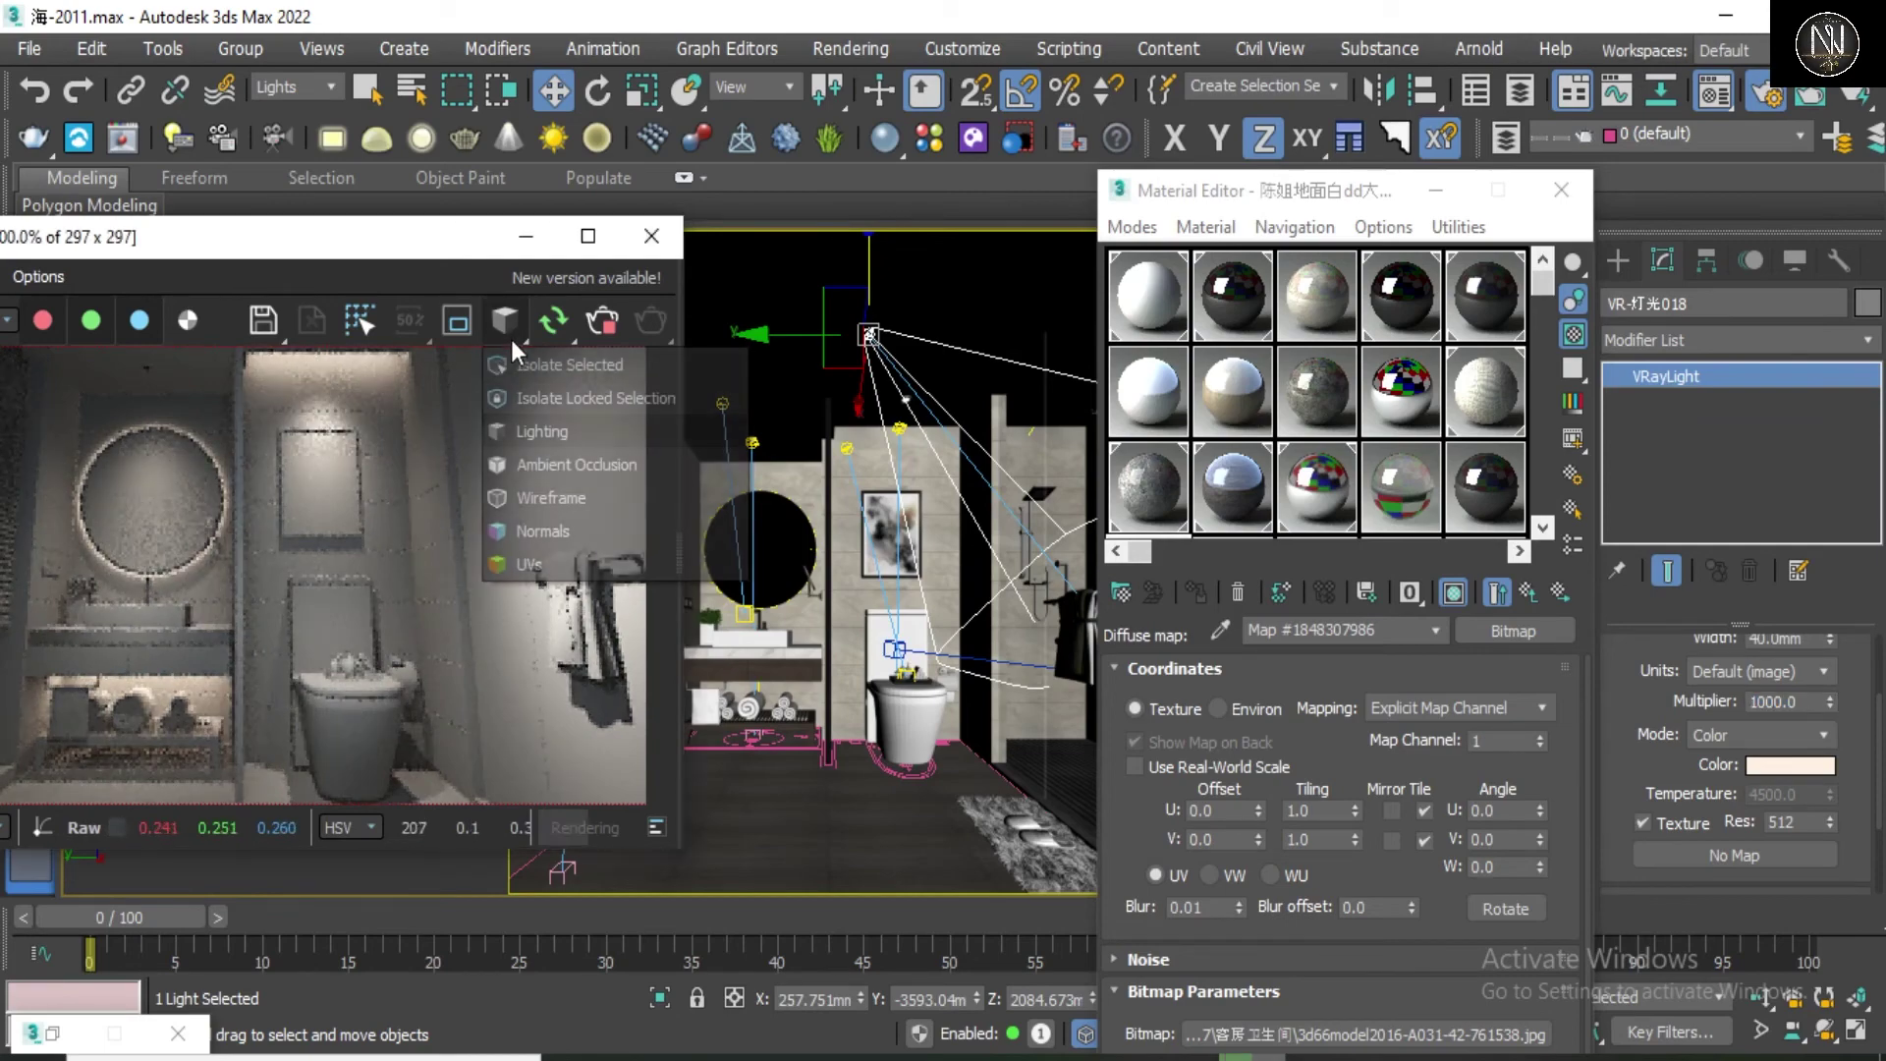
click(523, 430)
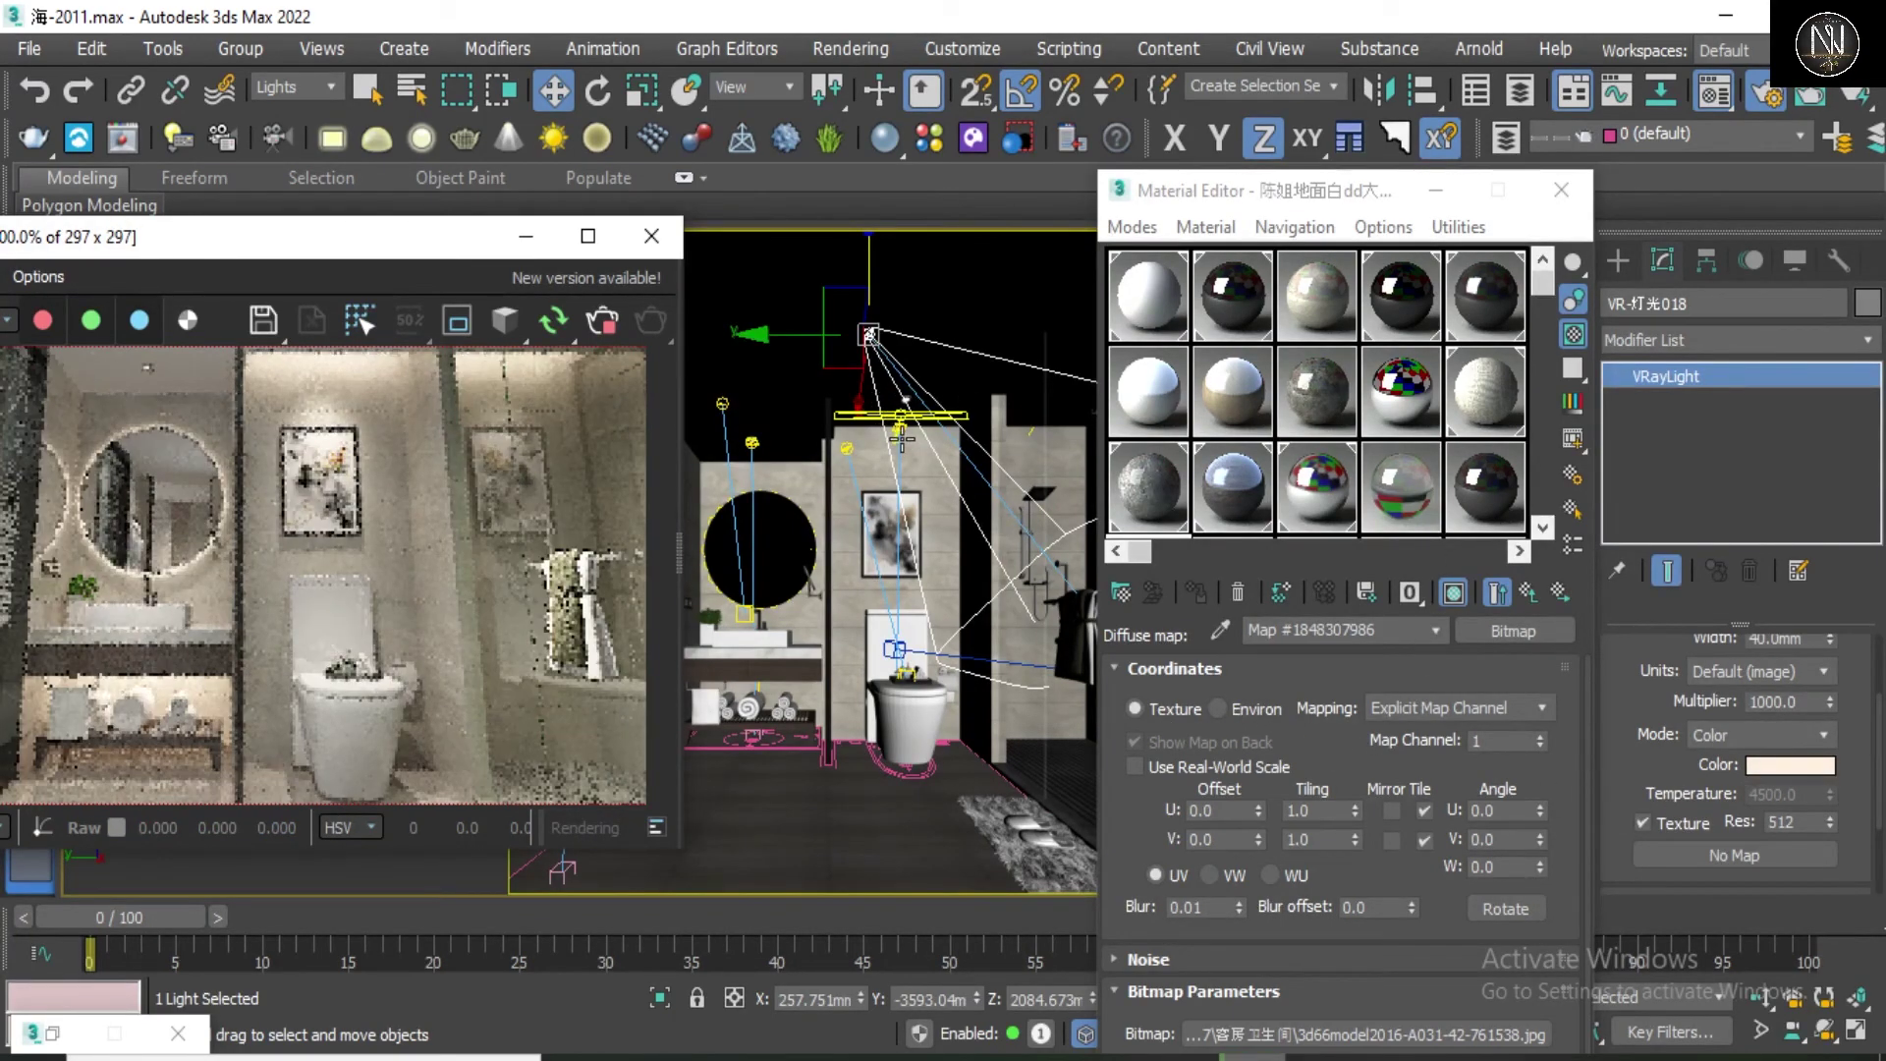
click(847, 454)
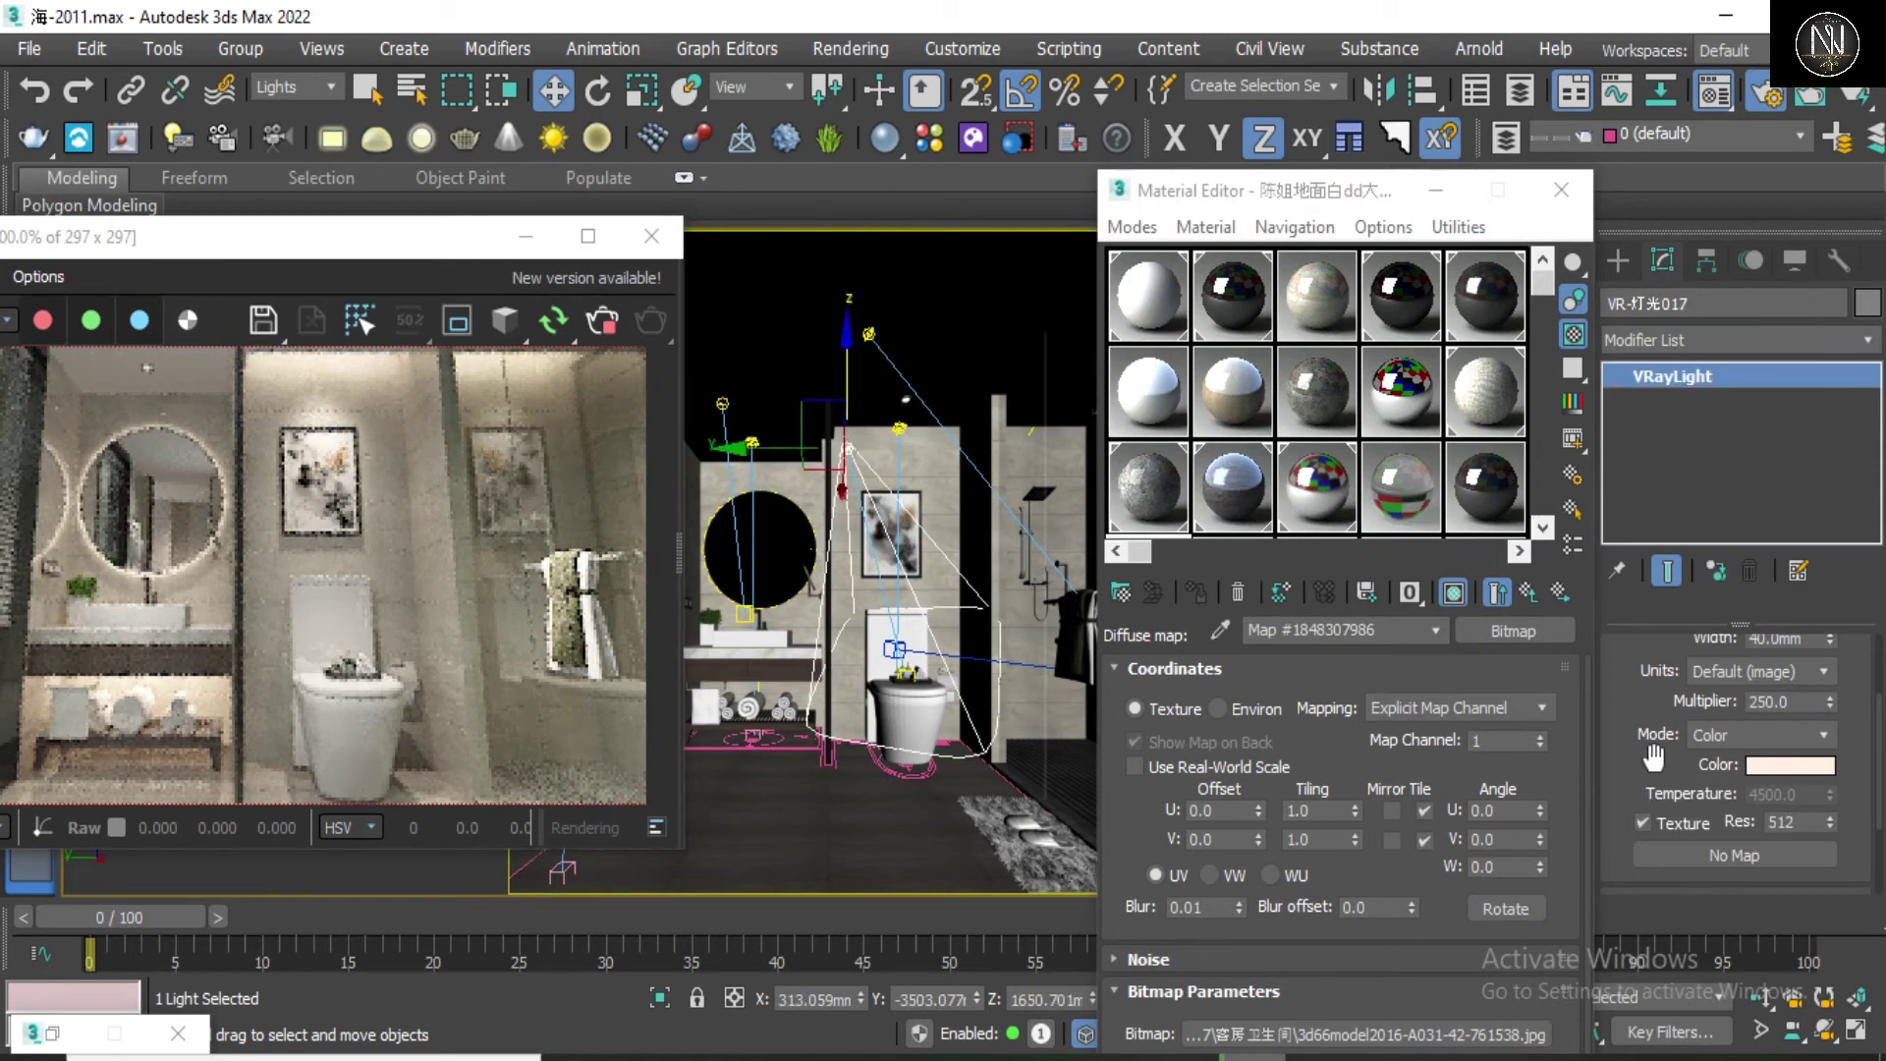
text(500)
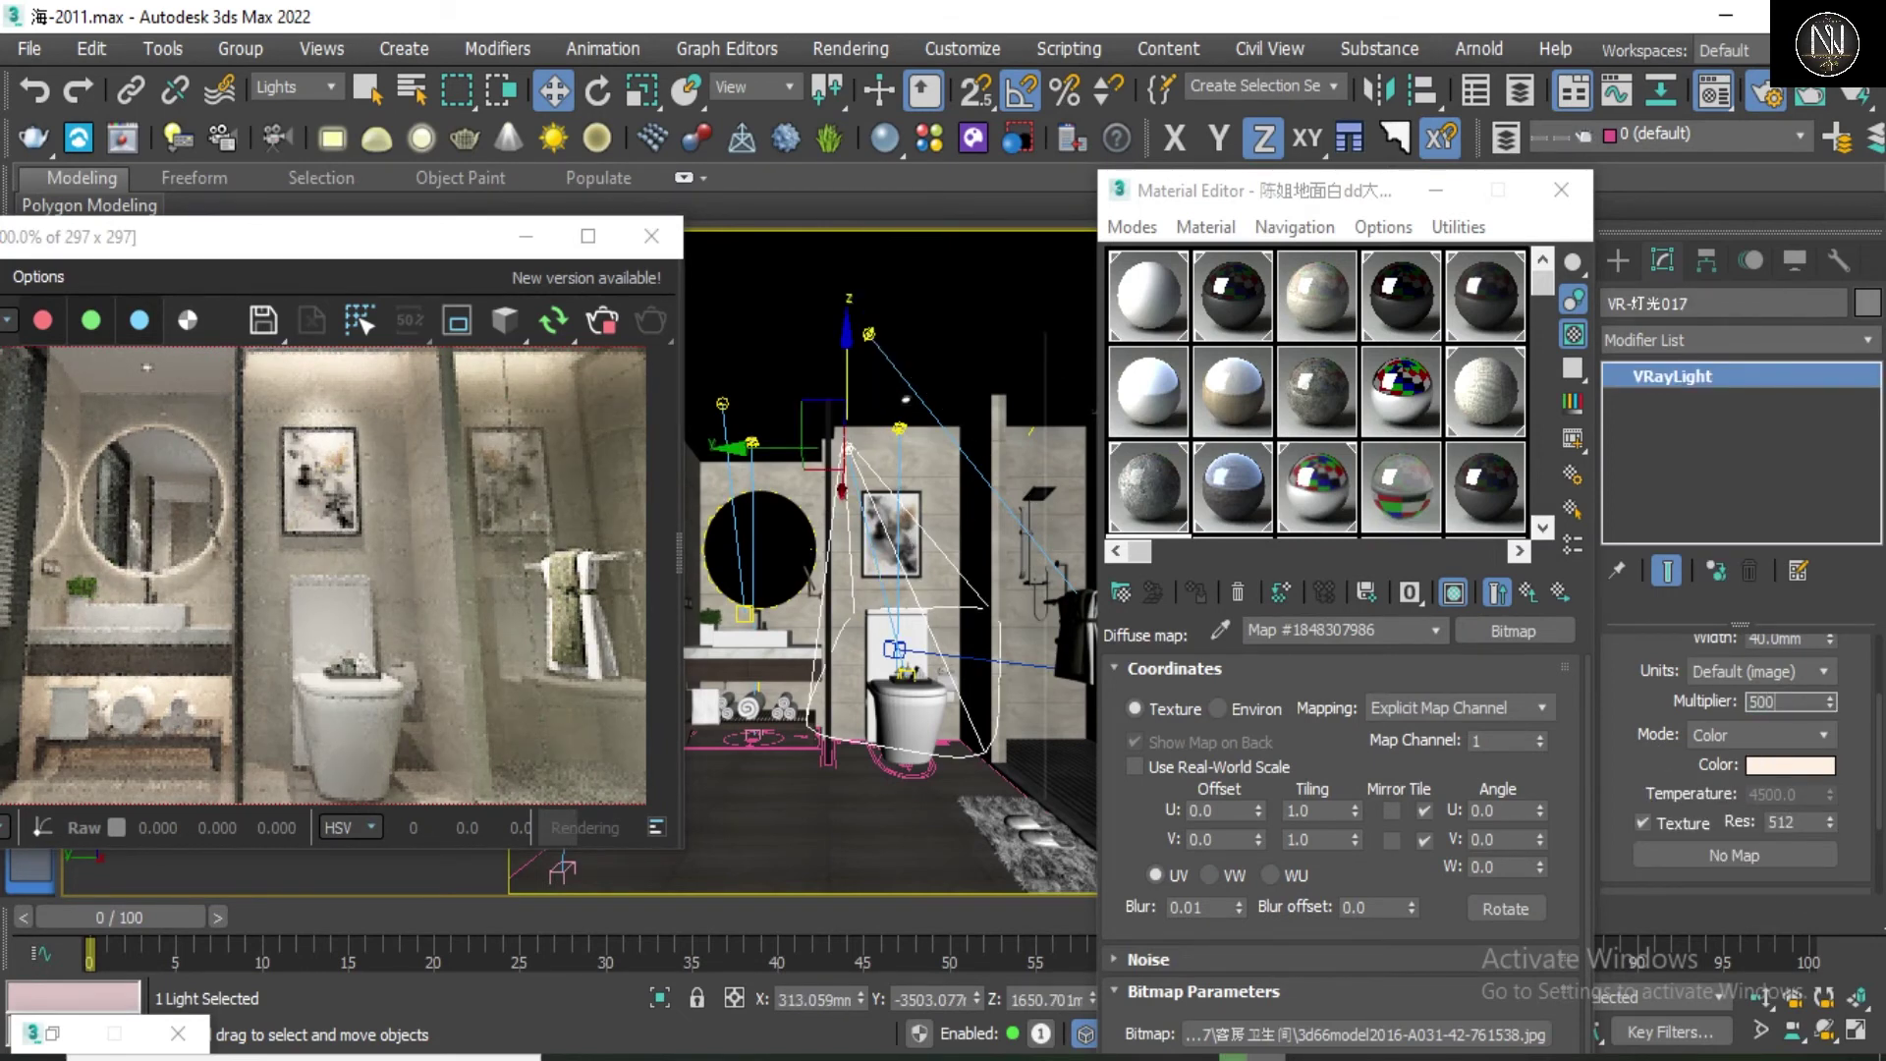
key(Return)
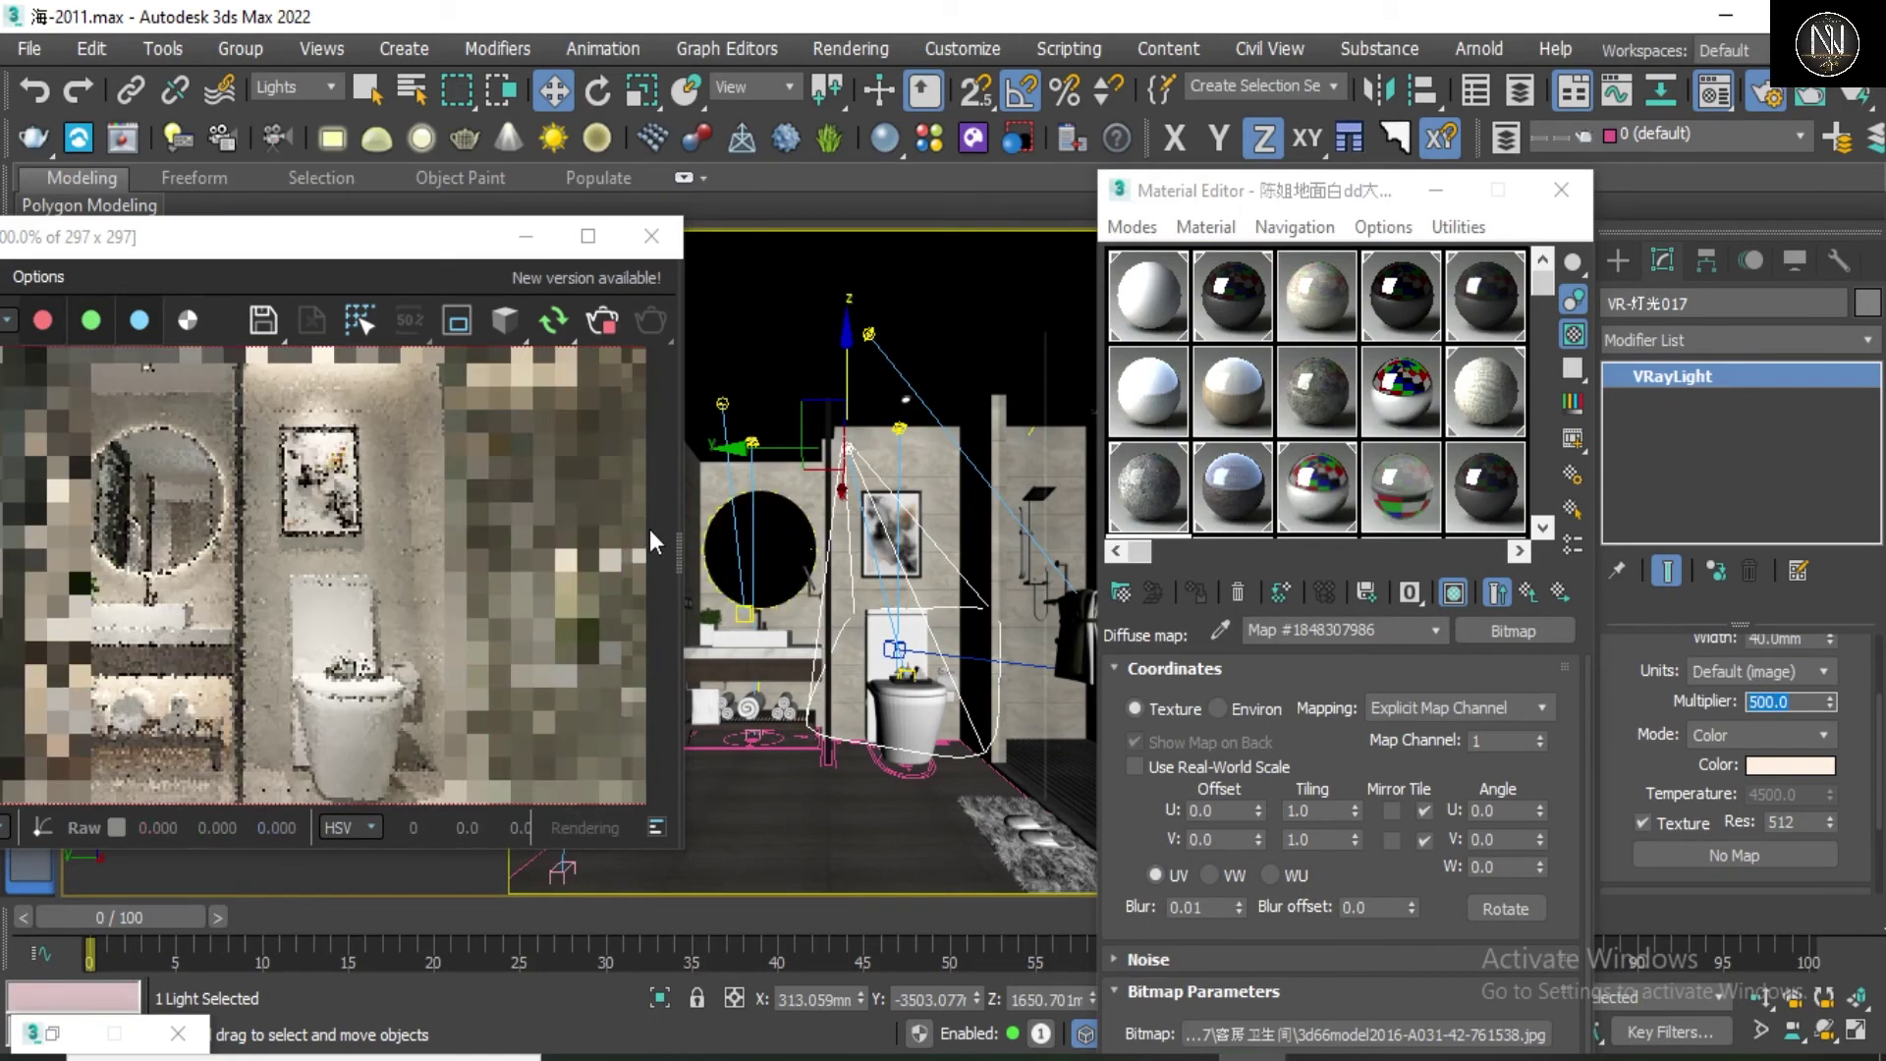
text(250)
key(Return)
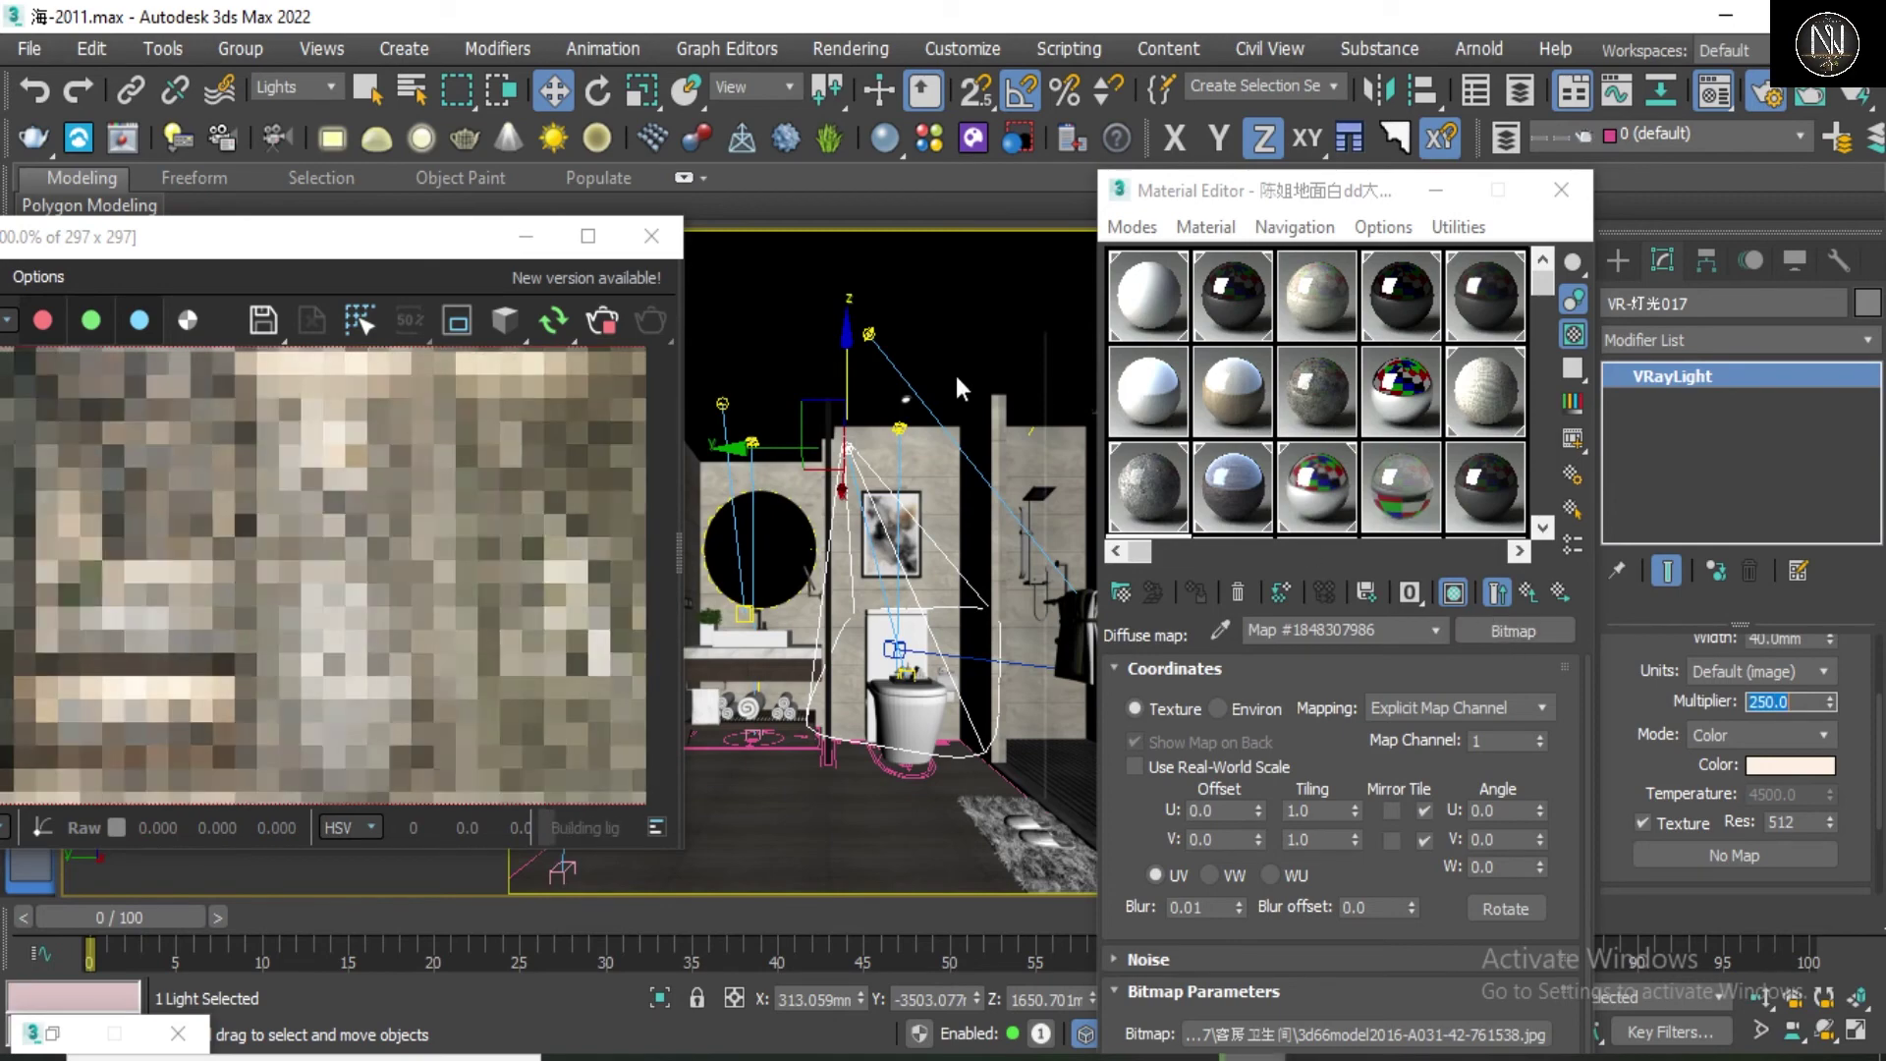
Step: Set VR-灯光018's multiplier back to 420 and shift the render window slightly
click(869, 336)
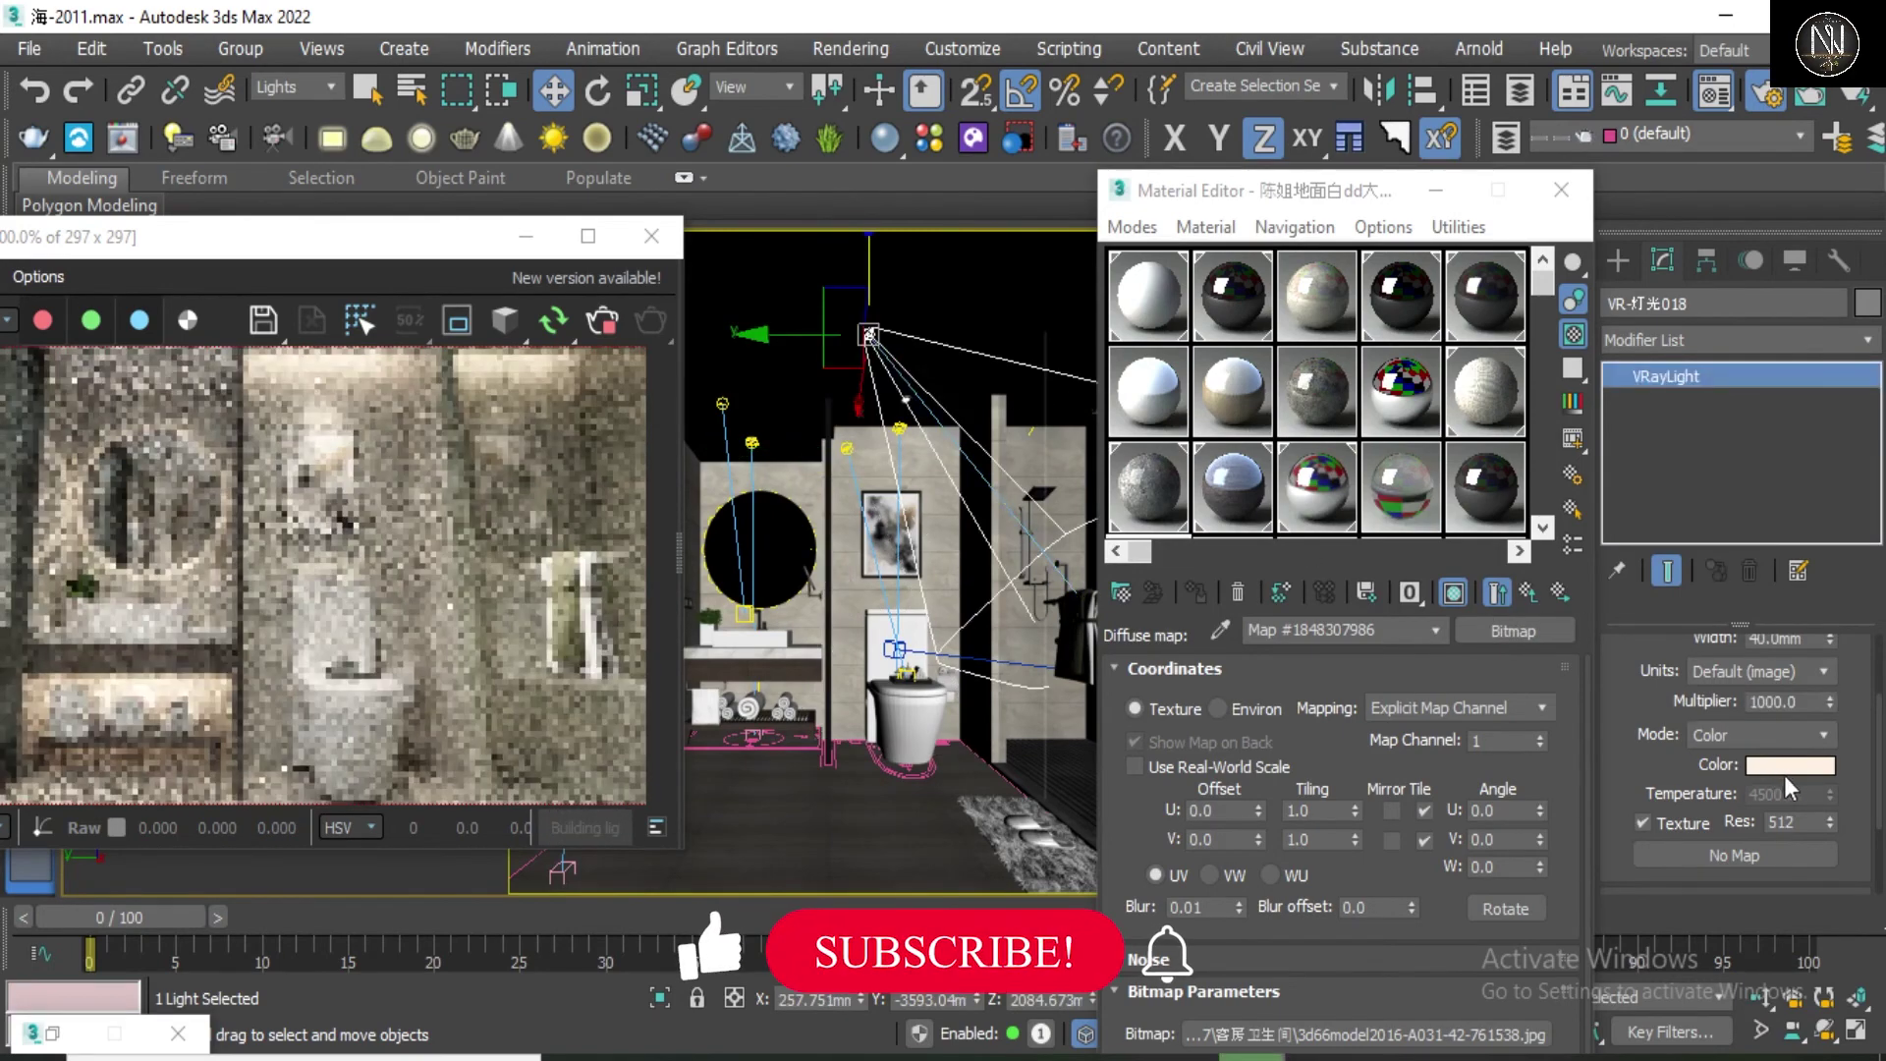
double_click(1777, 701)
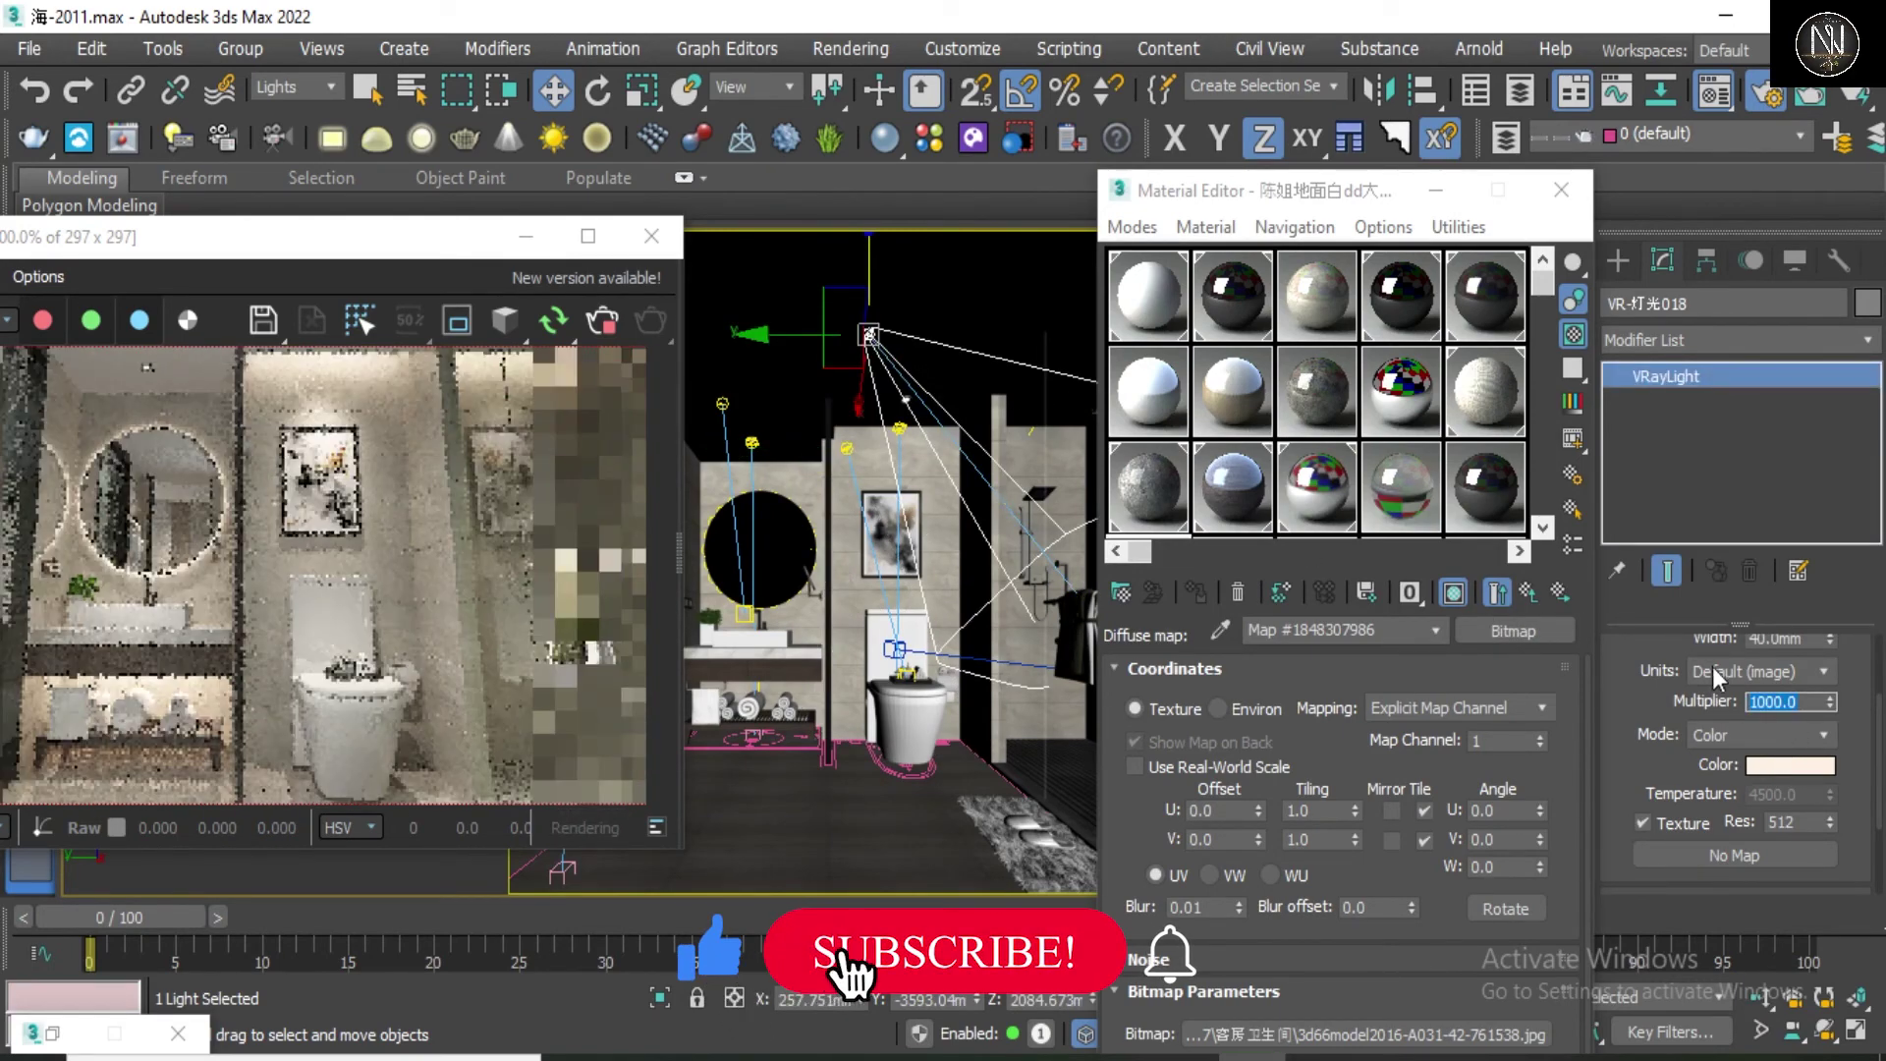
text(420)
key(Return)
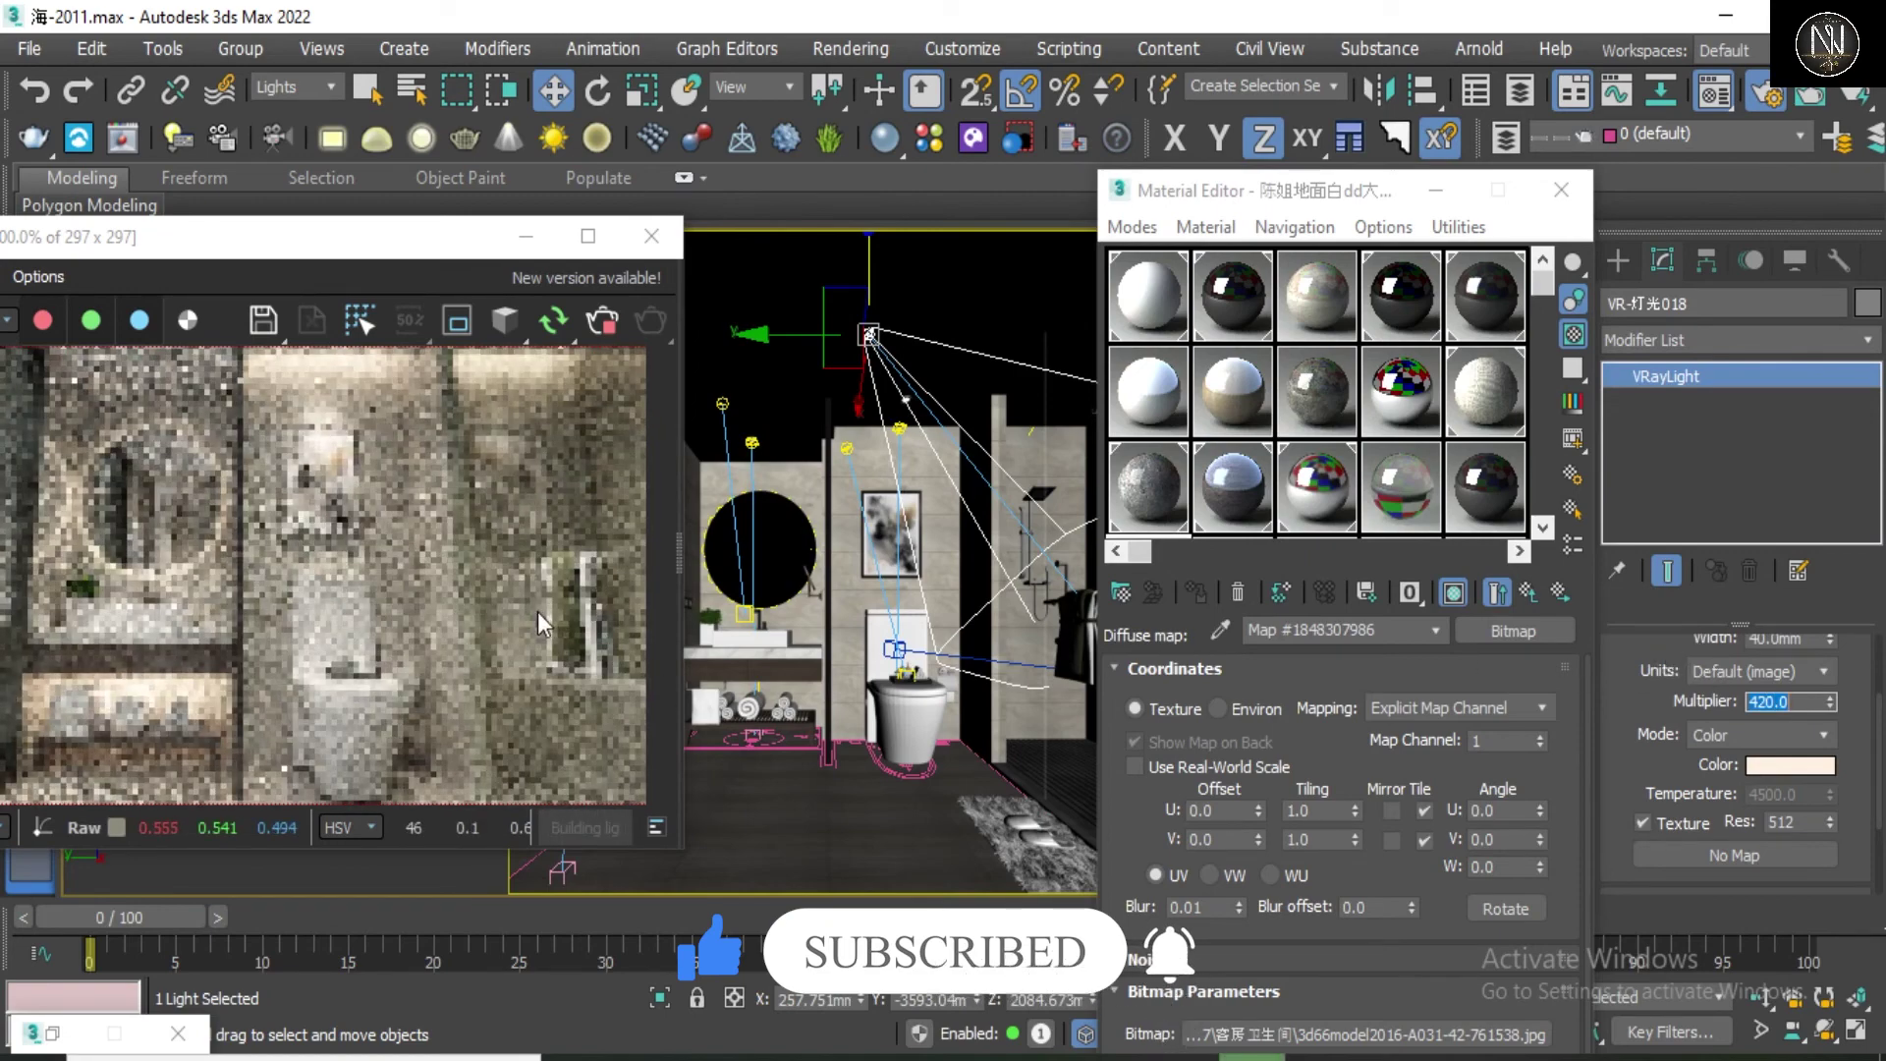
mouse_move(493, 251)
mouse_down()
mouse_move(565, 270)
mouse_move(616, 258)
mouse_up()
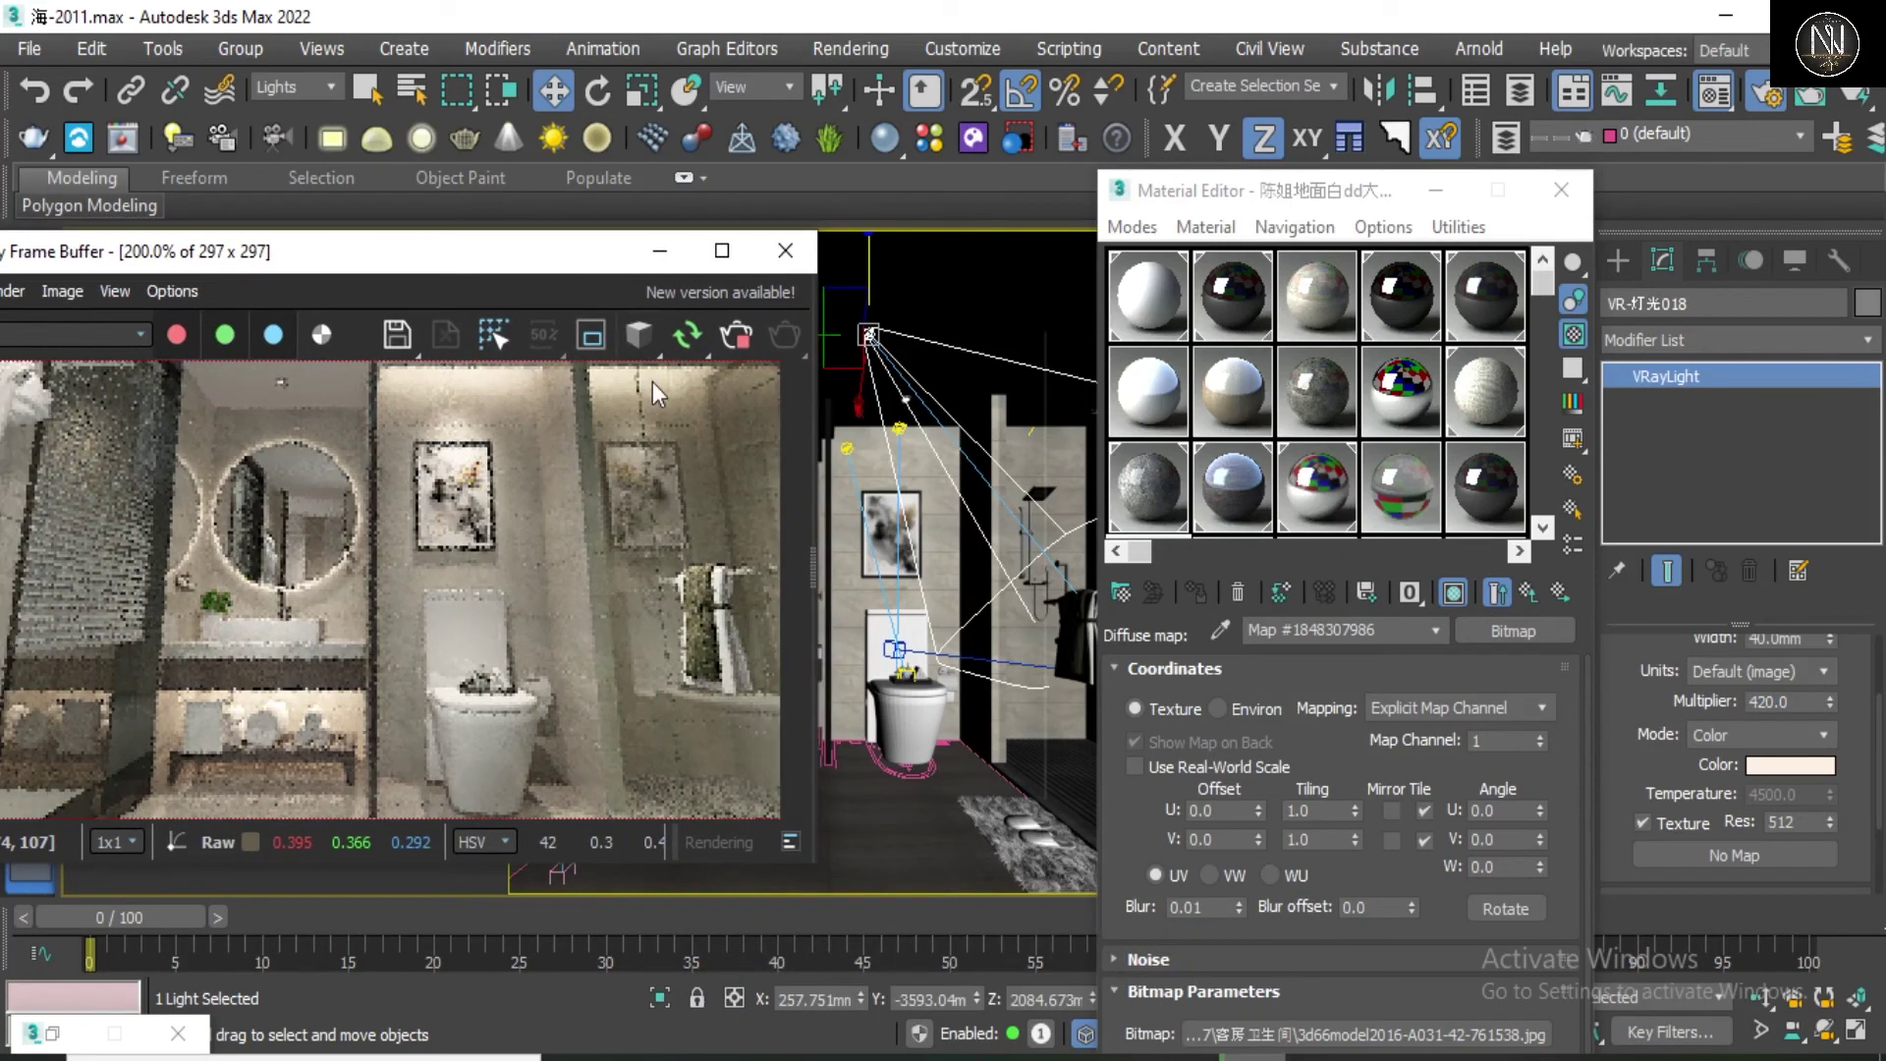
Step: Show the render as wireframe and region-render just the towel, then clear the region
click(652, 354)
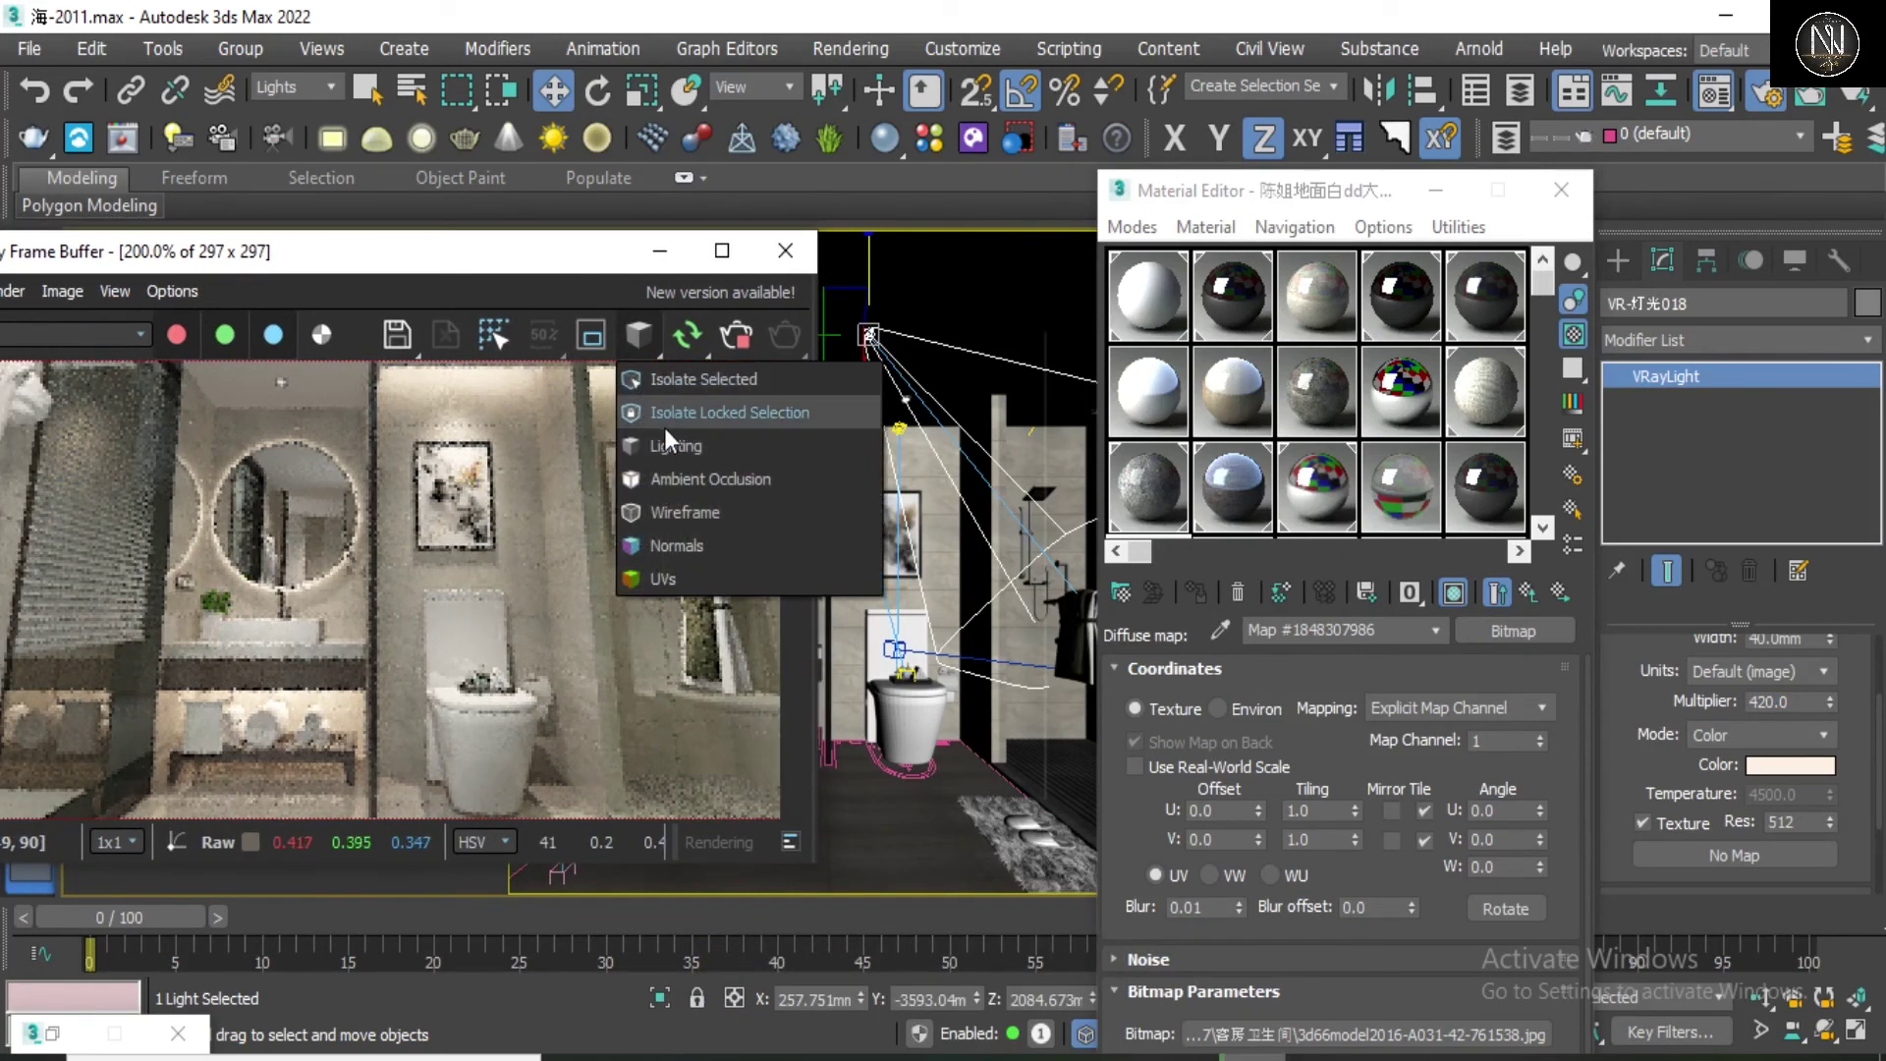
click(676, 509)
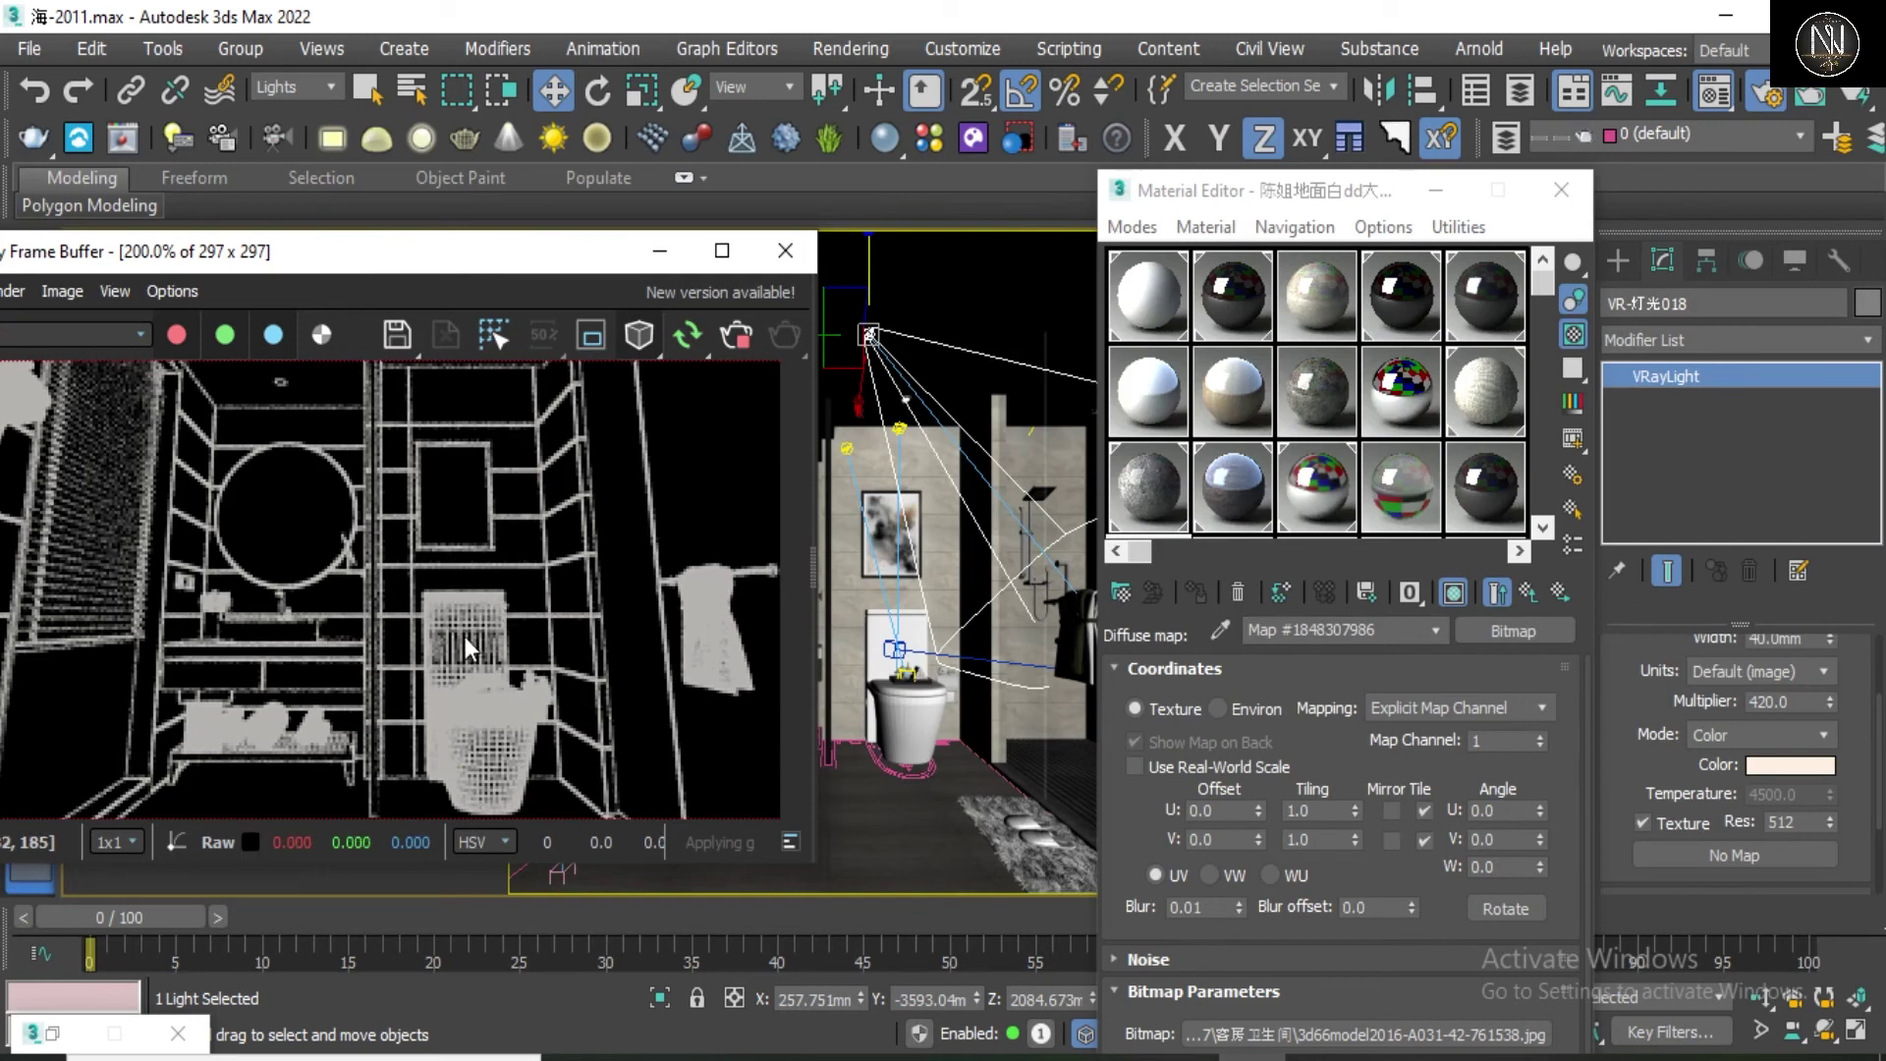
click(591, 336)
drag(243, 420, 396, 722)
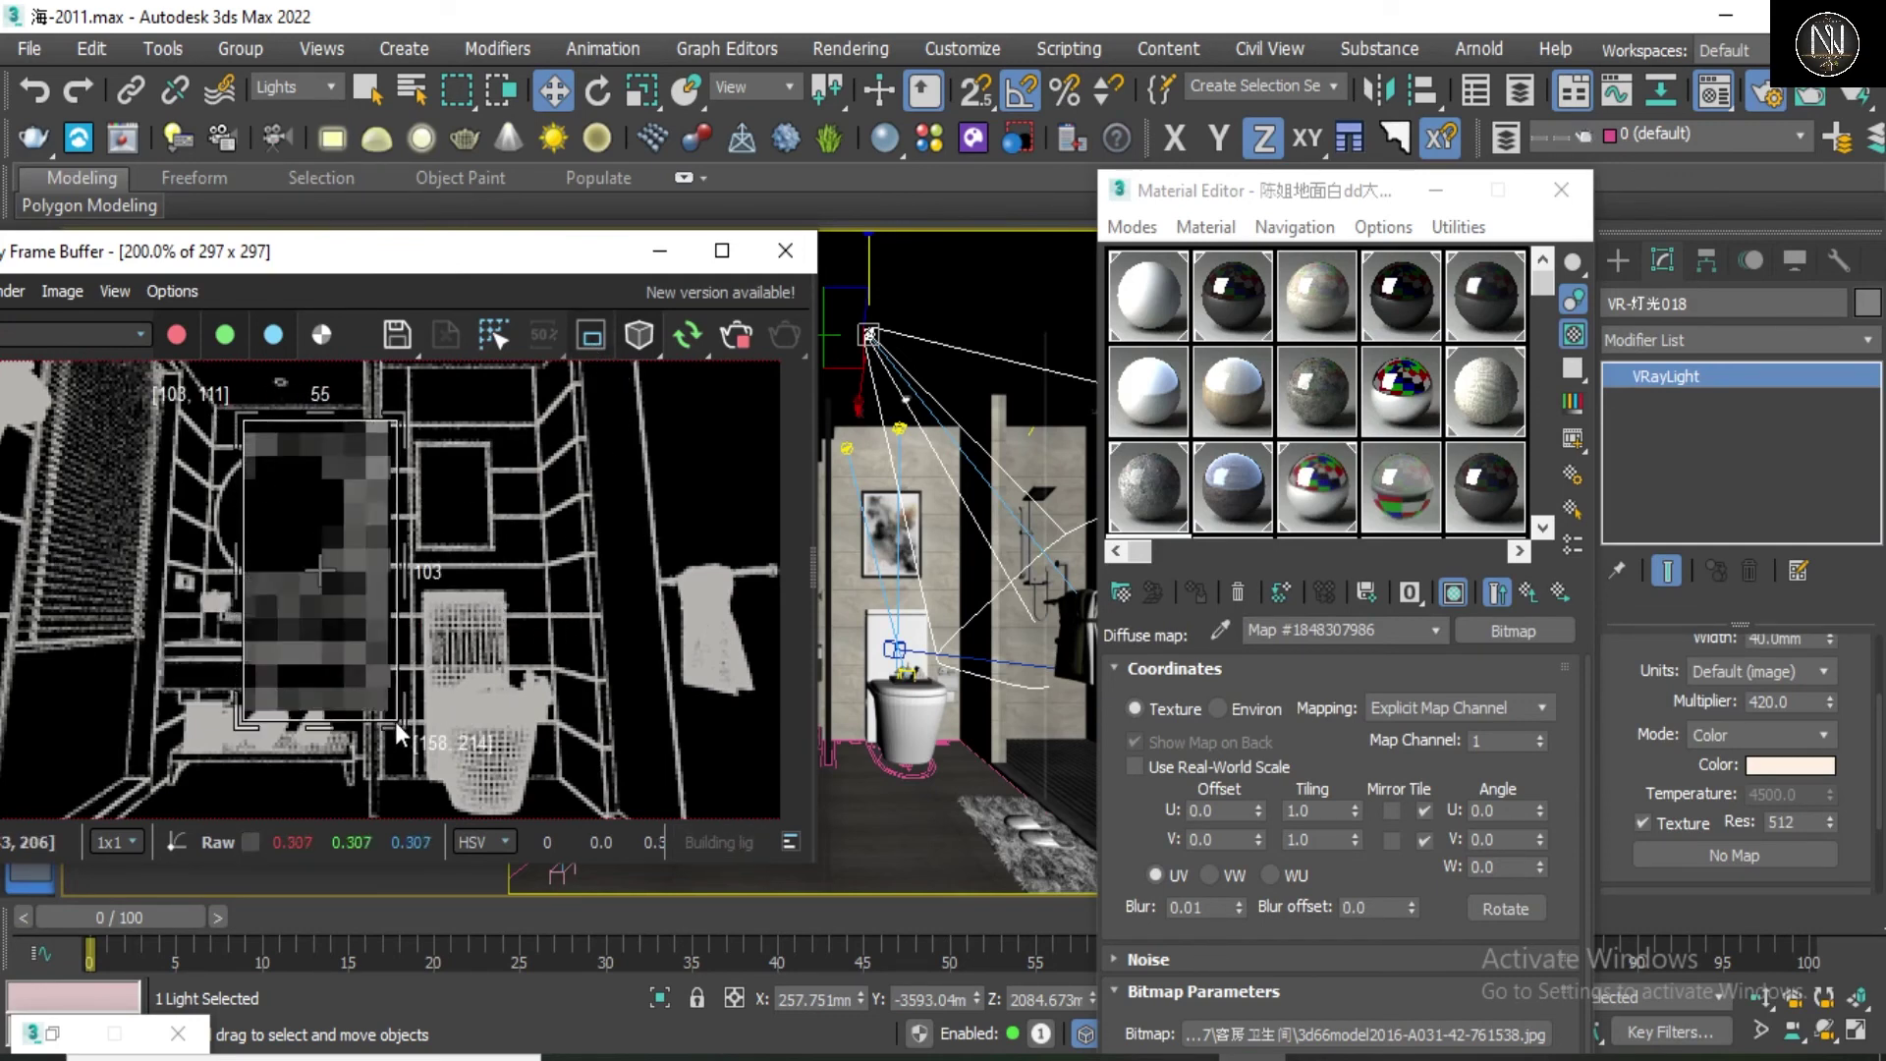
drag(609, 503, 733, 722)
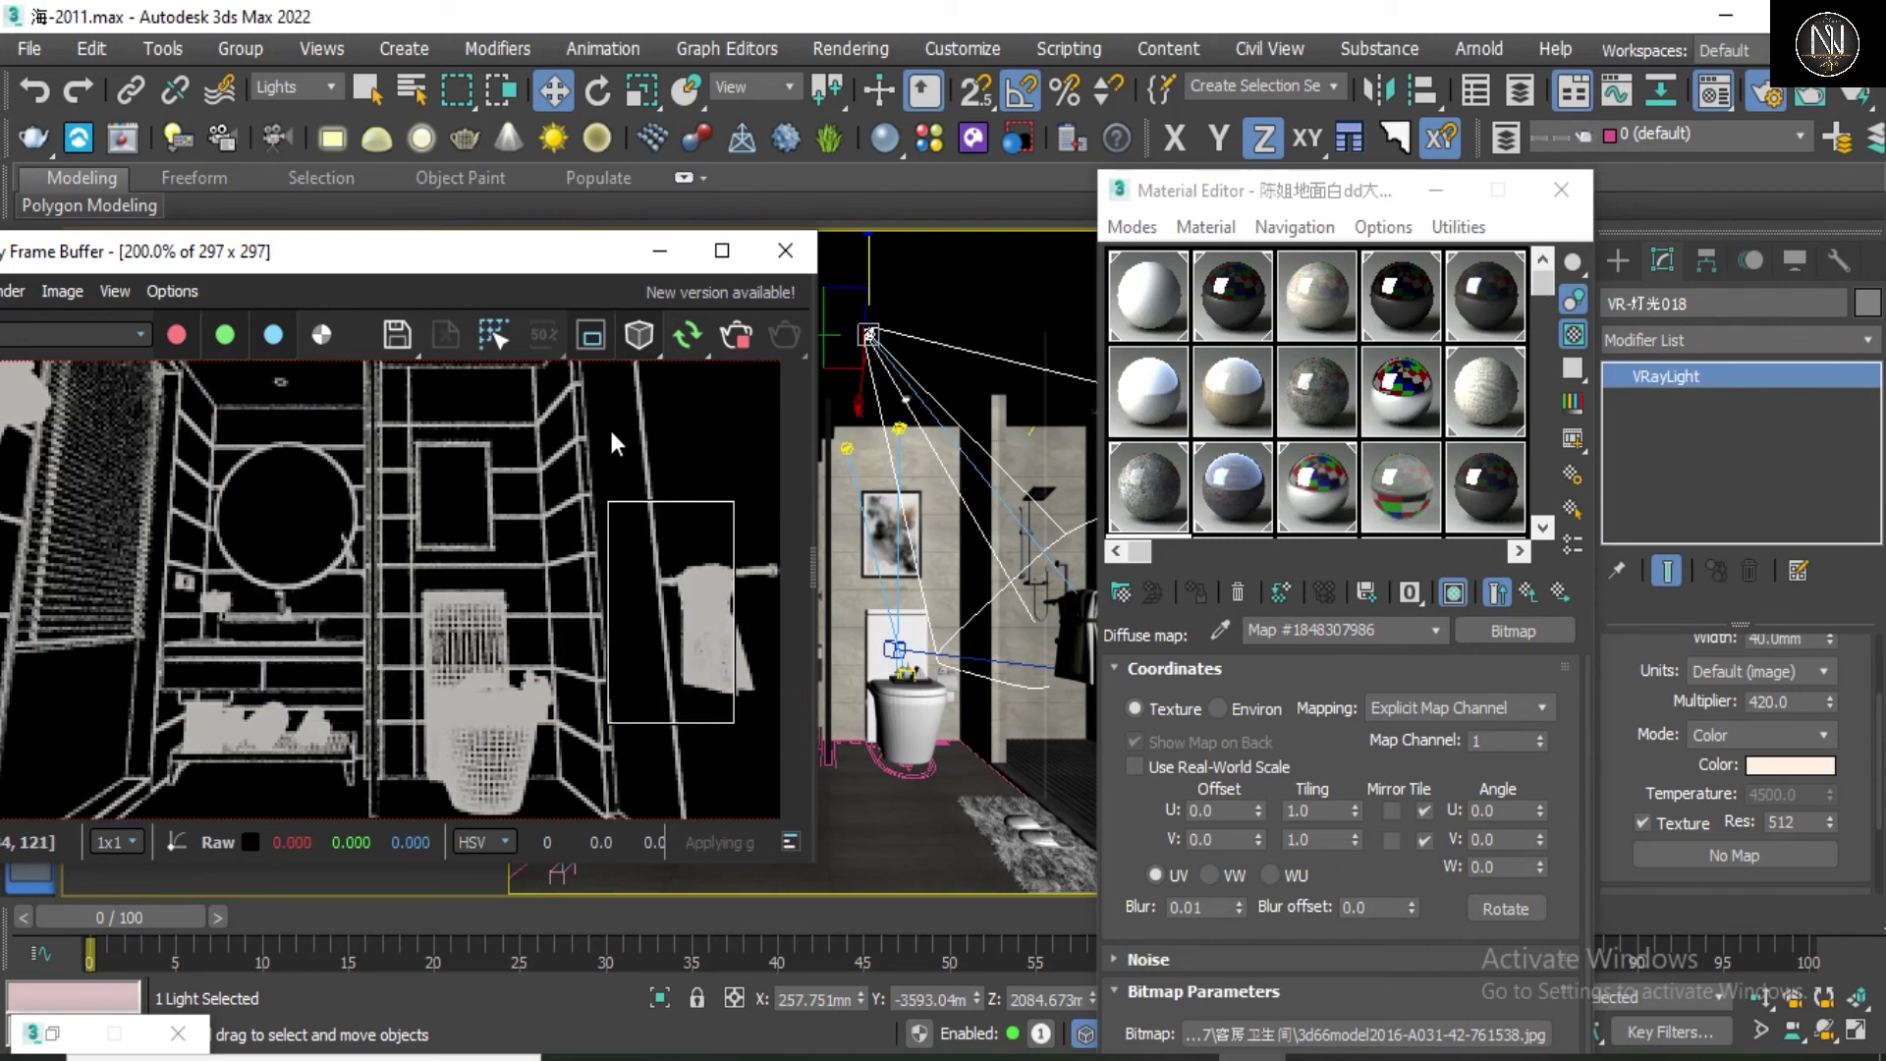
click(639, 347)
click(581, 343)
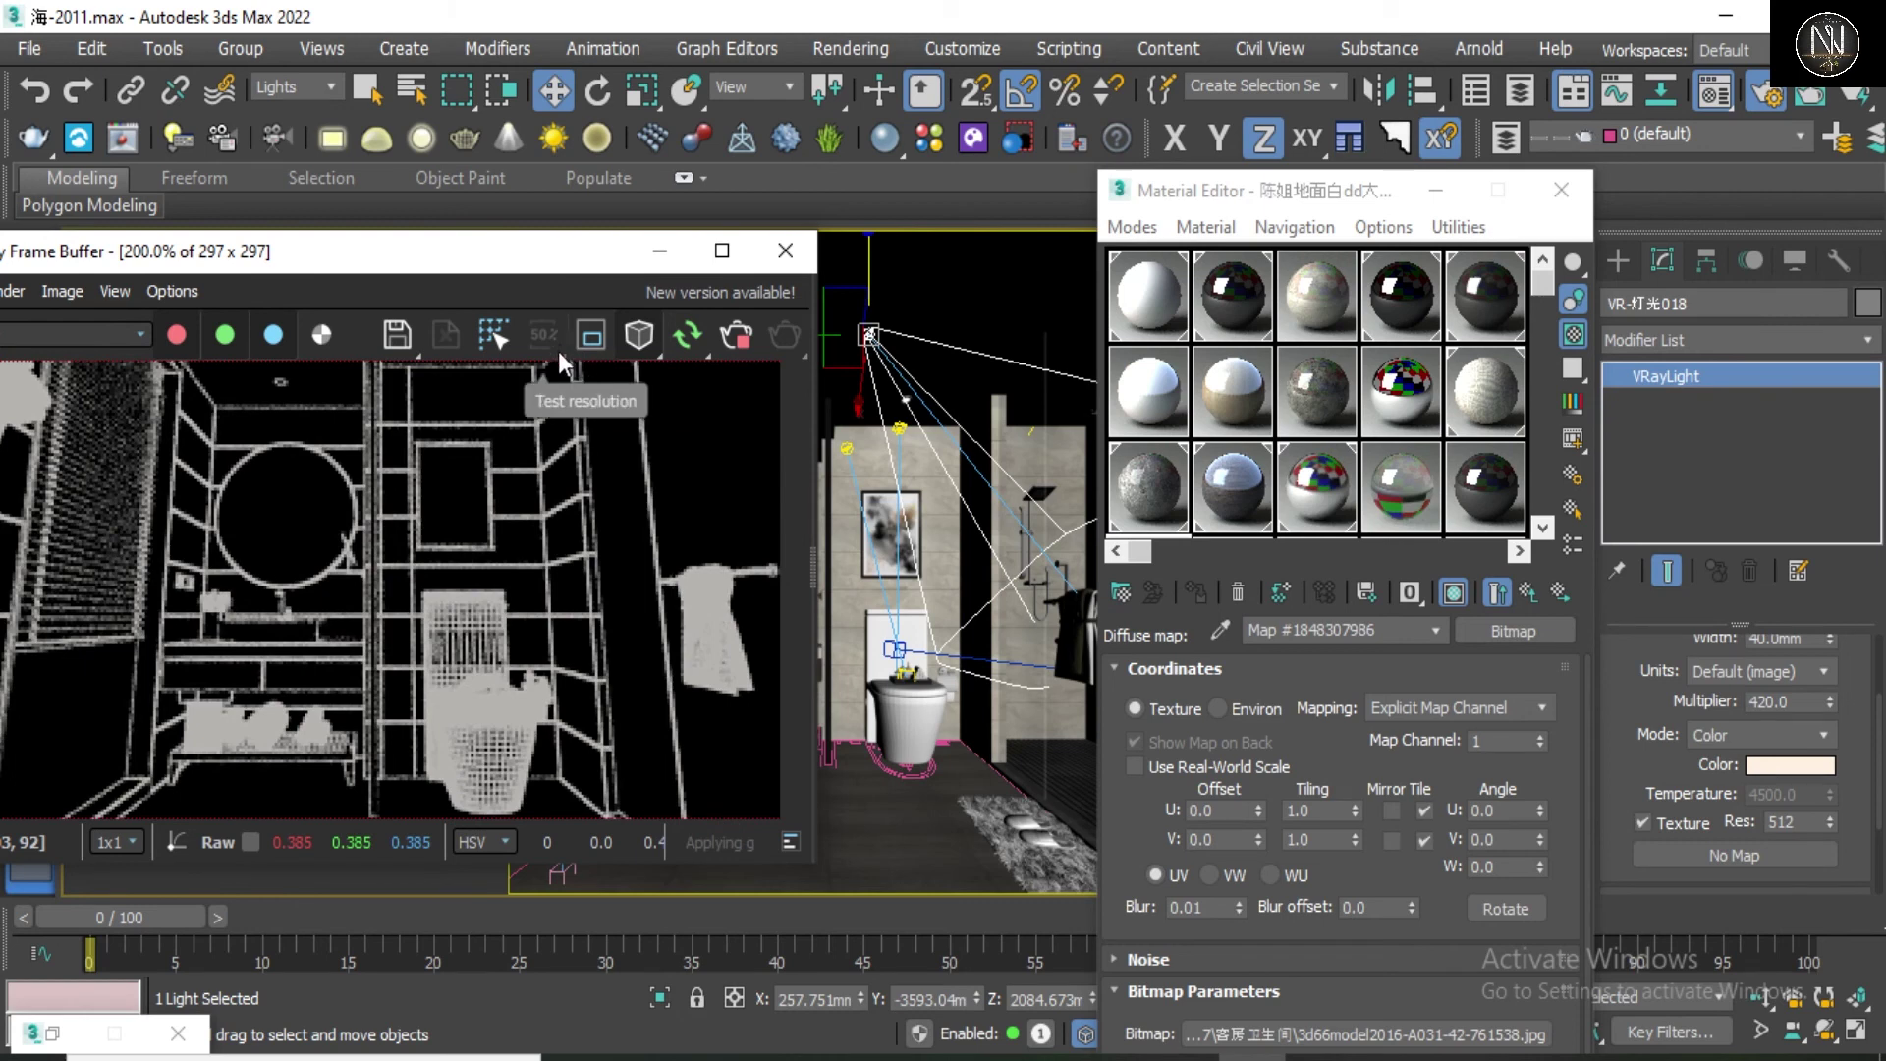
Step: Switch the render display to the surface normals pass, then the UV coordinates pass
click(650, 344)
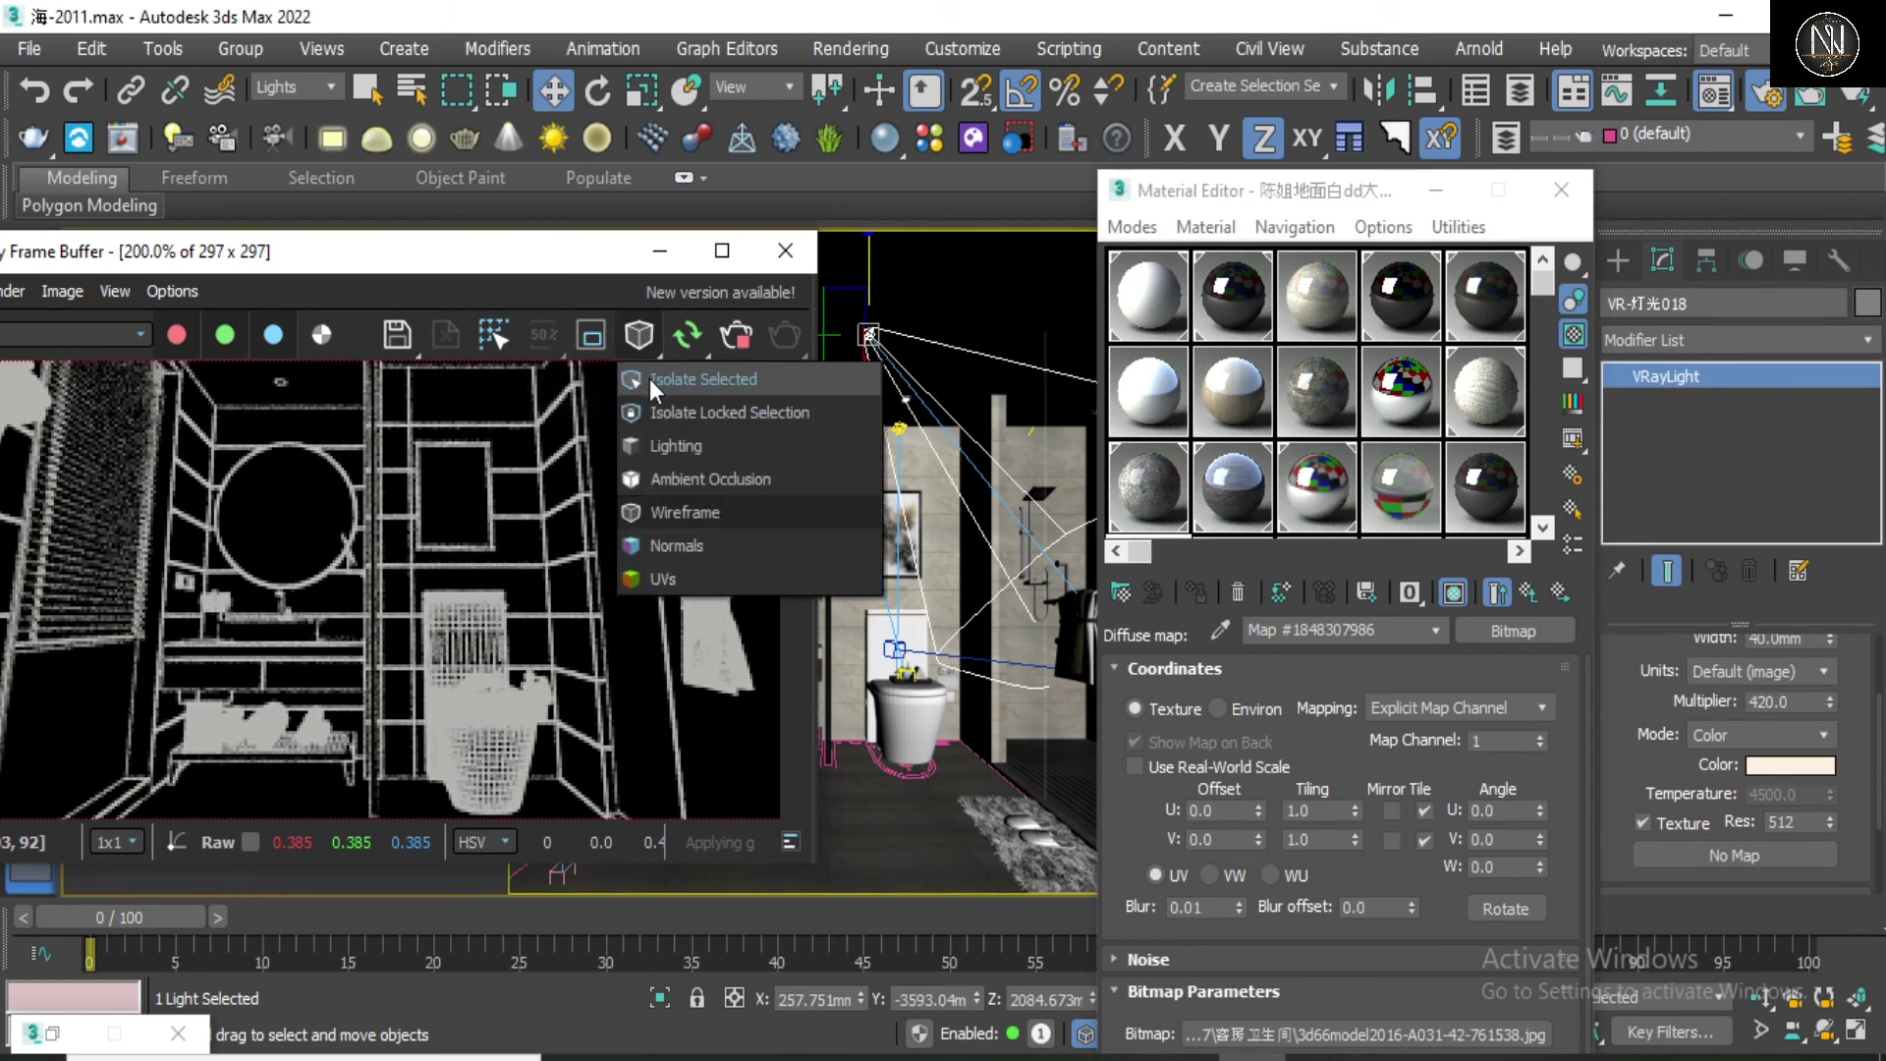
click(657, 548)
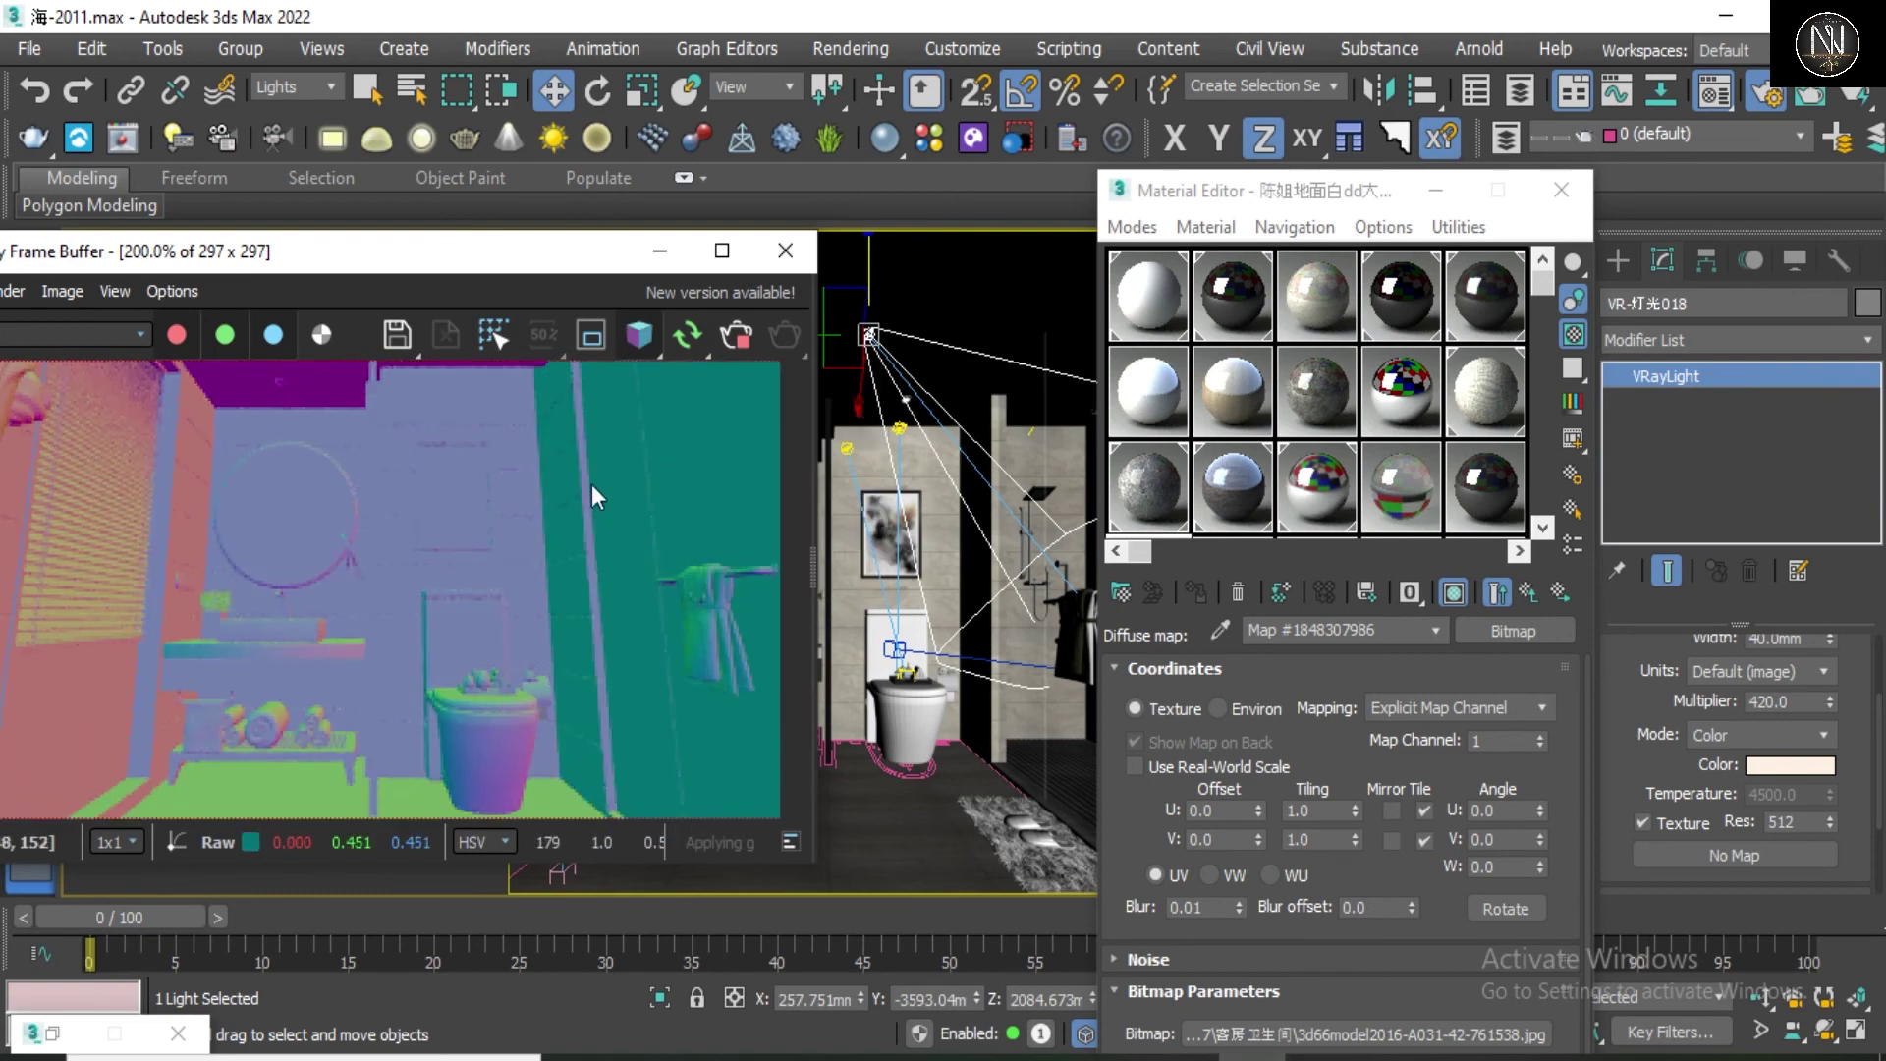
click(633, 345)
click(651, 574)
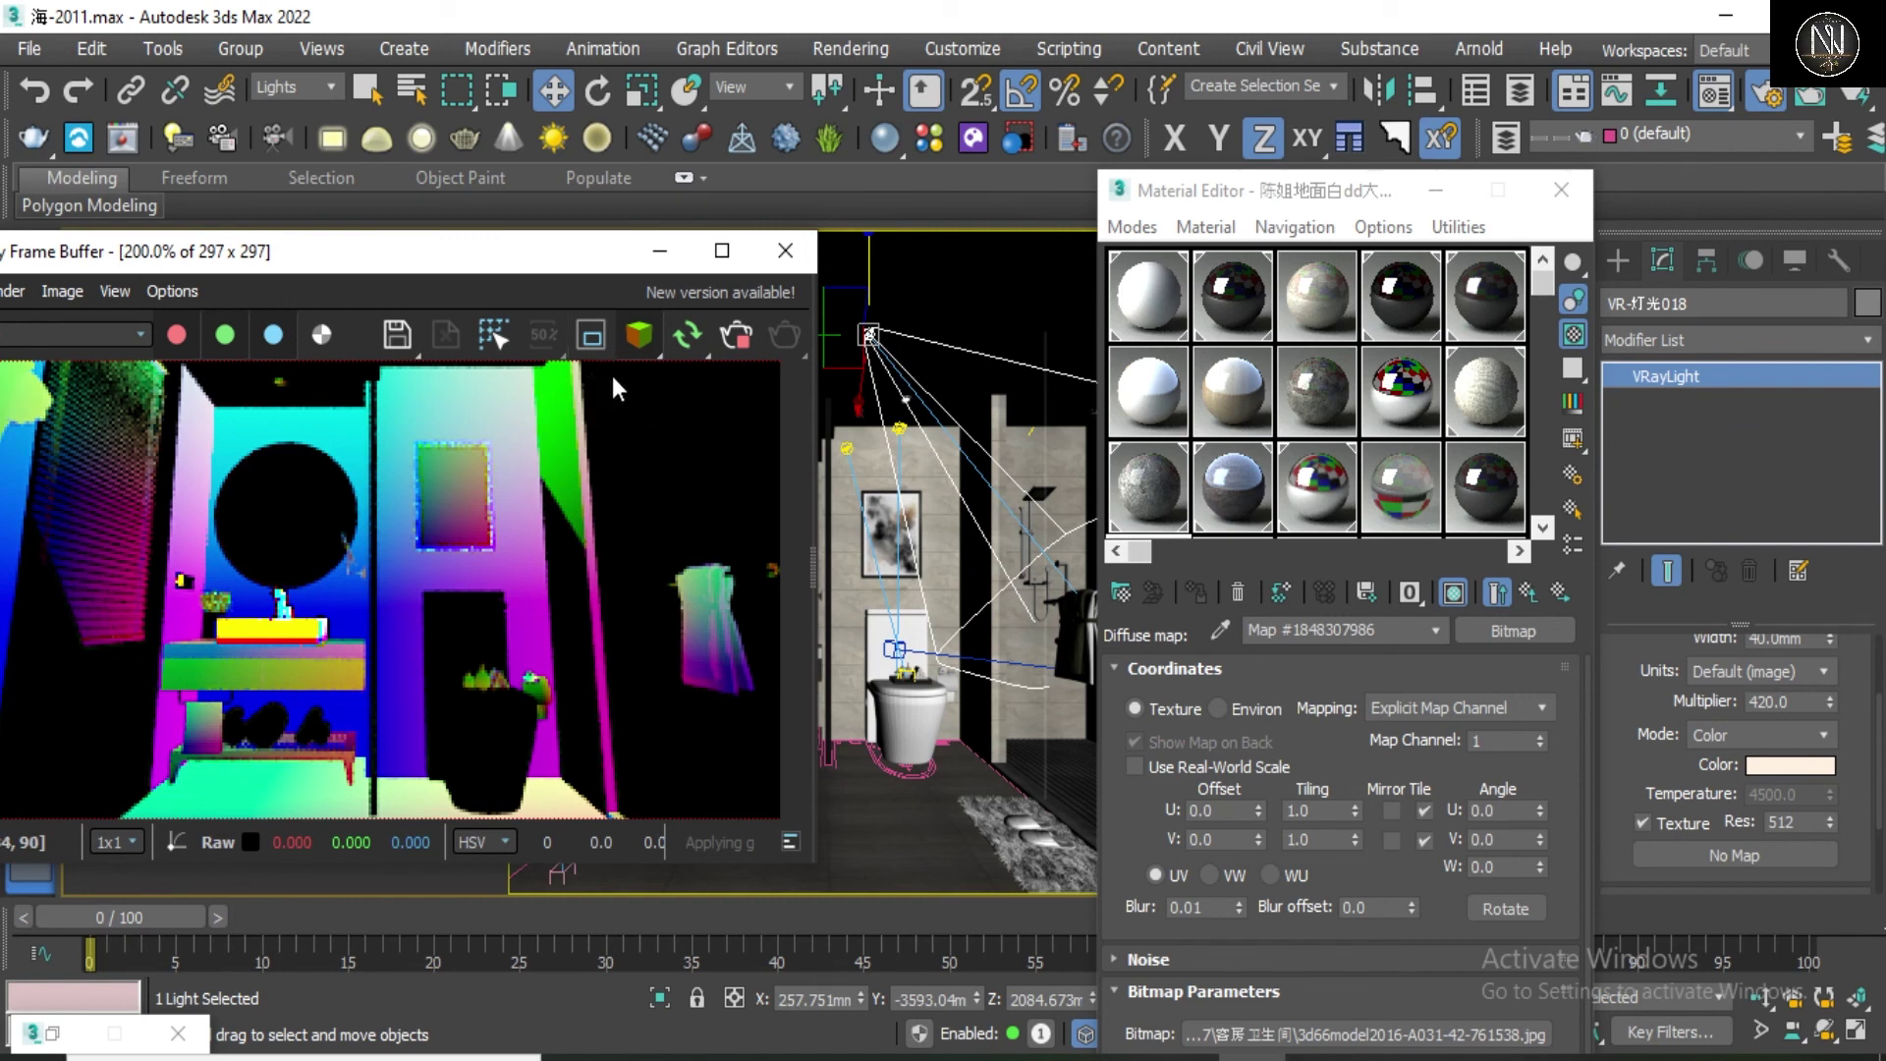
click(649, 344)
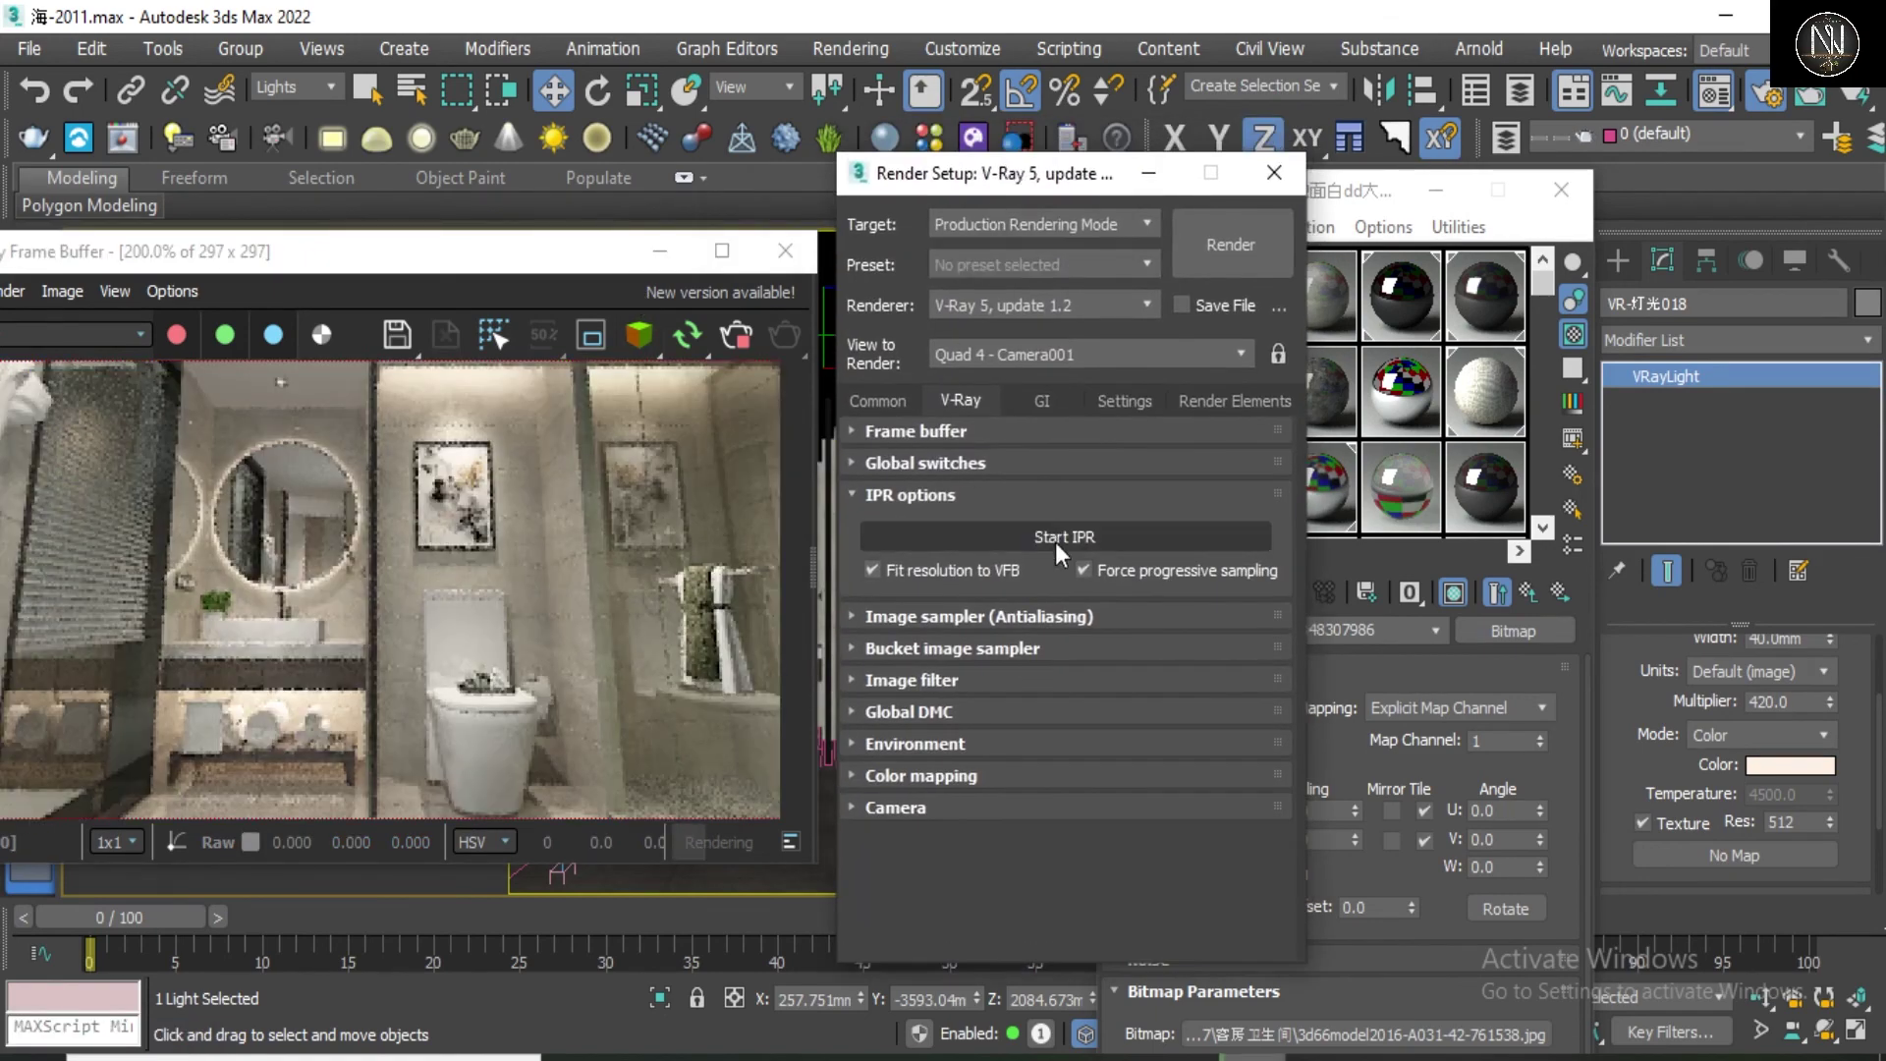
Step: Click Start IPR under the V-Ray tab's IPR options to restart the bathroom render
click(1080, 539)
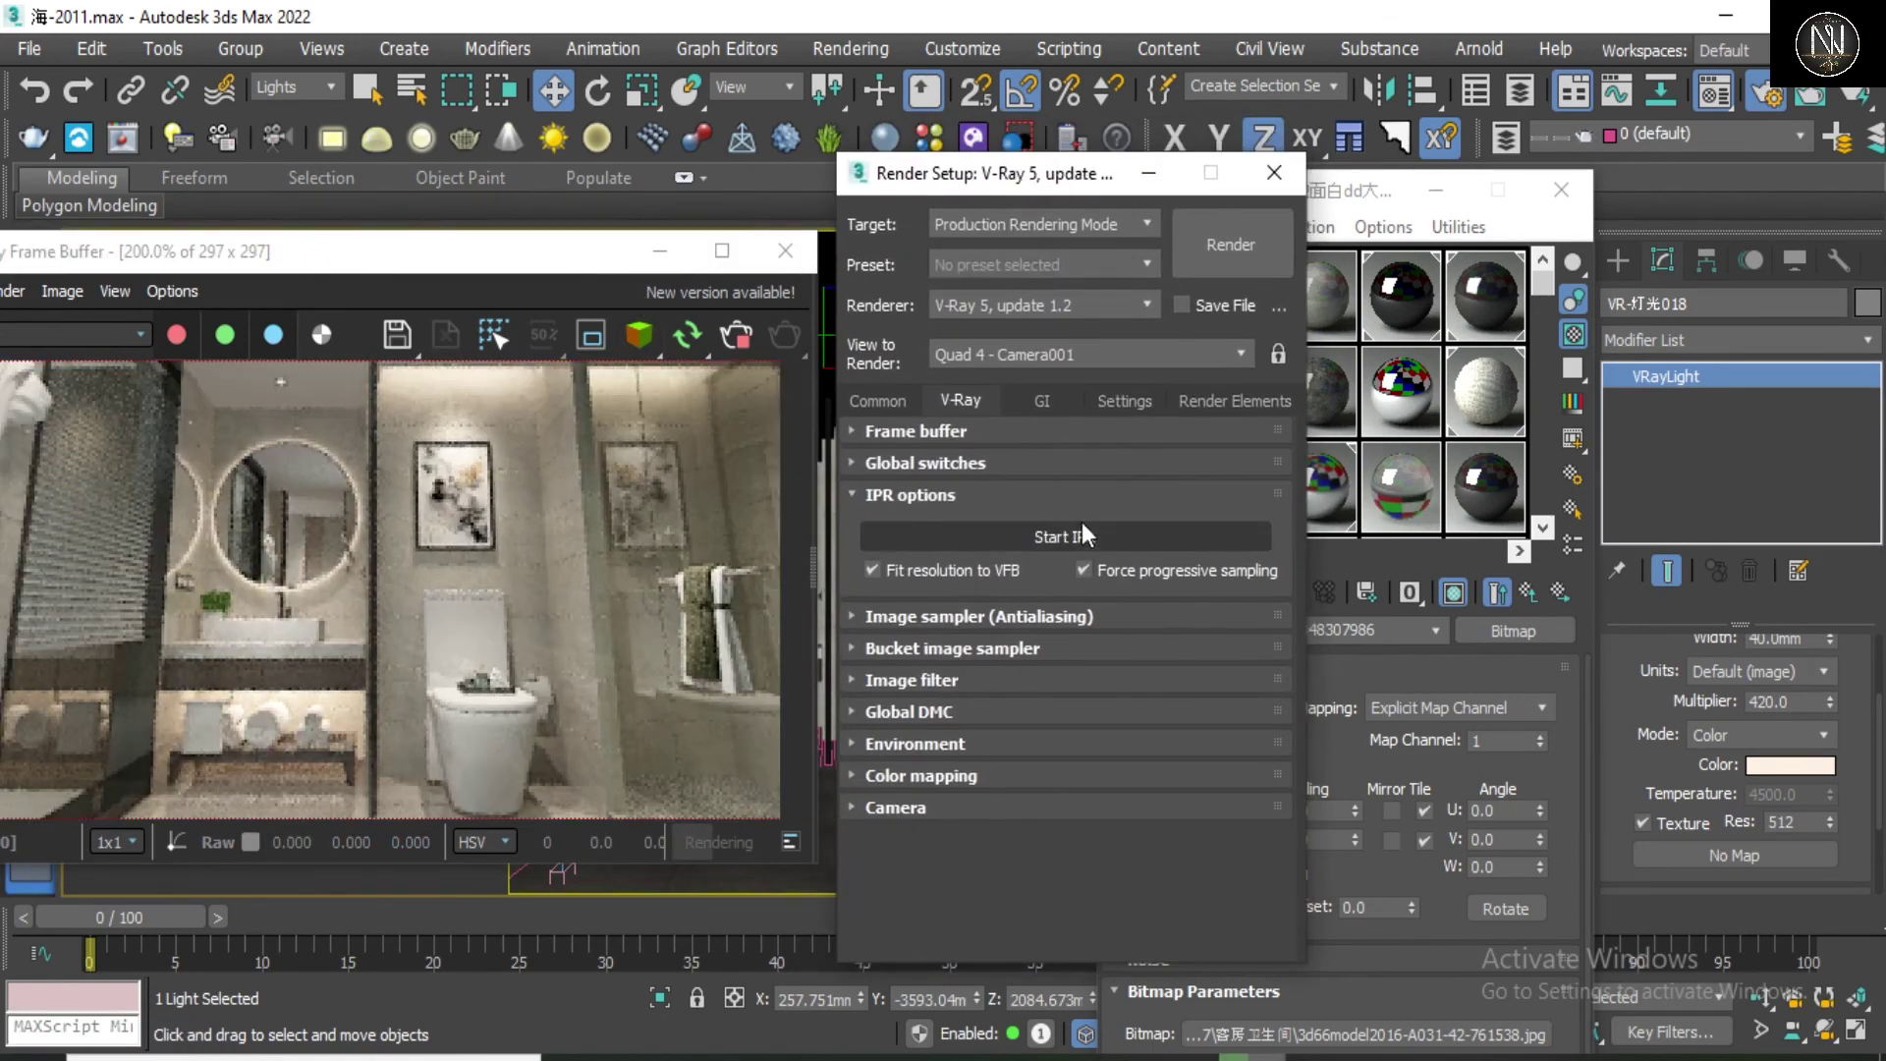